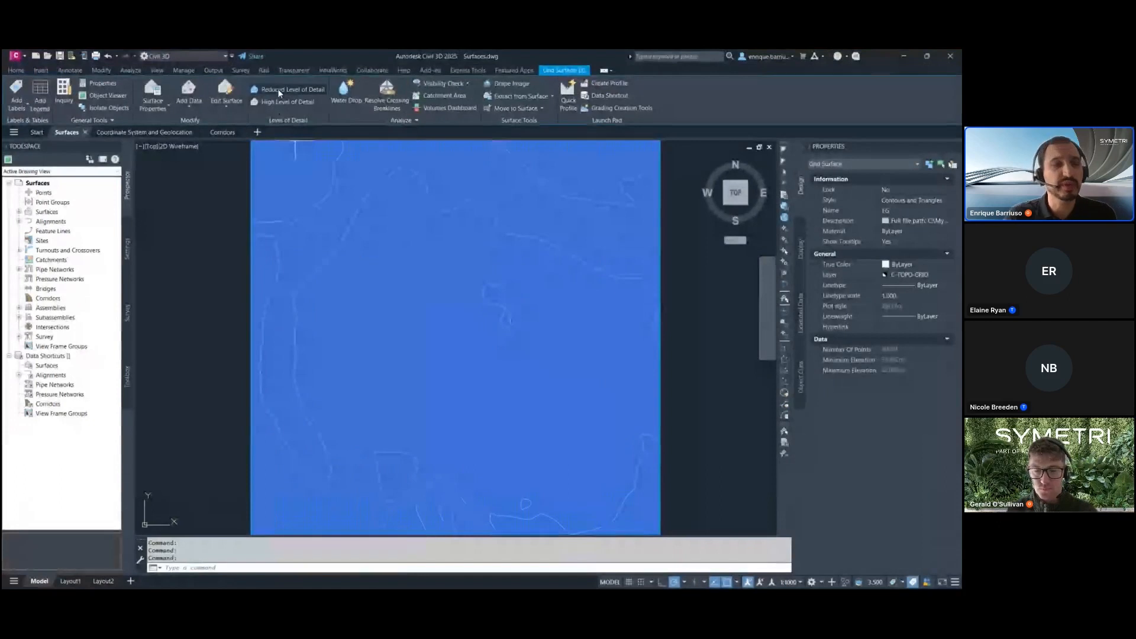
# Switch the selected EG surface between the reduced and high levels of detail, and clear the selection
pyautogui.click(278, 89)
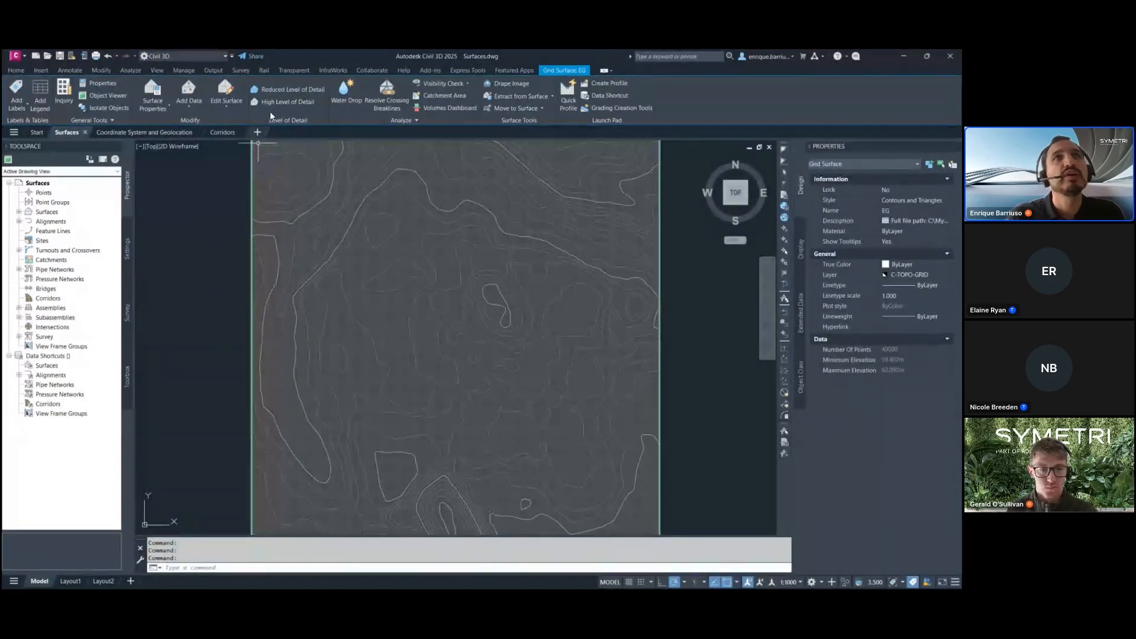
pyautogui.click(275, 98)
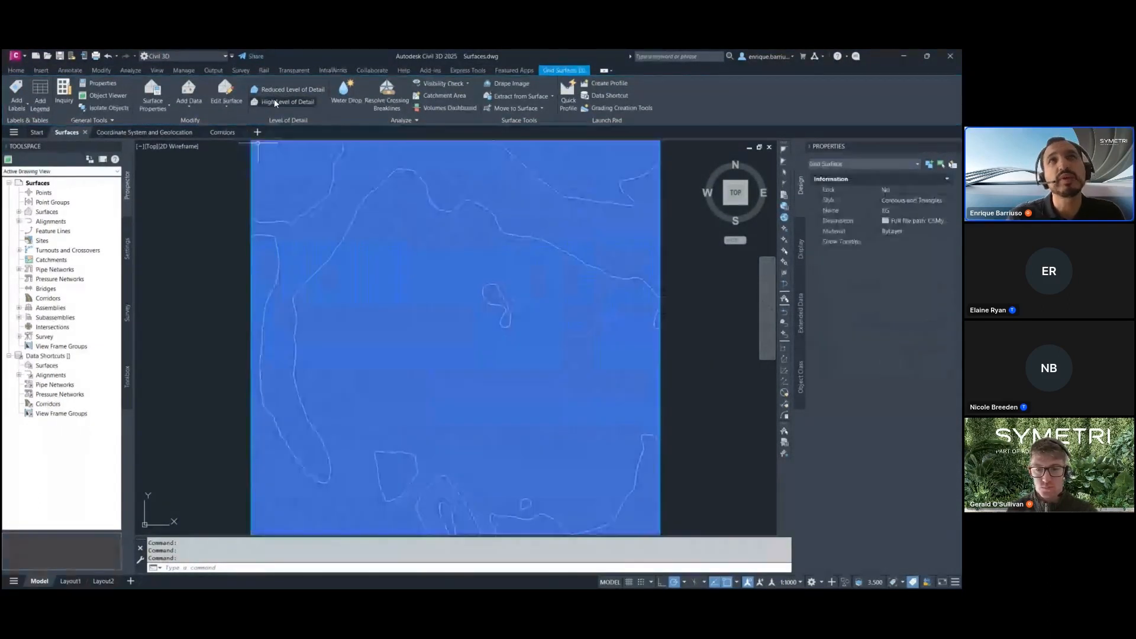
pyautogui.click(288, 90)
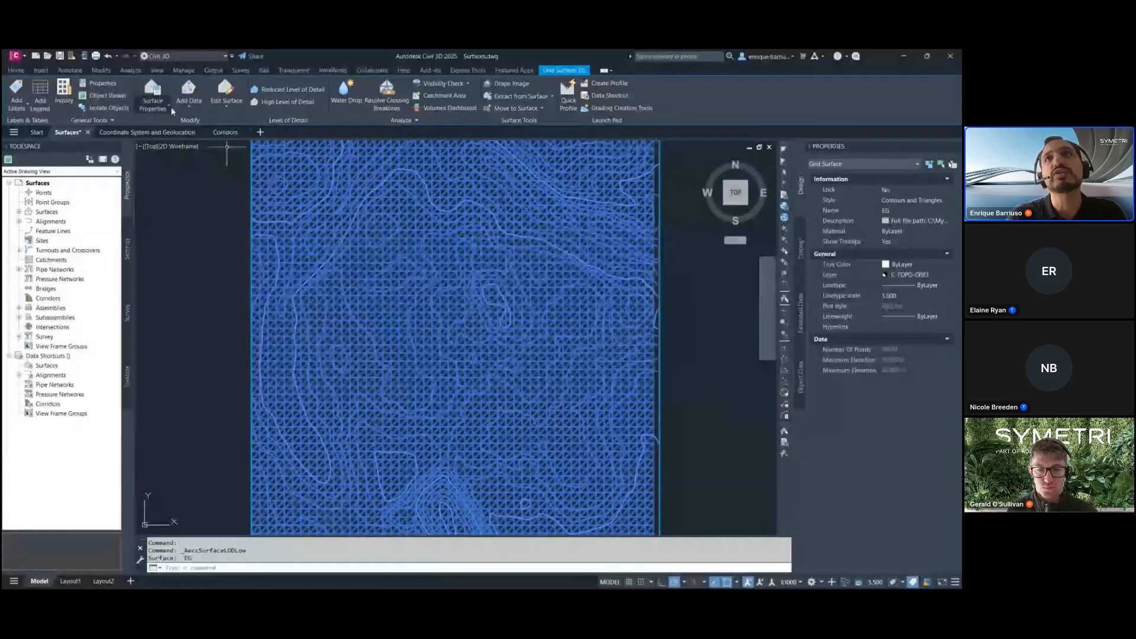
pyautogui.click(275, 105)
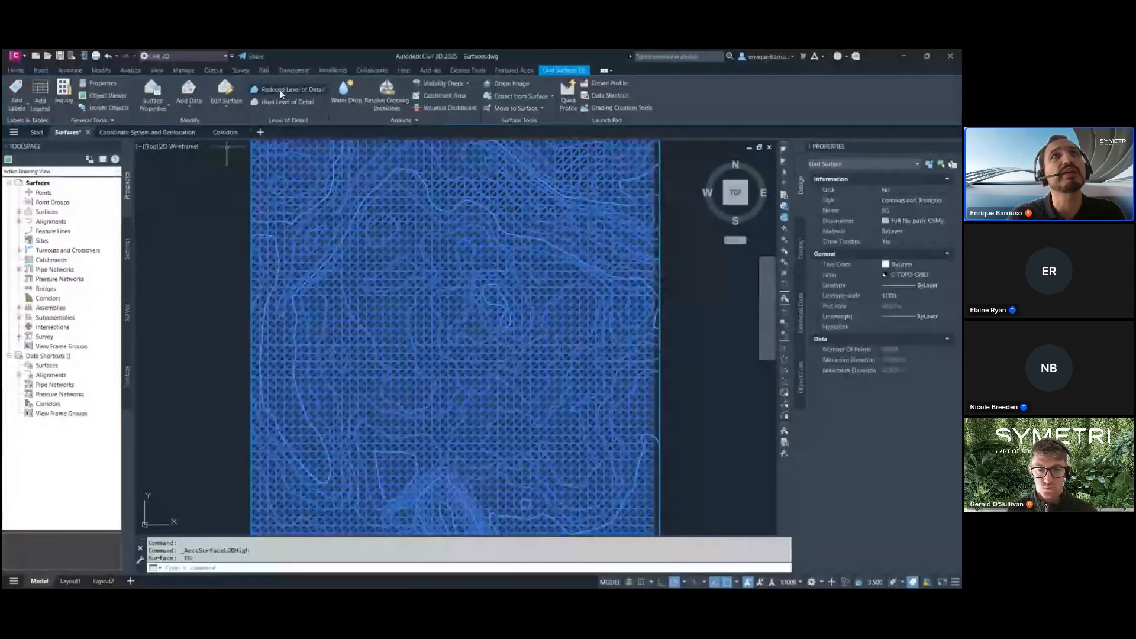
pyautogui.click(280, 91)
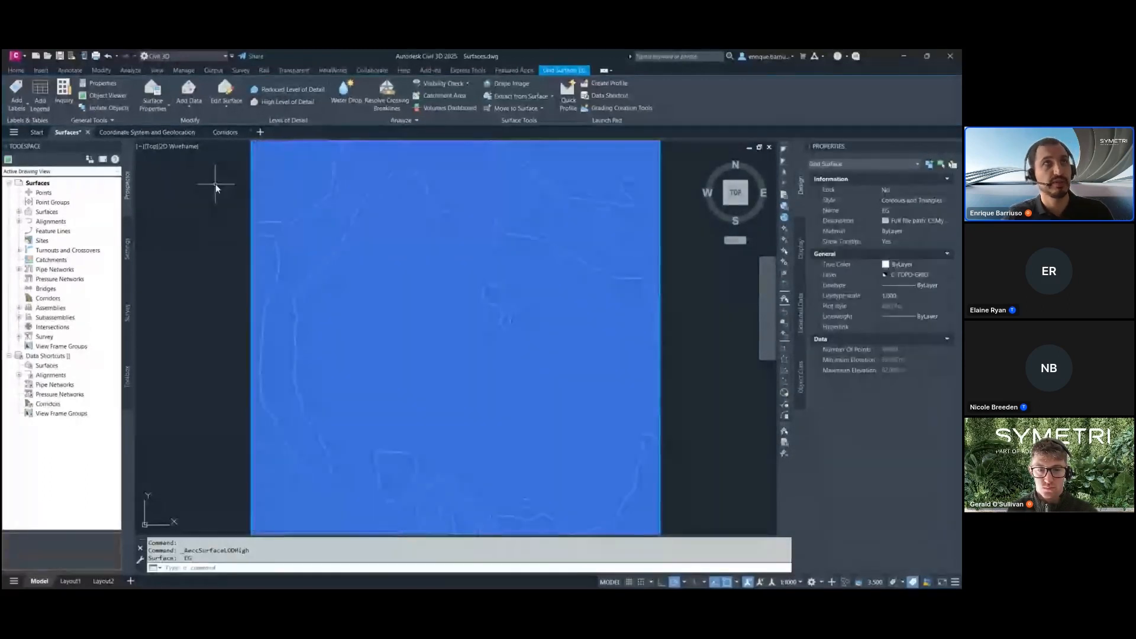
pyautogui.press('Escape')
# Find the EG surface in the drawing's surface collection and use its Surface Level of Detail option
pyautogui.click(20, 212)
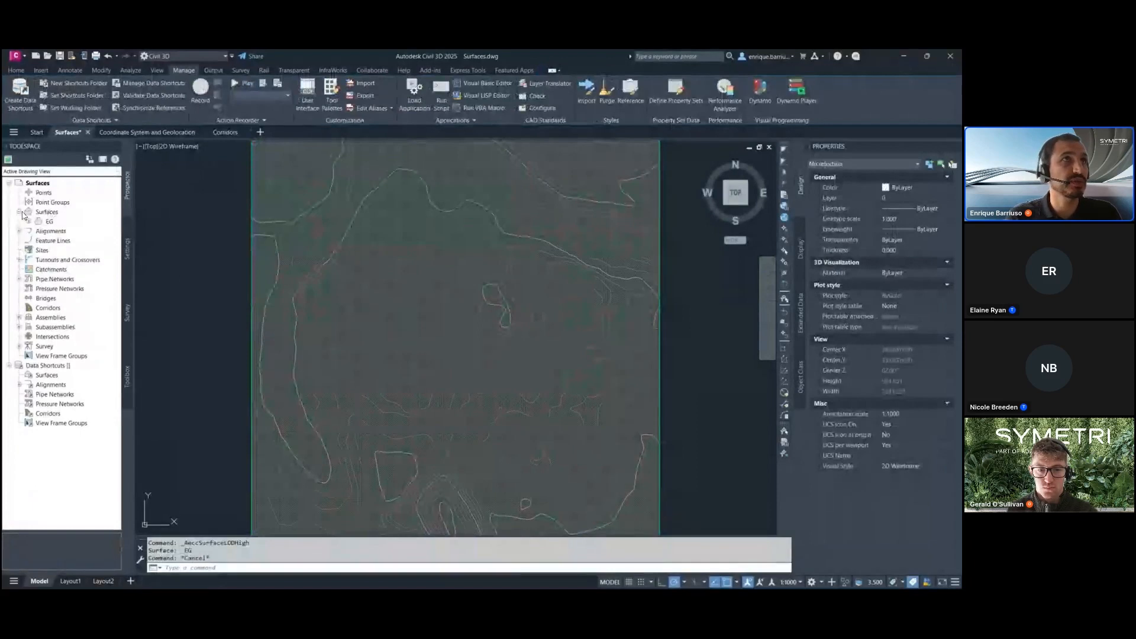
pyautogui.rightClick(62, 222)
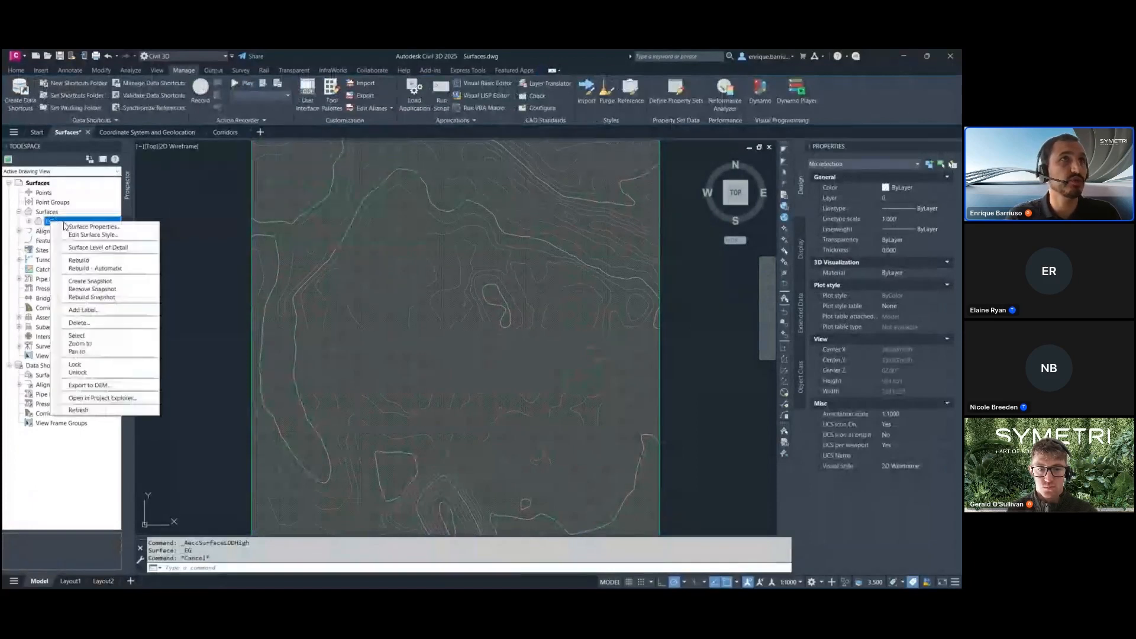
pyautogui.click(128, 248)
pyautogui.click(199, 251)
pyautogui.press('Escape')
pyautogui.press('Escape')
# Select the EG surface in the drawing and toggle its level of detail
pyautogui.click(351, 268)
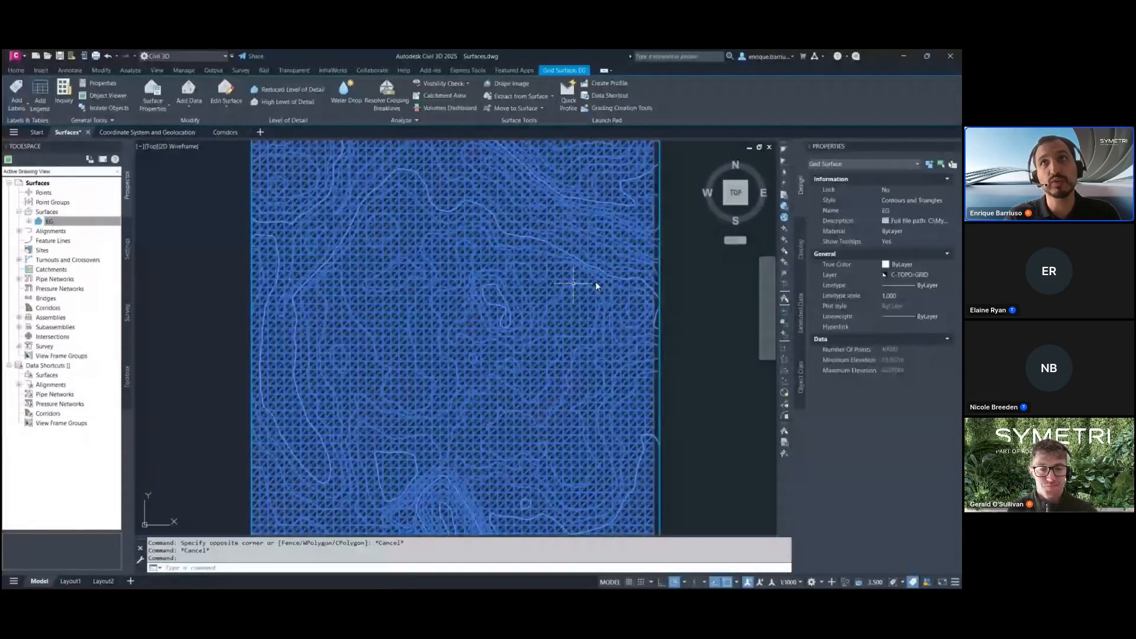
pyautogui.rightClick(679, 259)
pyautogui.click(713, 419)
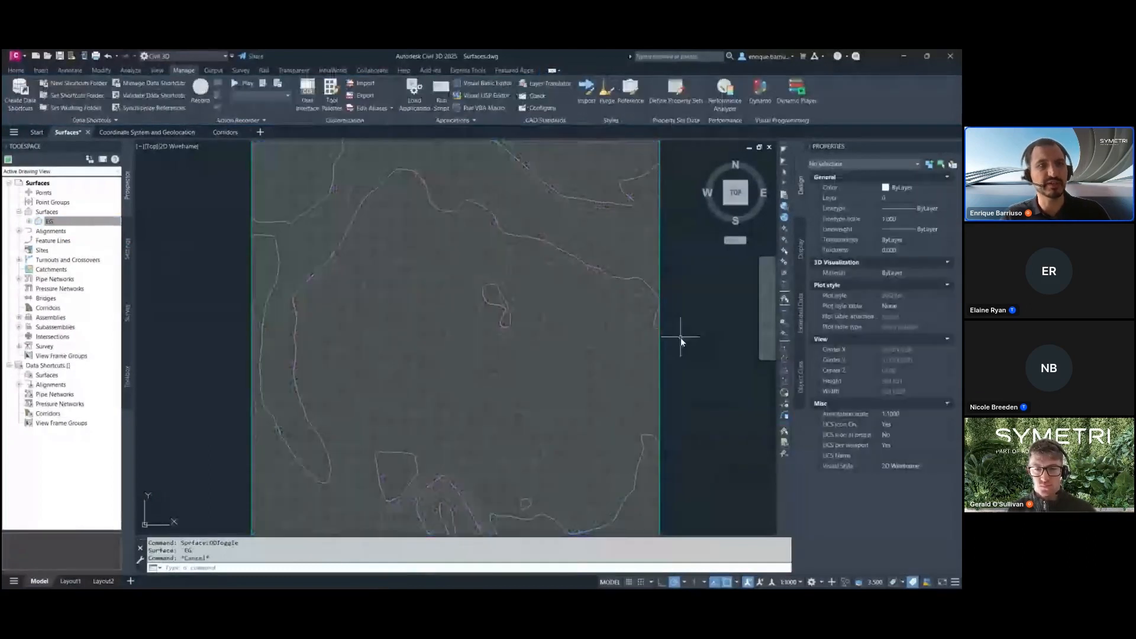
pyautogui.click(677, 333)
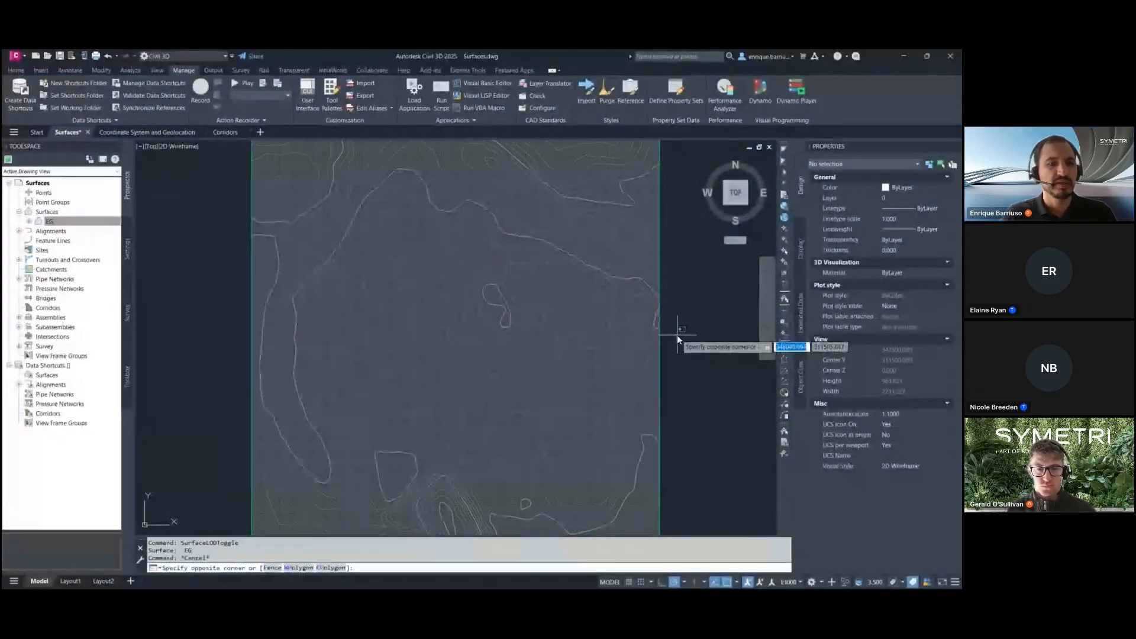
pyautogui.press('Escape')
# Examine the Default Reduced Level of Detail choices in the Surface Defaults of the Surface feature settings, and close them without saving
pyautogui.click(127, 249)
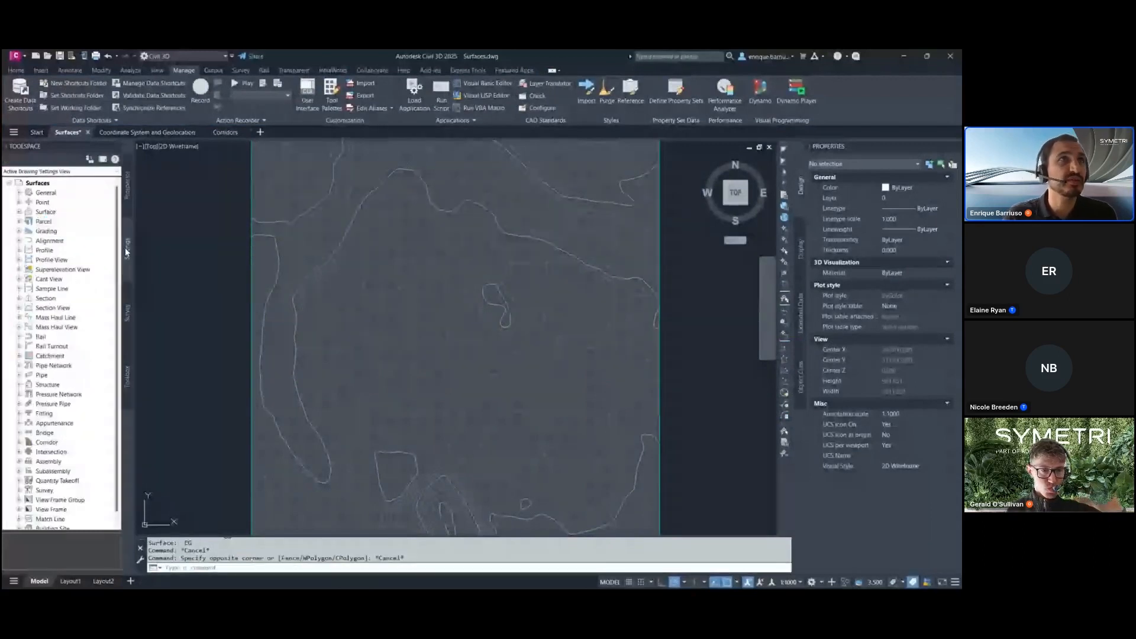
pyautogui.rightClick(57, 212)
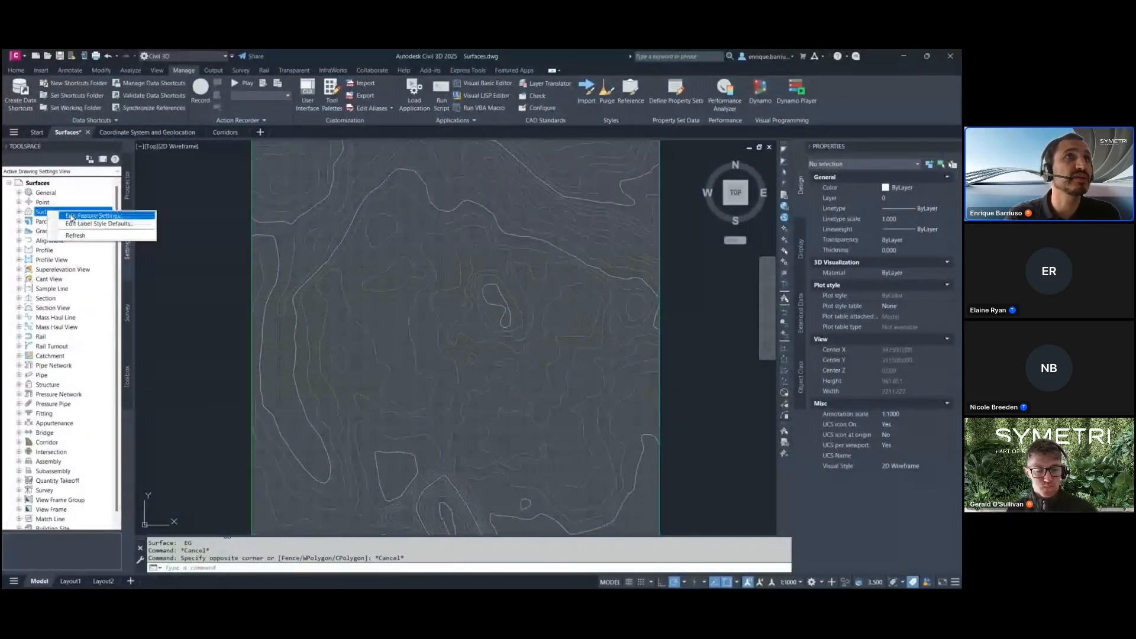
pyautogui.click(72, 217)
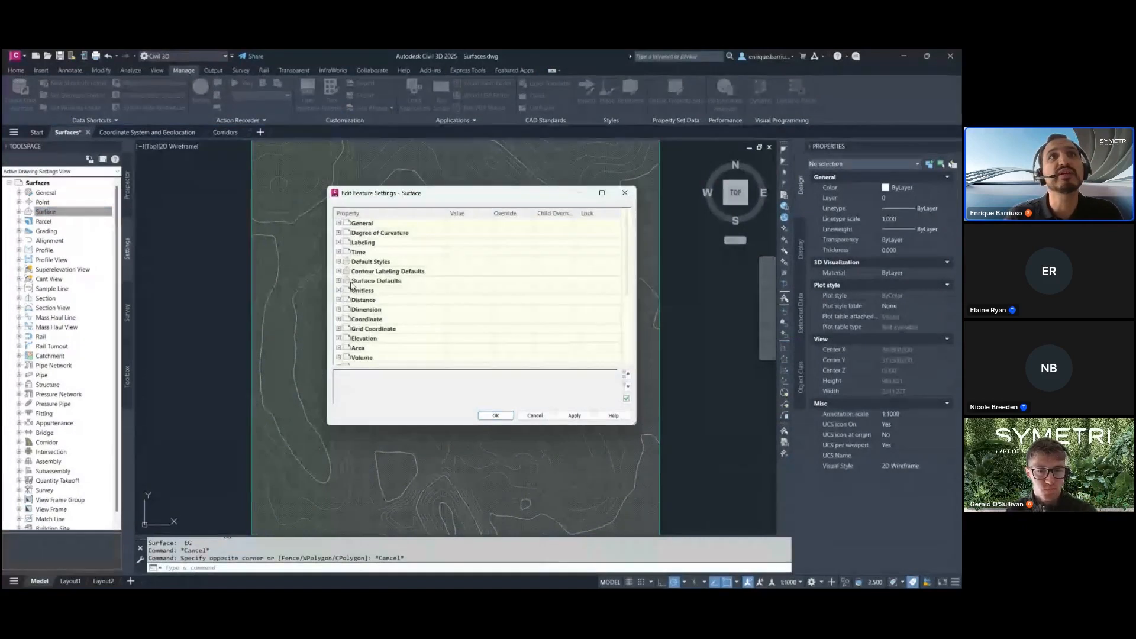
pyautogui.click(339, 281)
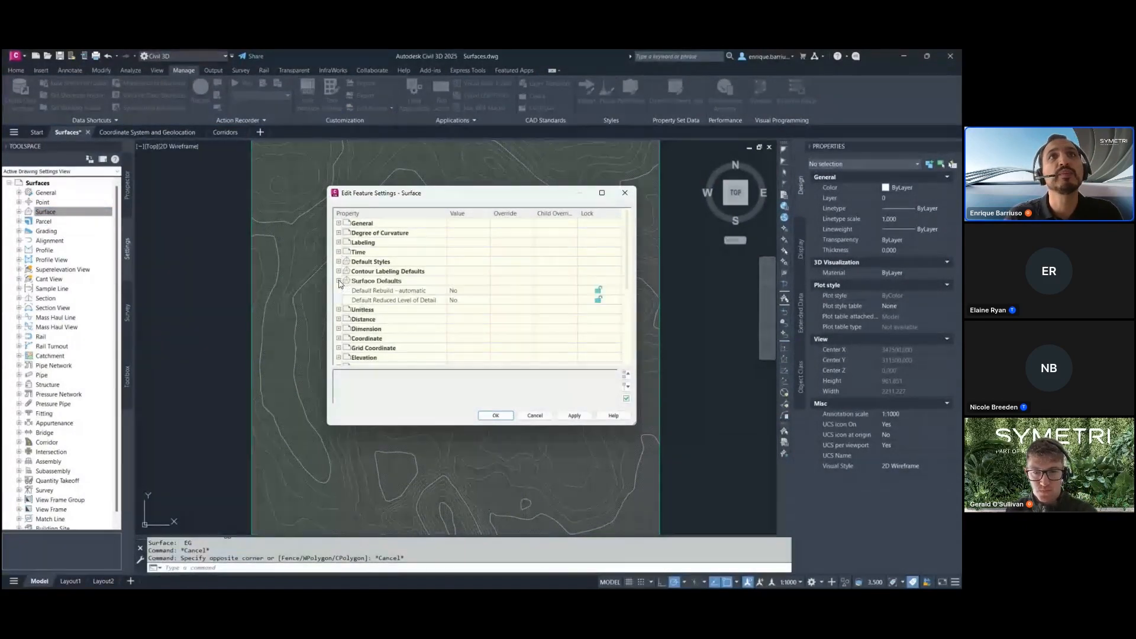
pyautogui.click(388, 303)
pyautogui.click(467, 300)
pyautogui.click(477, 301)
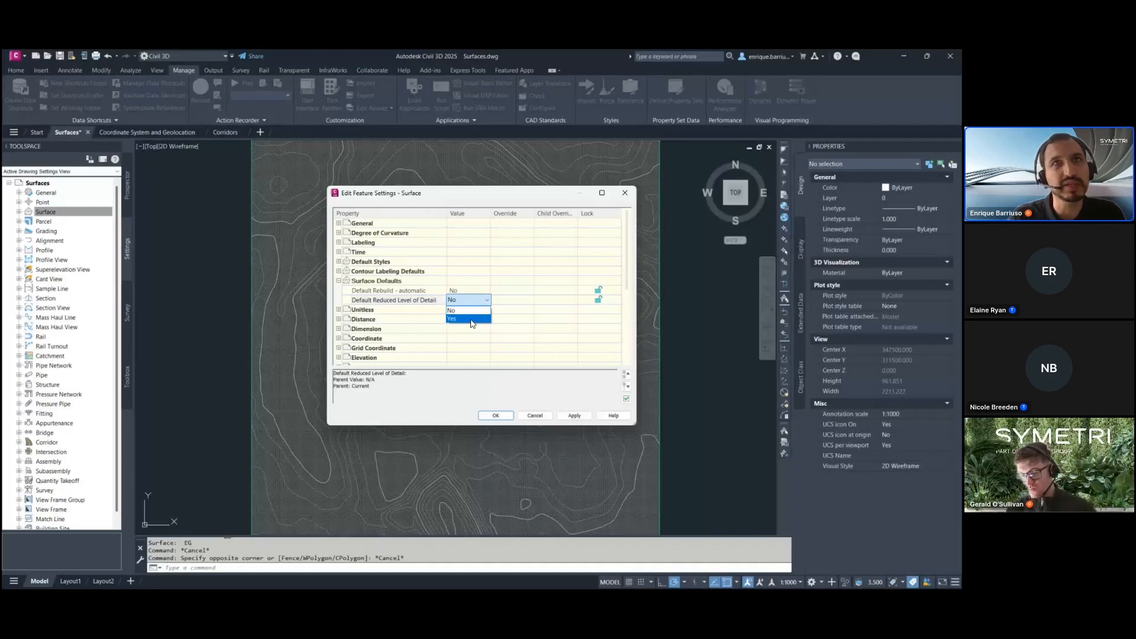
pyautogui.click(537, 418)
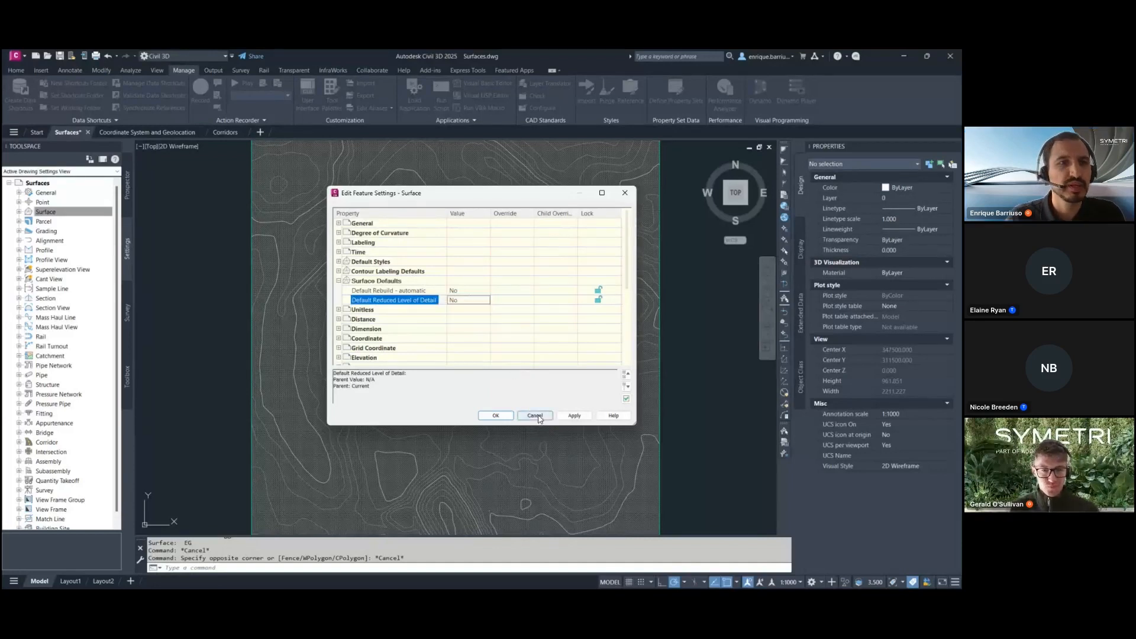
pyautogui.click(535, 416)
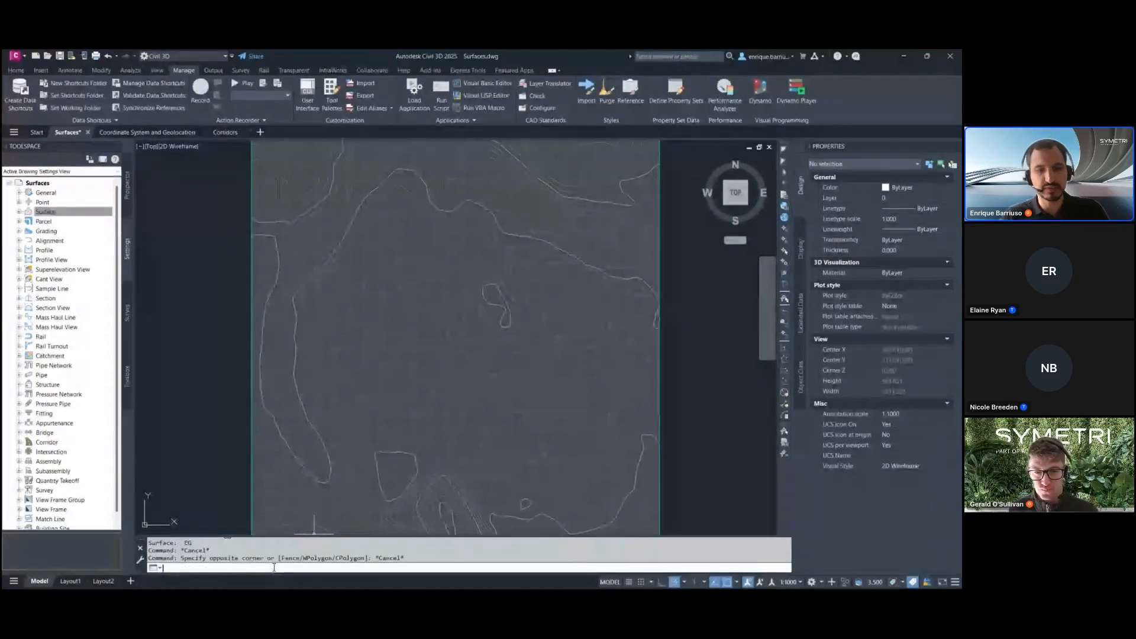
# Look up the available "surfacelod" commands without running any of them
pyautogui.write('surfacelod')
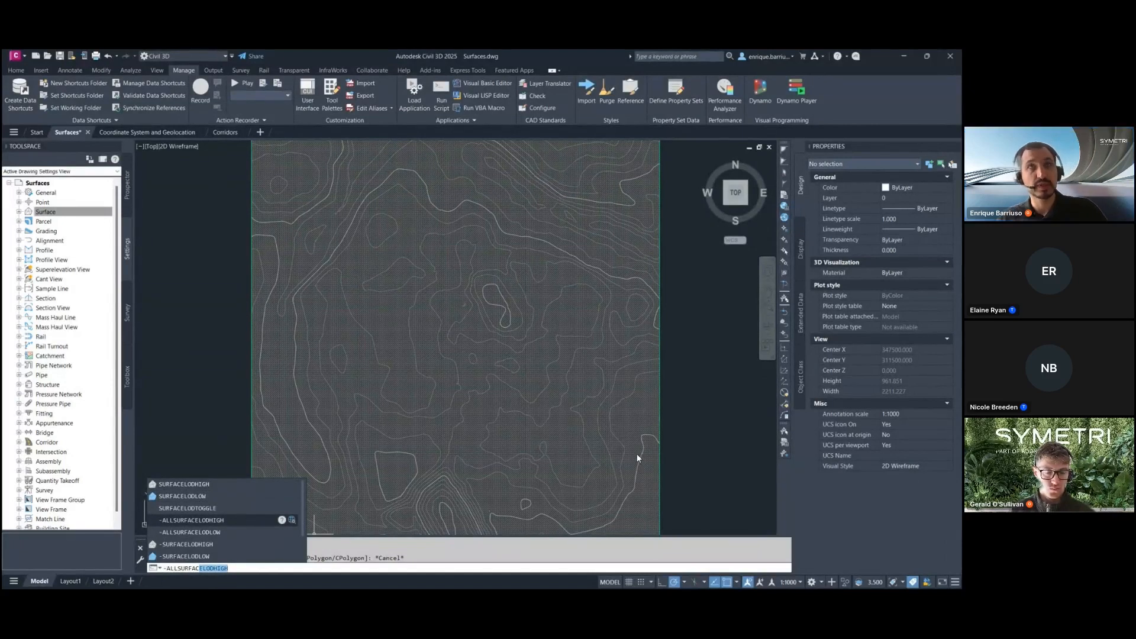
pyautogui.press('Escape')
pyautogui.click(150, 228)
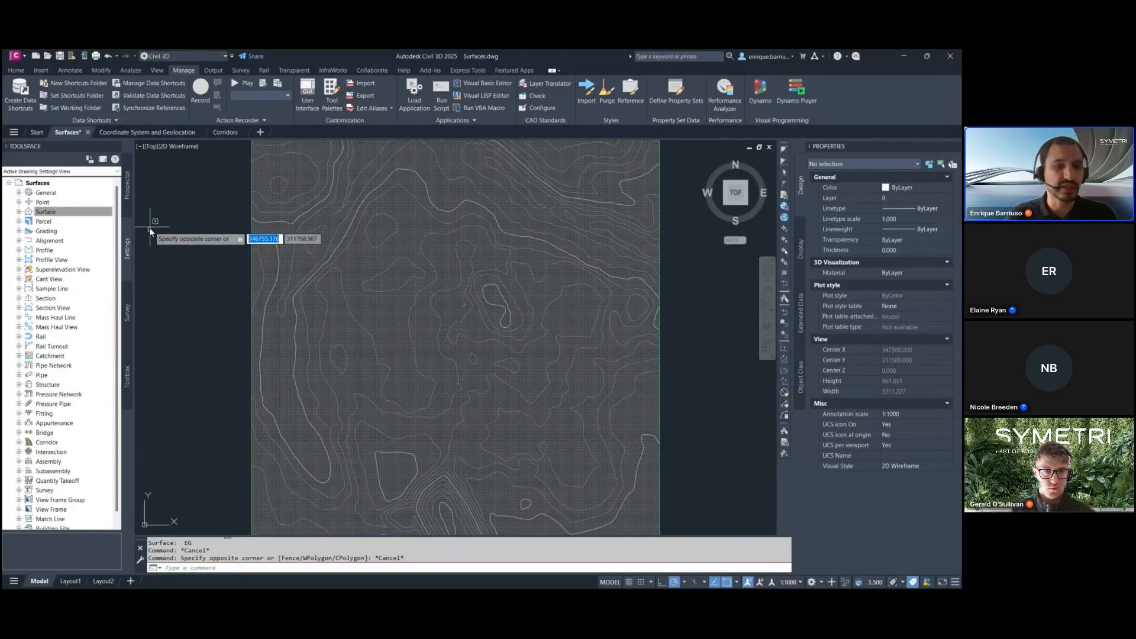
pyautogui.press('Escape')
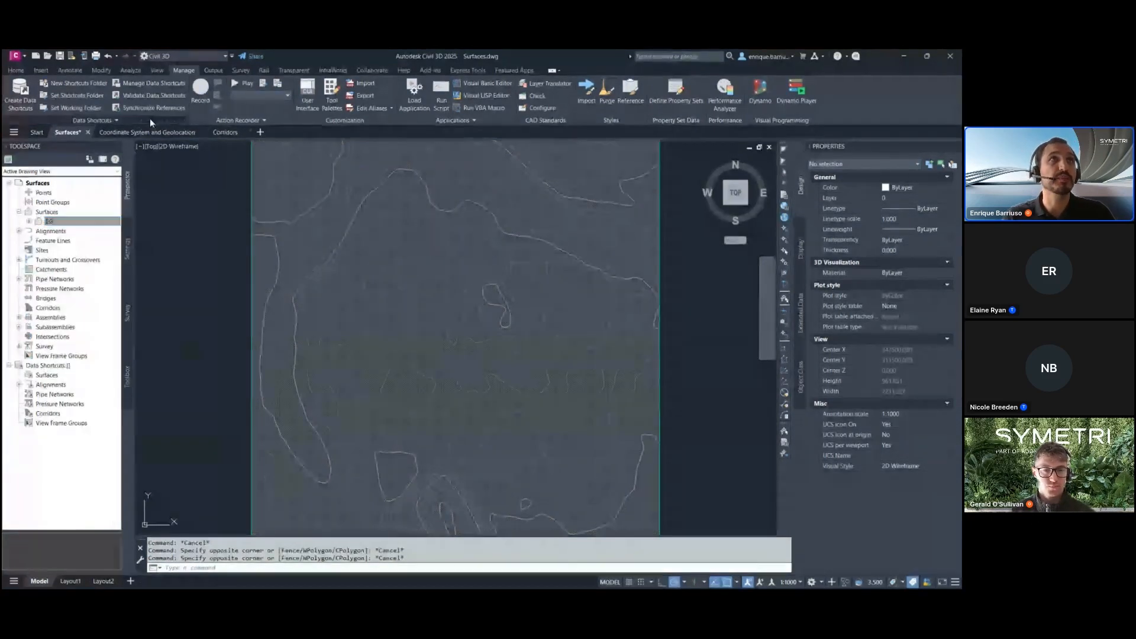
# Switch to the Coordinate System and Geolocation drawing and inspect its units and zone settings without changing them
pyautogui.click(150, 132)
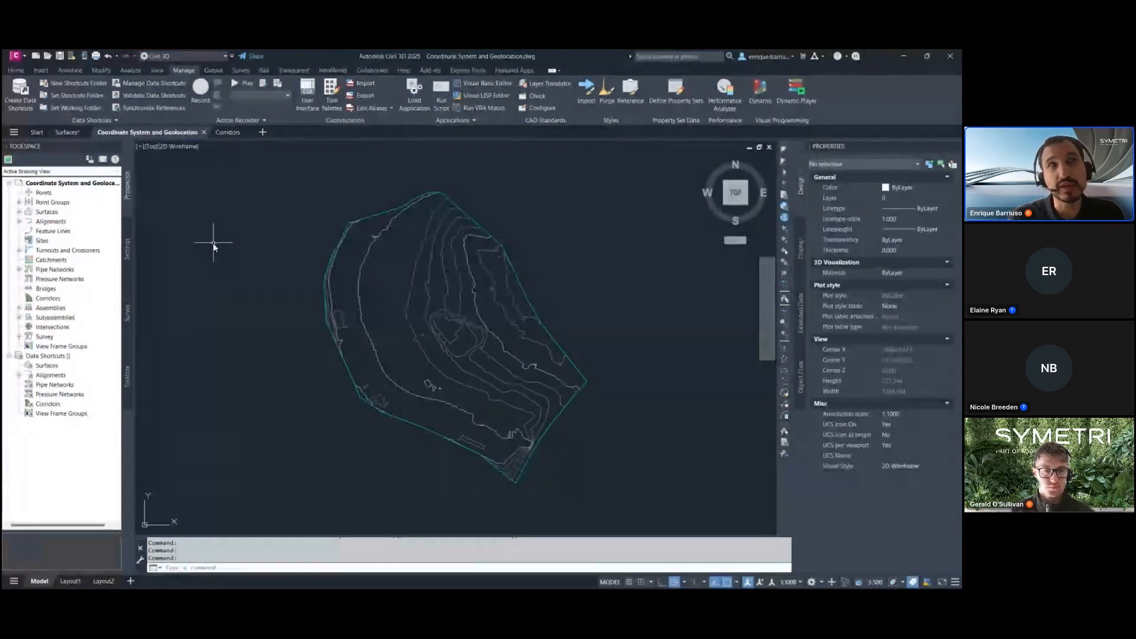
pyautogui.click(127, 245)
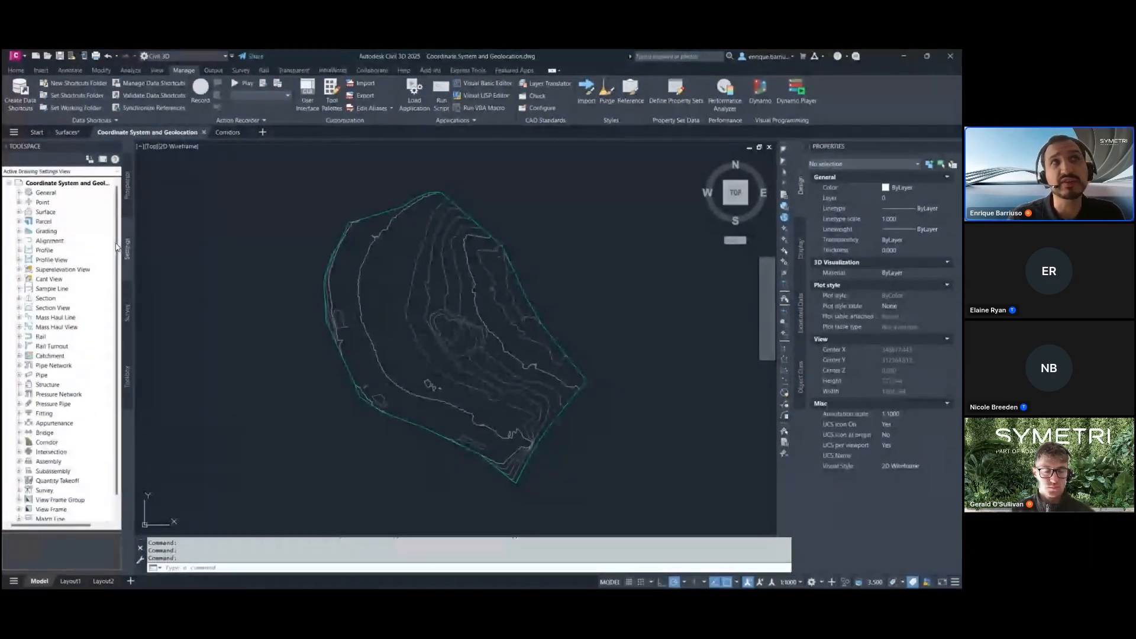
pyautogui.rightClick(75, 186)
pyautogui.click(121, 186)
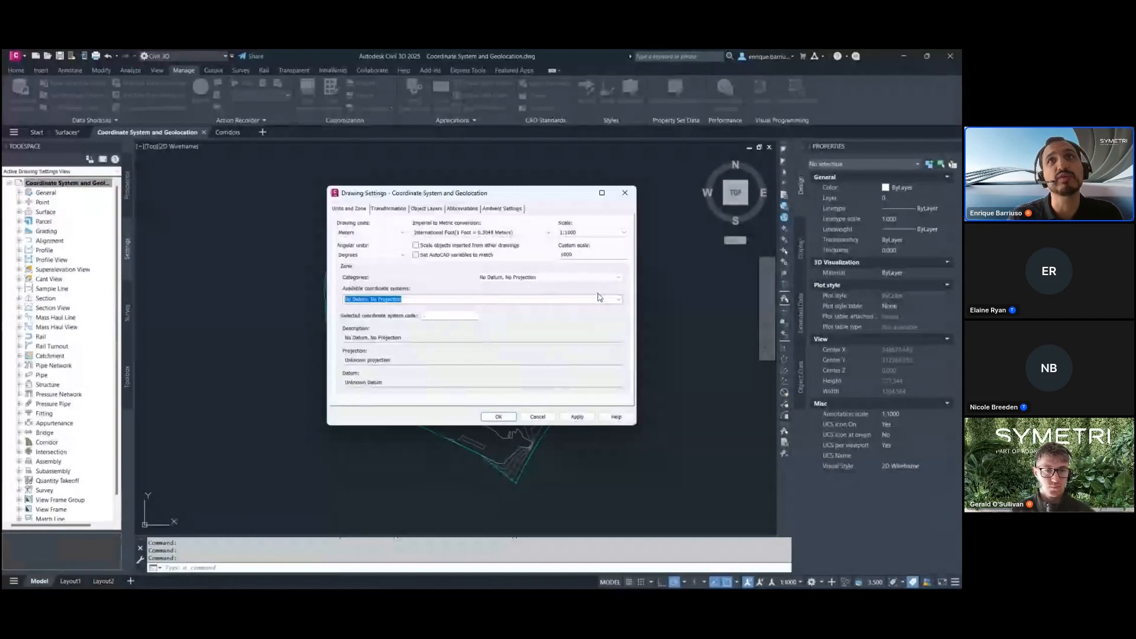
pyautogui.click(537, 417)
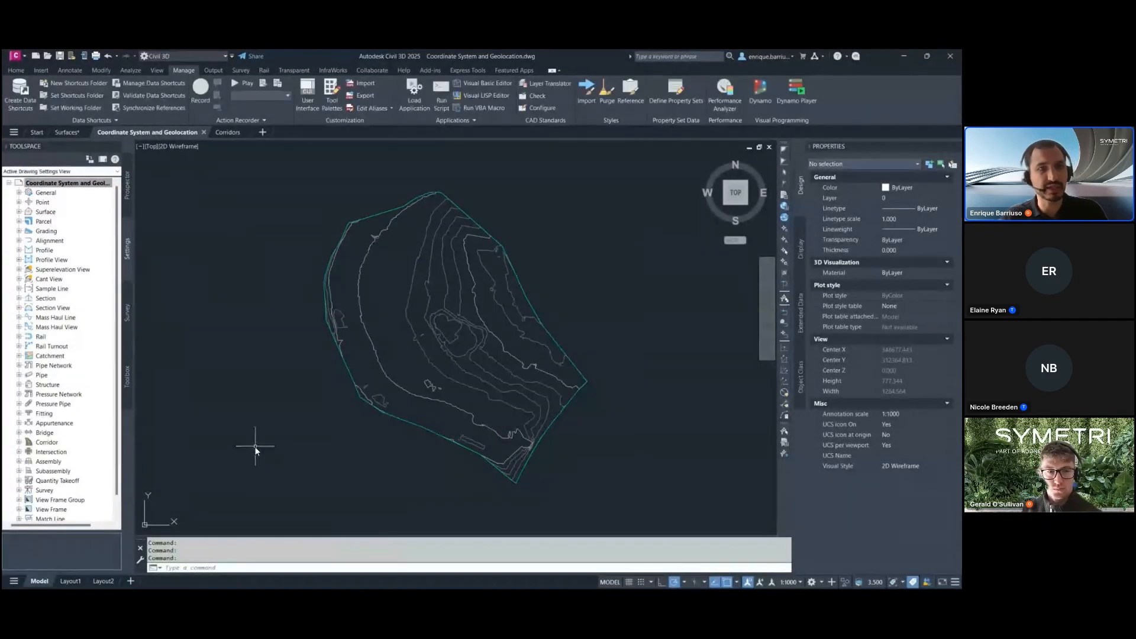
# Run GEOCSASSIGN, search for "british" and assign OSGB1936.NationalGrid of Great Britain as the northing-easting coordinate system
pyautogui.write('GEOCS')
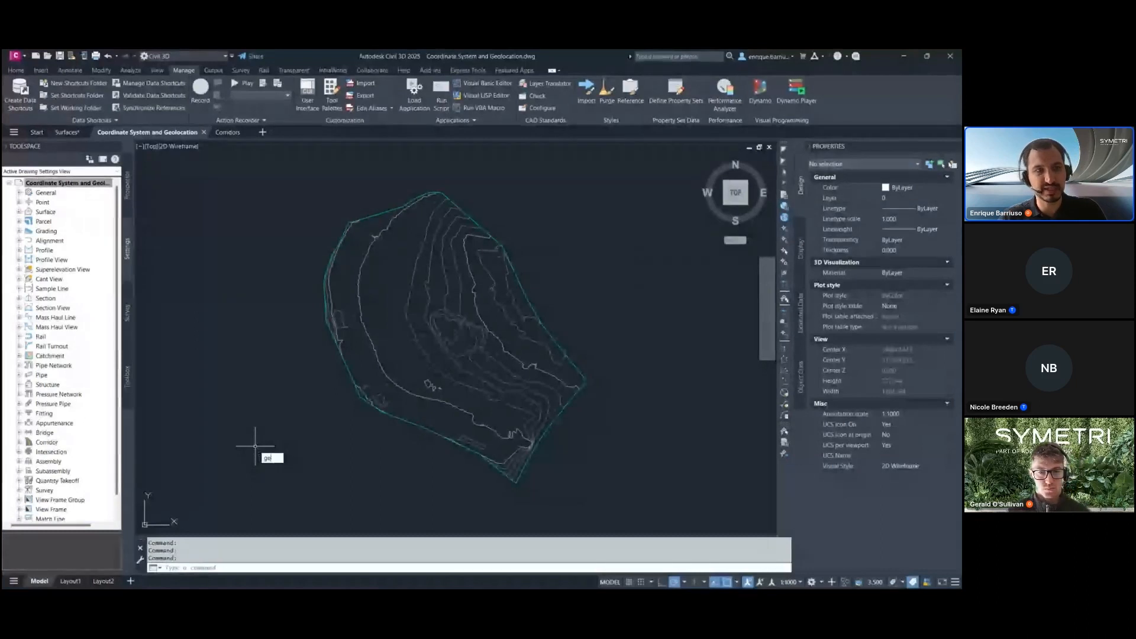
pyautogui.write('A')
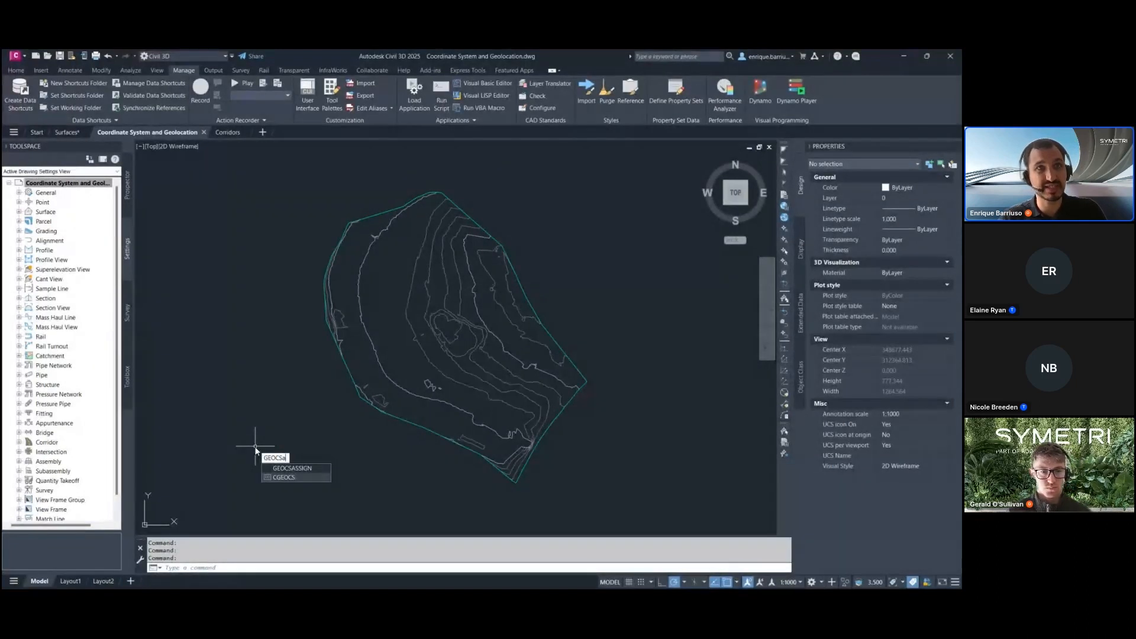
pyautogui.press('Return')
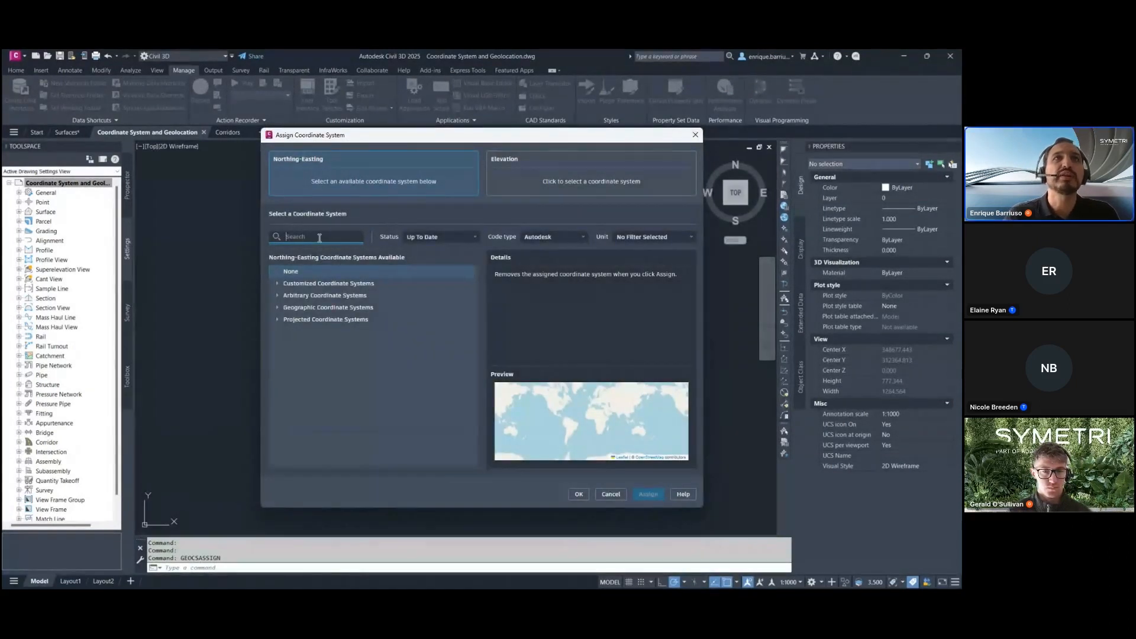
pyautogui.write('british')
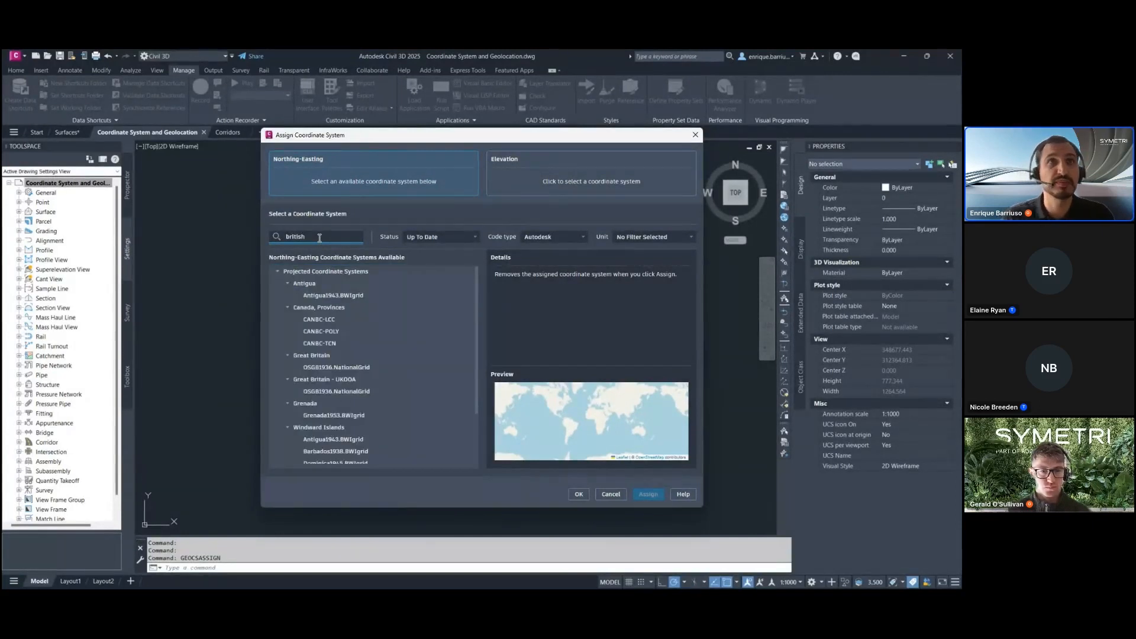
pyautogui.click(343, 367)
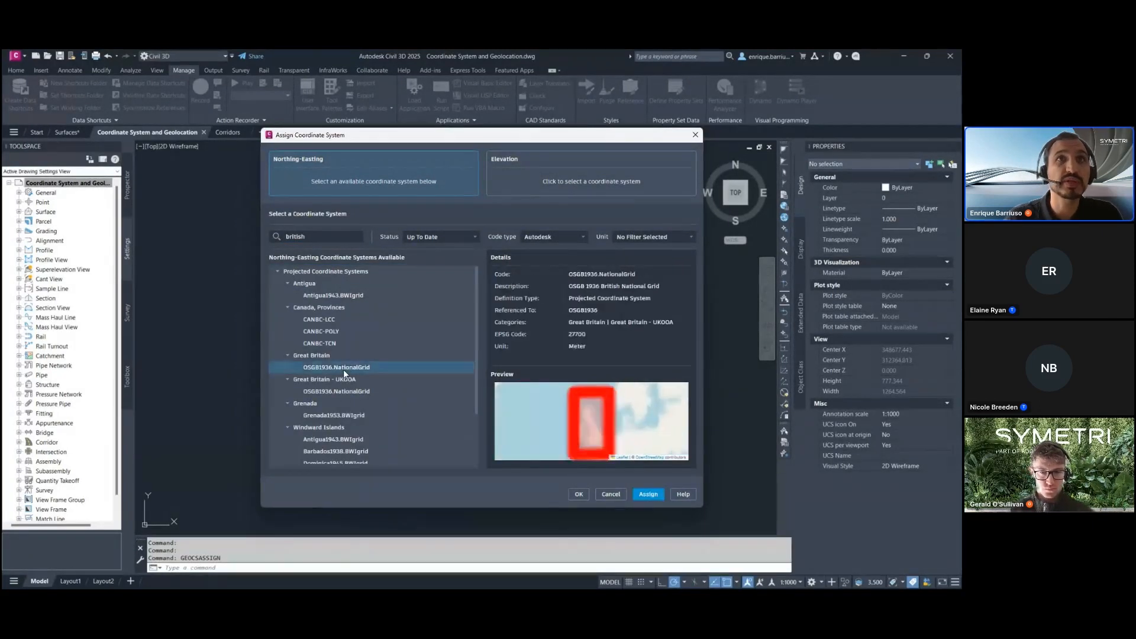
pyautogui.click(647, 494)
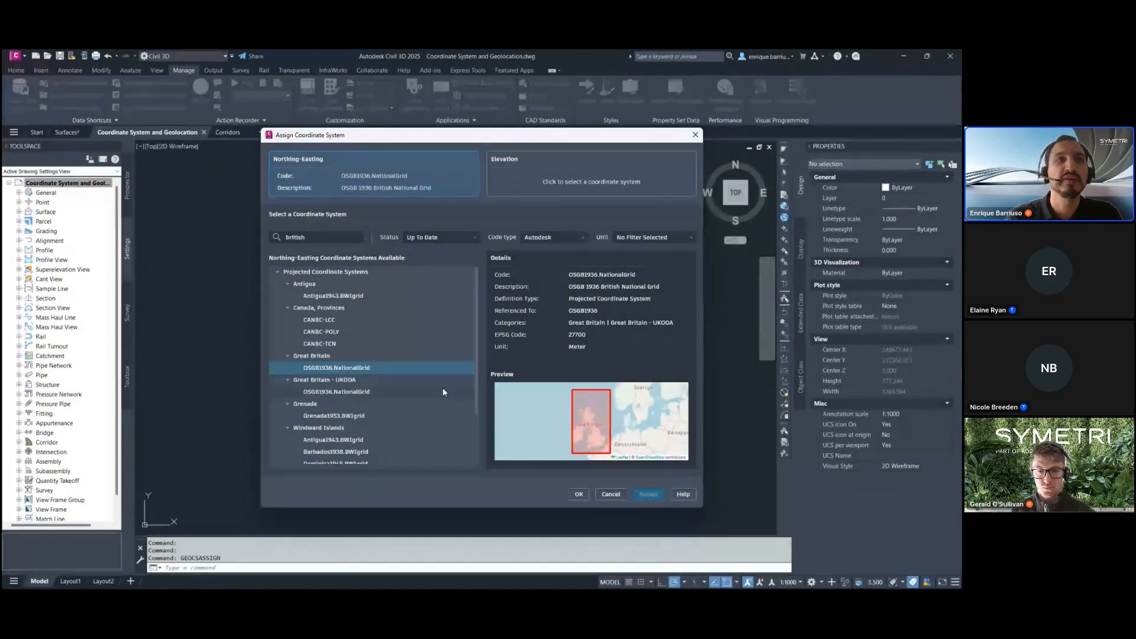
# Assign ODN_height from Great Britain's gravity related vertical coordinate systems as the elevation coordinate system
pyautogui.click(535, 180)
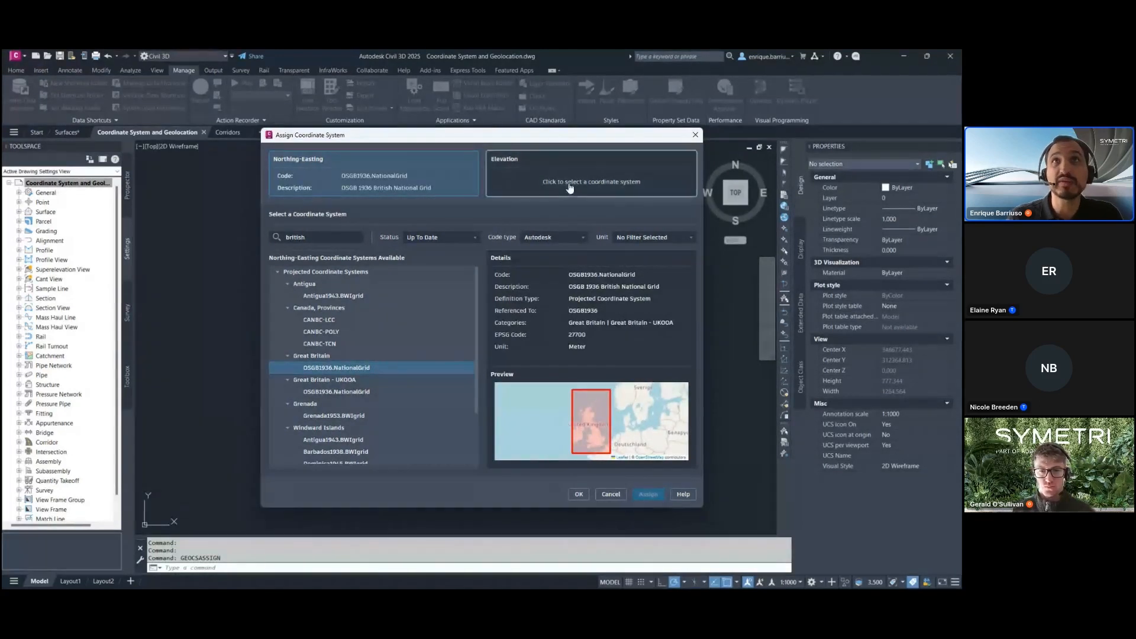
pyautogui.moveTo(320, 240); pyautogui.dragTo(283, 239)
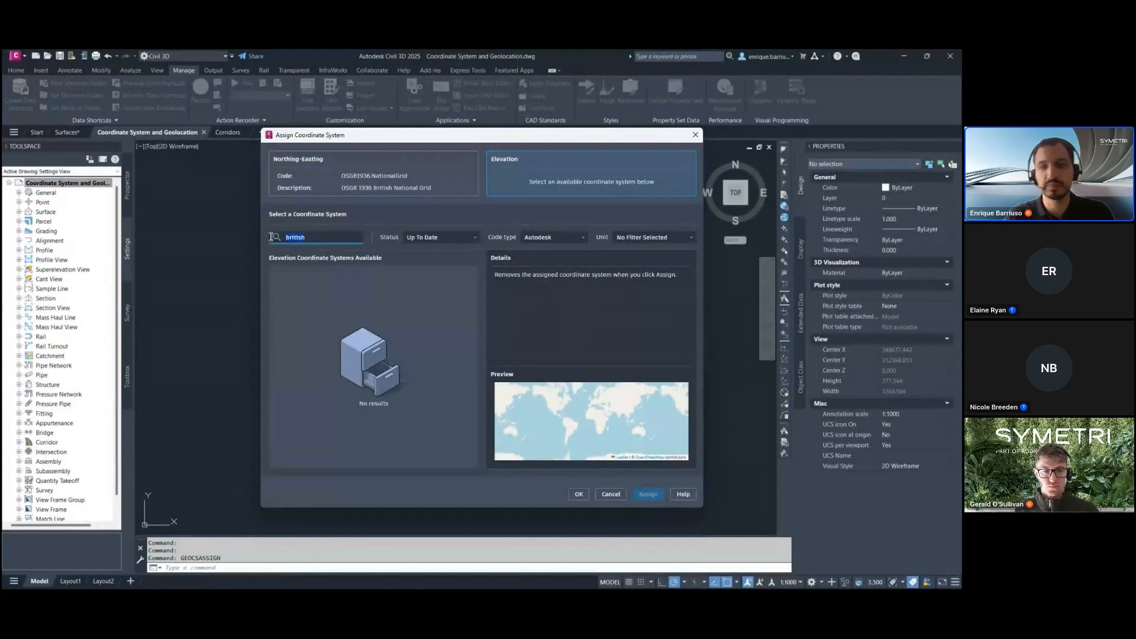
pyautogui.press('BackSpace')
pyautogui.click(278, 308)
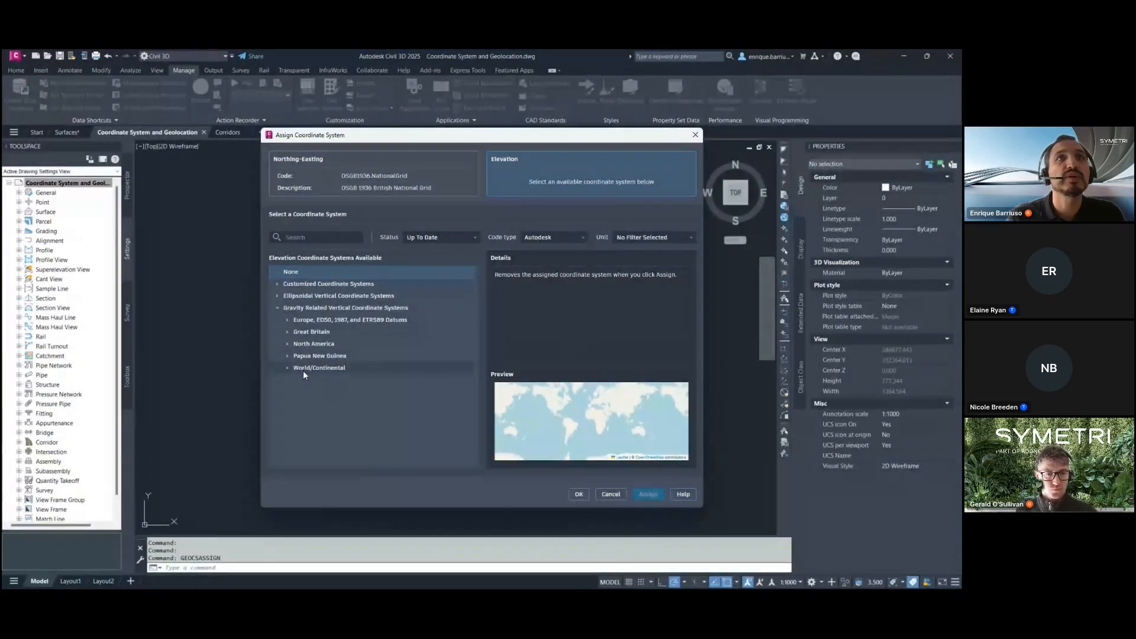
pyautogui.click(288, 332)
pyautogui.click(325, 344)
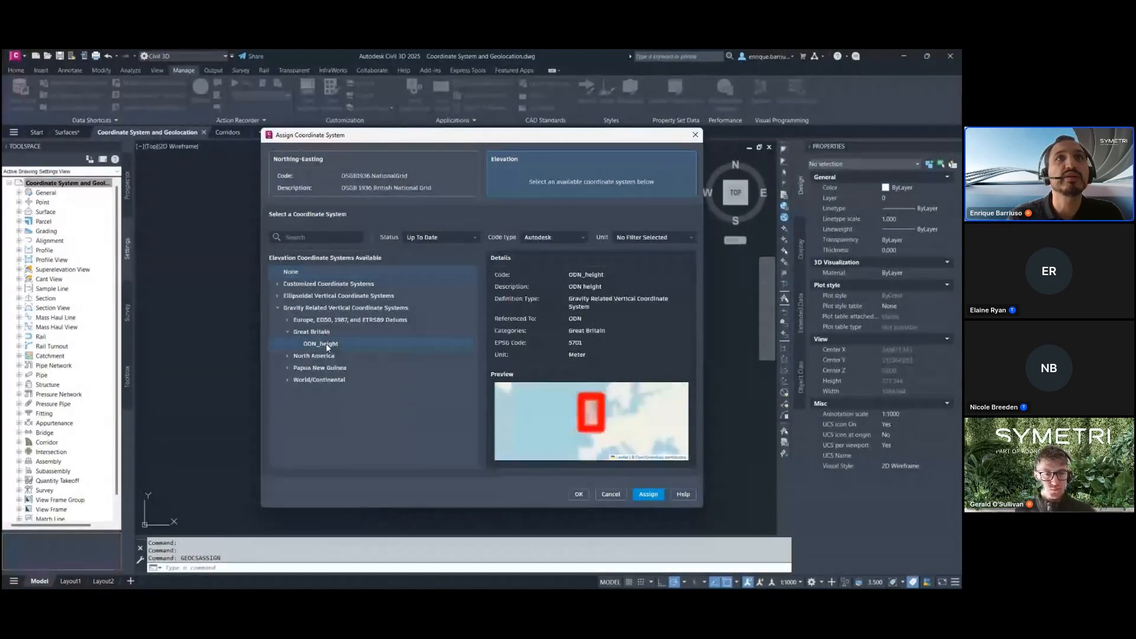
pyautogui.click(650, 494)
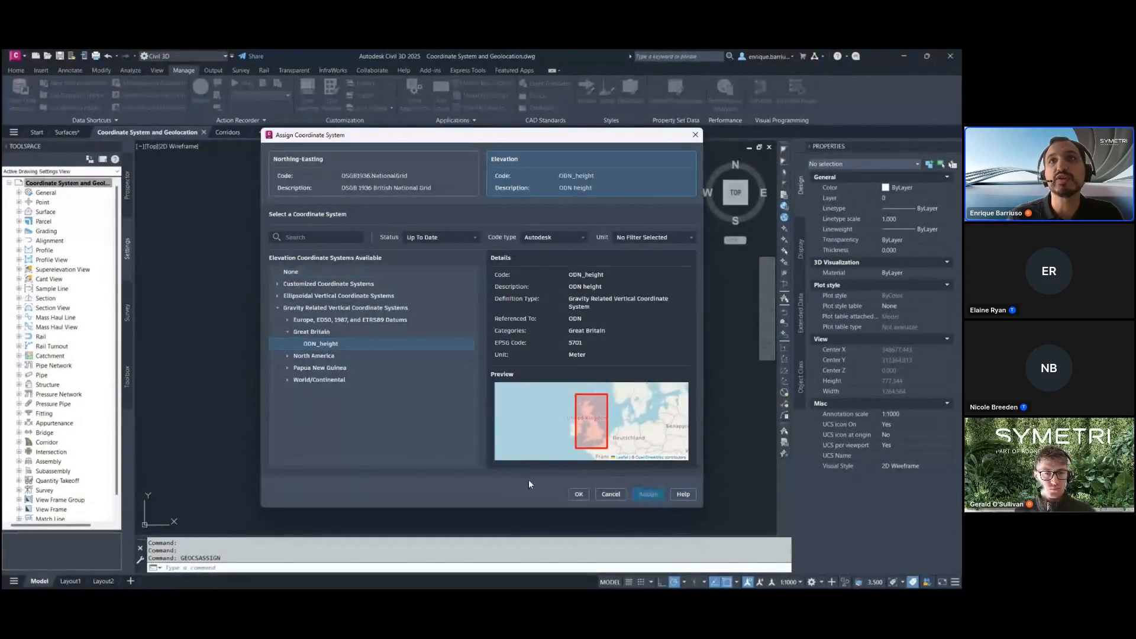
# Accept the coordinate system assignment and check the drawing's units and zone settings without changing them
pyautogui.click(578, 494)
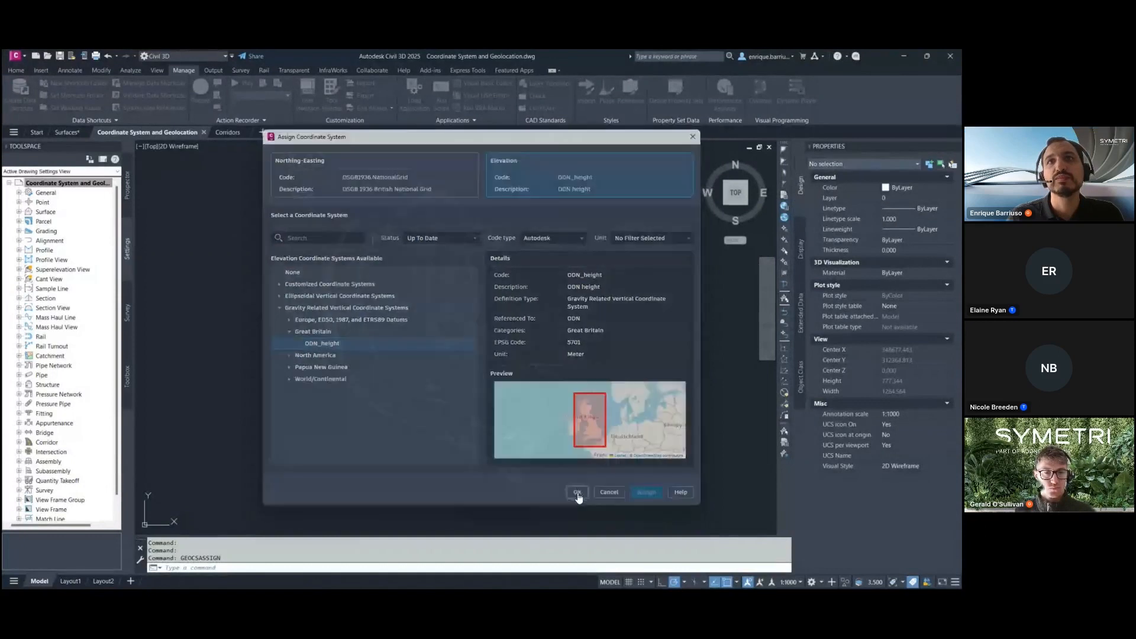
pyautogui.rightClick(84, 183)
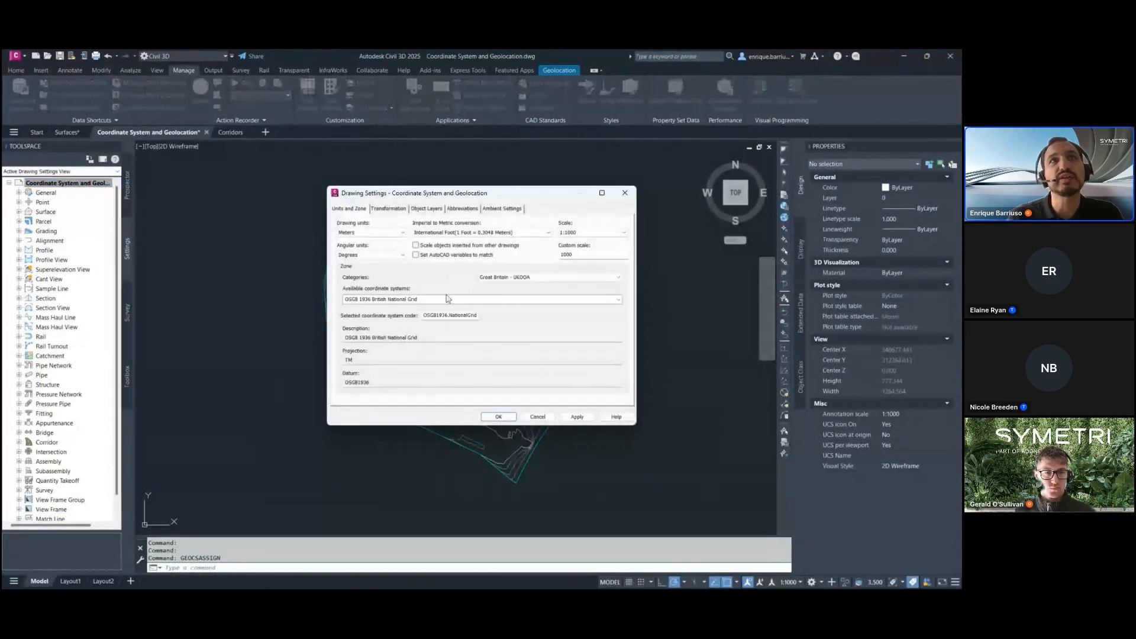
pyautogui.click(625, 193)
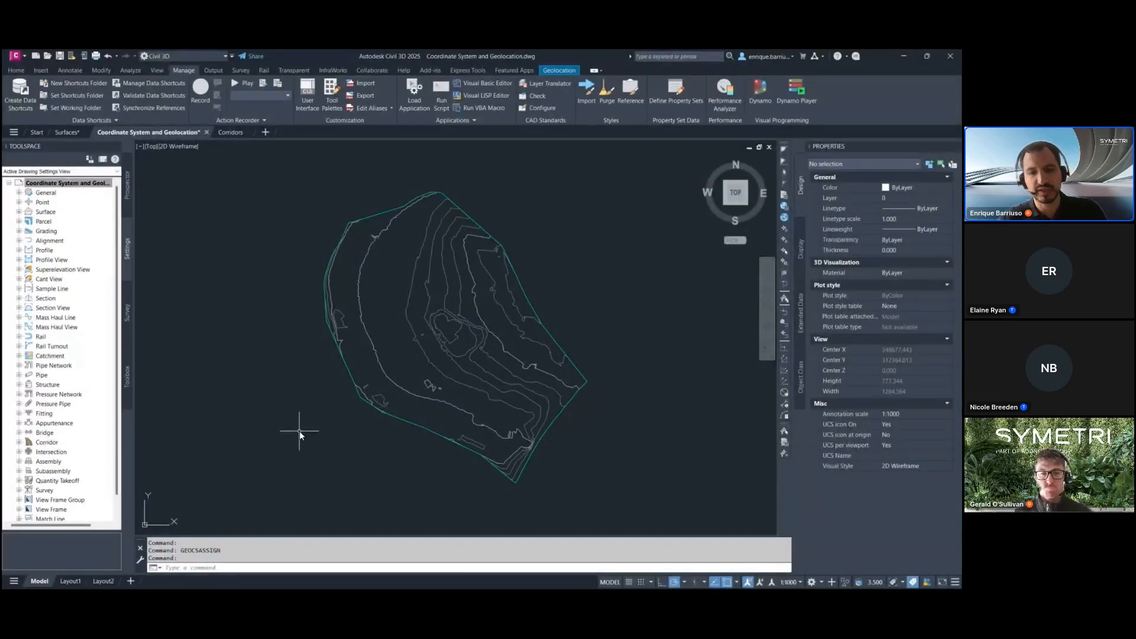
# Run ENABLEVCSSUPPORT to view its current setting and cancel without changing it
pyautogui.write('ENA')
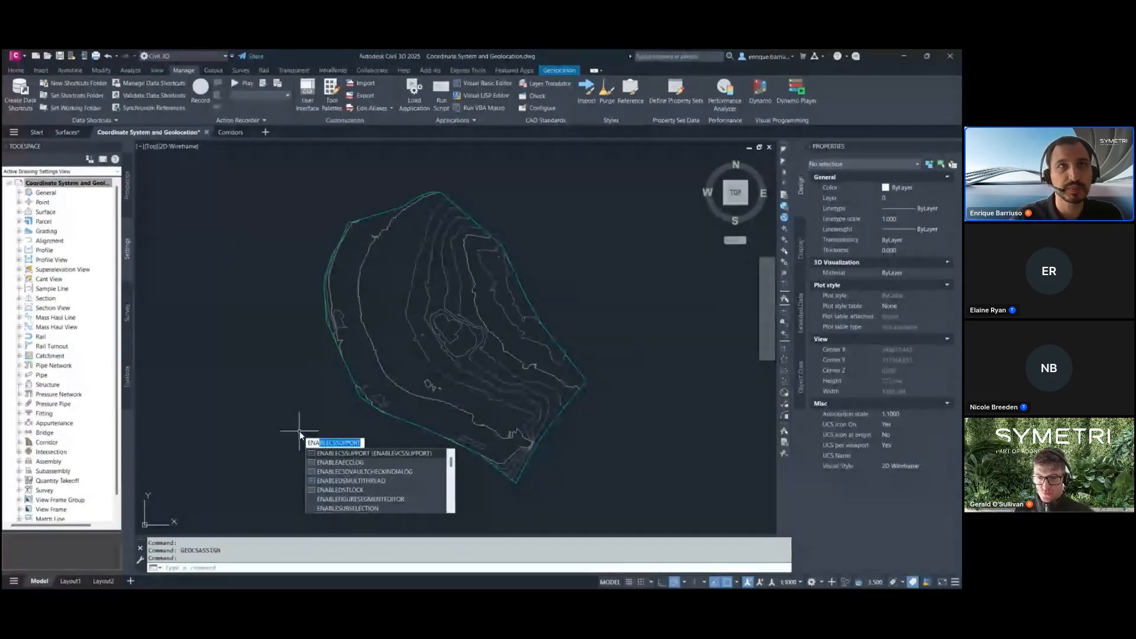
pyautogui.press('Escape')
pyautogui.write('ENABLEVCSSUPPORT')
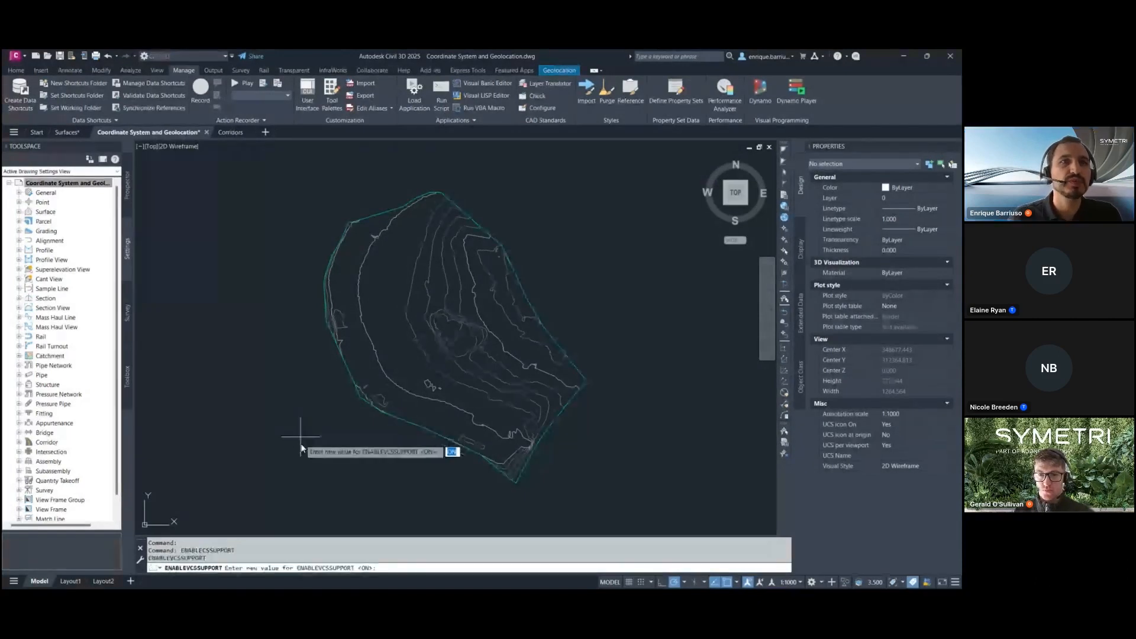
pyautogui.press('Return')
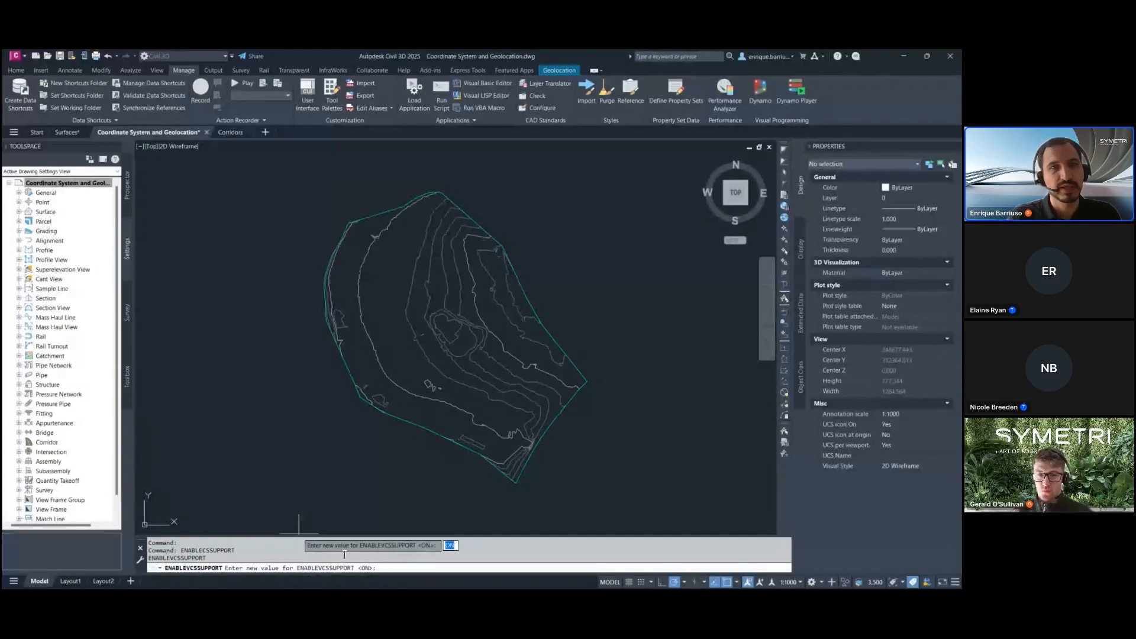
pyautogui.press('Escape')
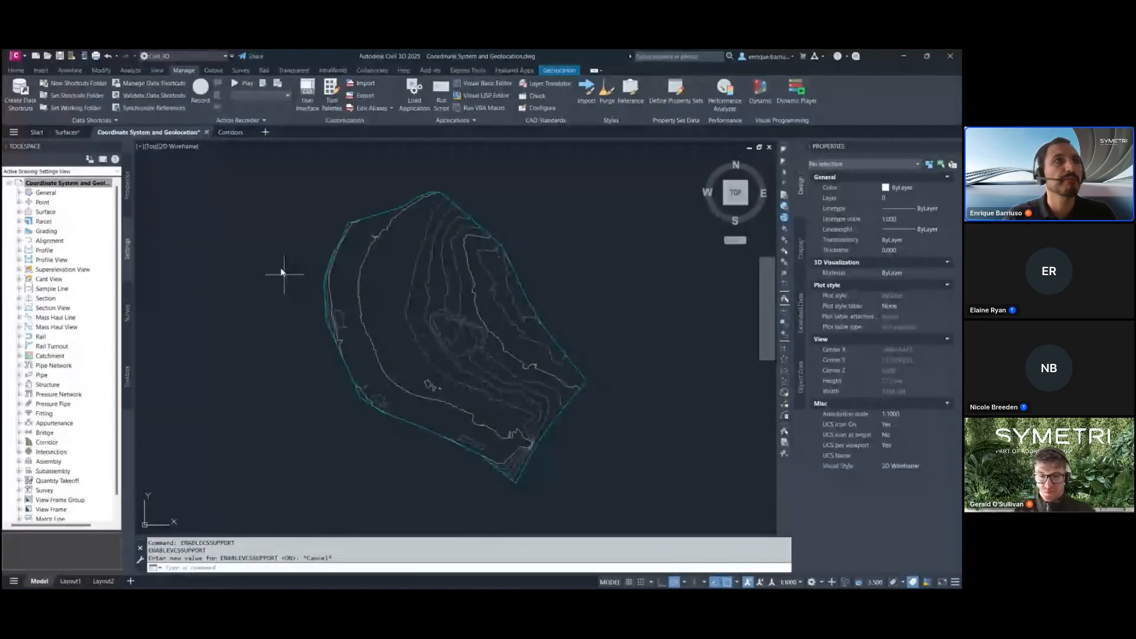
# Expand the EG surface's definition and start adding a DEM file to it
pyautogui.click(127, 199)
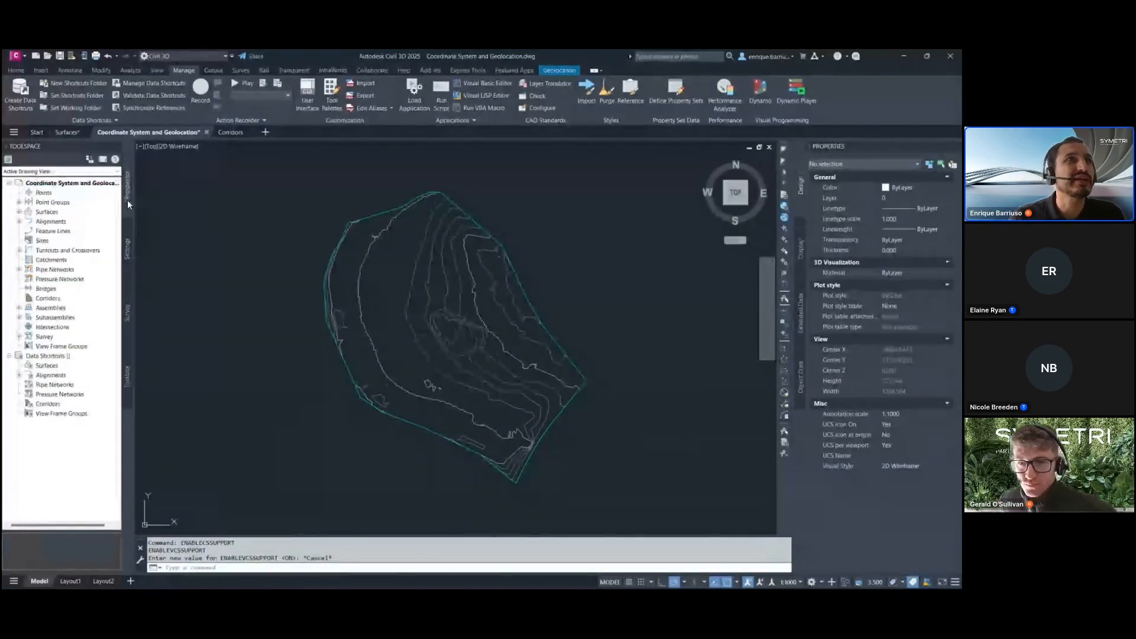
pyautogui.click(19, 211)
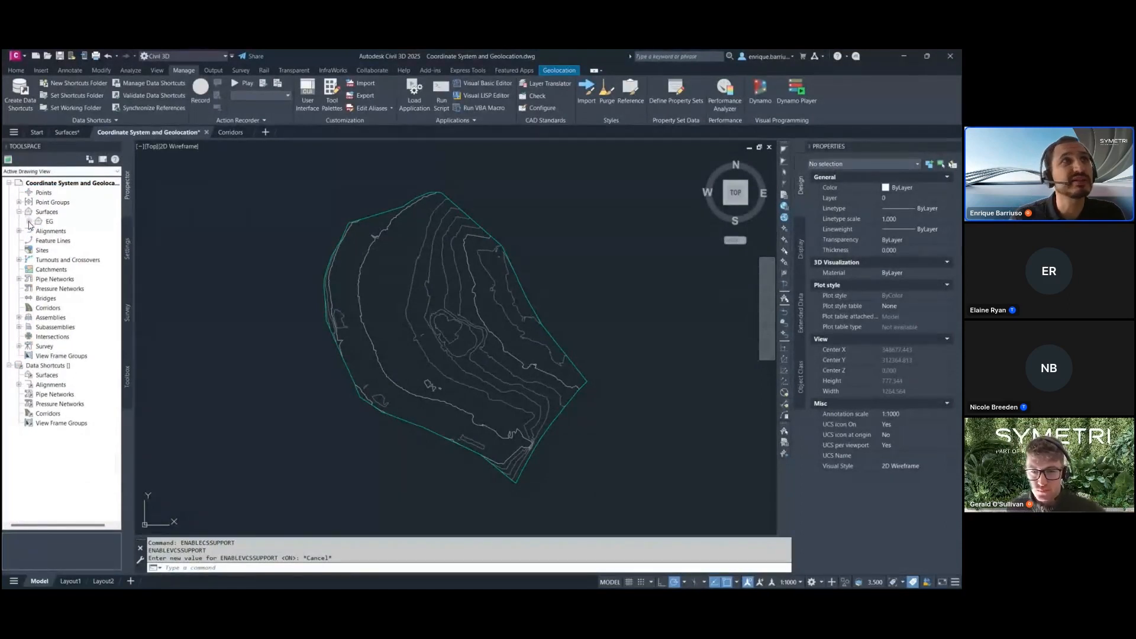
pyautogui.click(29, 222)
pyautogui.click(38, 251)
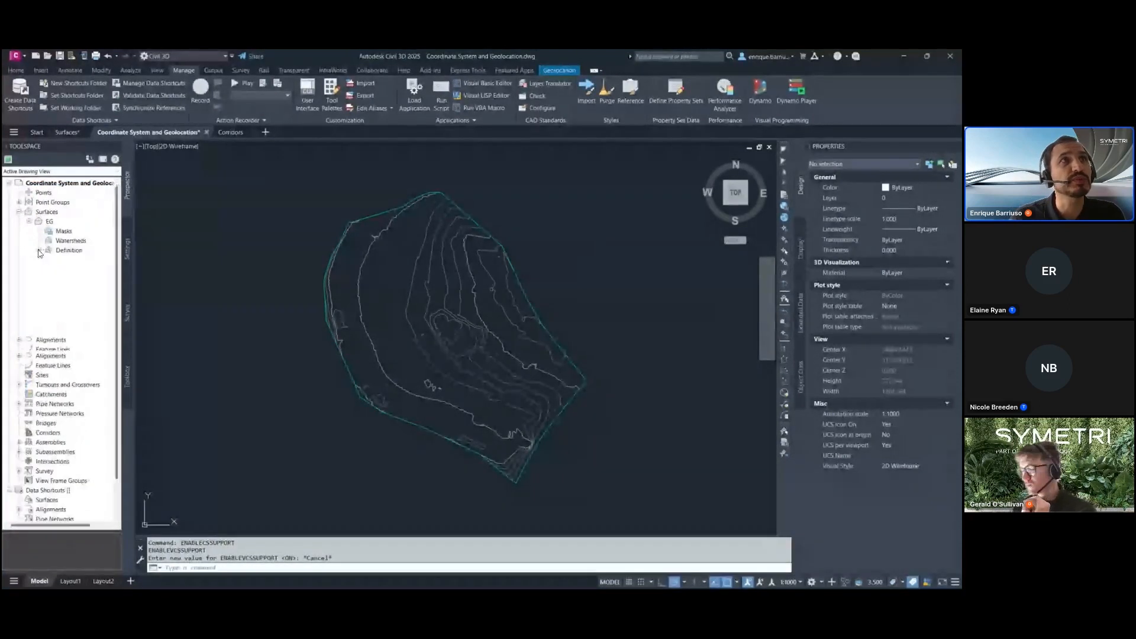
pyautogui.click(88, 289)
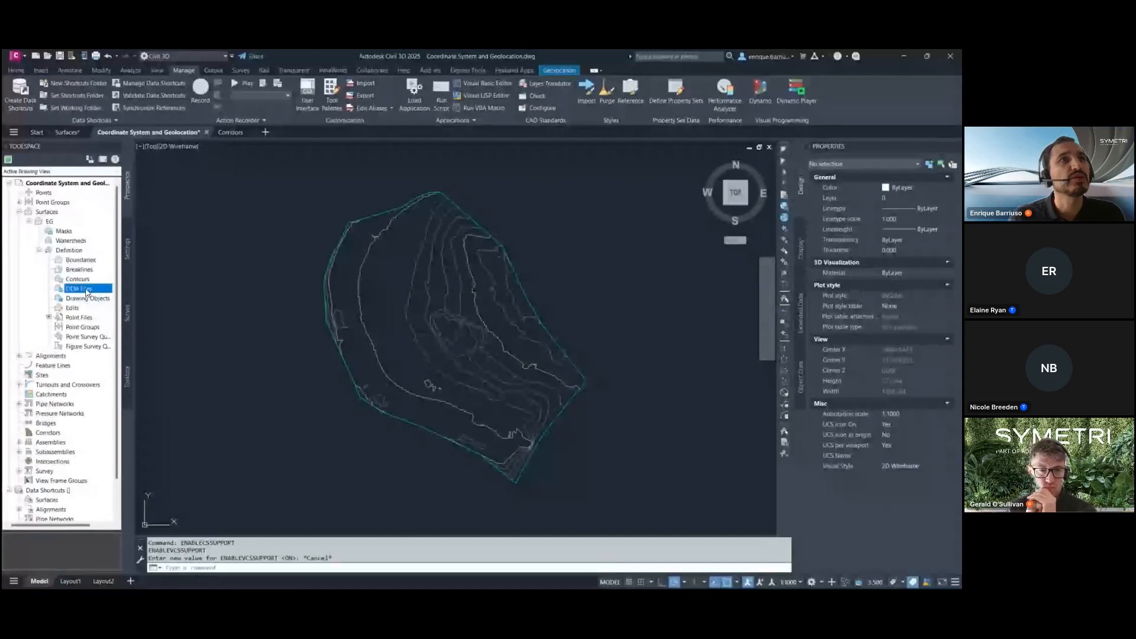
pyautogui.click(116, 294)
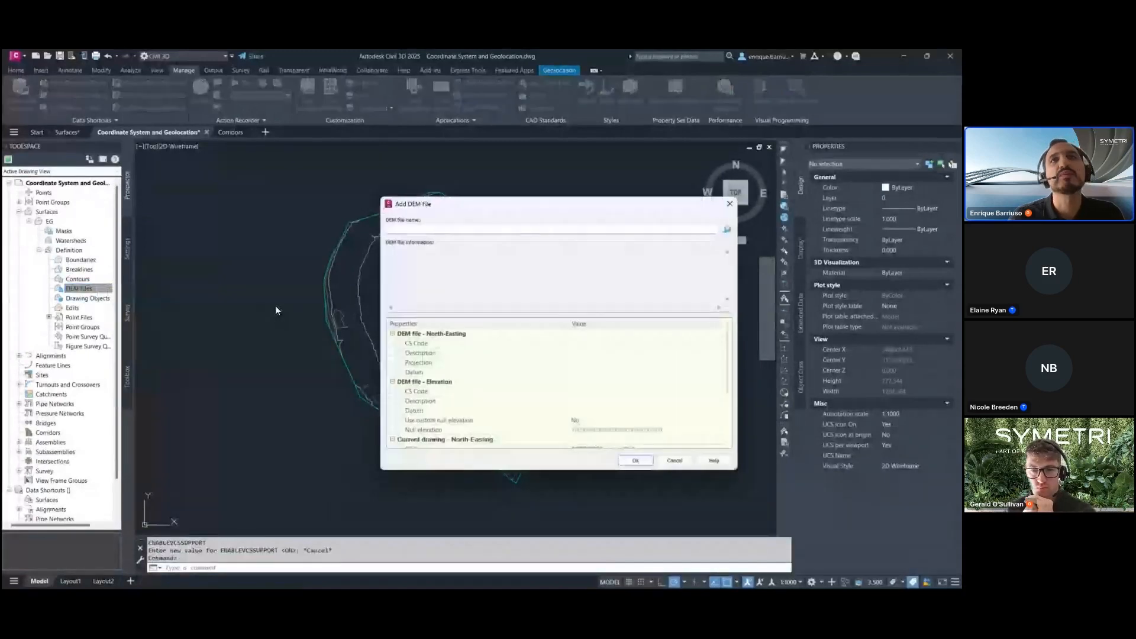
# Inspect the coordinate system assignment options for the DEM file, without assigning one or adding a file
pyautogui.click(692, 344)
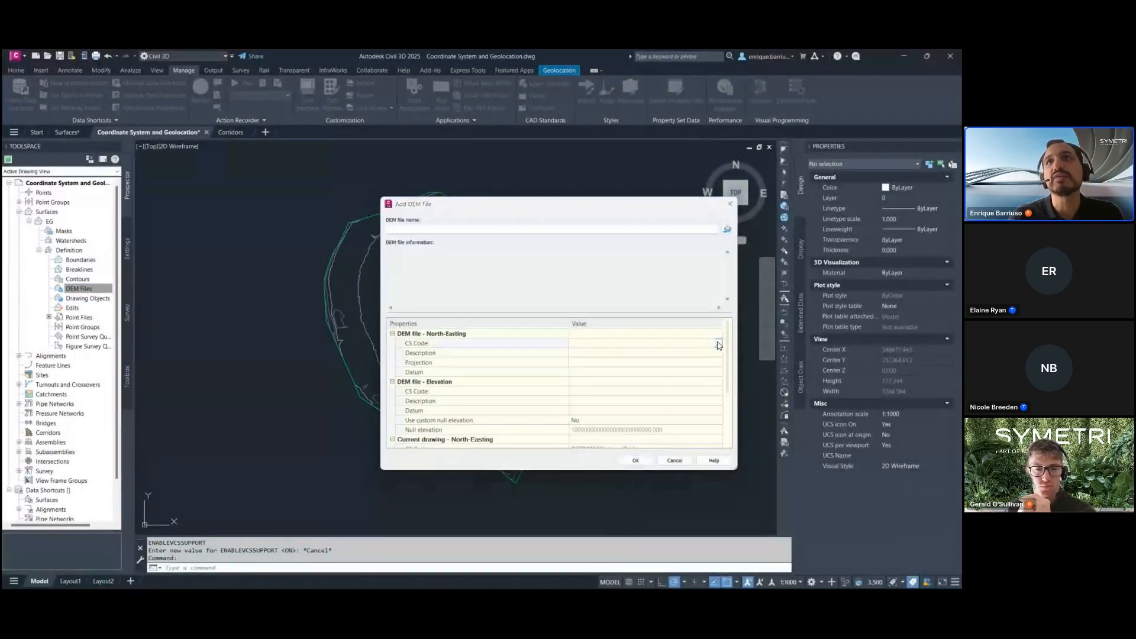
pyautogui.click(718, 343)
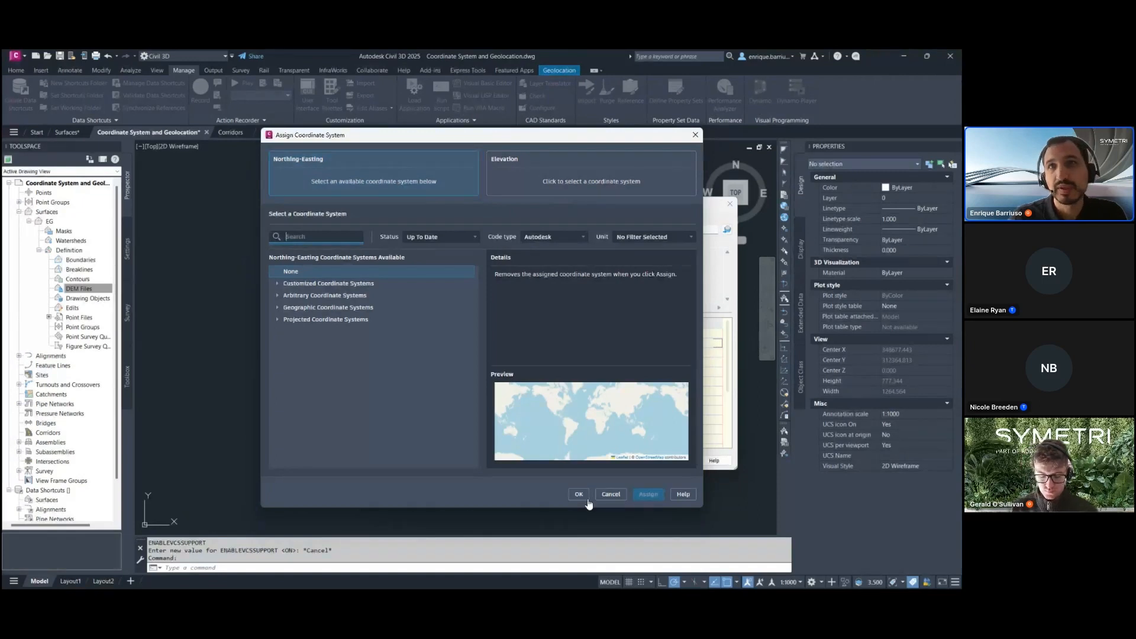
pyautogui.click(611, 494)
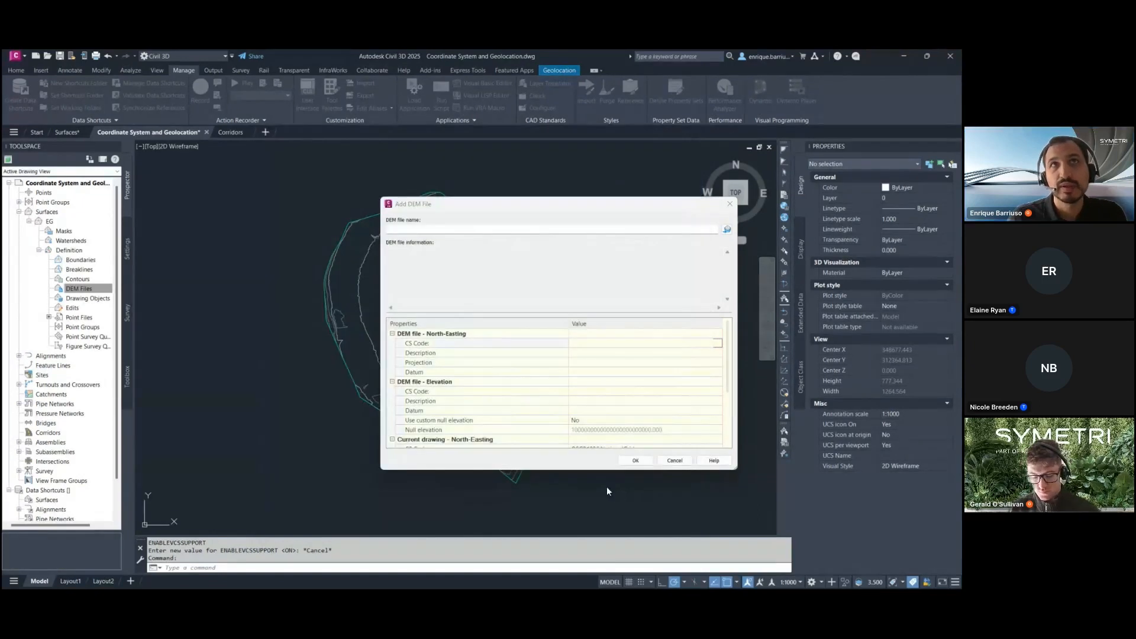
pyautogui.click(730, 204)
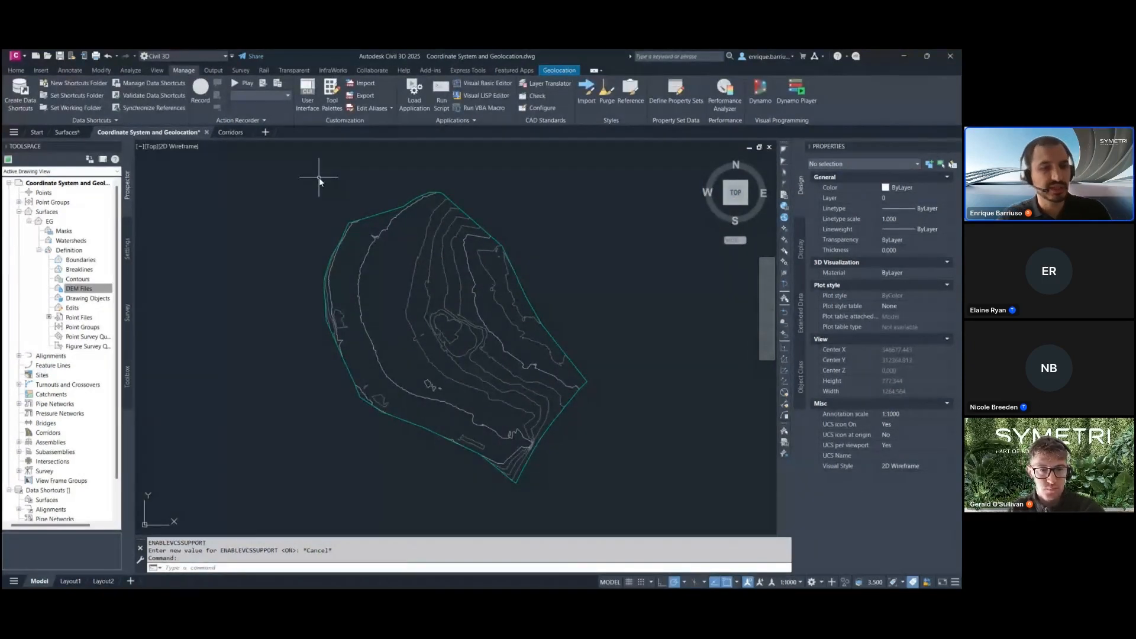
# Turn on the Esri OpenStreetMap online map behind the surface
pyautogui.click(556, 71)
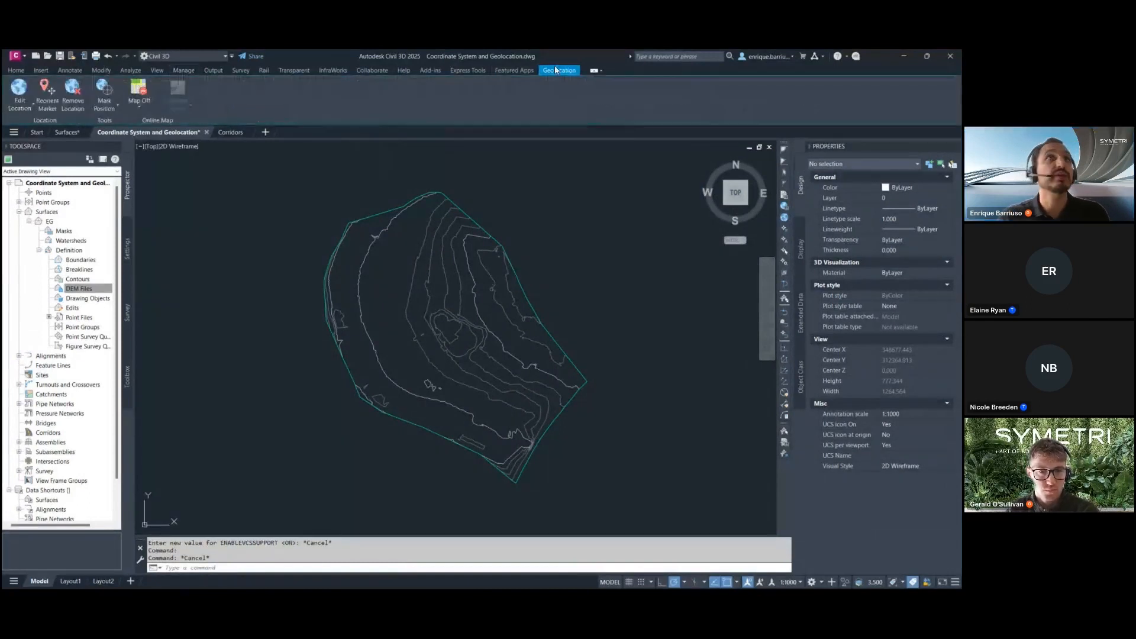
pyautogui.click(139, 104)
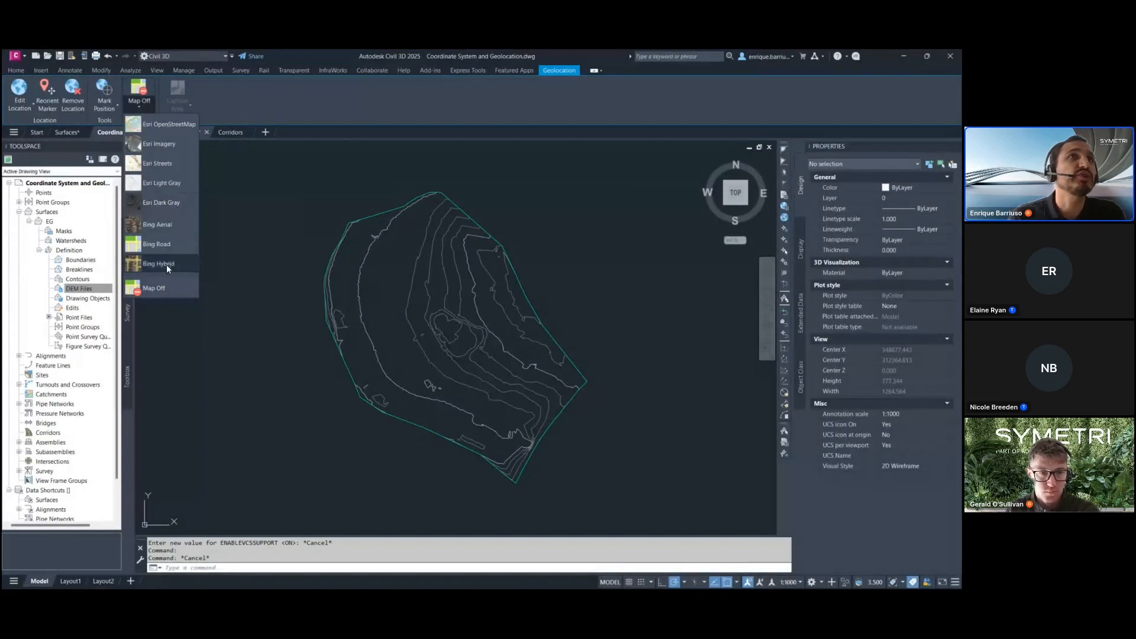
pyautogui.click(162, 127)
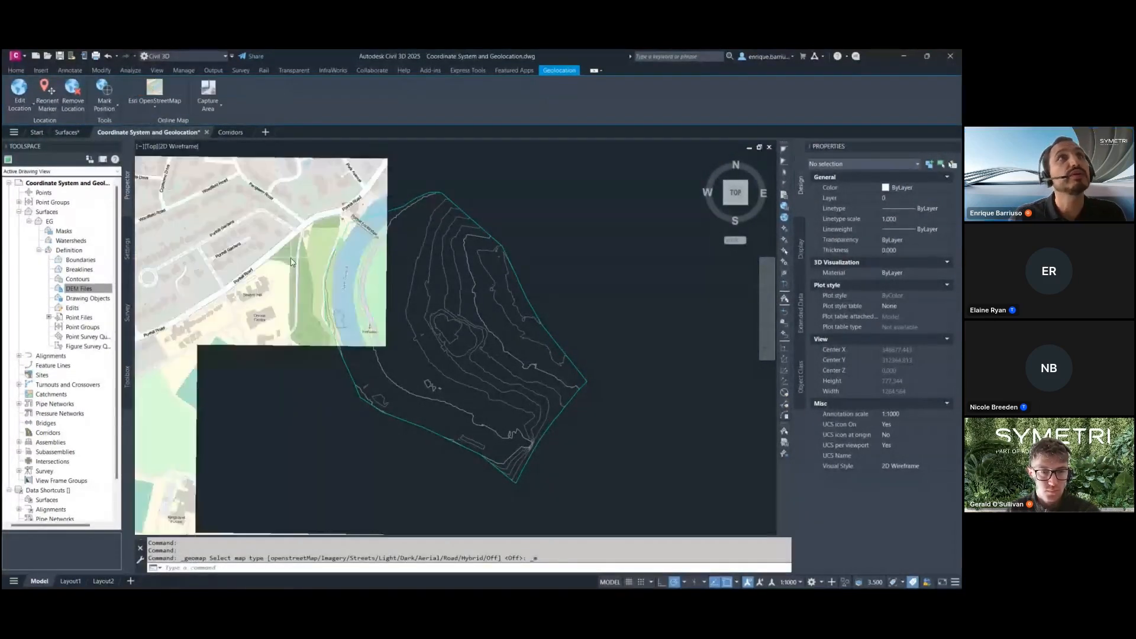
# Cycle the online map through Esri Imagery, Esri Streets and Esri Light Gray, finishing on Esri Dark Gray
pyautogui.click(160, 113)
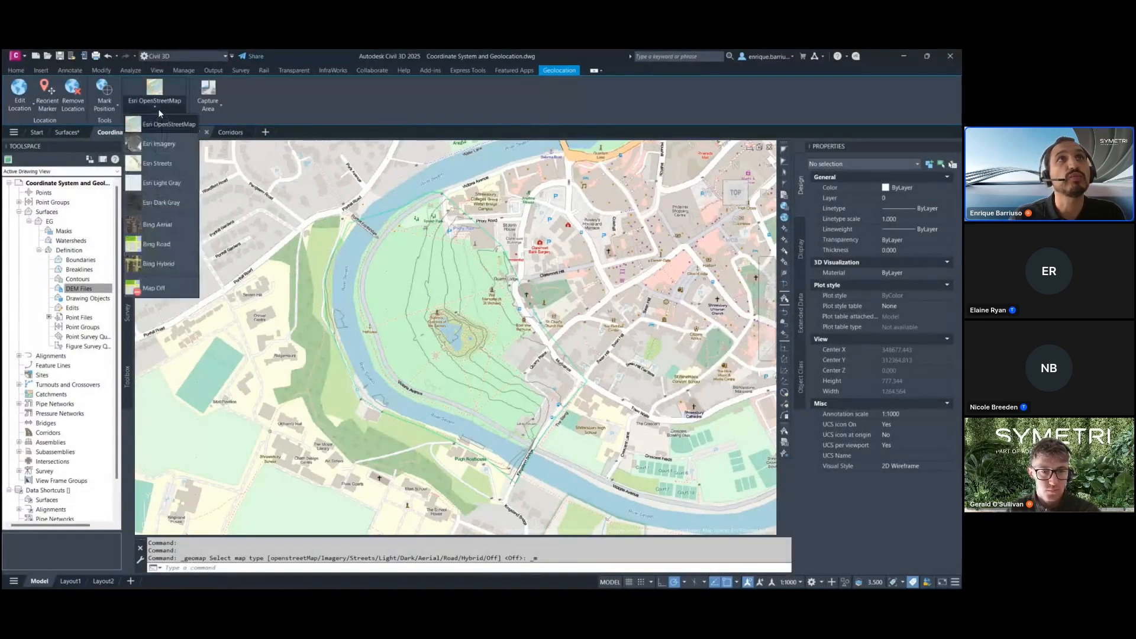
pyautogui.click(158, 148)
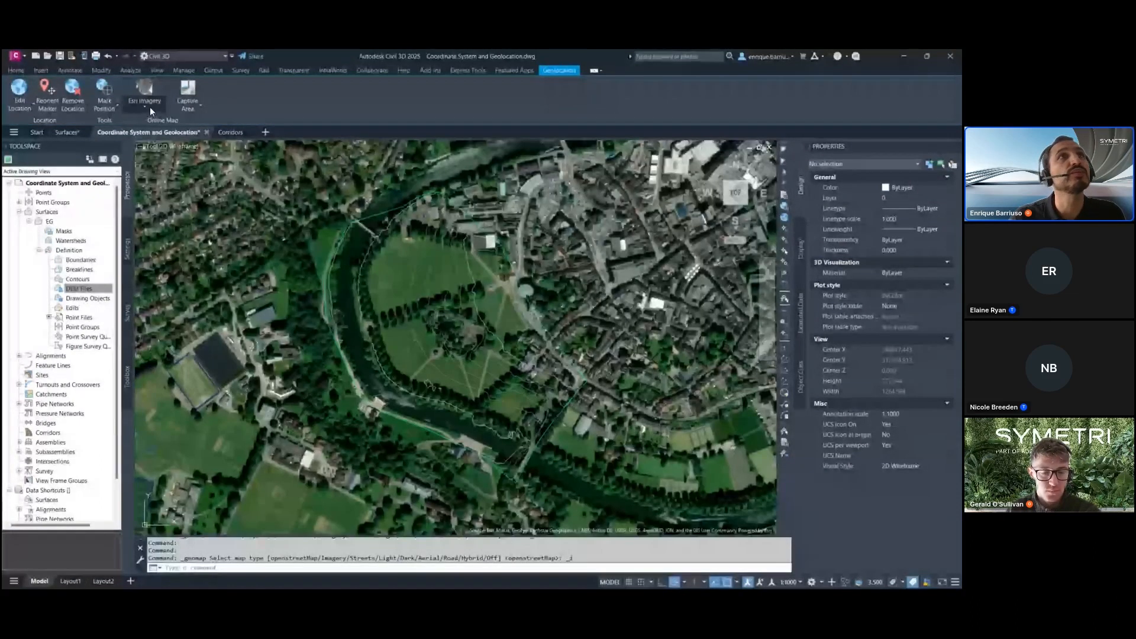
pyautogui.click(151, 107)
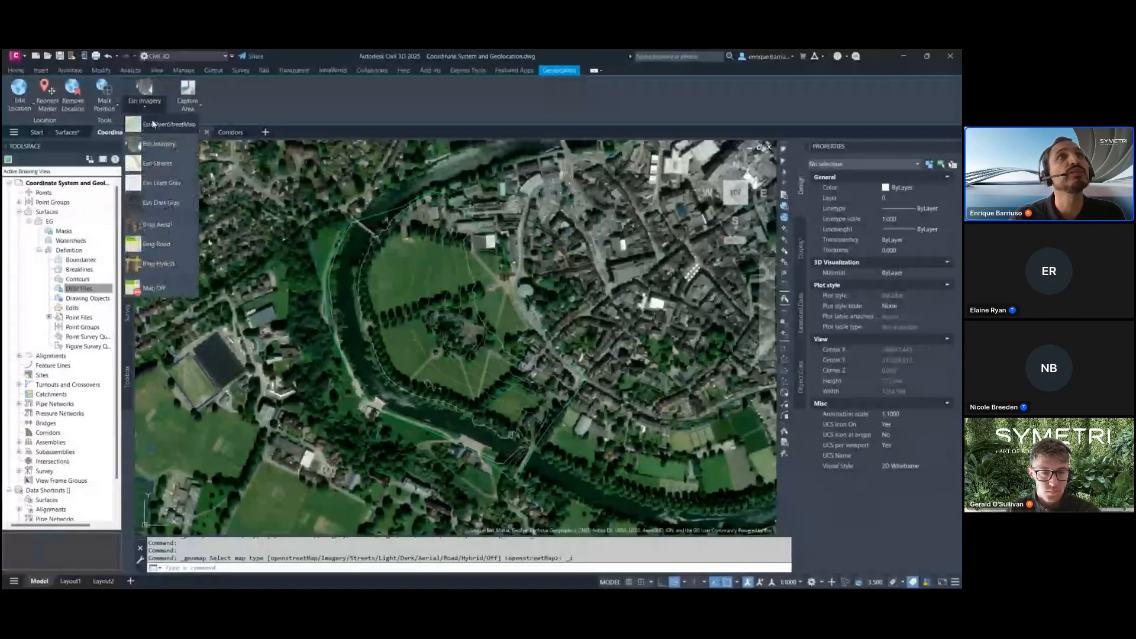
pyautogui.click(155, 159)
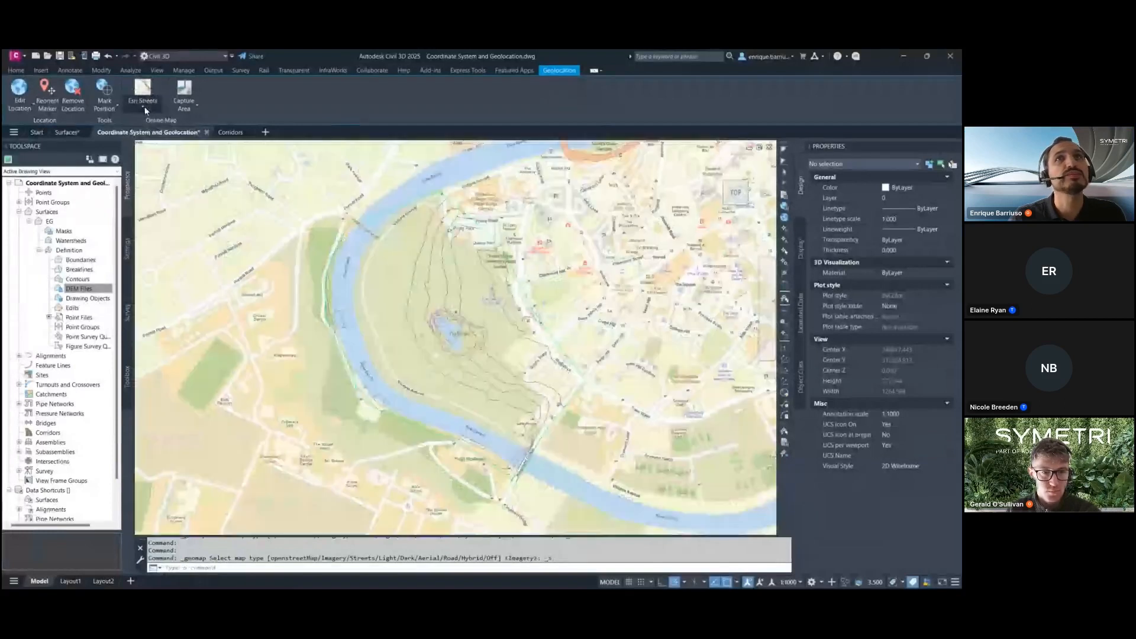
pyautogui.click(144, 107)
pyautogui.click(154, 187)
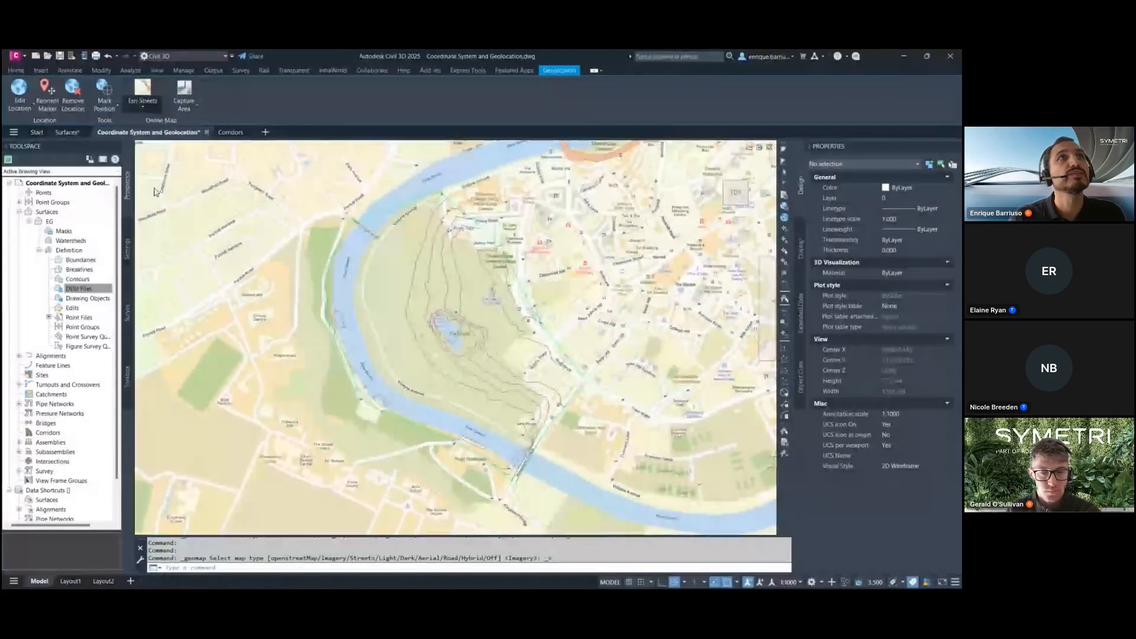
pyautogui.click(148, 105)
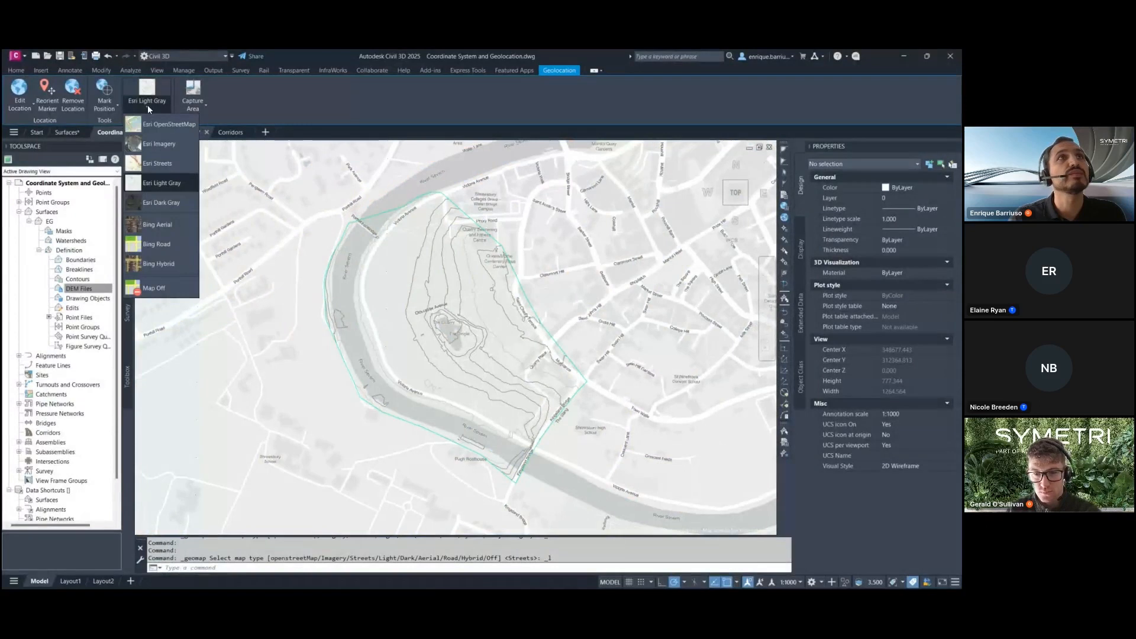
pyautogui.click(161, 202)
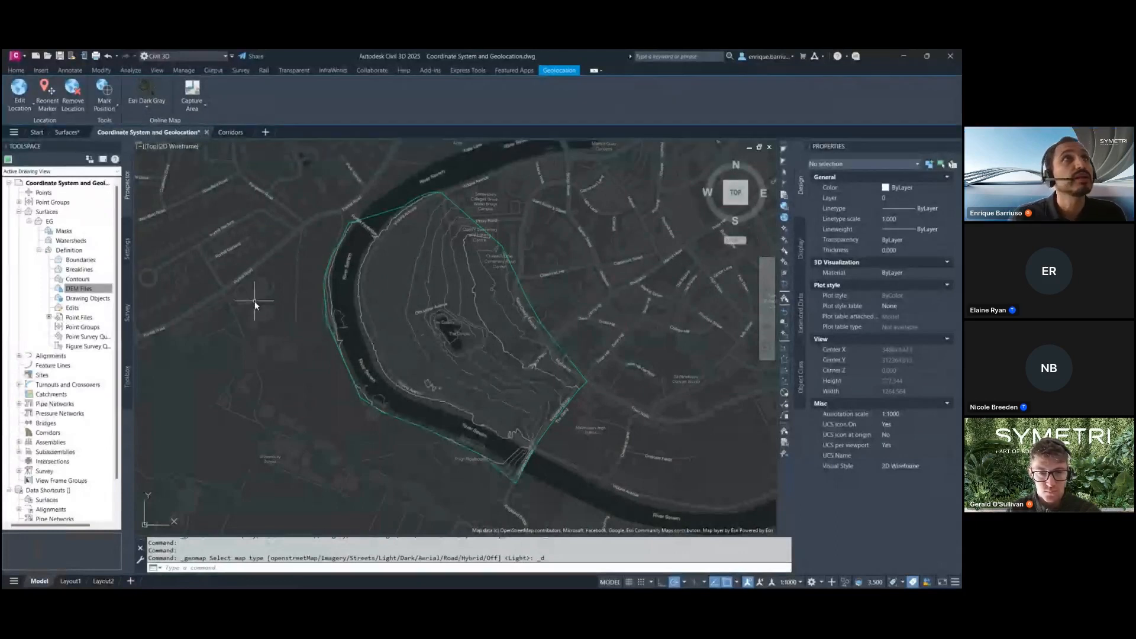
pyautogui.press('Escape')
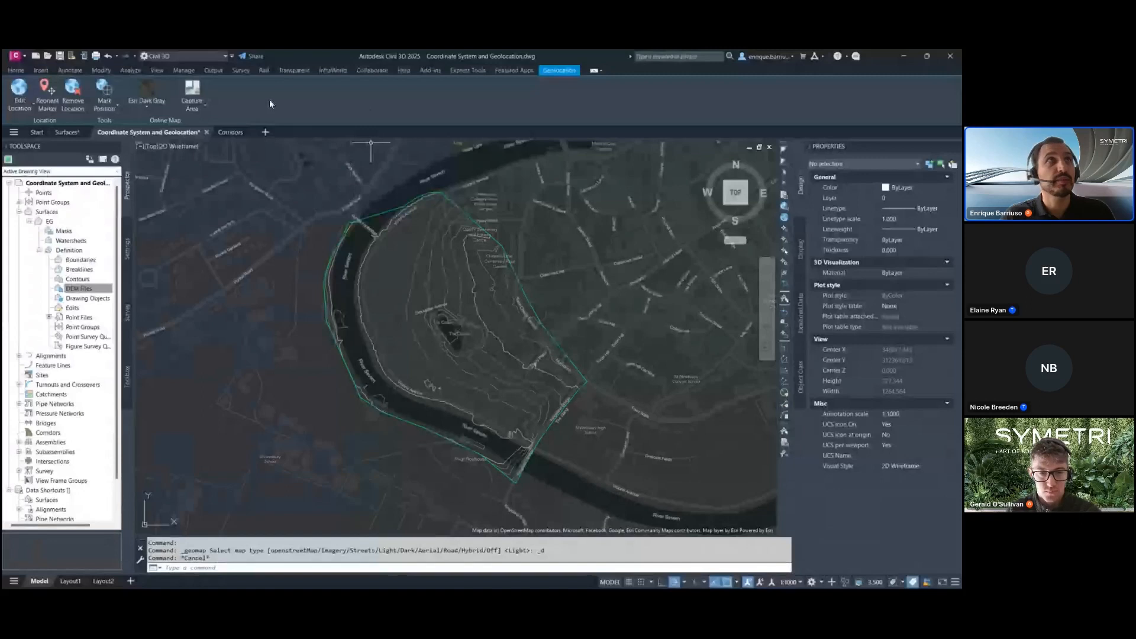
# Launch Dynamo, open a recent Dynamo2025 graph and maximize the Dynamo window
pyautogui.click(17, 70)
pyautogui.click(183, 70)
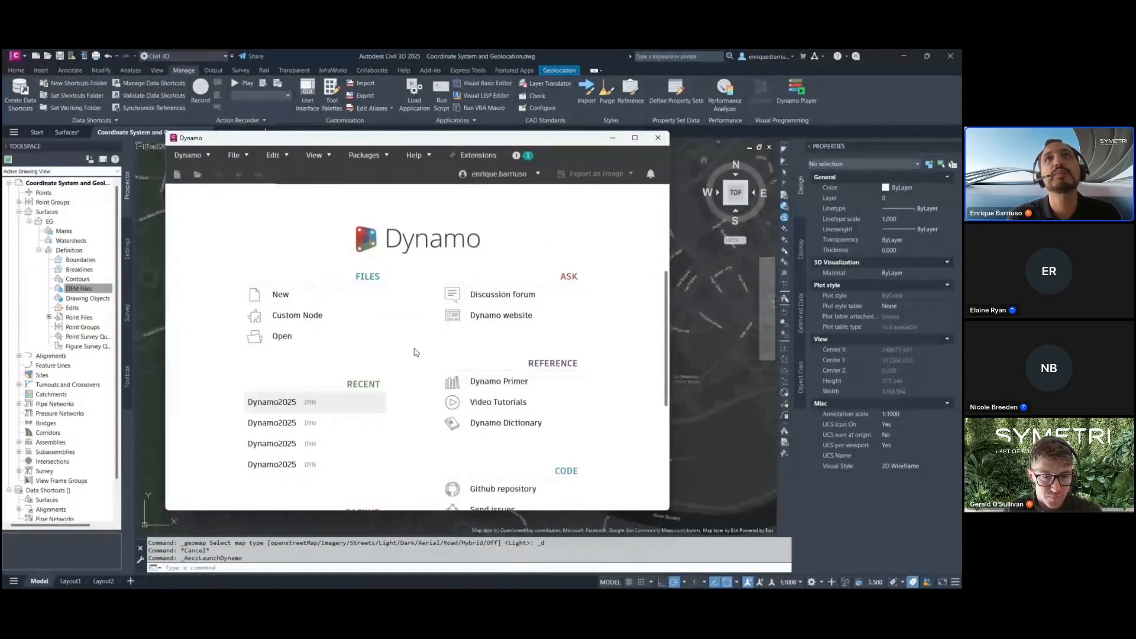
pyautogui.click(368, 457)
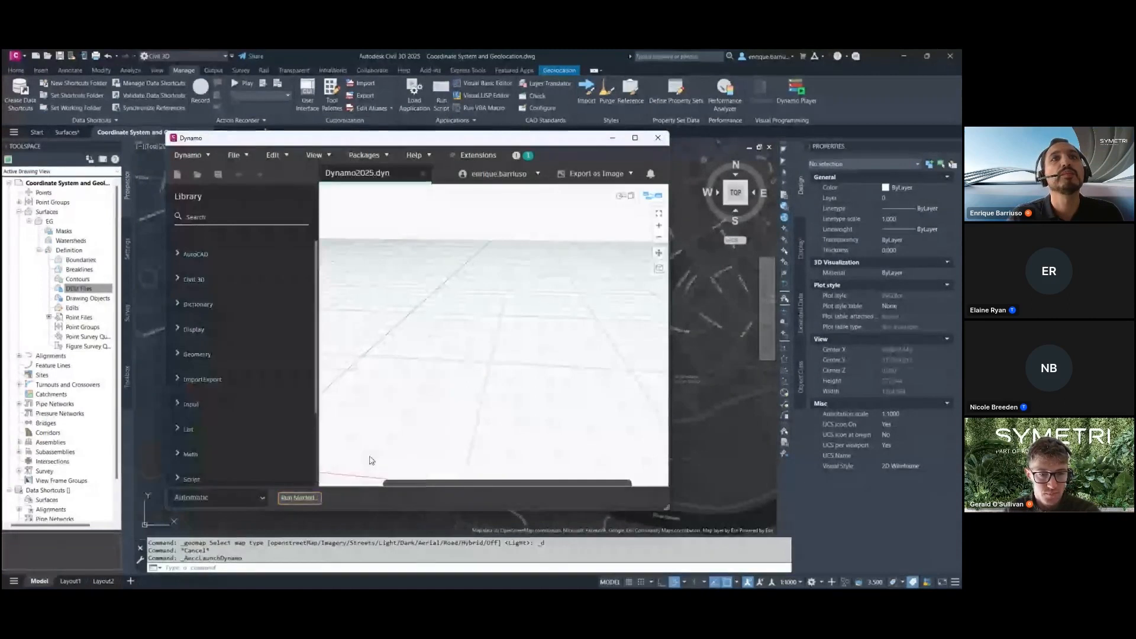
pyautogui.click(635, 138)
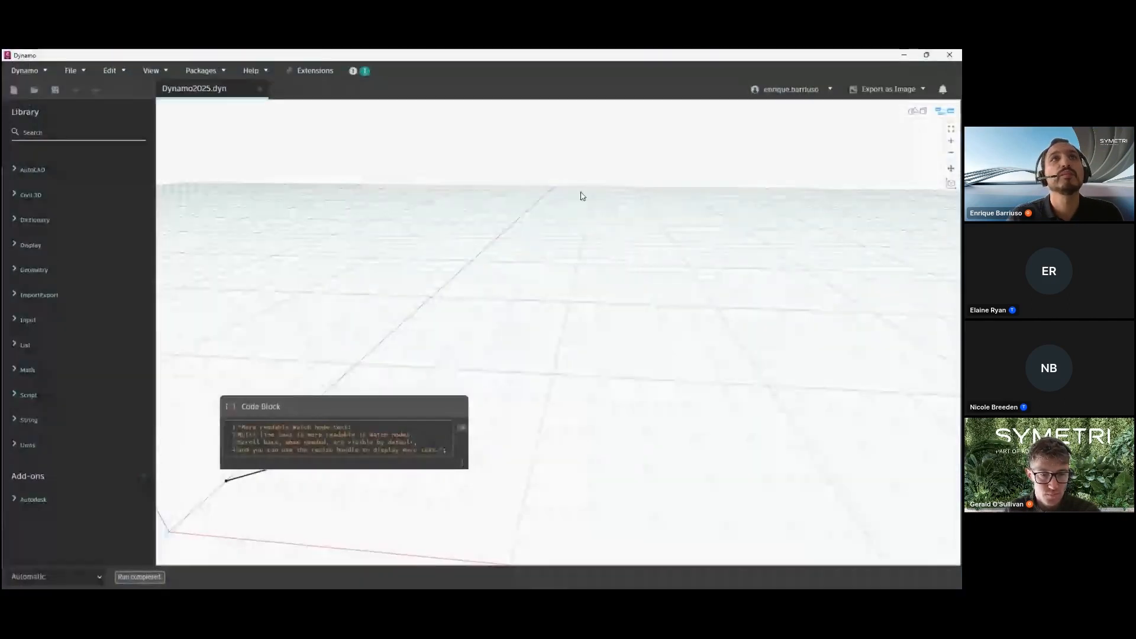
# Open Dynamo's Package Manager and search the available packages for "civil3d"
pyautogui.click(223, 71)
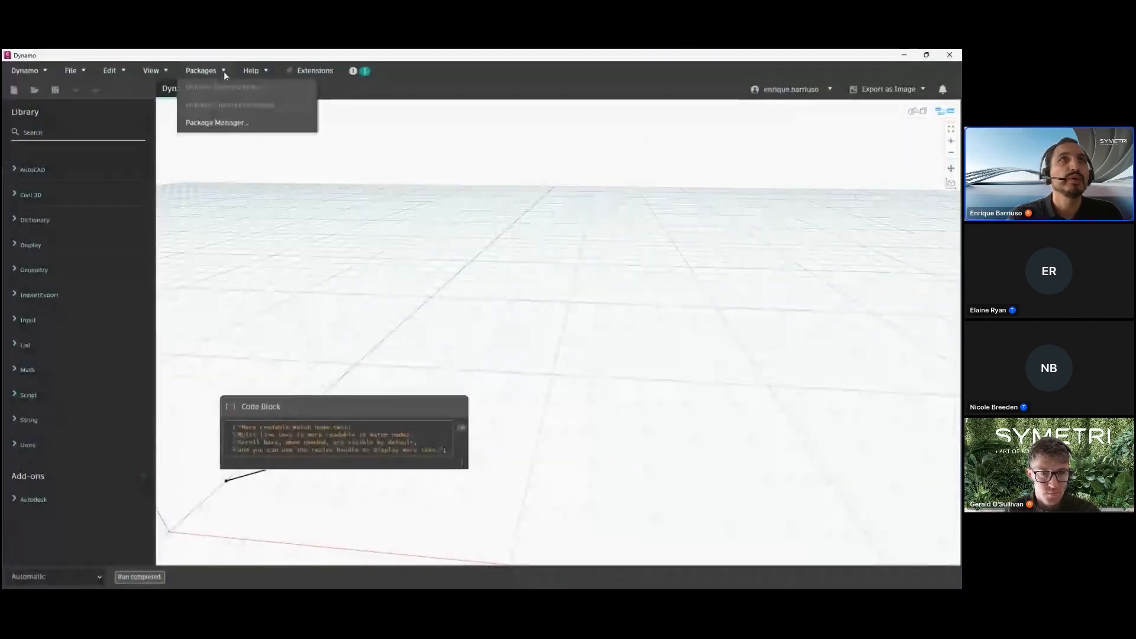
pyautogui.click(219, 124)
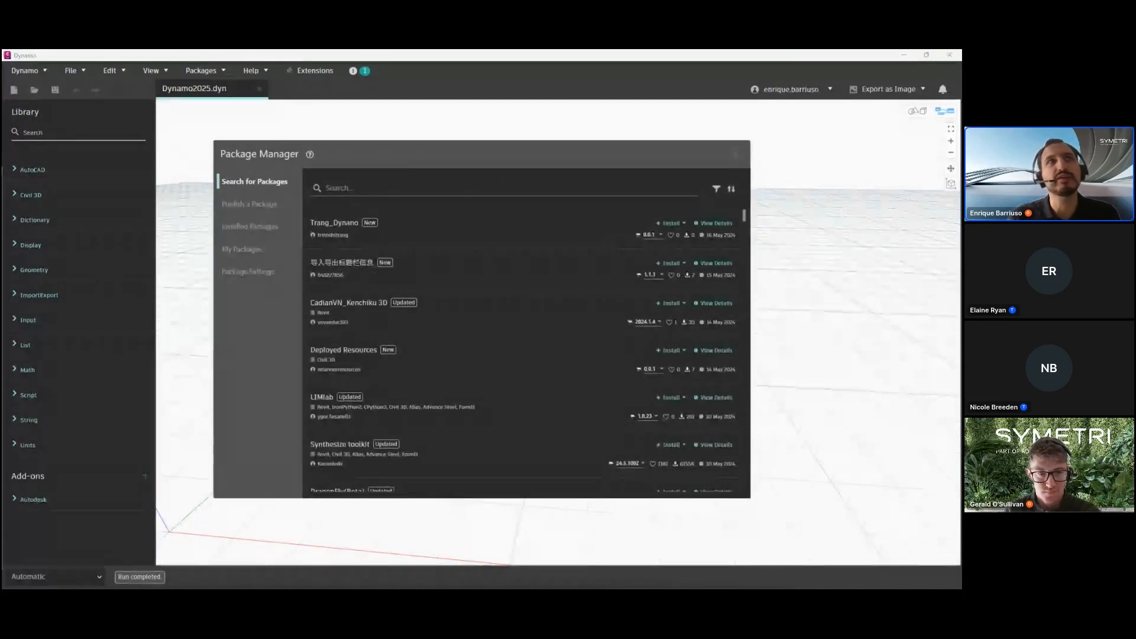
pyautogui.click(349, 186)
pyautogui.write('c')
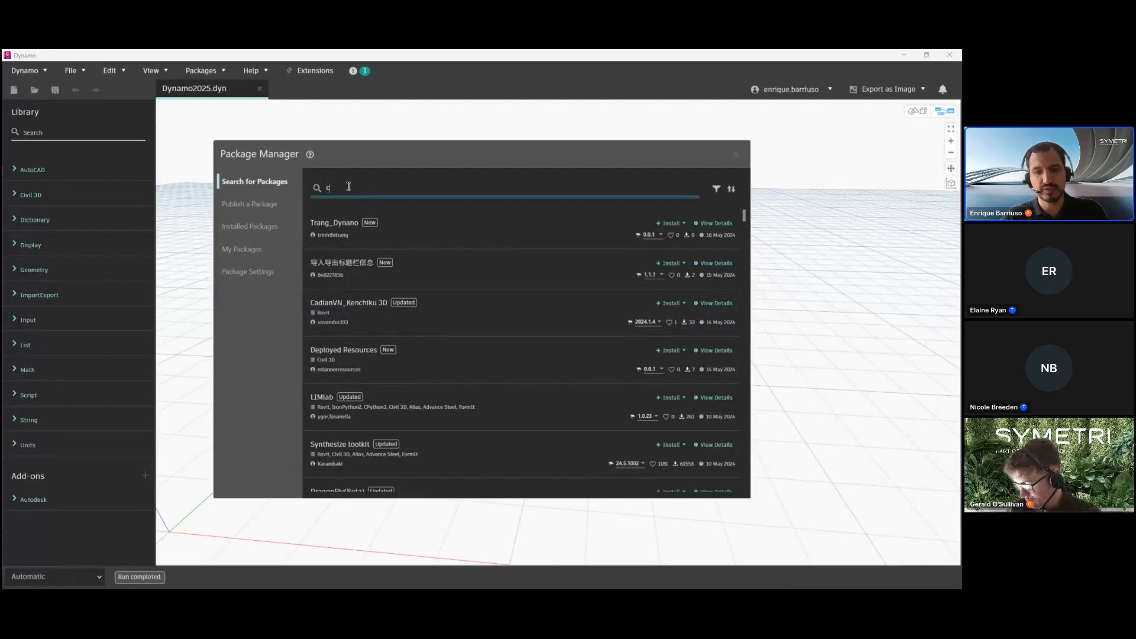
pyautogui.write('ivil3')
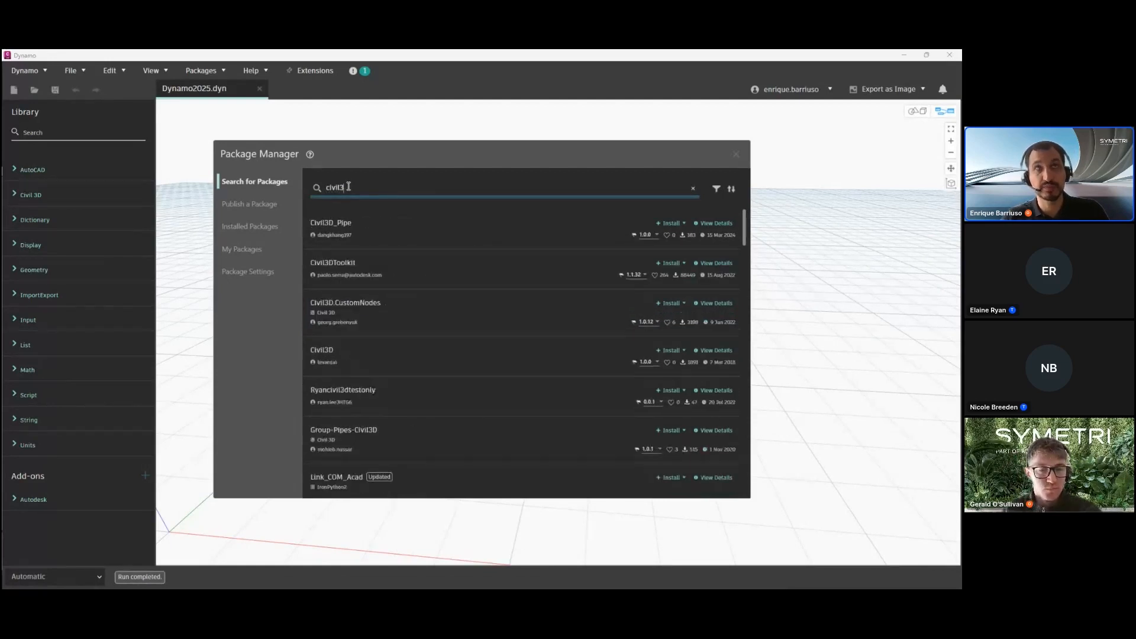
pyautogui.write('d')
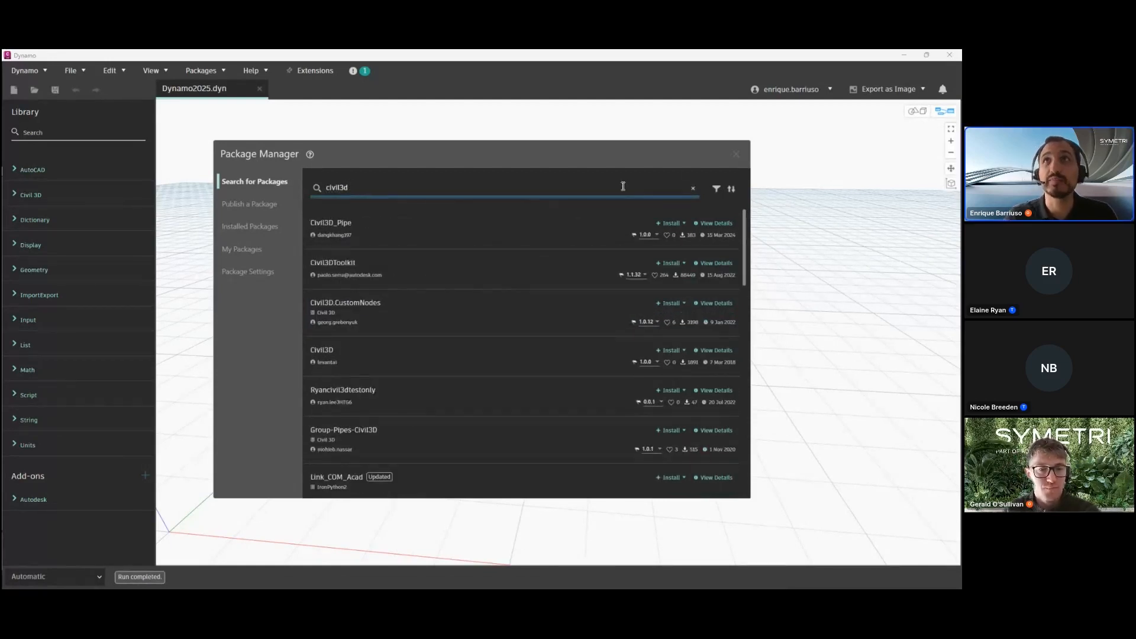
# Review the package search filter options and examine the details of the Civil3DToolkit package
pyautogui.click(718, 189)
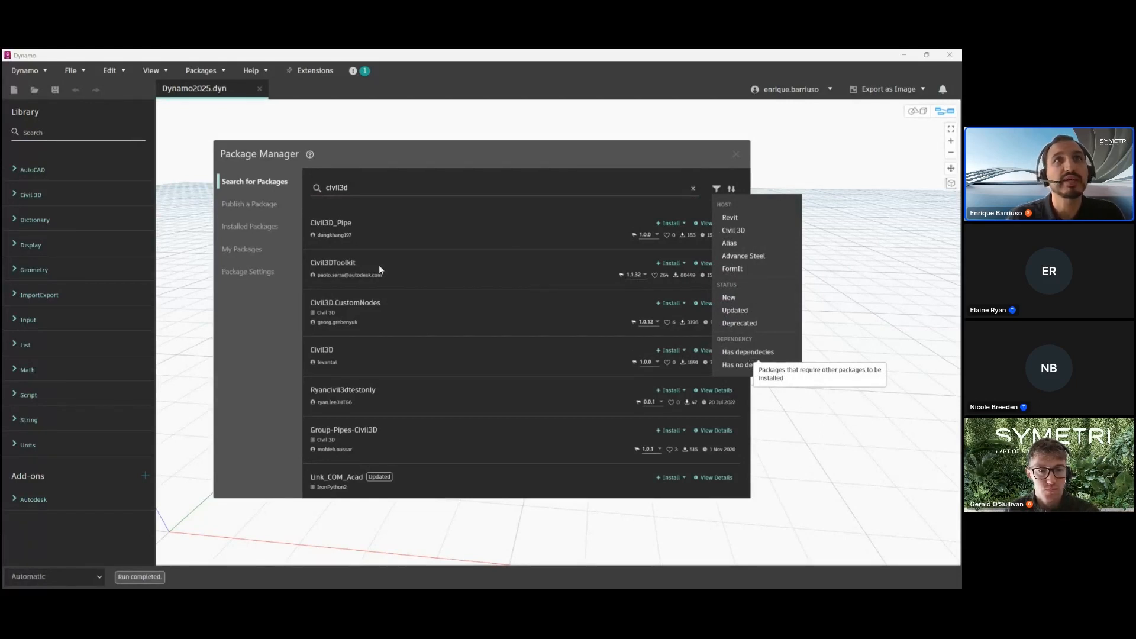
pyautogui.click(349, 270)
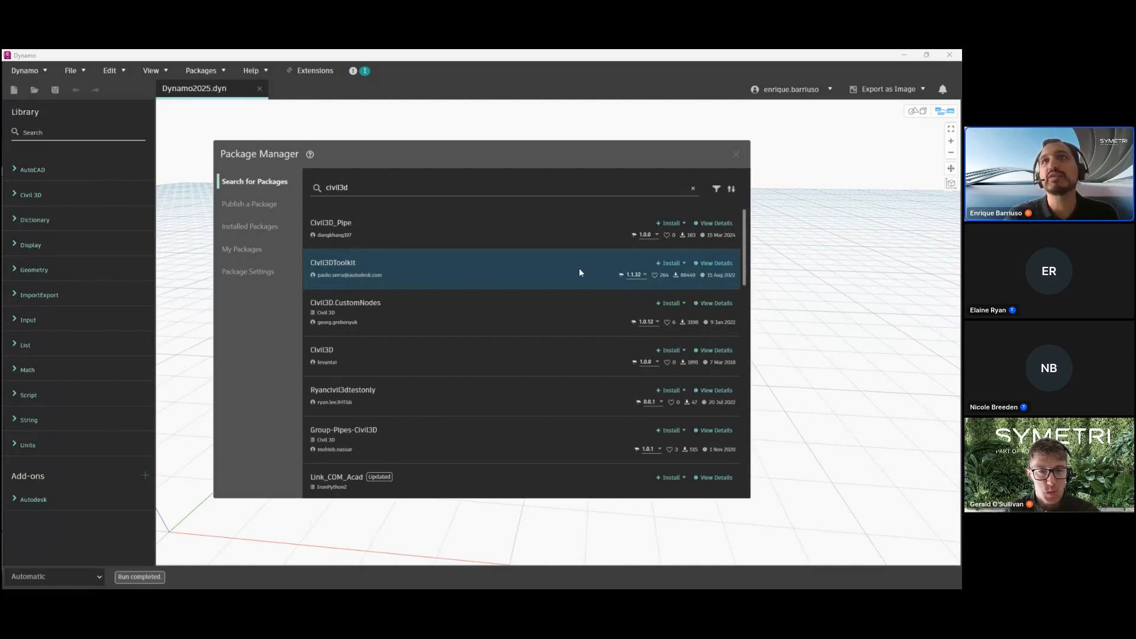
pyautogui.click(718, 263)
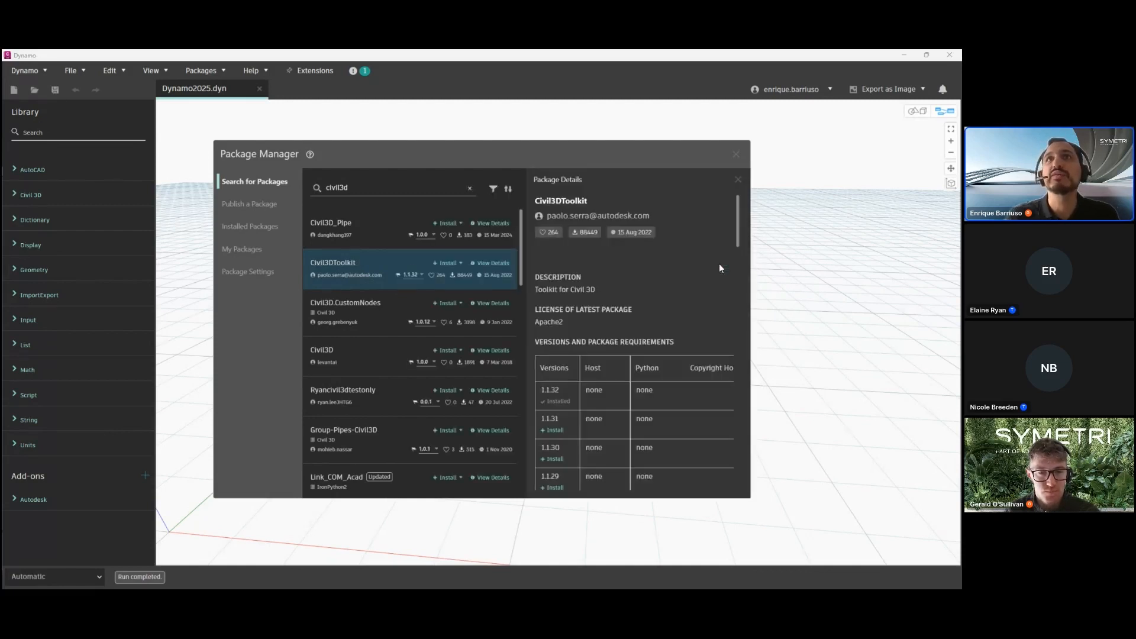
pyautogui.moveTo(736, 211); pyautogui.dragTo(733, 179)
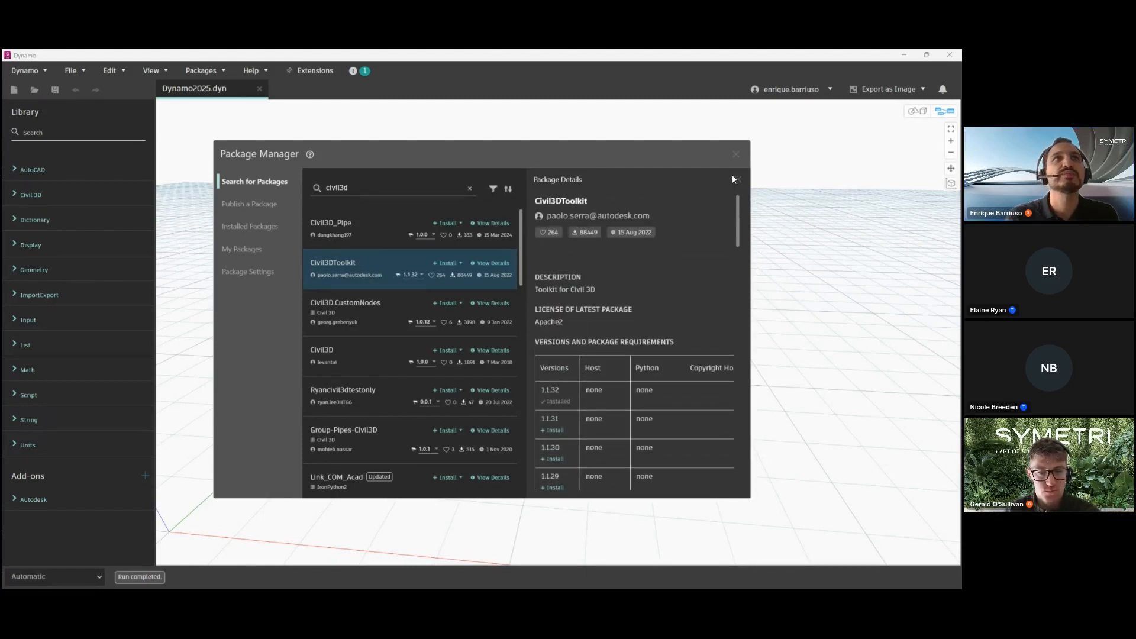
# Review the package publishing form, installed packages, own packages and package settings, including the package locations in Preferences
pyautogui.click(239, 202)
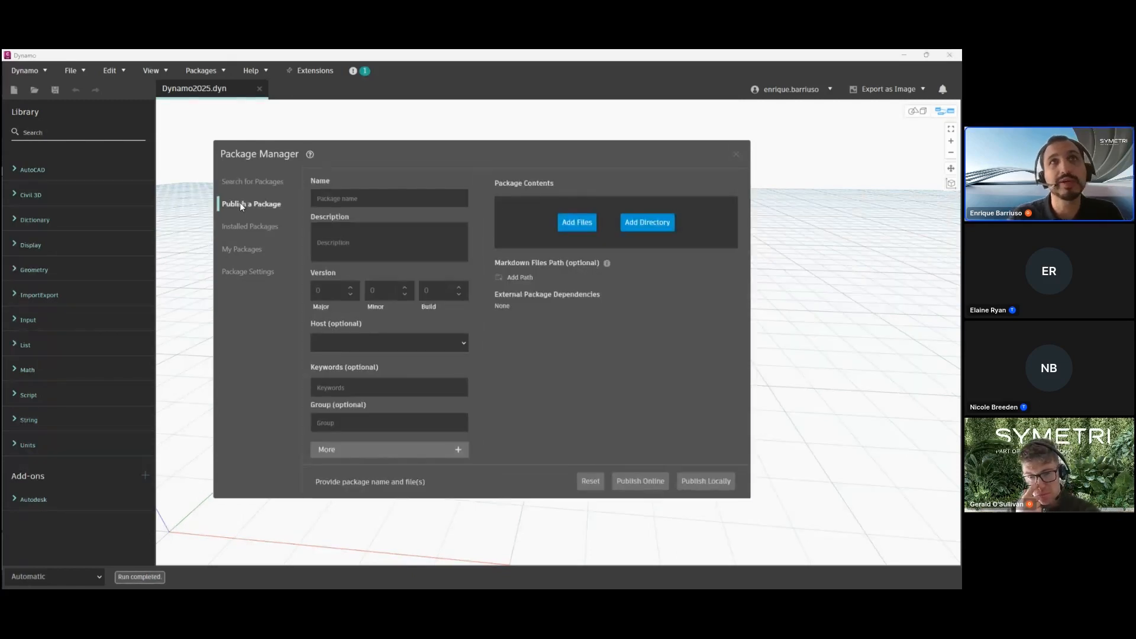
pyautogui.click(245, 223)
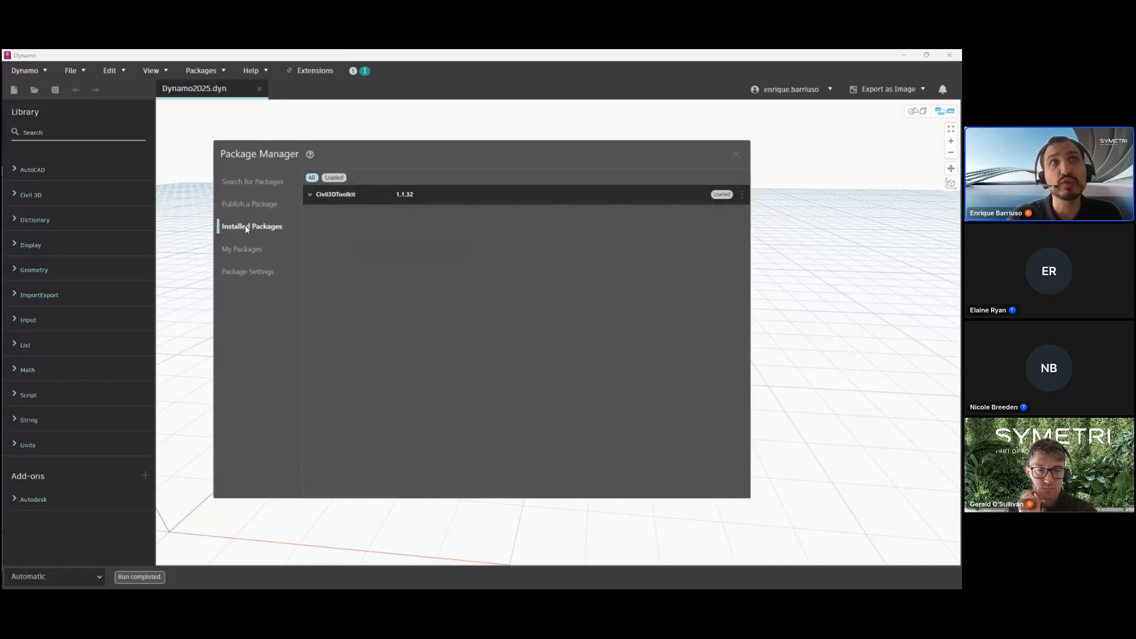
pyautogui.click(255, 250)
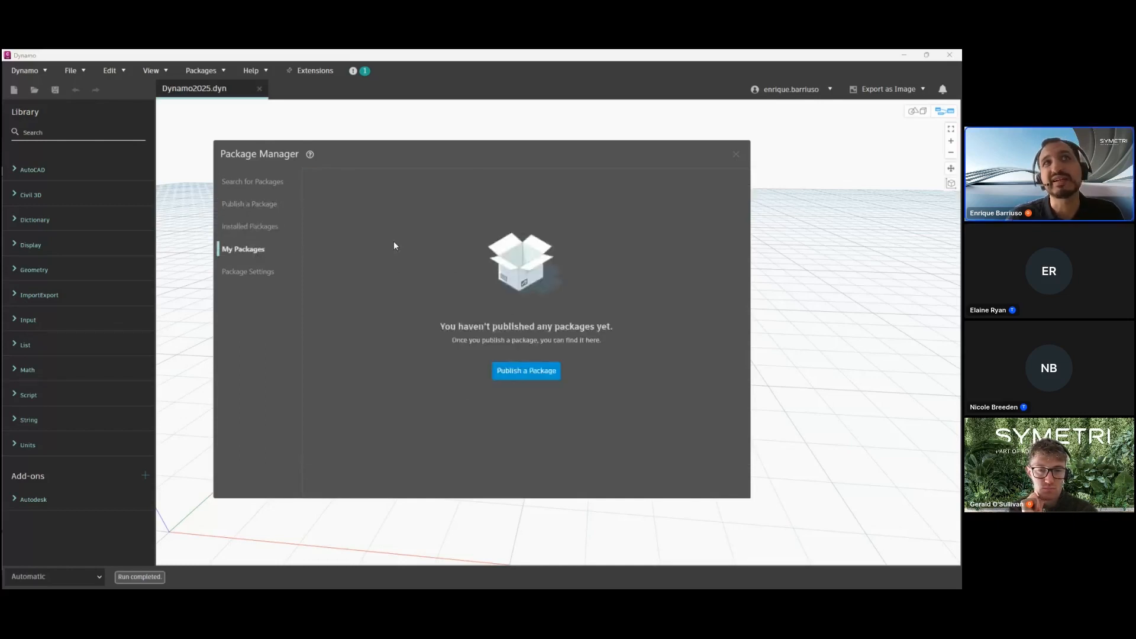
pyautogui.click(251, 272)
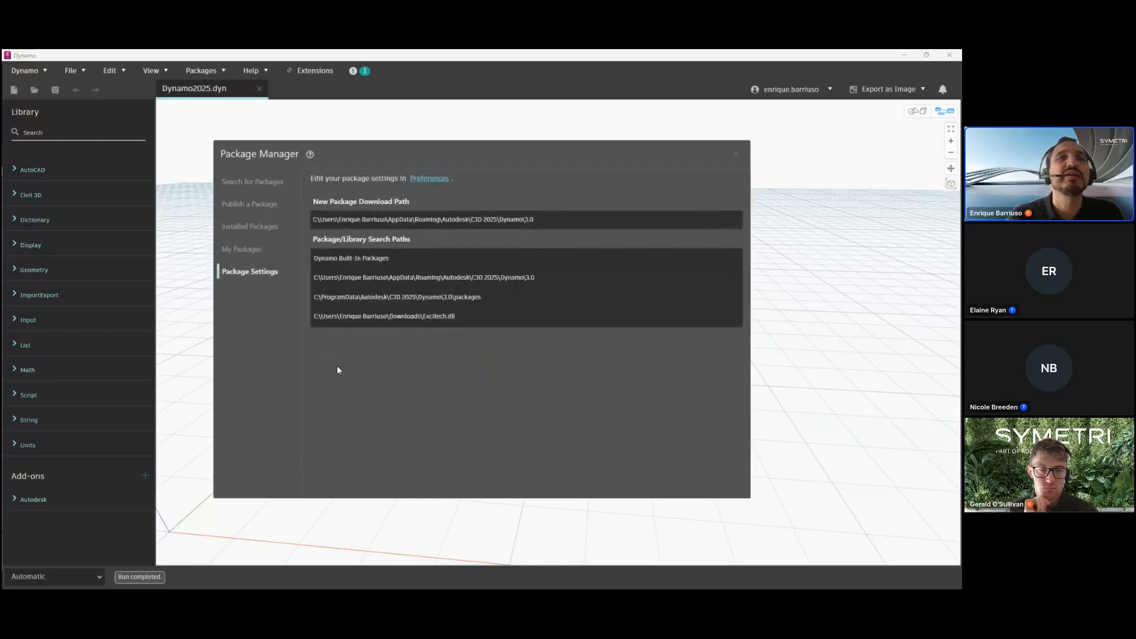
pyautogui.click(422, 180)
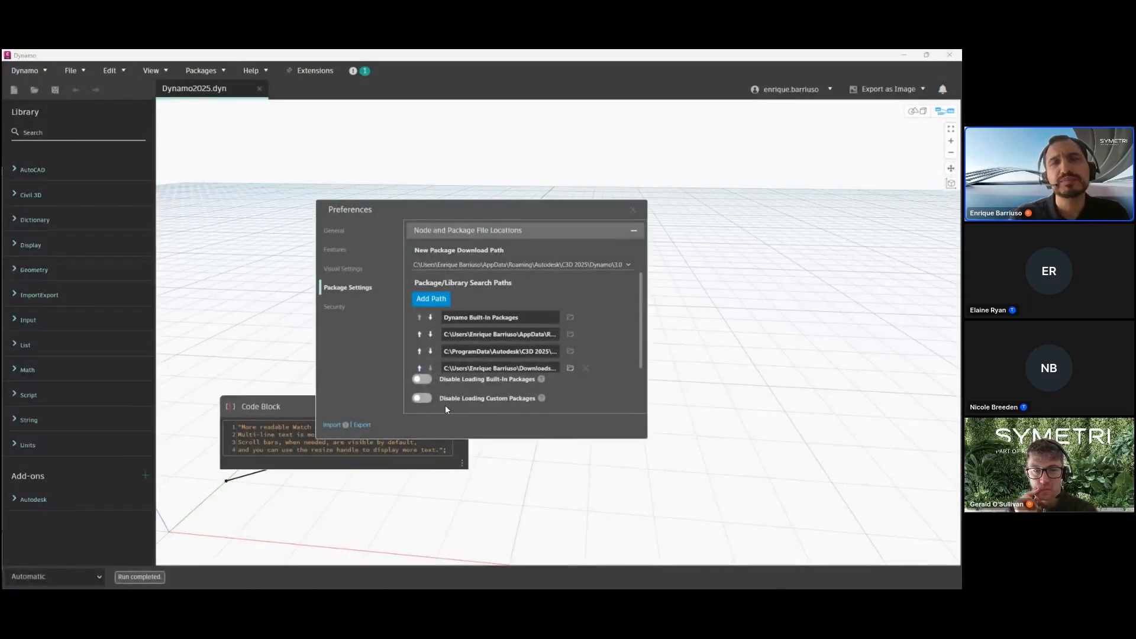
pyautogui.click(632, 212)
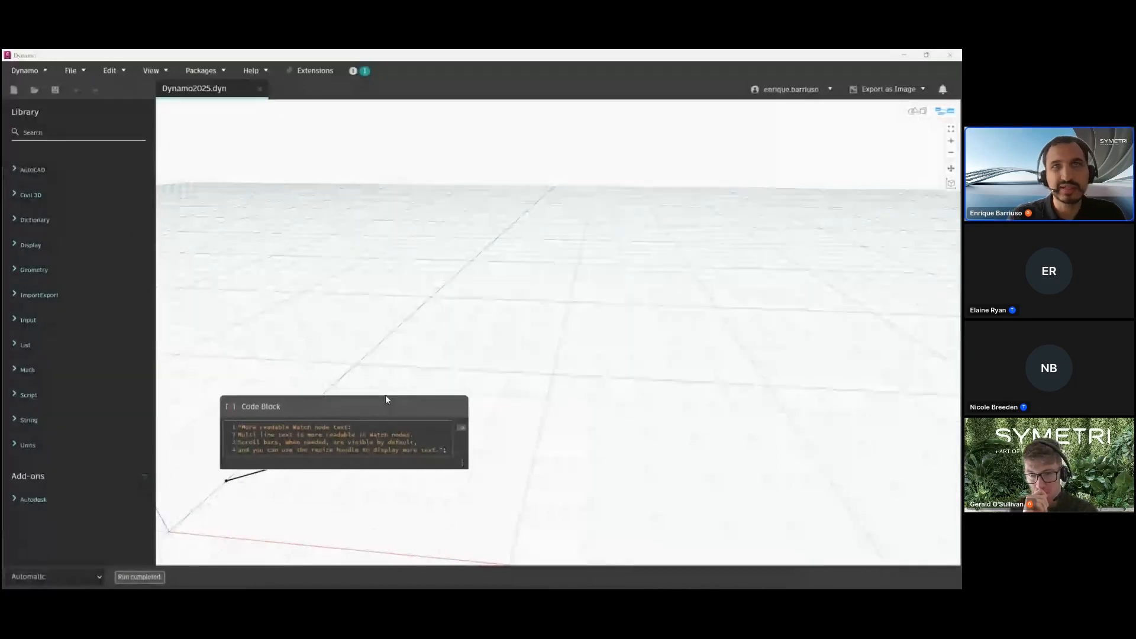
# Add a Watch node beside the multi-line text Code Block and connect the Code Block's output to it
pyautogui.rightClick(605, 420)
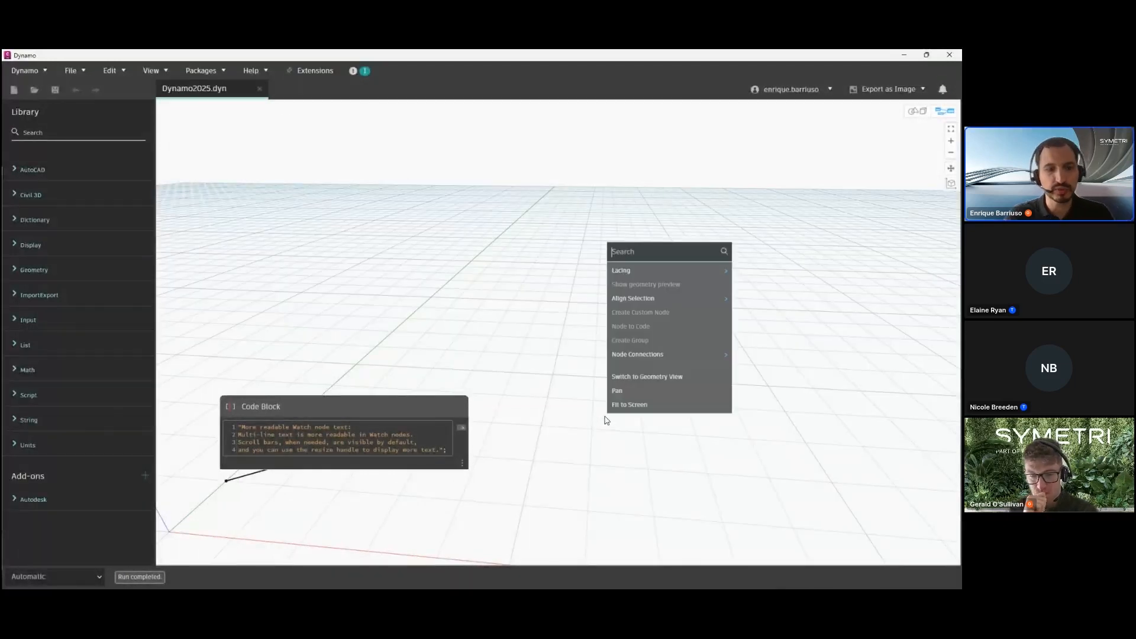
pyautogui.write('watch')
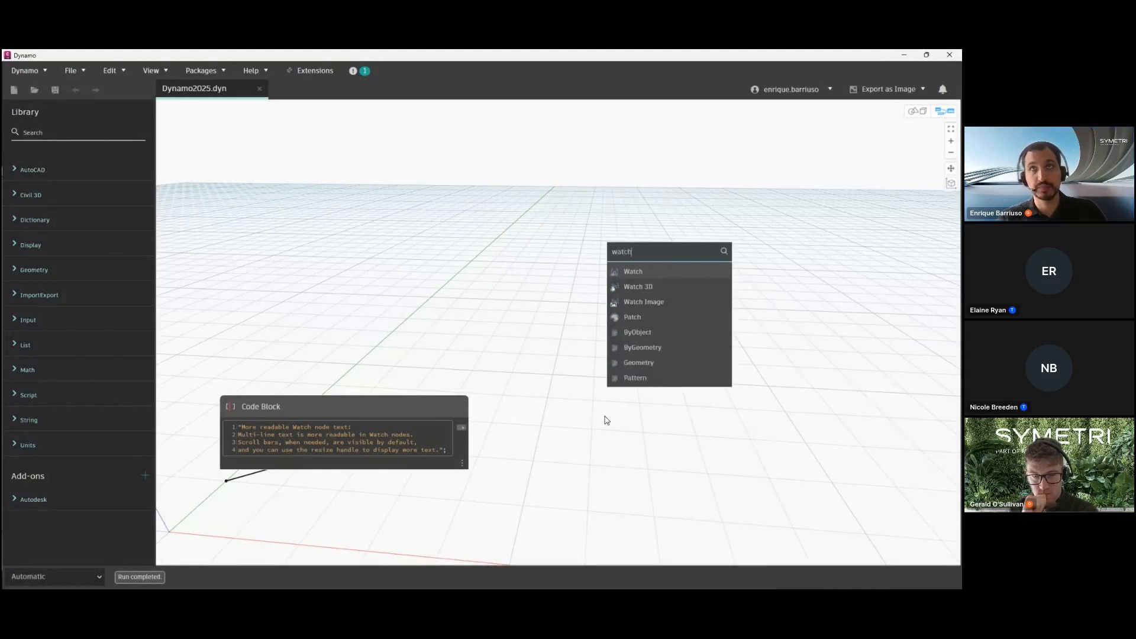
pyautogui.press('Return')
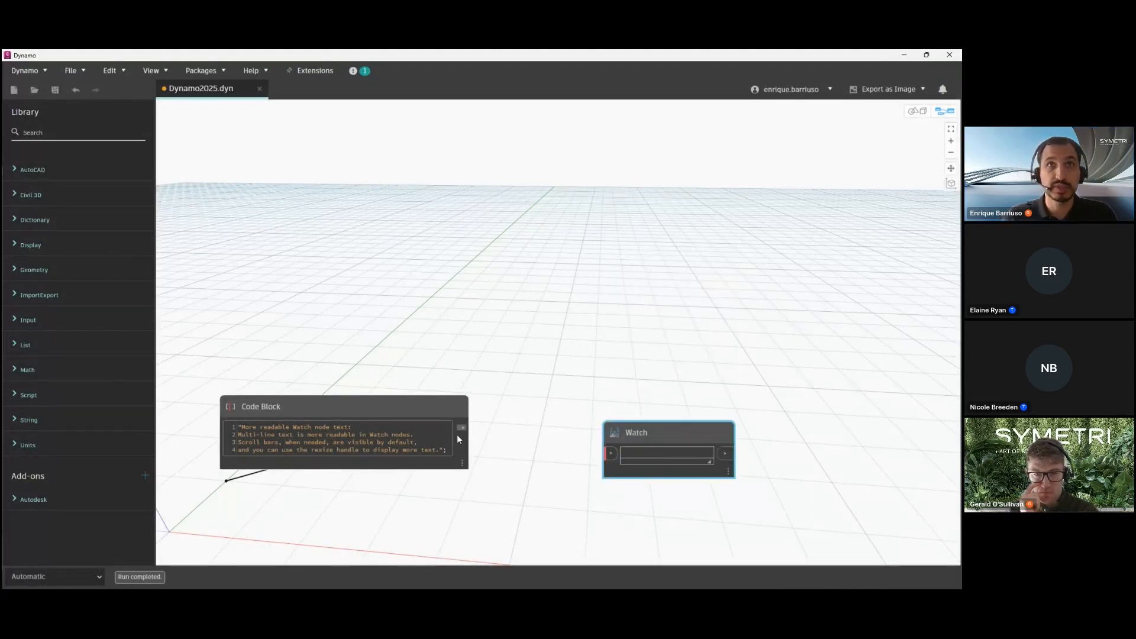
pyautogui.moveTo(466, 433)
pyautogui.moveTo(463, 428); pyautogui.dragTo(612, 453)
# Reposition the Watch node, shrink its display area, and scroll through its text
pyautogui.moveTo(658, 425); pyautogui.dragTo(619, 398)
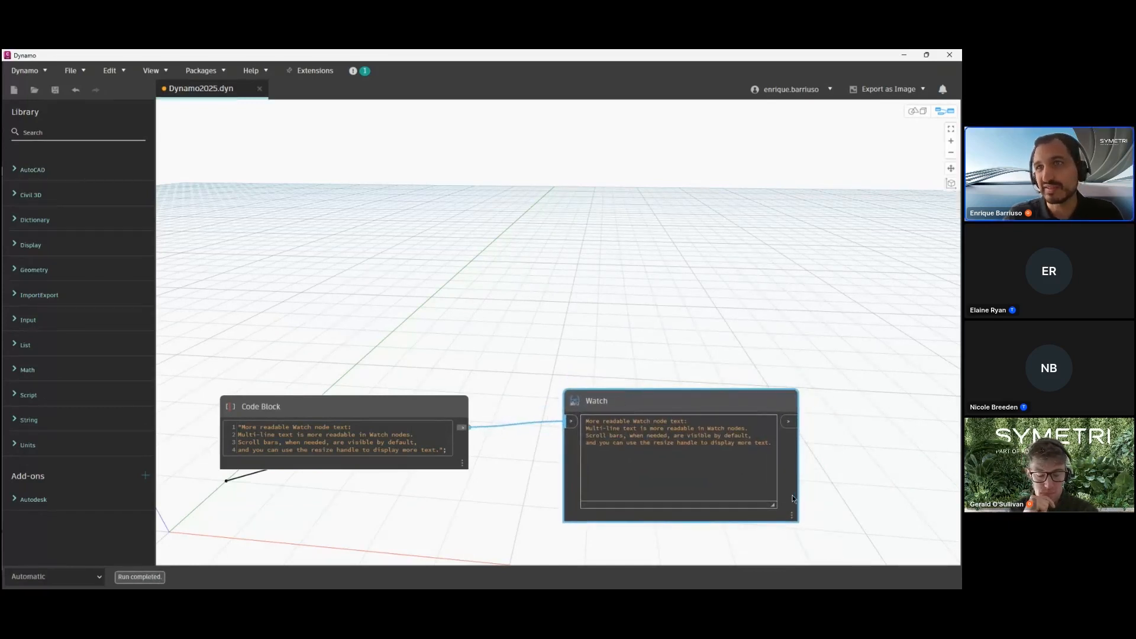
pyautogui.moveTo(775, 506); pyautogui.dragTo(703, 425)
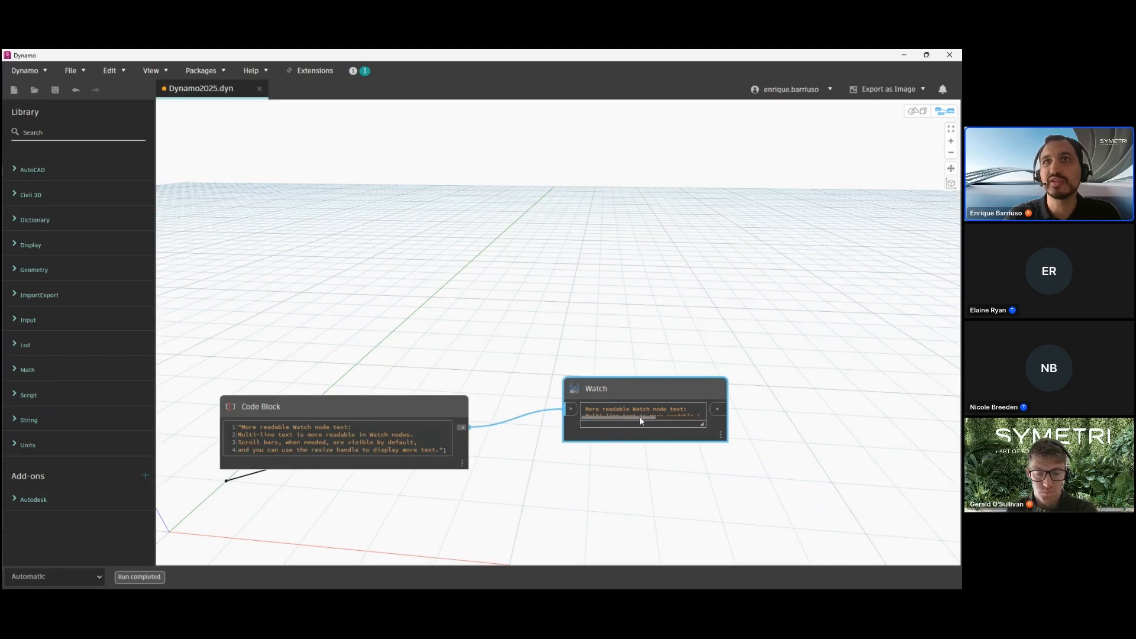
pyautogui.moveTo(648, 417); pyautogui.dragTo(623, 417)
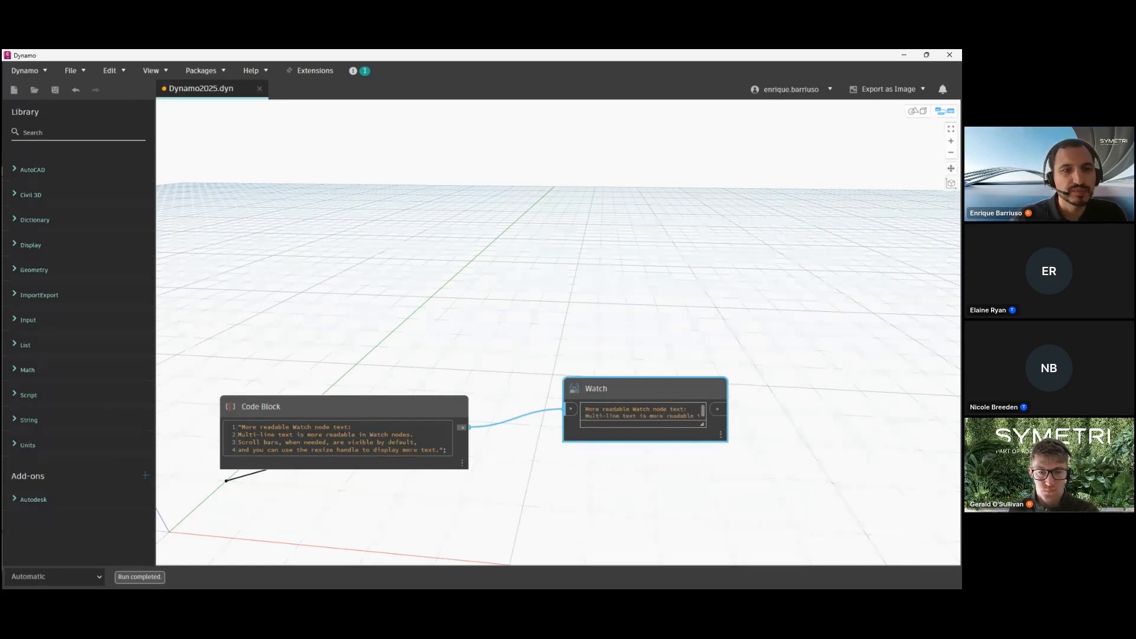
# Add a Watch node below the Remember node and connect the Gate node's output to it
pyautogui.scroll(-5, 417, 482)
pyautogui.scroll(4, 432, 444)
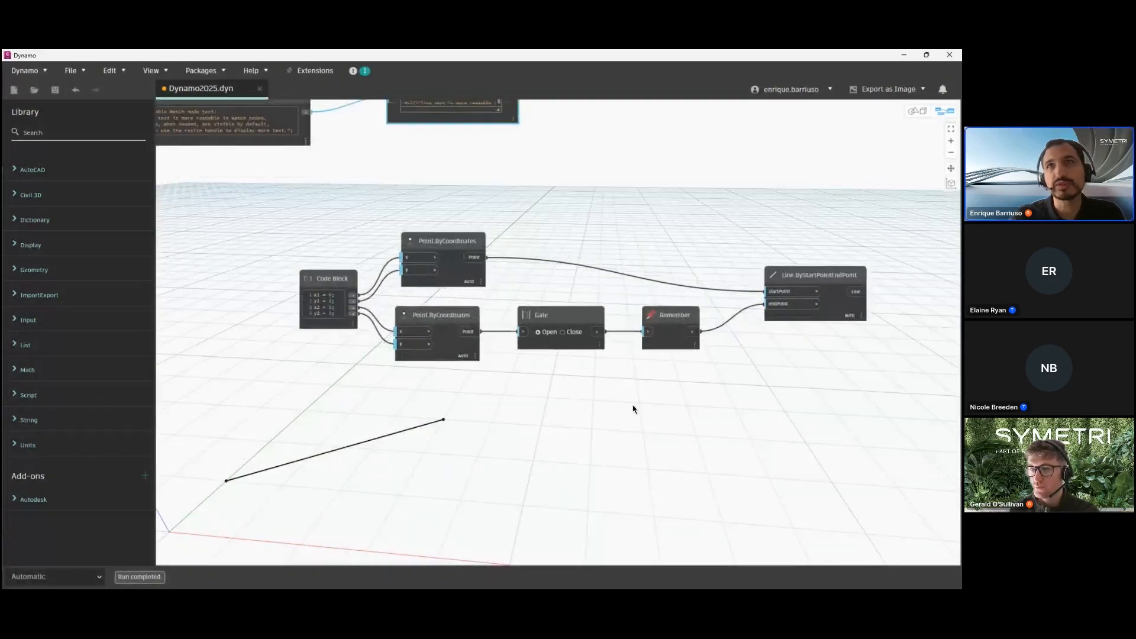
pyautogui.moveTo(633, 409); pyautogui.dragTo(595, 453, button='middle')
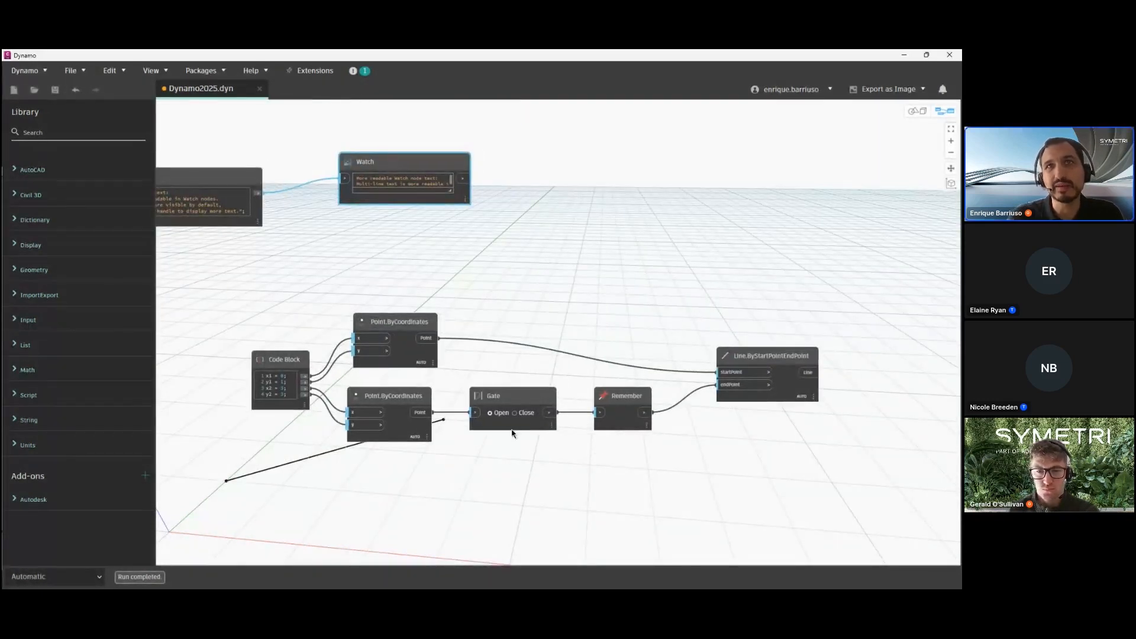
pyautogui.moveTo(552, 474); pyautogui.dragTo(550, 434, button='middle')
pyautogui.rightClick(626, 444)
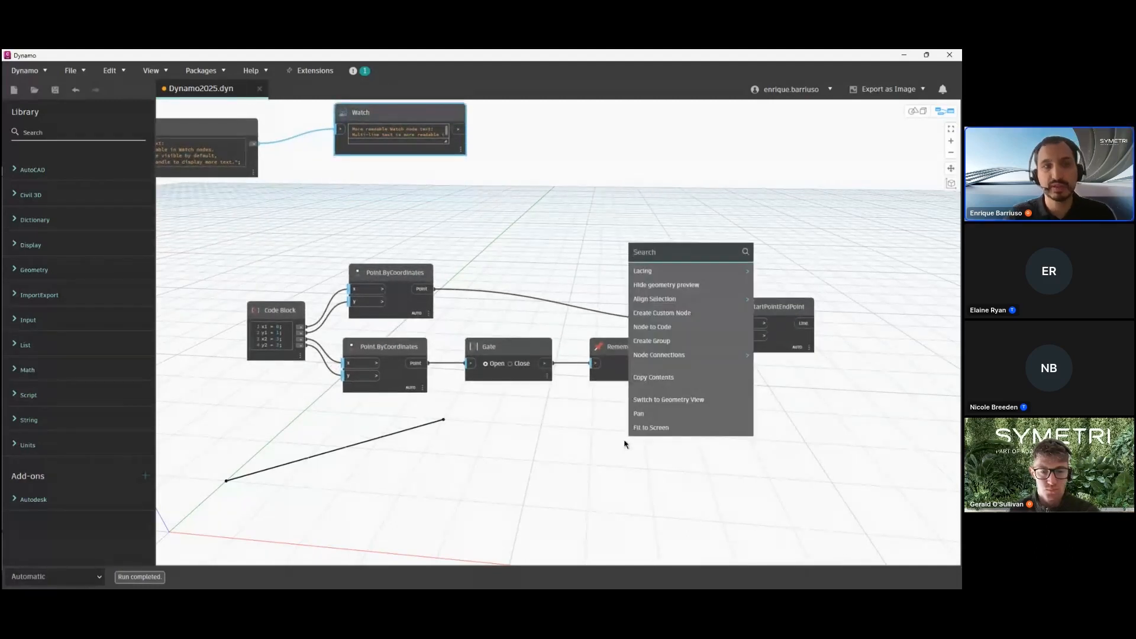
pyautogui.write('watch')
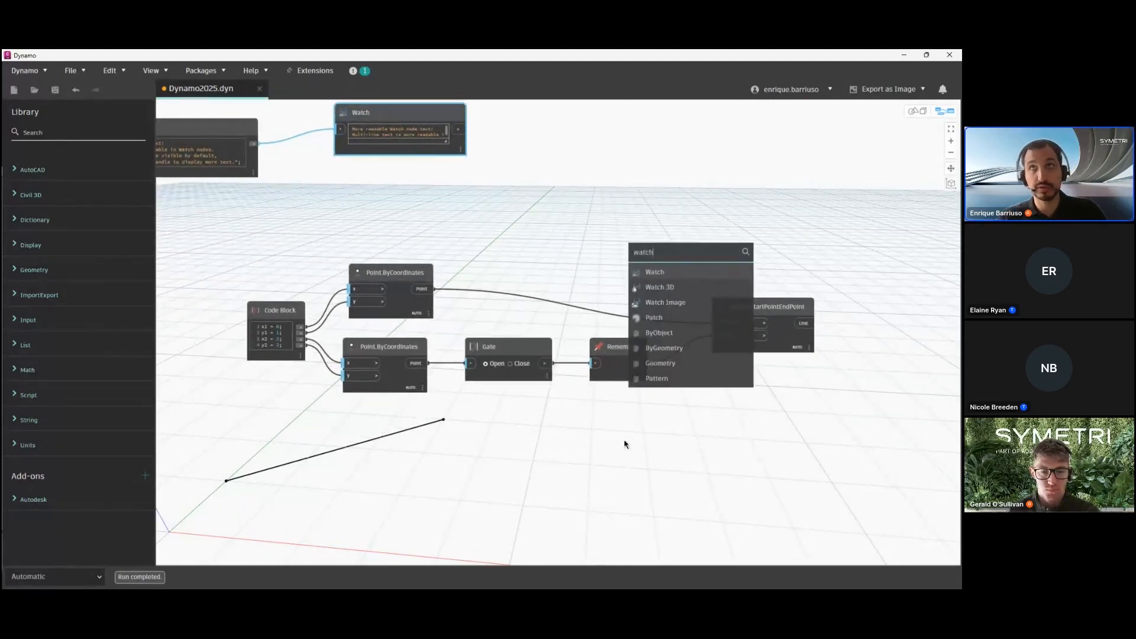
pyautogui.press('Return')
pyautogui.moveTo(546, 365); pyautogui.dragTo(629, 412)
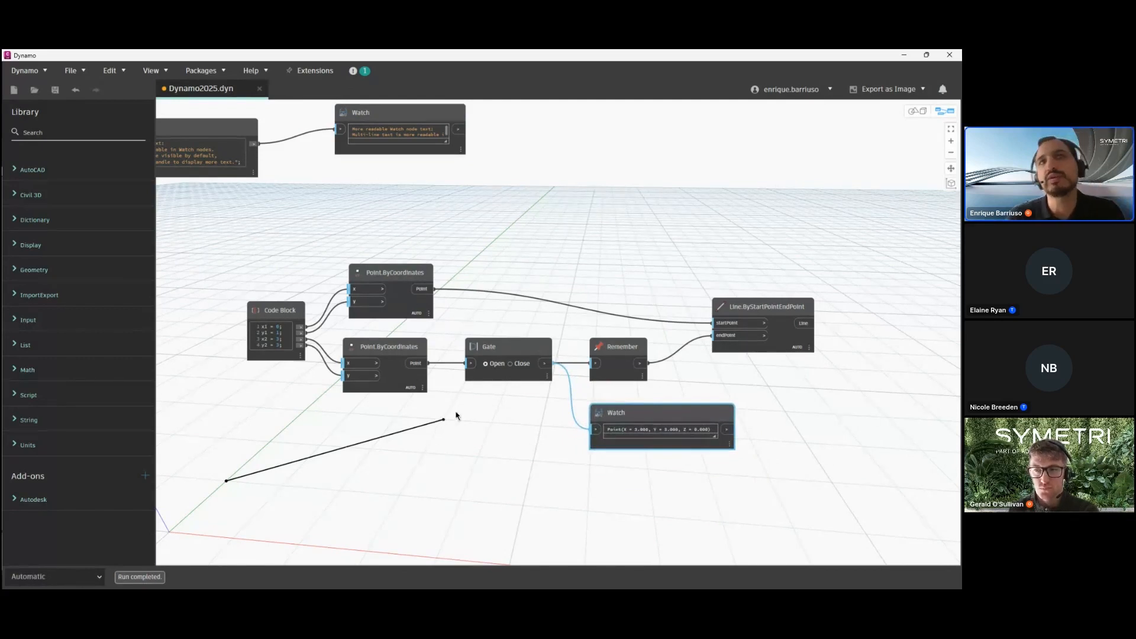
# Close the Gate node to test its output, and reopen it
pyautogui.moveTo(430, 364)
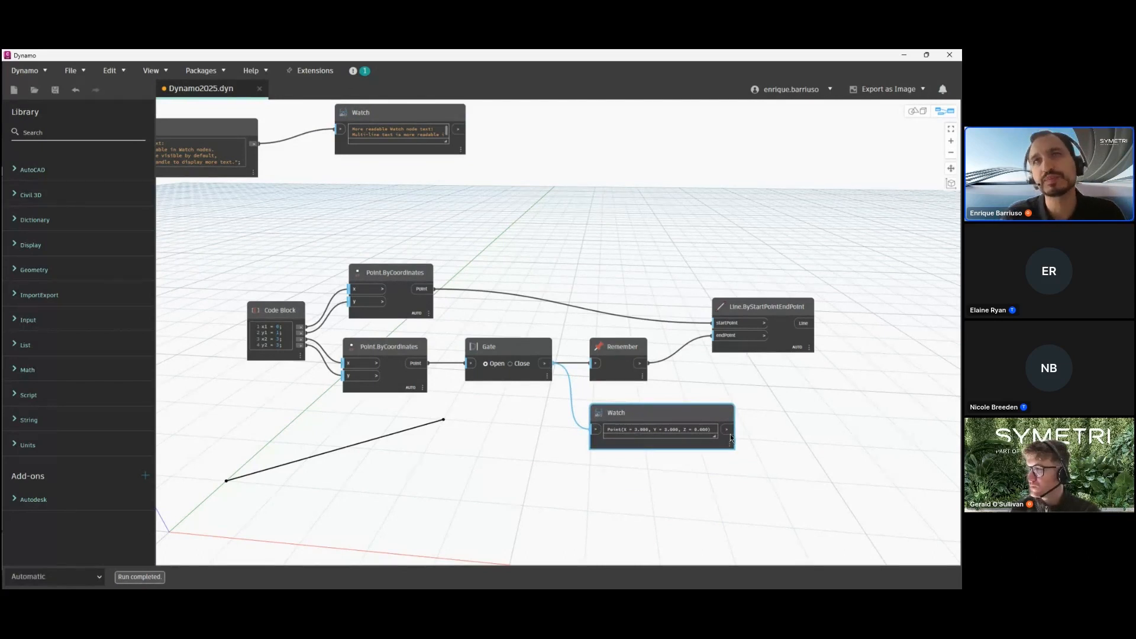
pyautogui.click(511, 365)
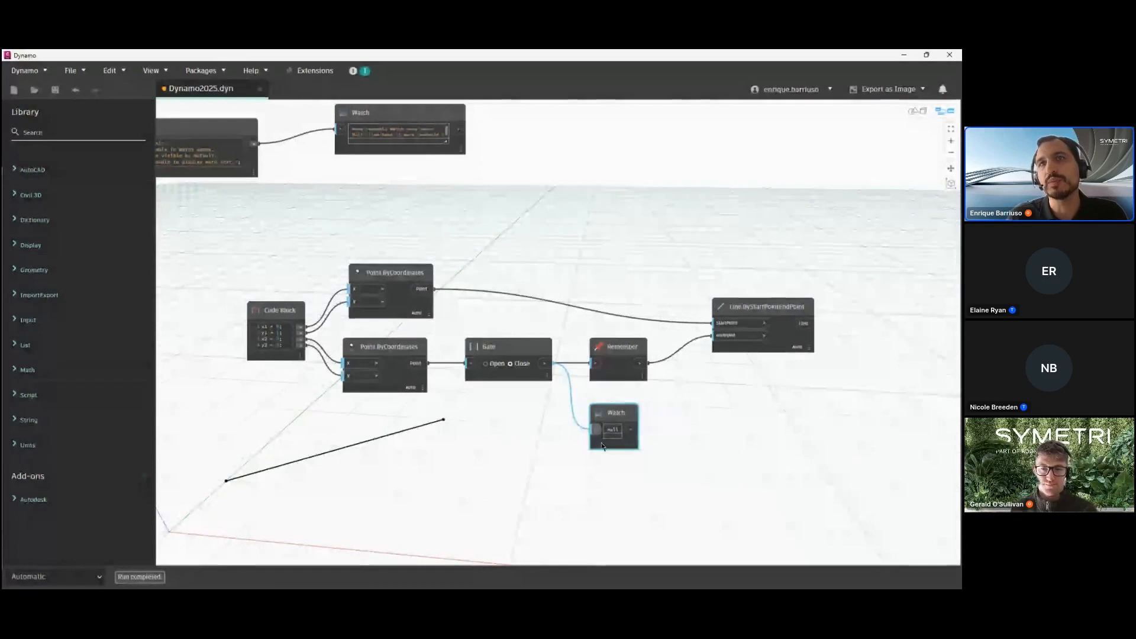
pyautogui.click(486, 364)
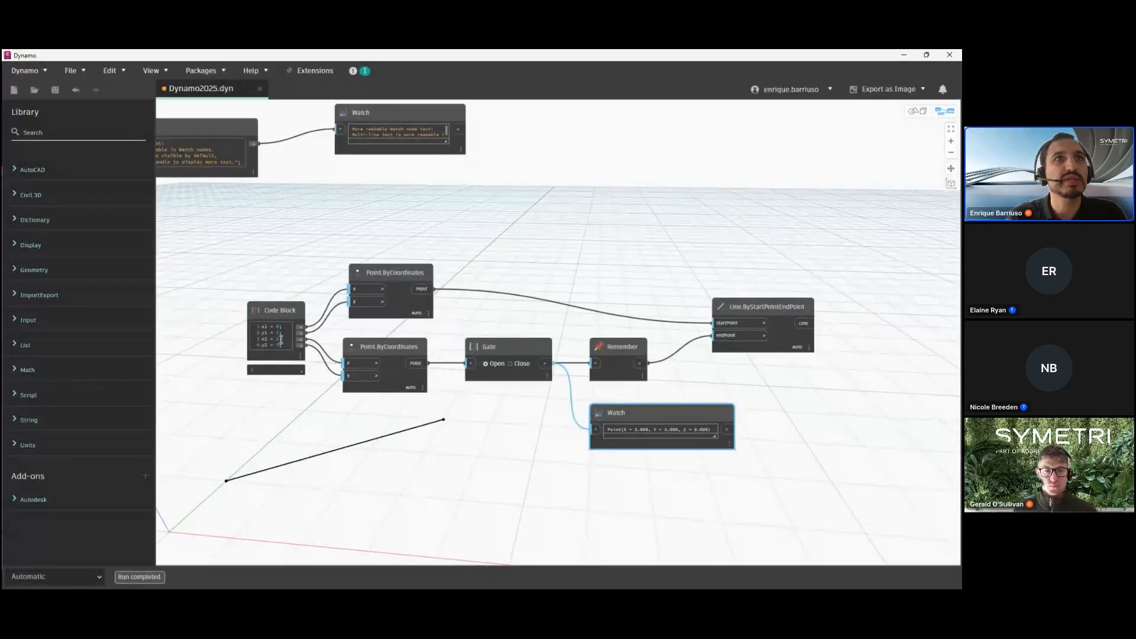
# With the Gate open, set x2 in the coordinates Code Block to 4, and change it to 2
pyautogui.write('4')
pyautogui.click(333, 408)
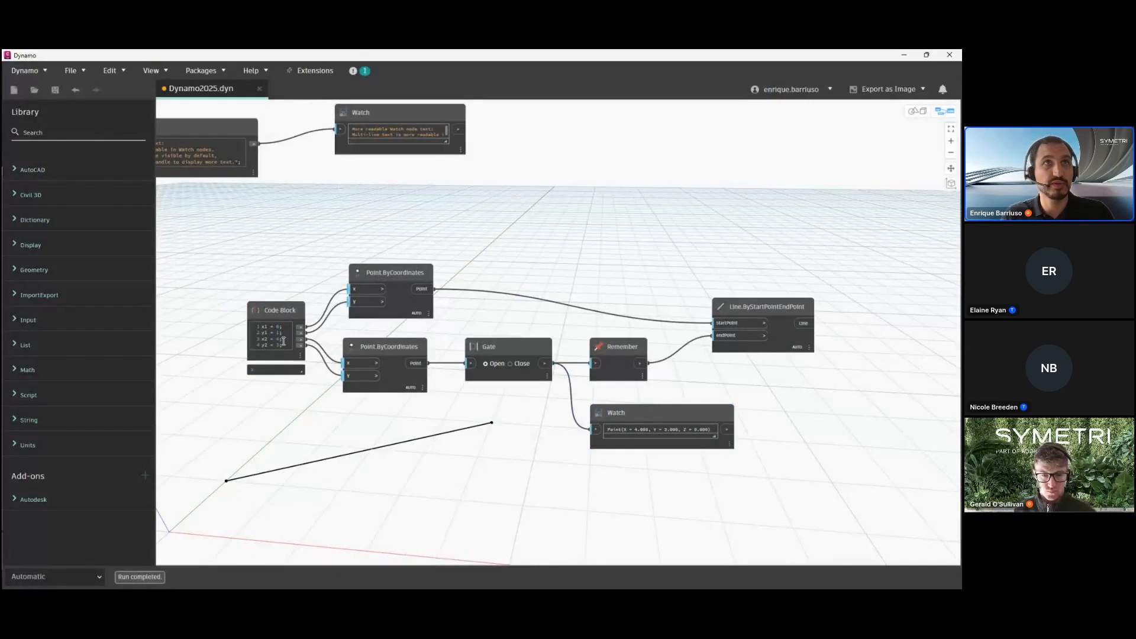
pyautogui.write('2')
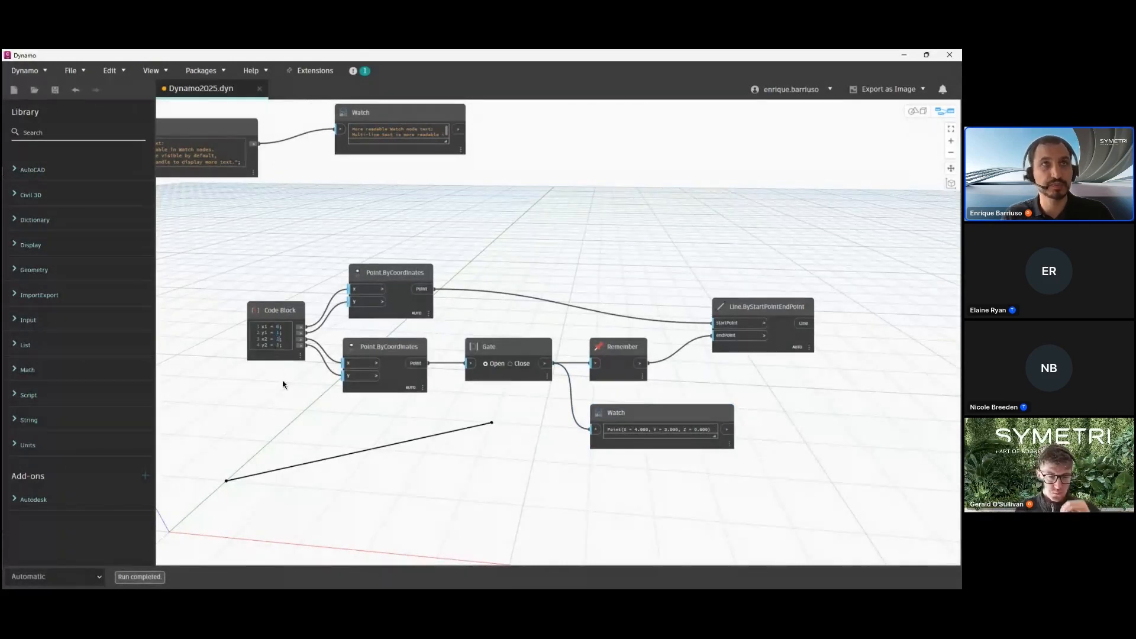
pyautogui.click(487, 465)
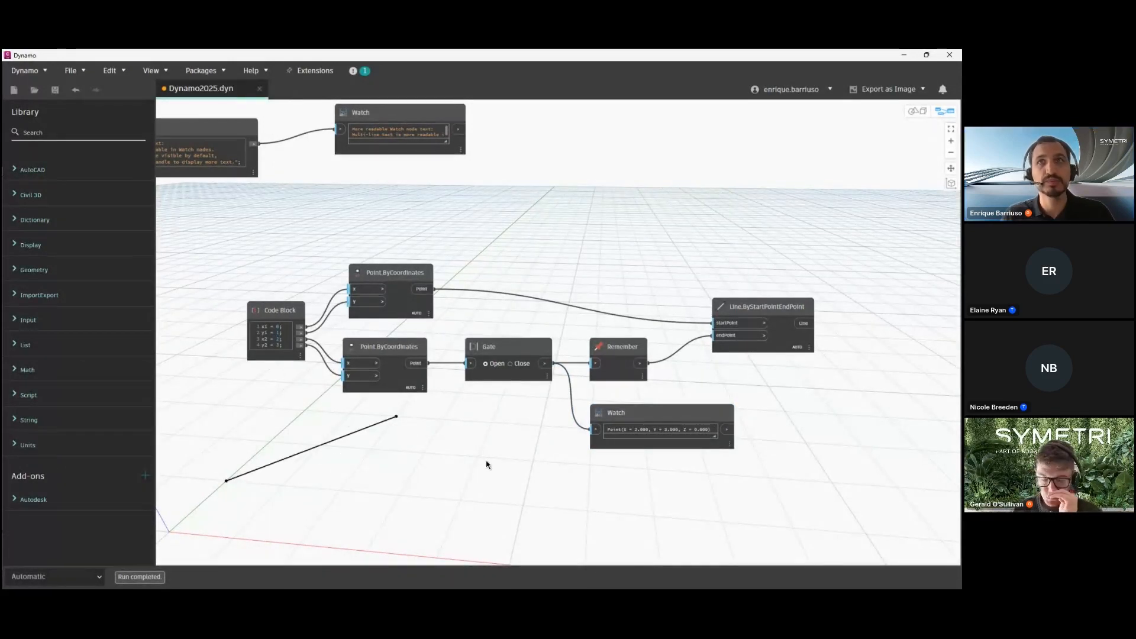
# Close the Gate node and set x2 in the coordinates Code Block to 4
pyautogui.click(512, 365)
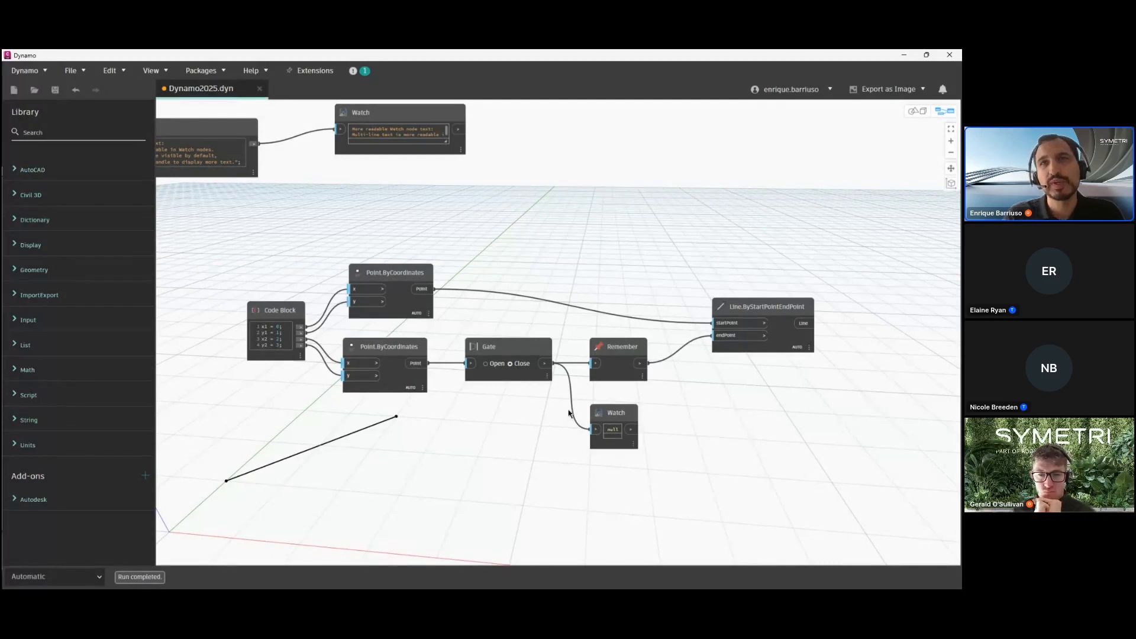
pyautogui.moveTo(621, 353)
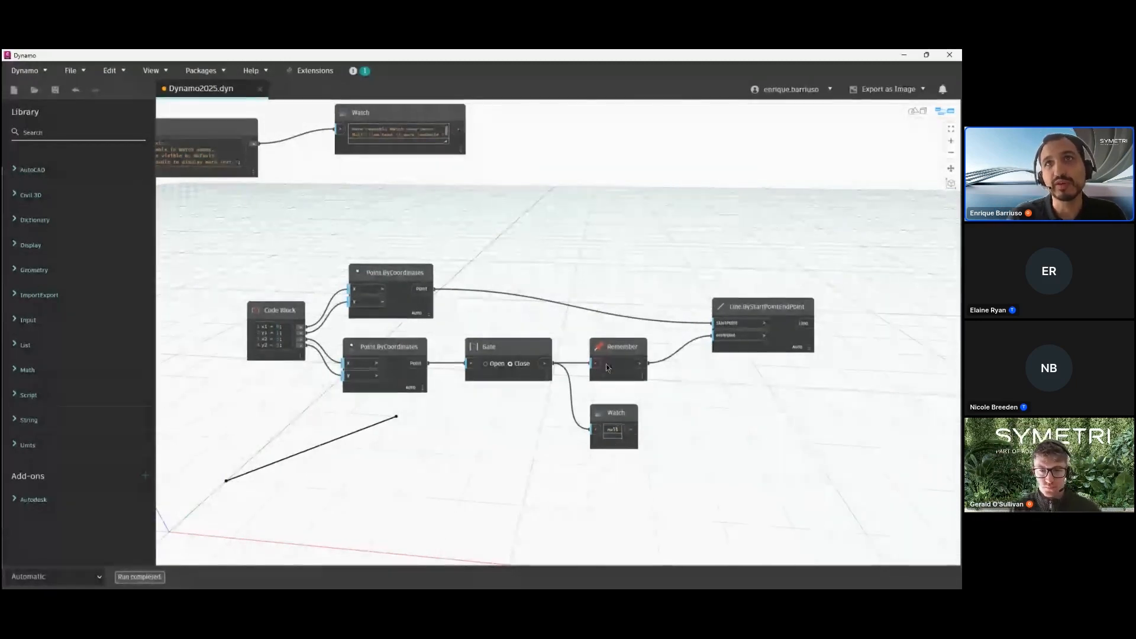
pyautogui.doubleClick(278, 340)
pyautogui.write('4')
pyautogui.click(531, 421)
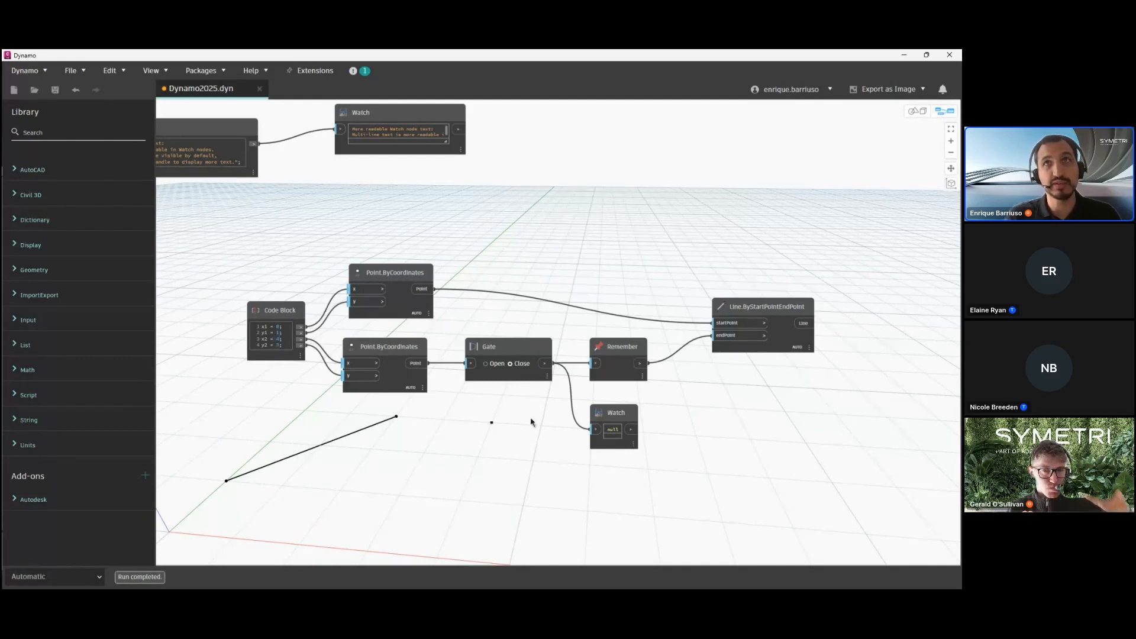
# Add a Watch node below Line.ByStartPointEndPoint and connect the Remember node's output to it
pyautogui.rightClick(704, 406)
pyautogui.moveTo(731, 438)
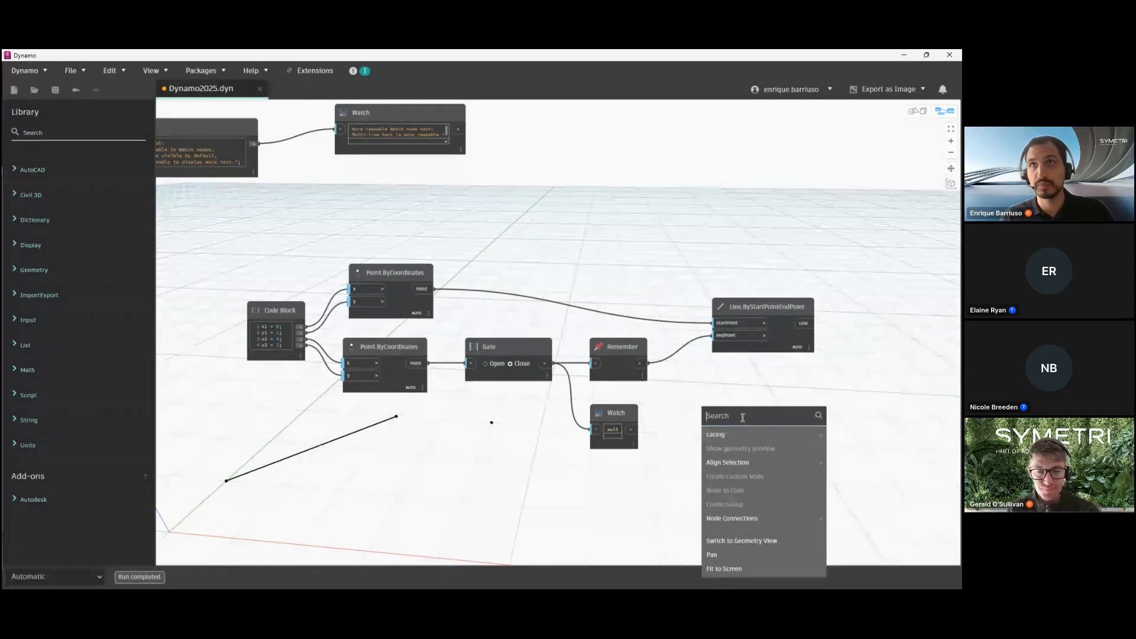
pyautogui.write('w')
pyautogui.press('BackSpace')
pyautogui.write('wa')
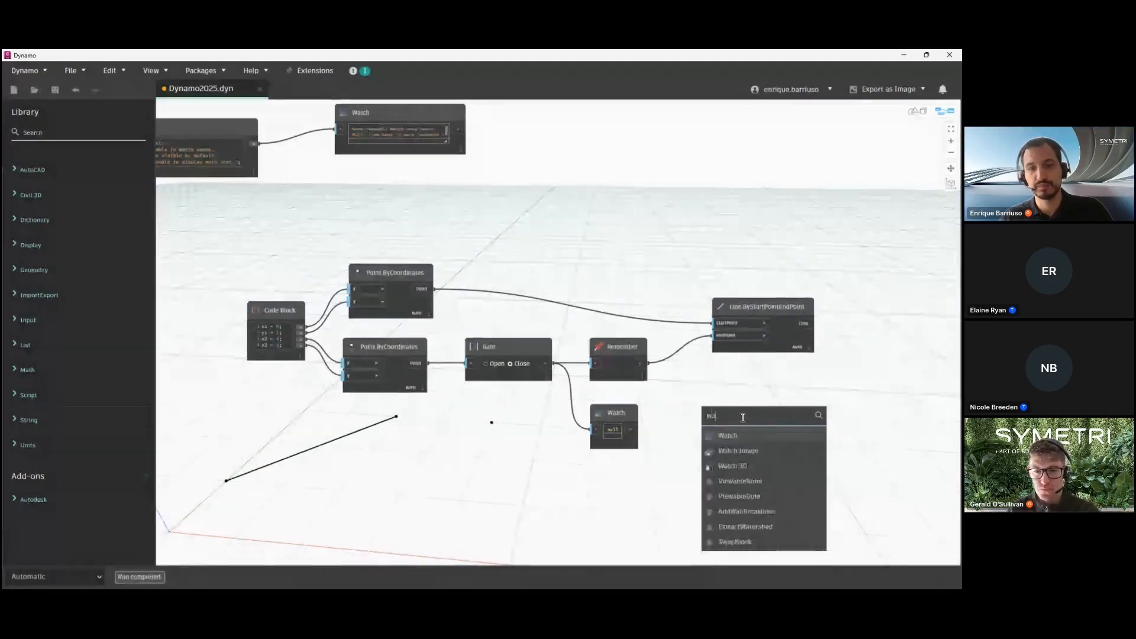
pyautogui.write('tch')
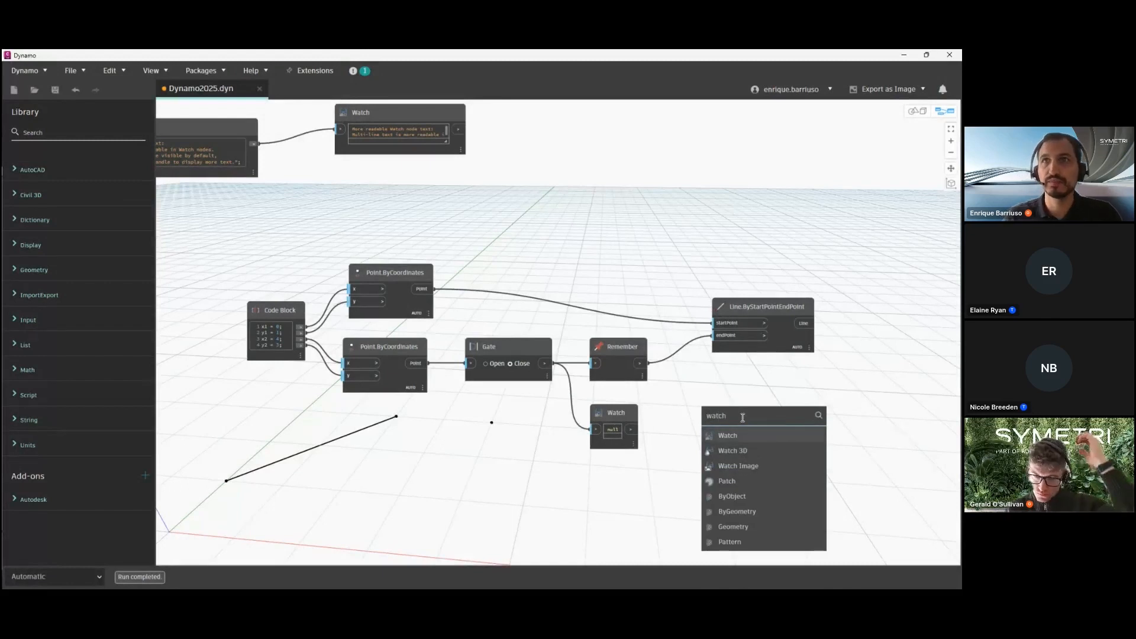
pyautogui.click(736, 434)
pyautogui.moveTo(640, 363); pyautogui.dragTo(732, 411)
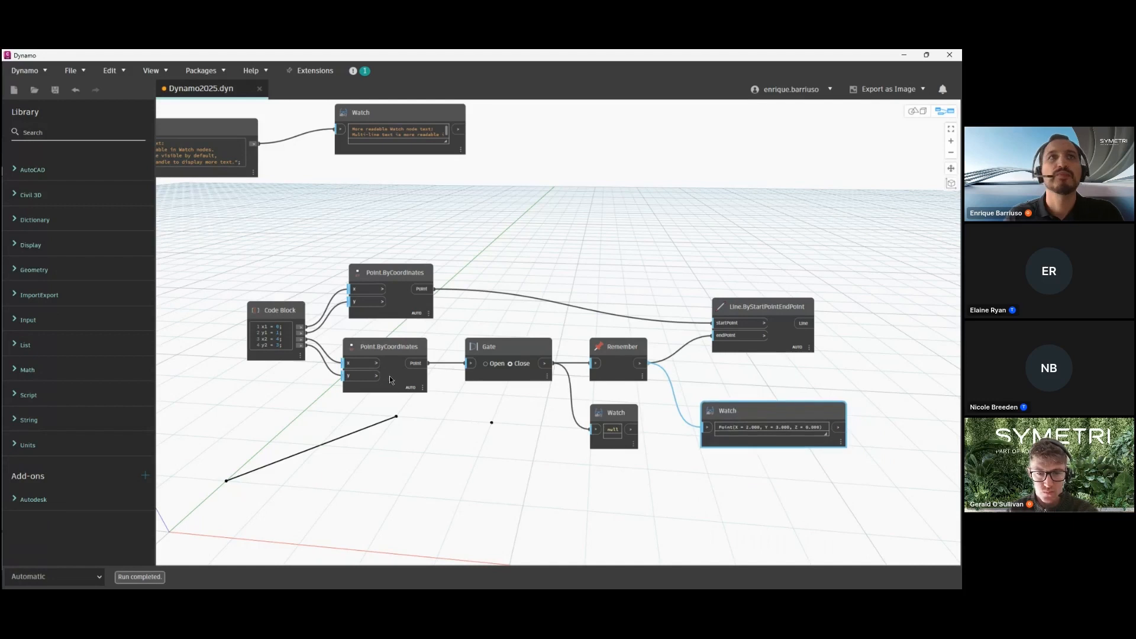
# Set x2 in the coordinates Code Block to 1 while the Gate node is closed
pyautogui.doubleClick(280, 339)
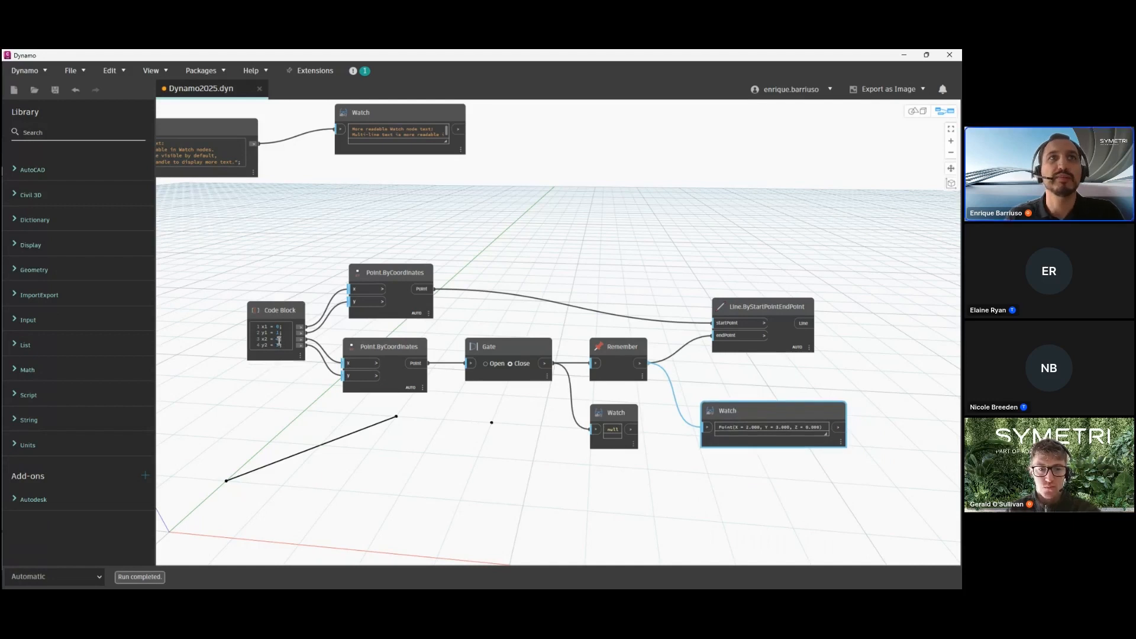
pyautogui.write('1')
pyautogui.click(303, 380)
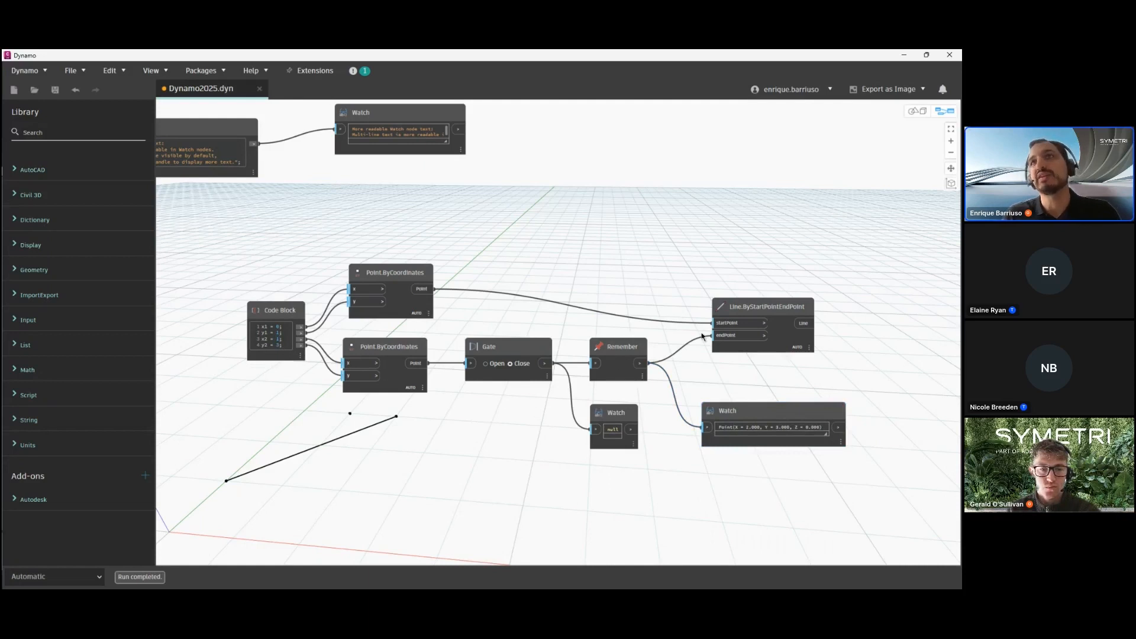
# Open the Gate node and move the Watch node connected to Remember clear of the other Watch node
pyautogui.moveTo(624, 374)
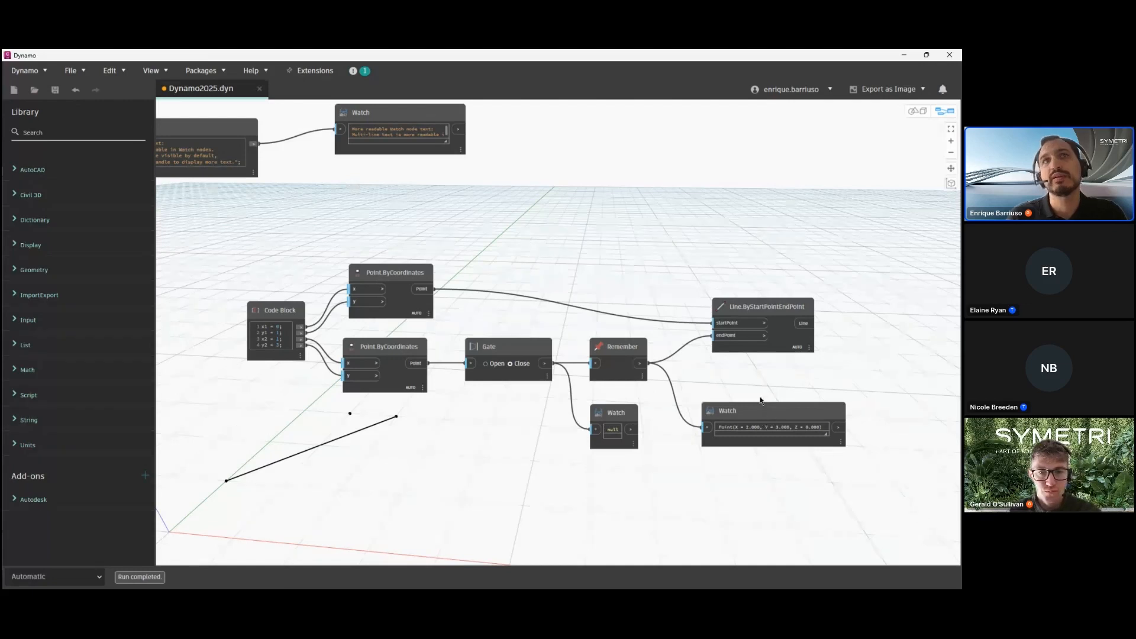
pyautogui.click(486, 364)
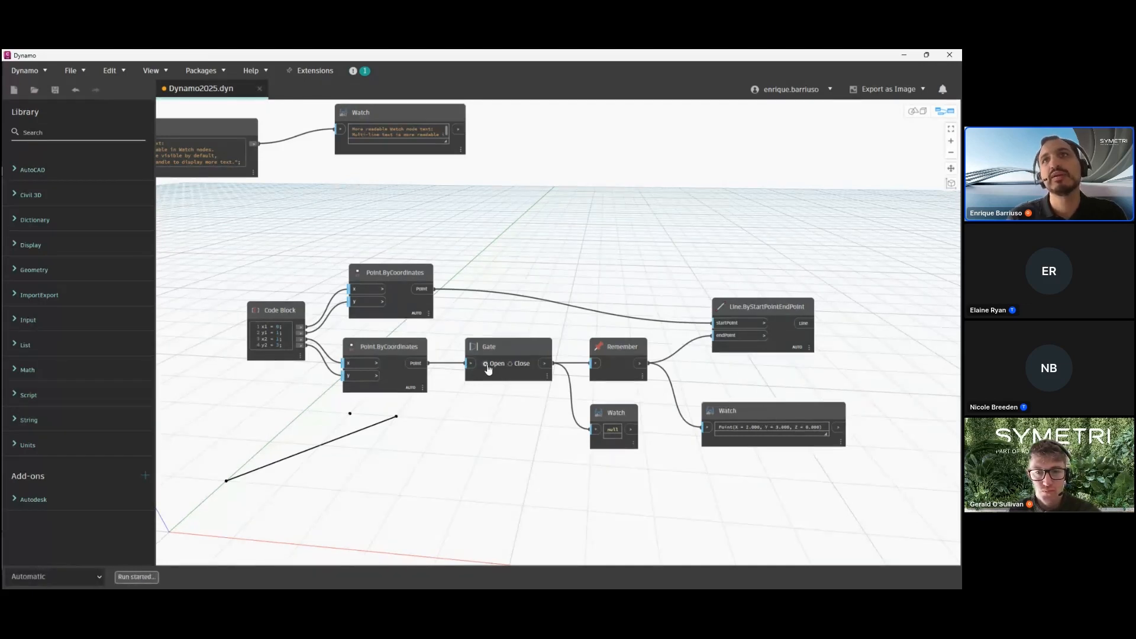
pyautogui.moveTo(759, 412); pyautogui.dragTo(820, 408)
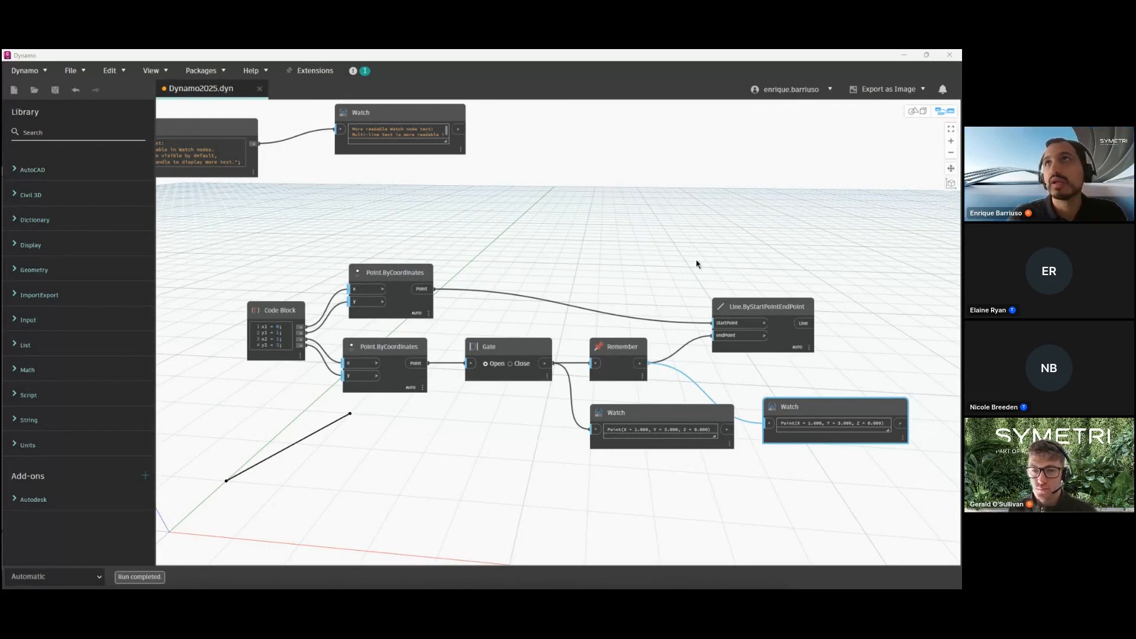
# Close Dynamo without saving the changes to Dynamo2025.dyn and return to Civil 3D
pyautogui.click(904, 56)
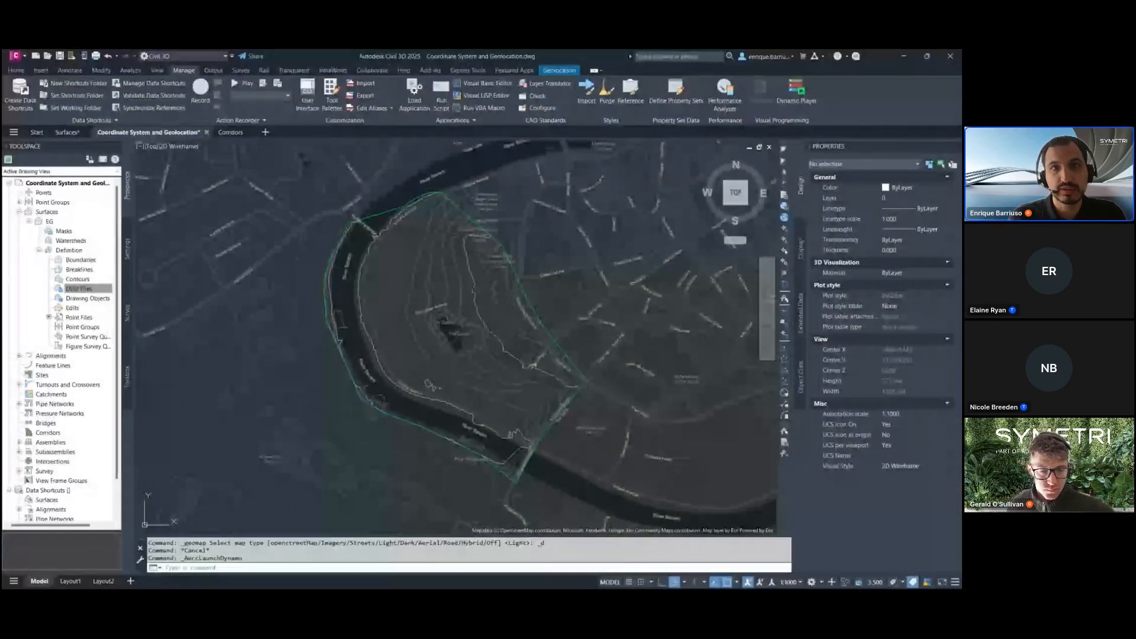
pyautogui.hotkey('alt', 'Tab')
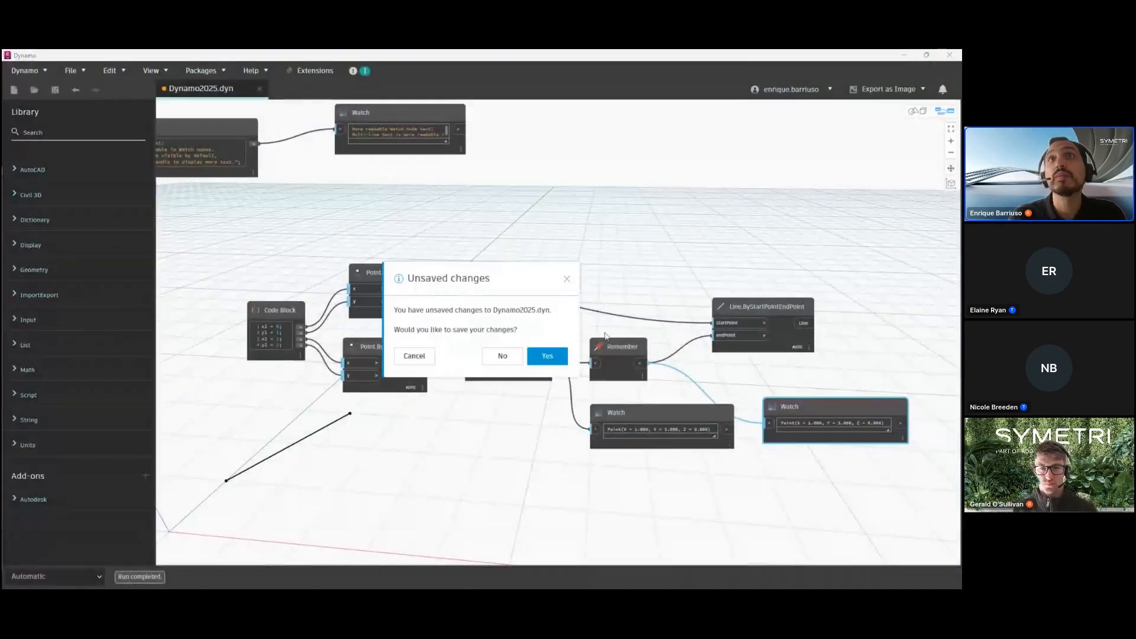
pyautogui.click(505, 356)
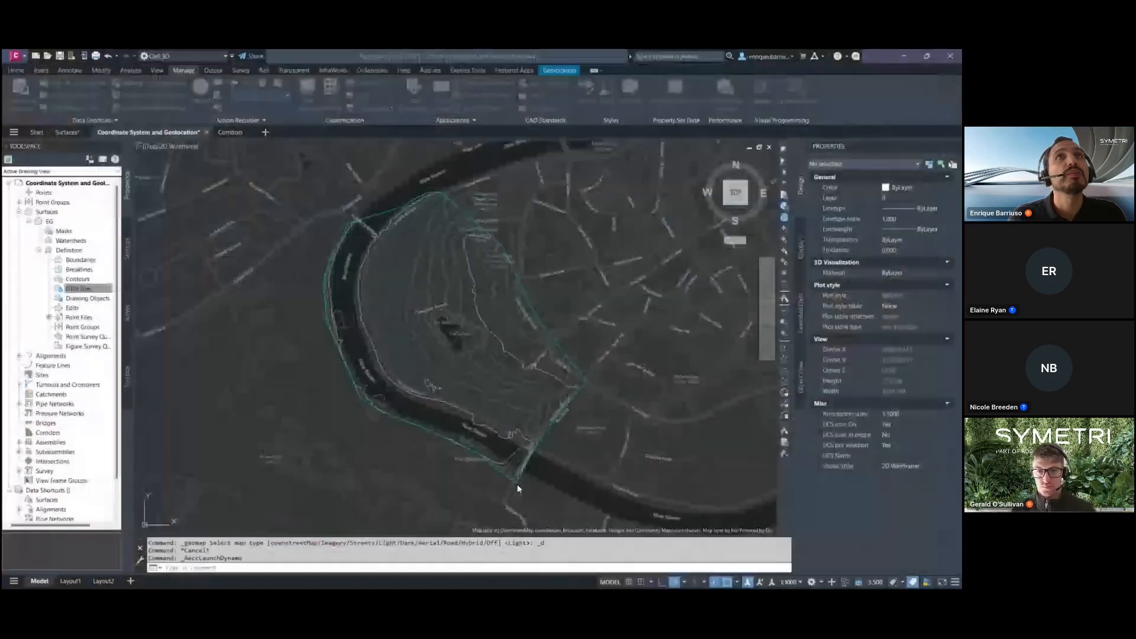
# Switch to the Corridors drawing and start creating a new corridor
pyautogui.click(230, 133)
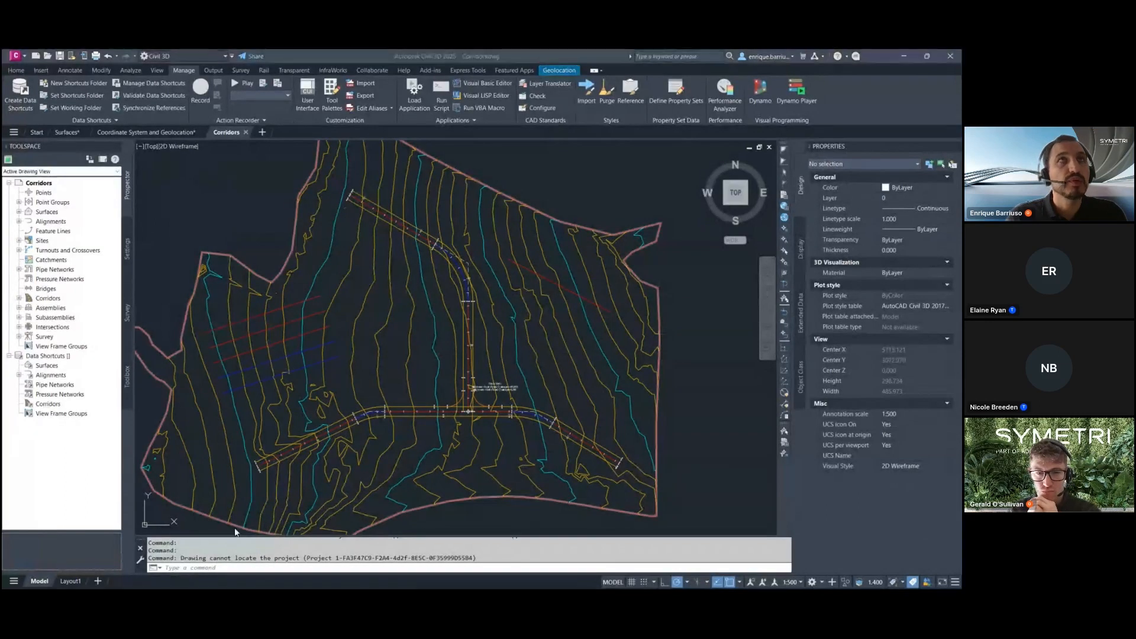
pyautogui.click(24, 70)
pyautogui.click(273, 109)
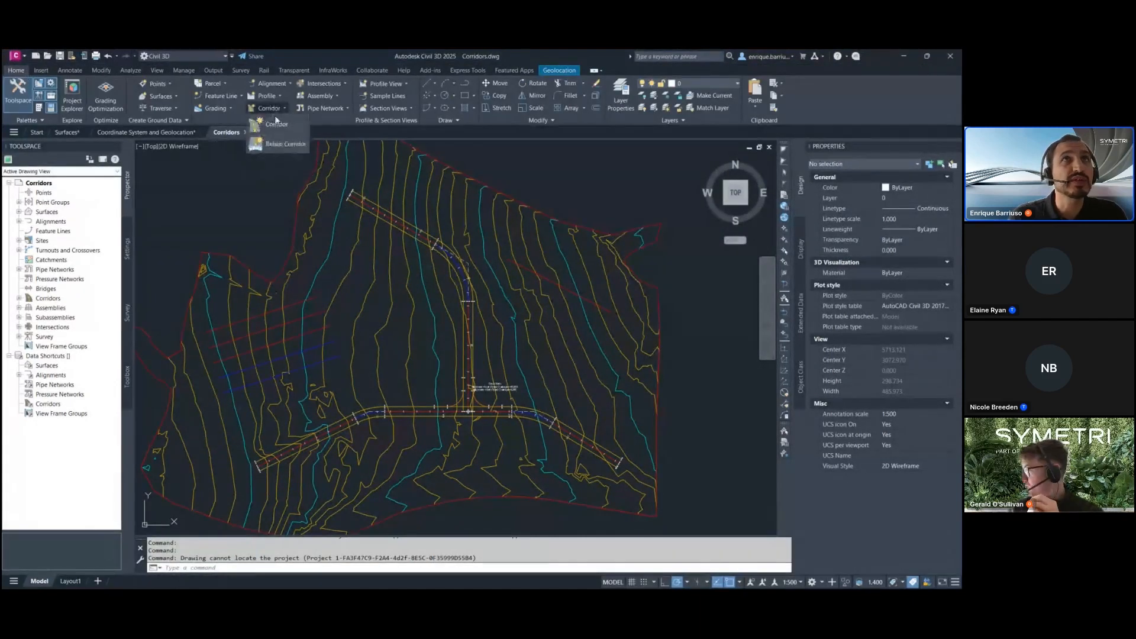
pyautogui.click(275, 126)
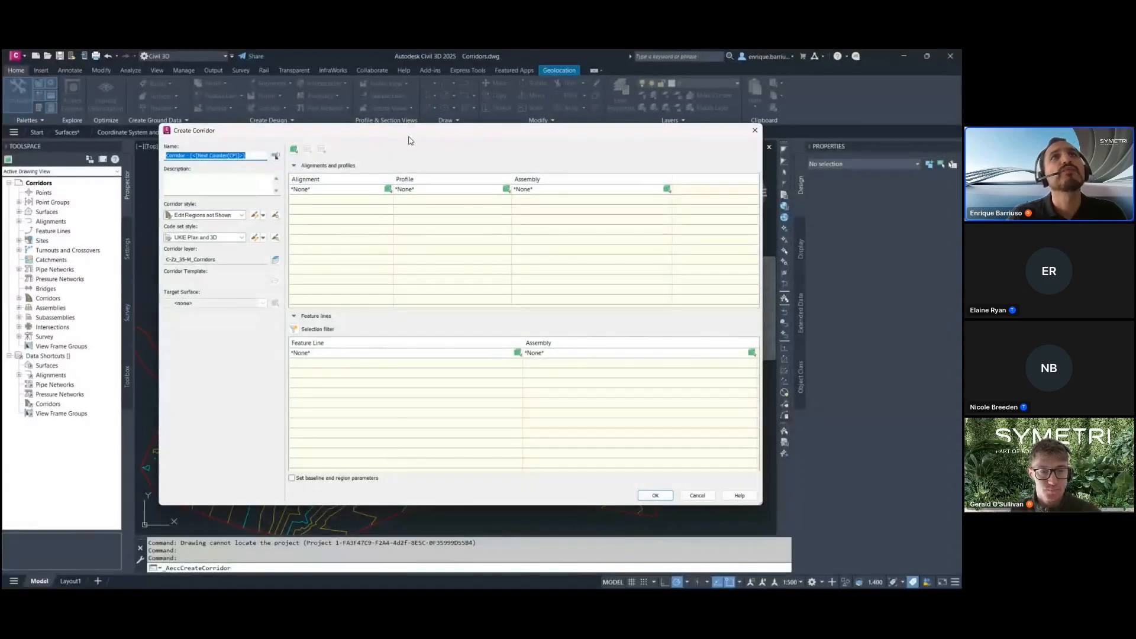
pyautogui.moveTo(414, 131); pyautogui.dragTo(382, 78)
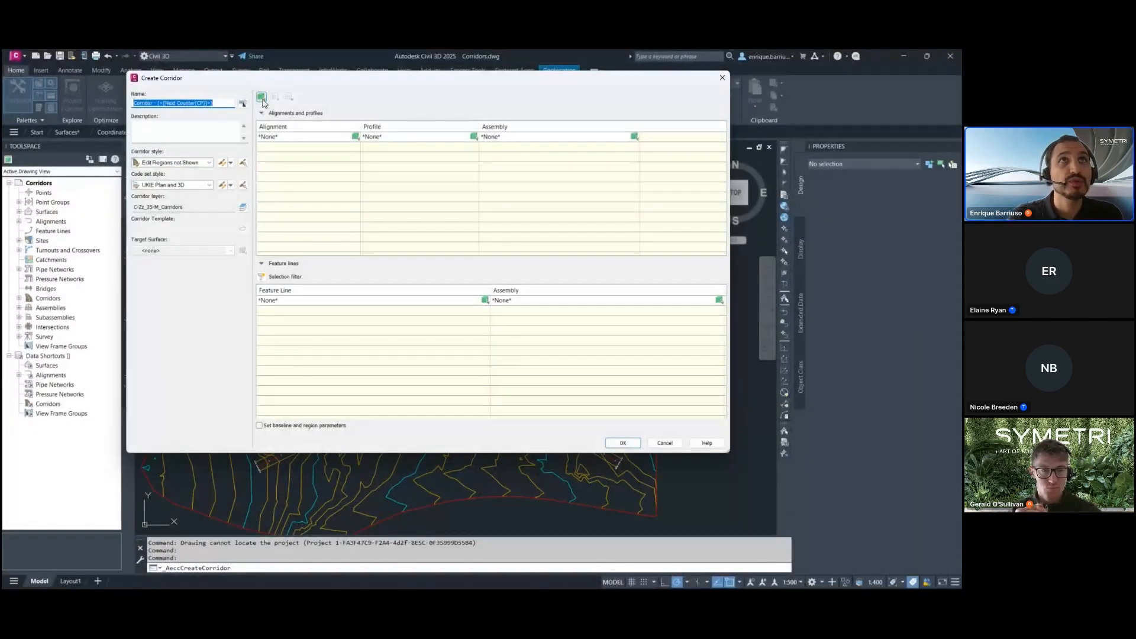
# Select all the alignments and feature lines across the site for the corridor, leaving out unnamed feature lines and skipping the assembly
pyautogui.click(261, 97)
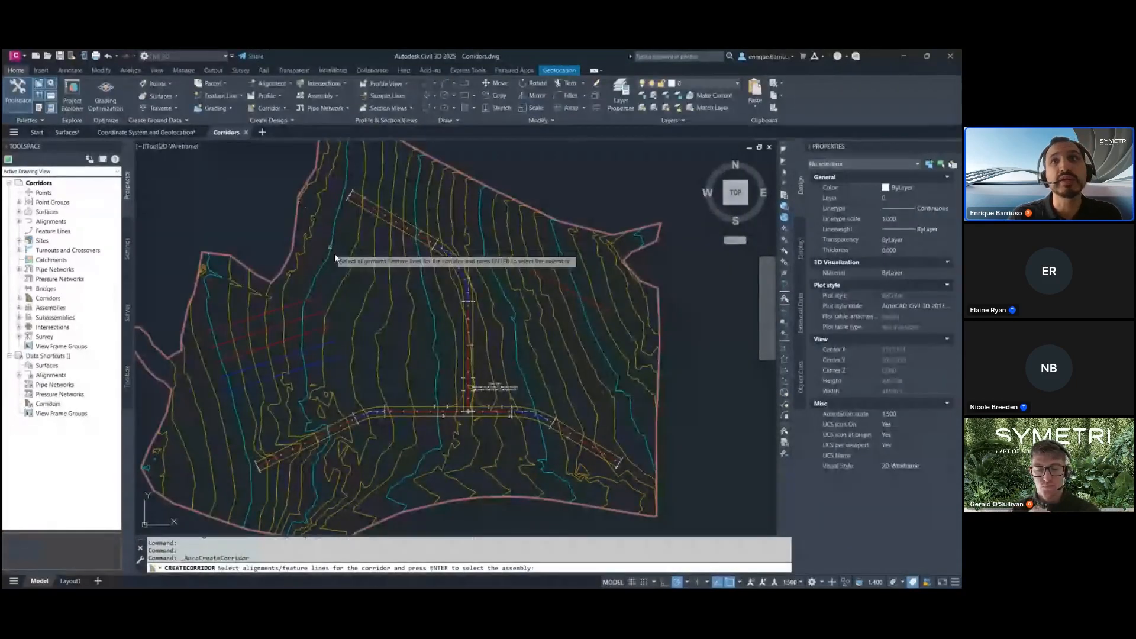
pyautogui.click(697, 499)
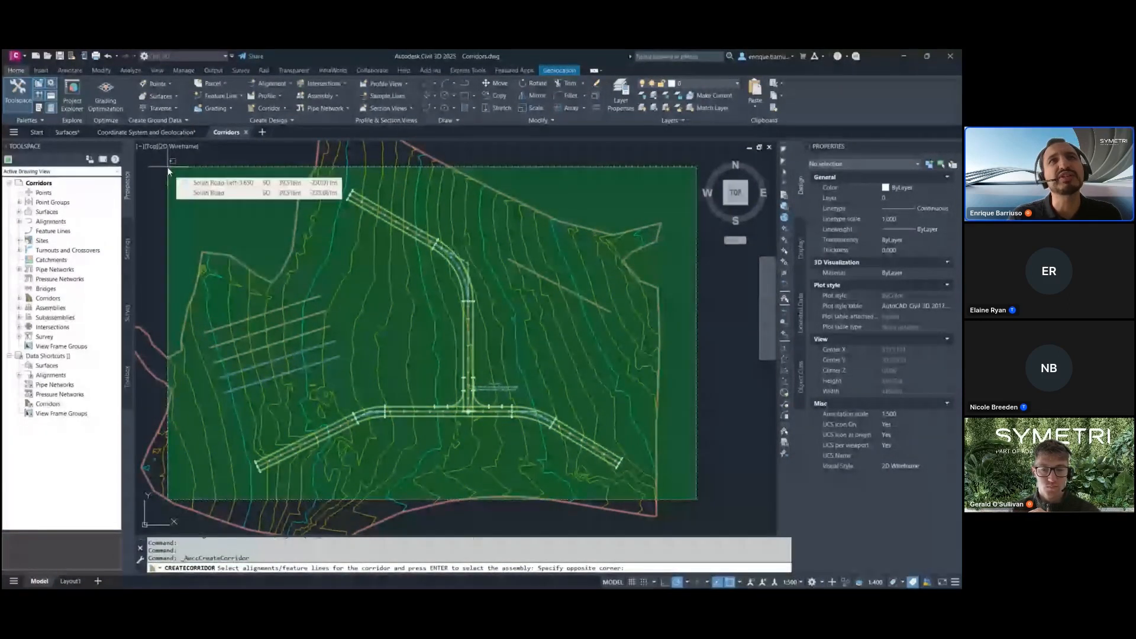
pyautogui.click(167, 169)
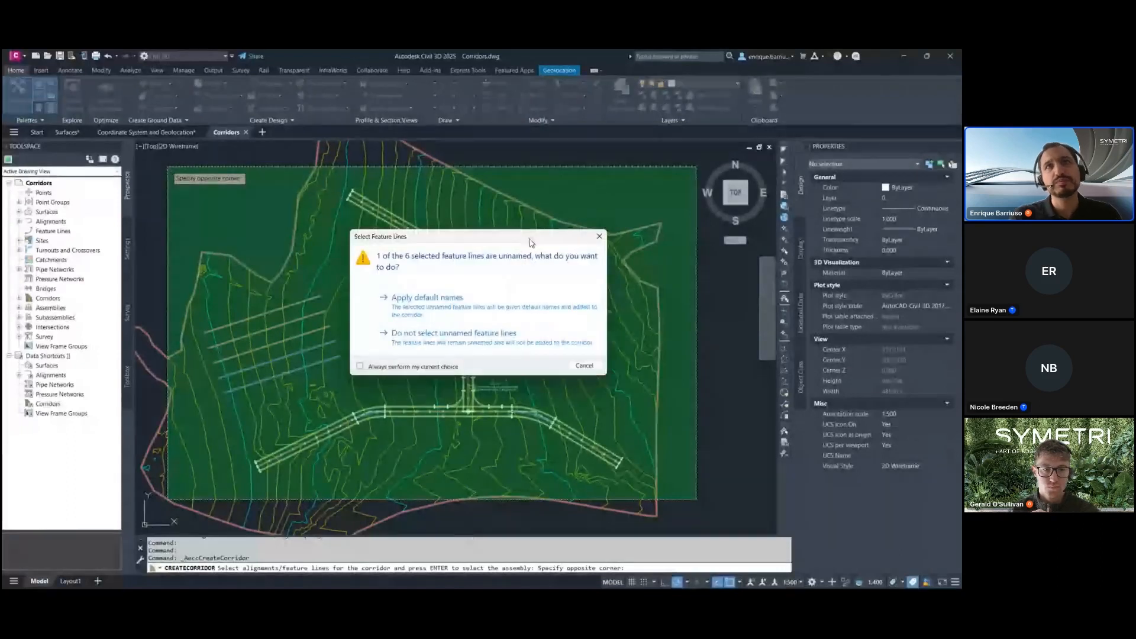
pyautogui.moveTo(532, 242); pyautogui.dragTo(545, 359)
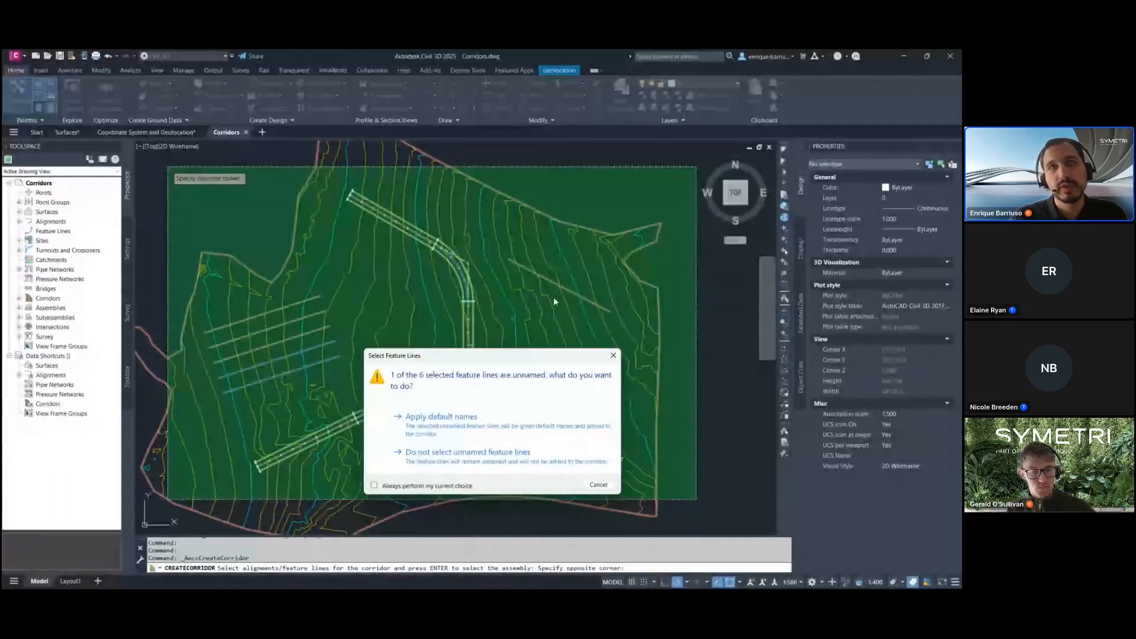
pyautogui.moveTo(494, 354)
pyautogui.mouseDown()
pyautogui.moveTo(479, 332)
pyautogui.moveTo(500, 339)
pyautogui.mouseUp()
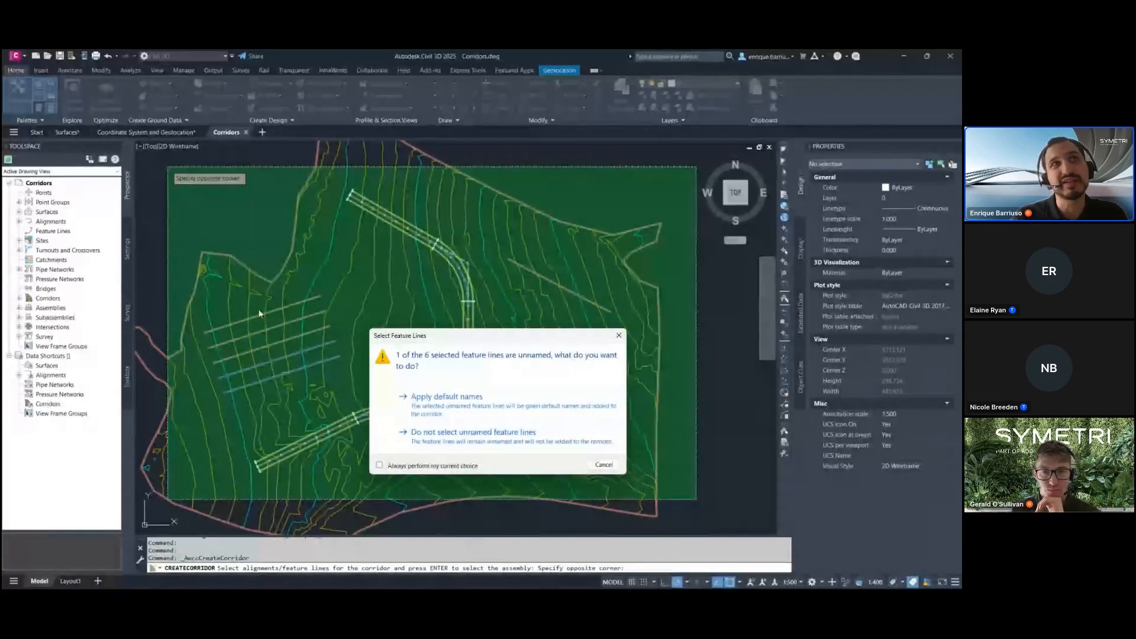
pyautogui.click(456, 435)
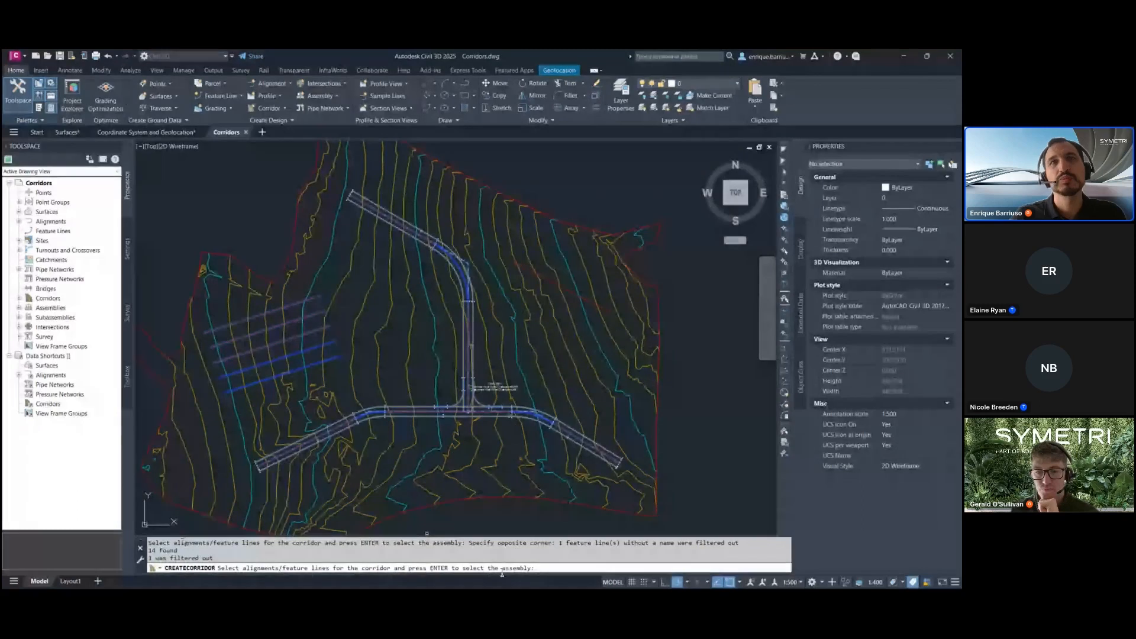
pyautogui.press('Return')
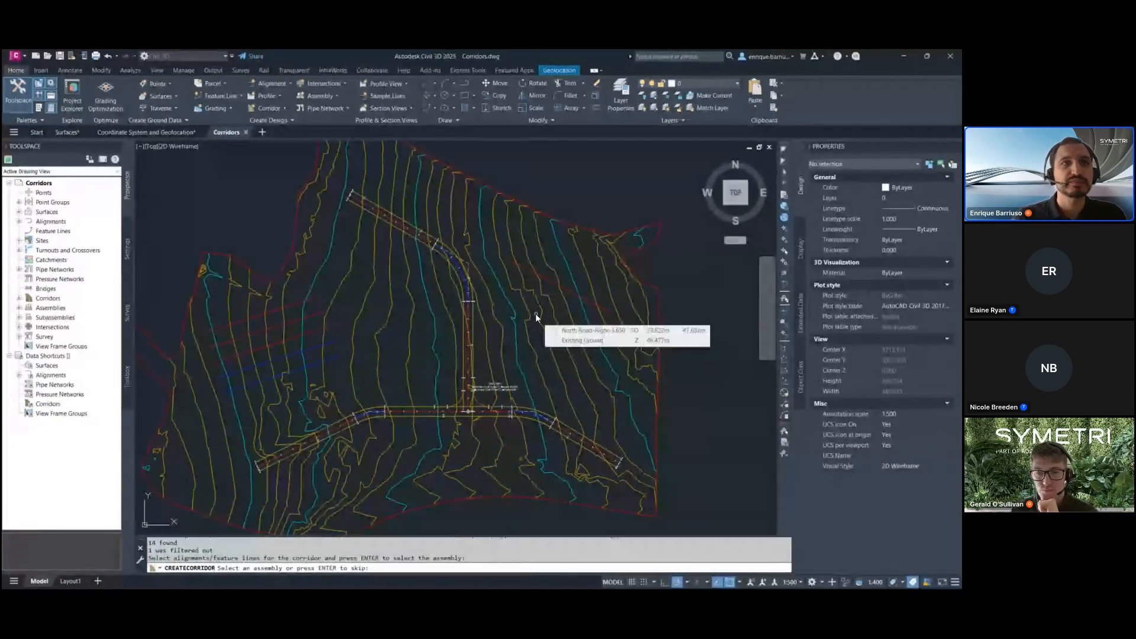
pyautogui.press('Return')
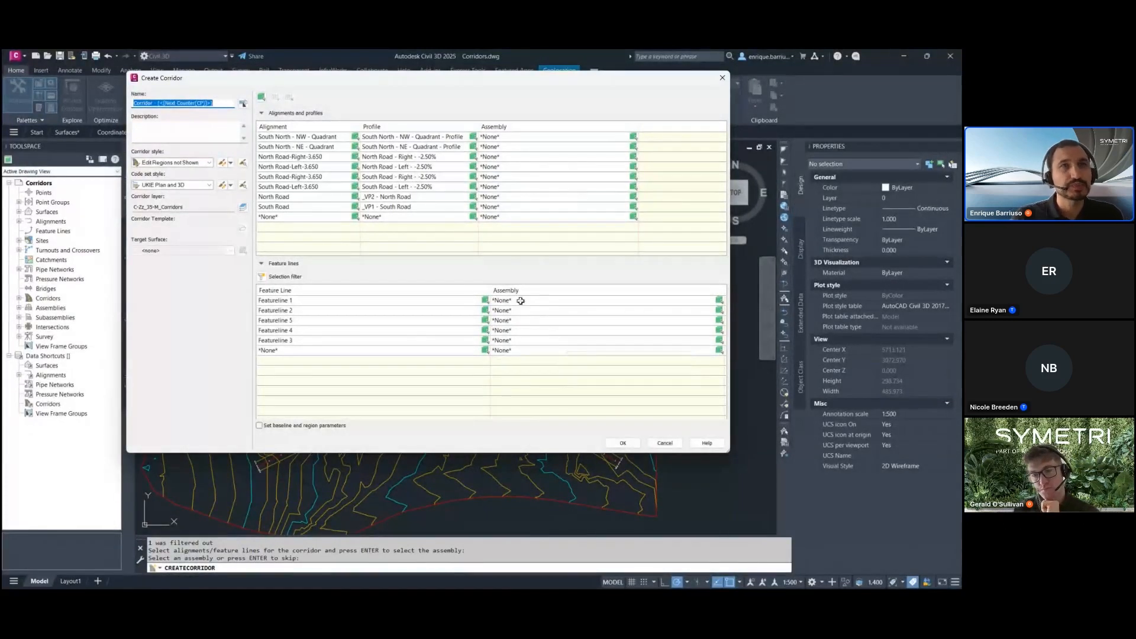
# Remove all the alignments and feature lines from the new corridor's baseline lists
pyautogui.click(285, 138)
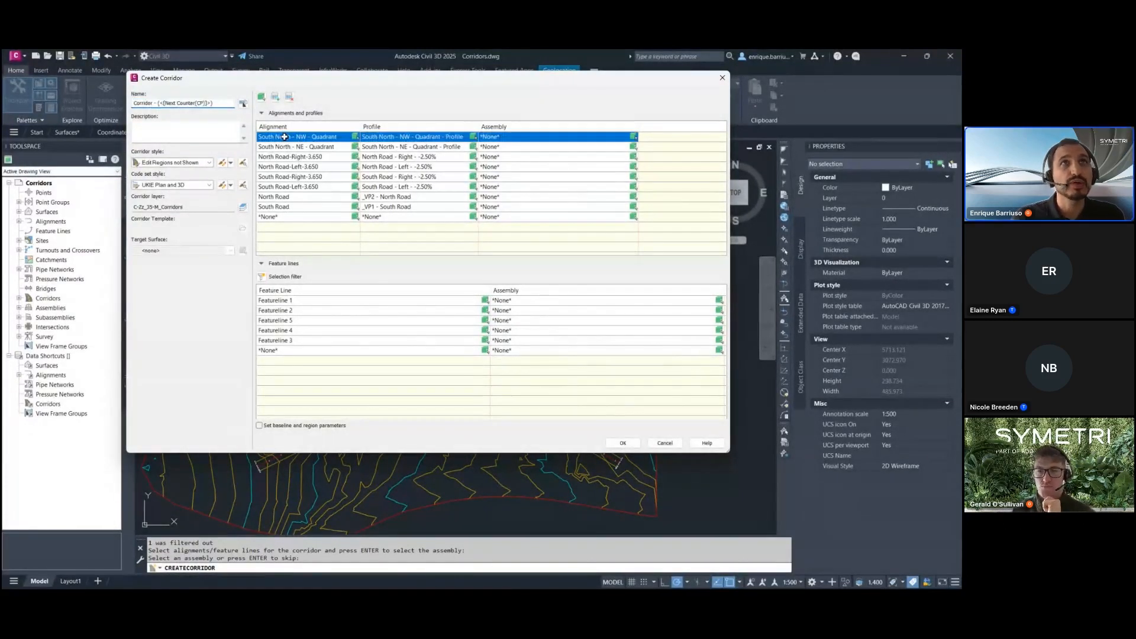
pyautogui.keyDown('shift'); pyautogui.click(277, 207); pyautogui.keyUp('shift')
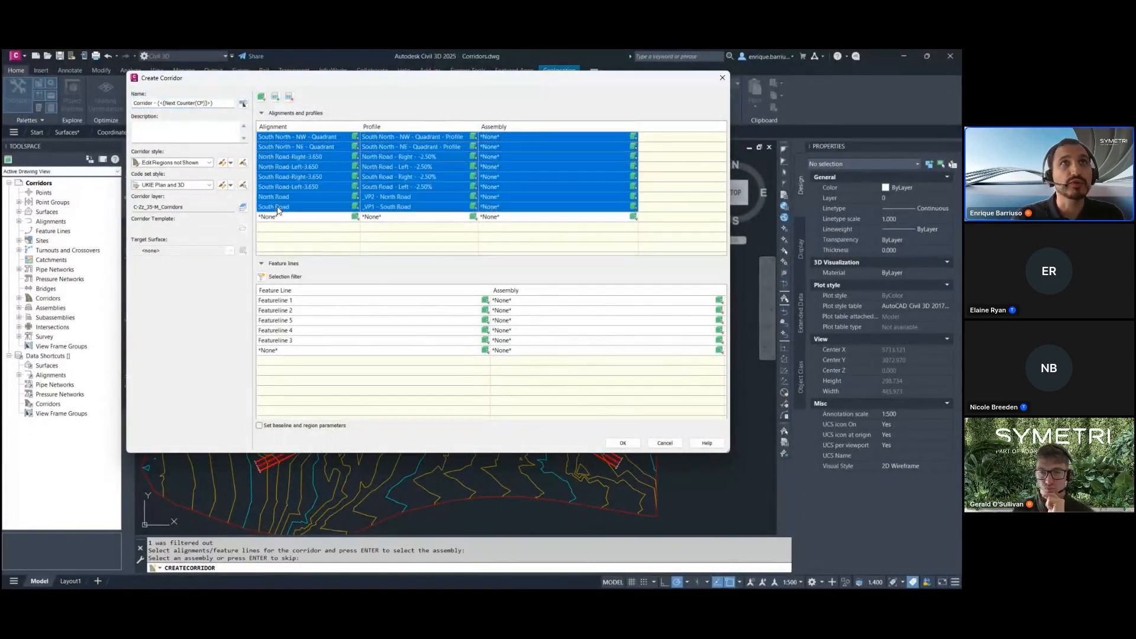
pyautogui.click(288, 98)
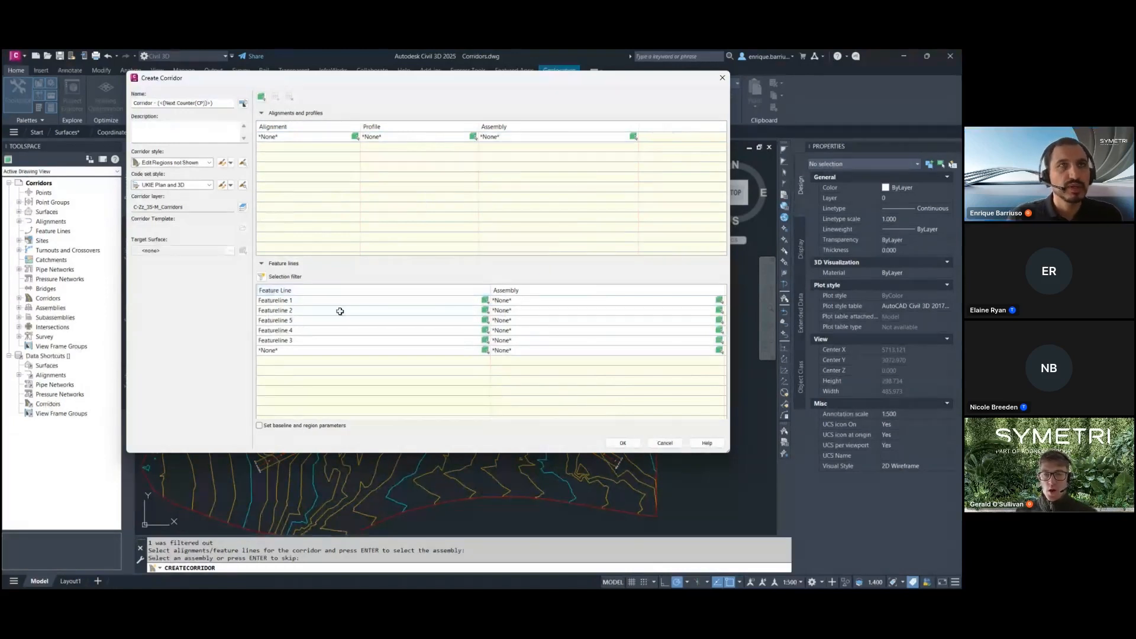
pyautogui.click(262, 277)
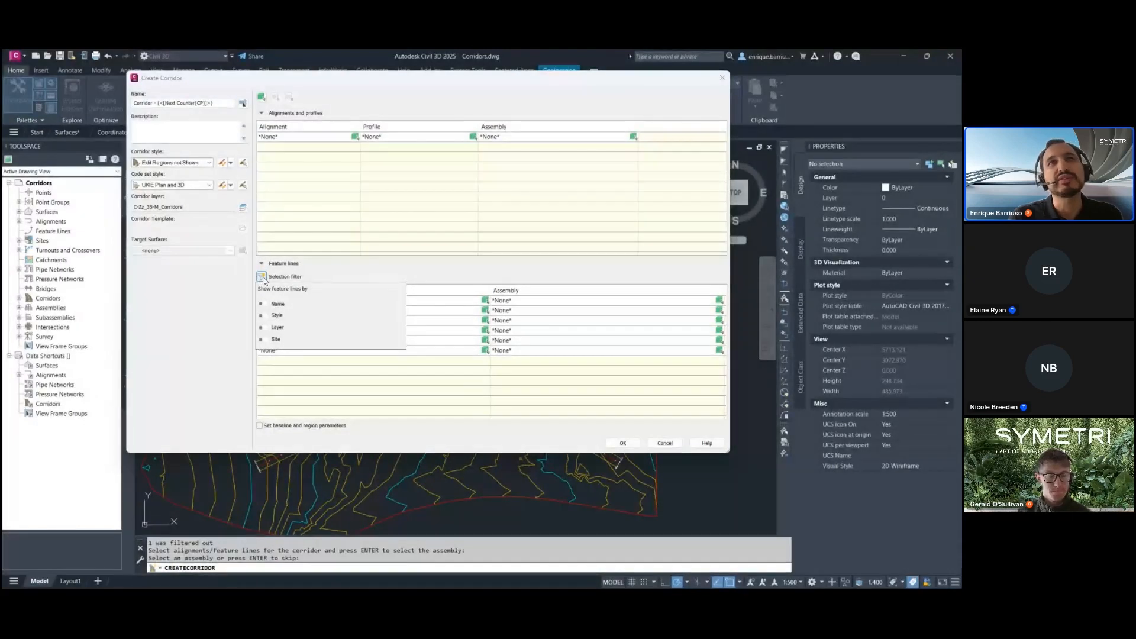
pyautogui.click(264, 279)
pyautogui.click(287, 301)
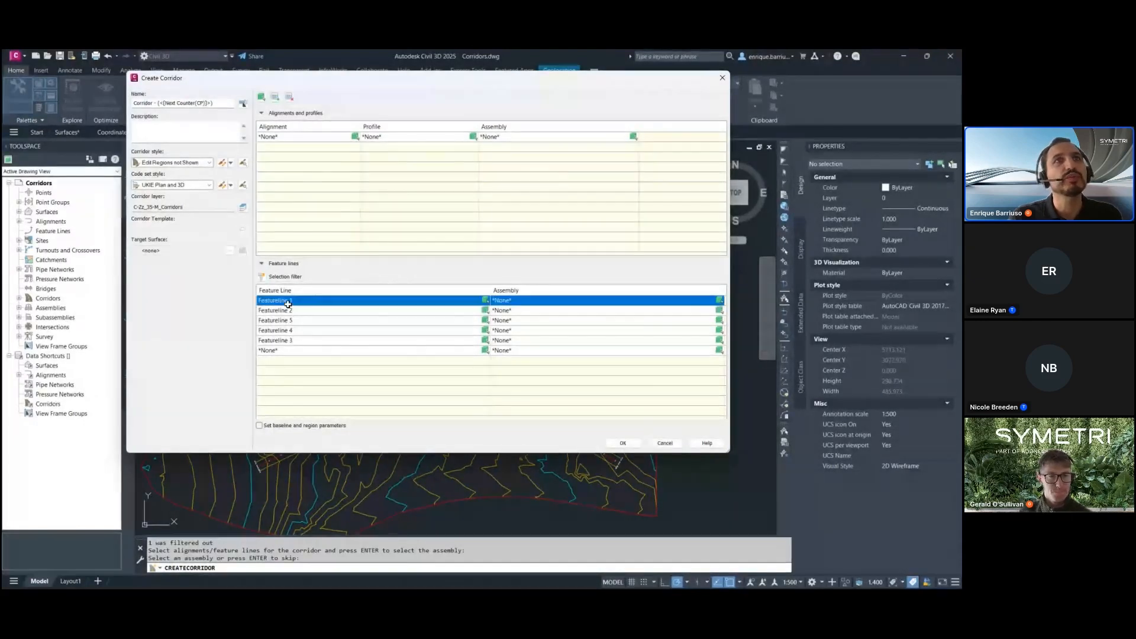
pyautogui.keyDown('shift'); pyautogui.click(290, 339); pyautogui.keyUp('shift')
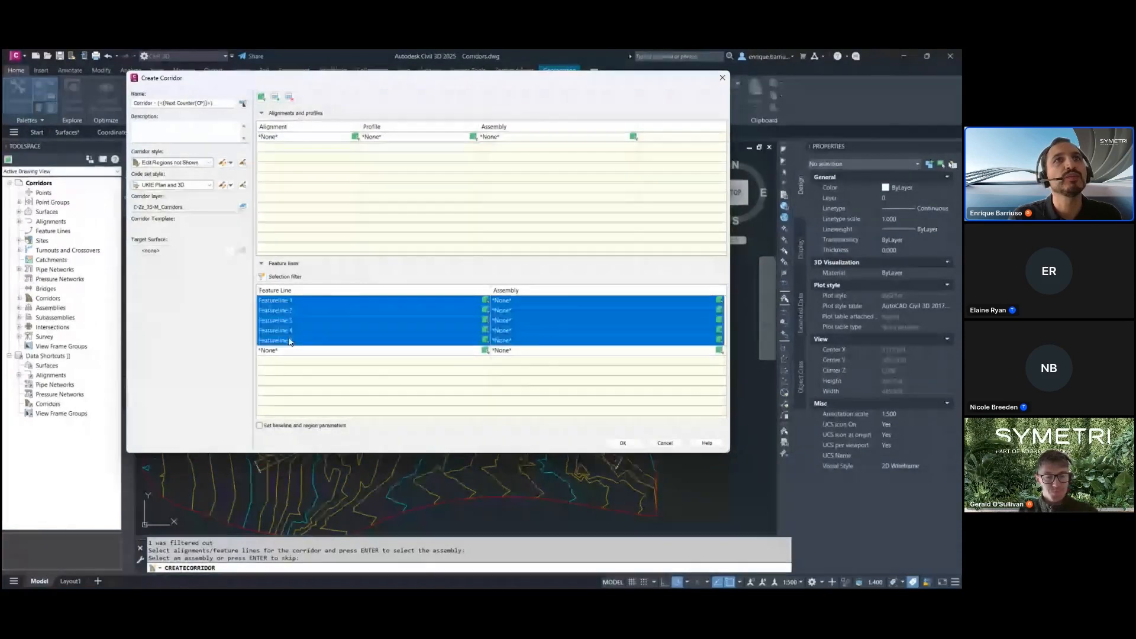
pyautogui.click(289, 97)
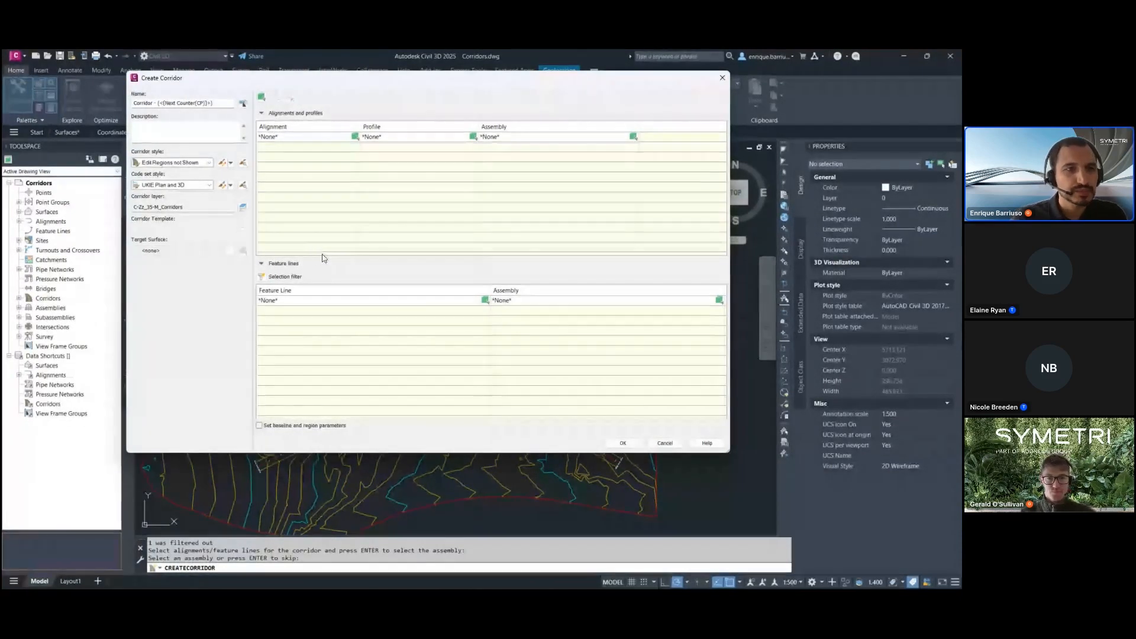
# Filter the corridor's feature line selection by name with the pattern *1
pyautogui.click(263, 278)
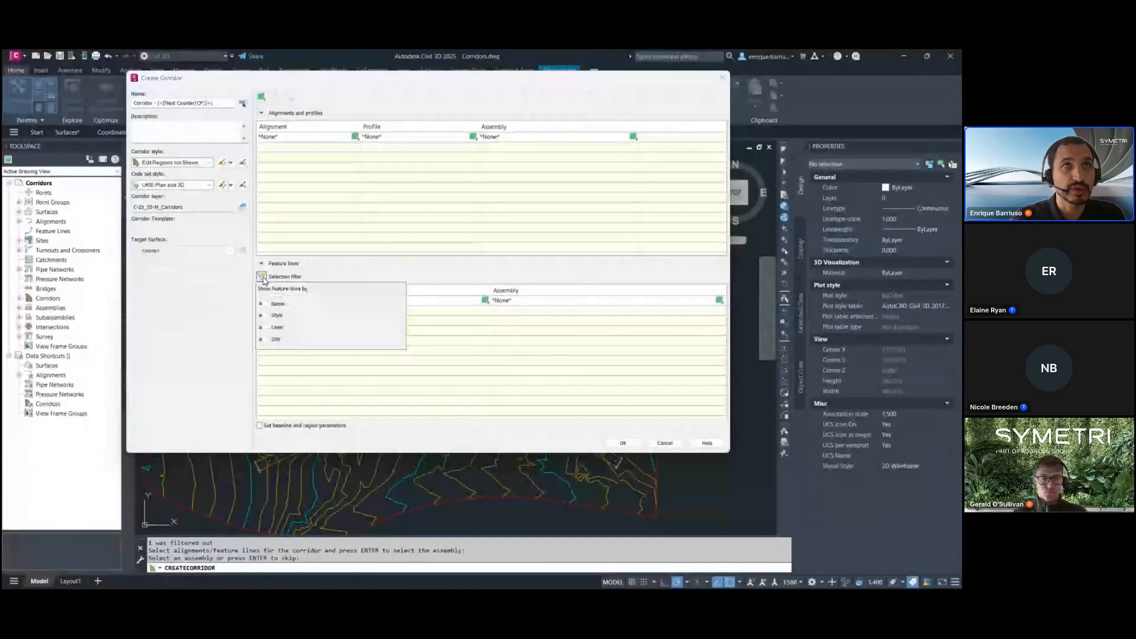
pyautogui.click(263, 304)
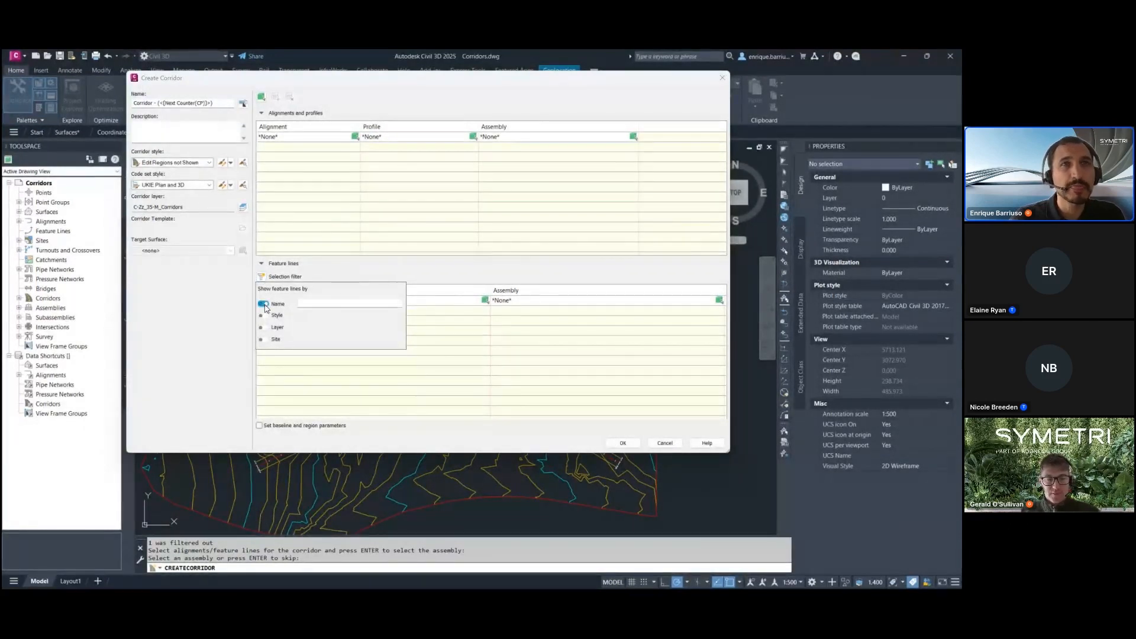
pyautogui.click(311, 304)
pyautogui.write('*')
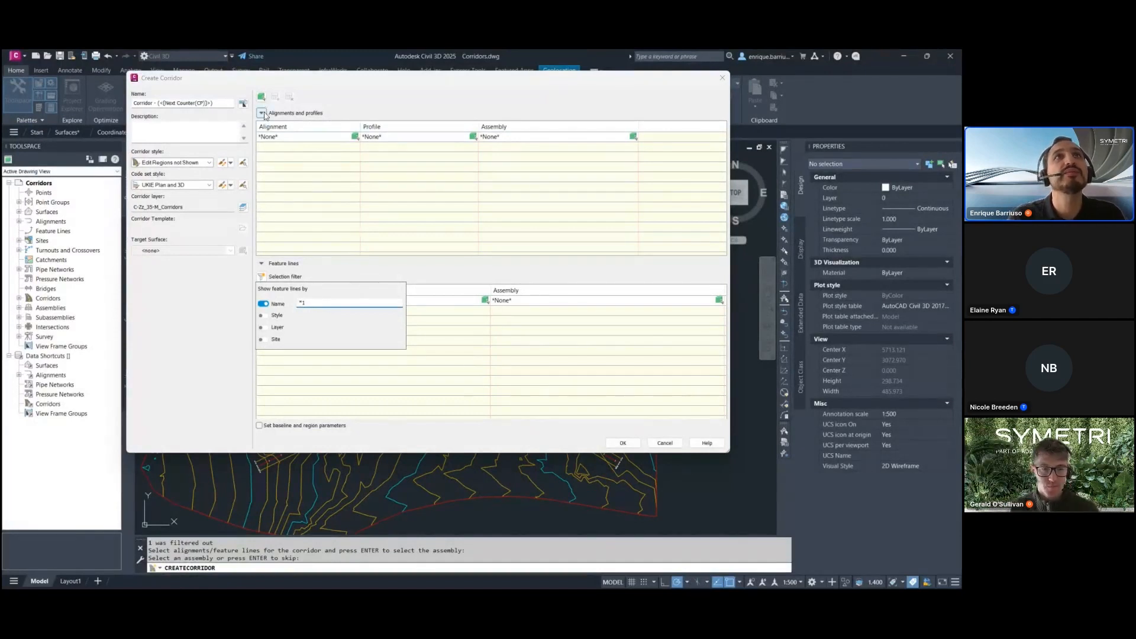
pyautogui.click(364, 265)
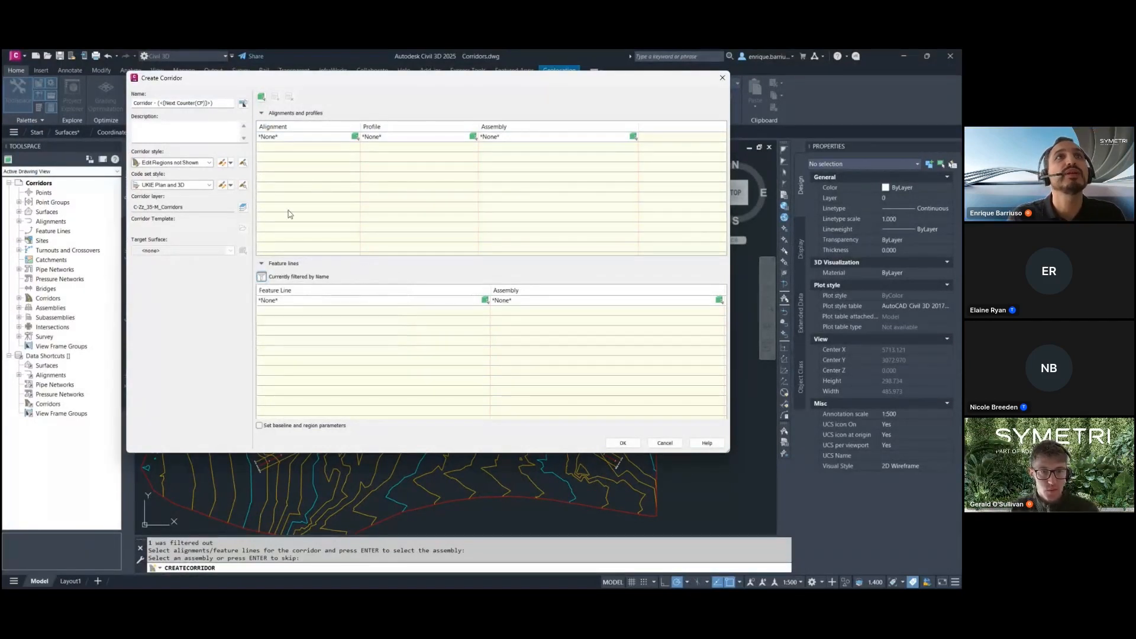
# Select across the group of parallel feature lines west of the roads for the corridor, skipping the assembly
pyautogui.click(261, 97)
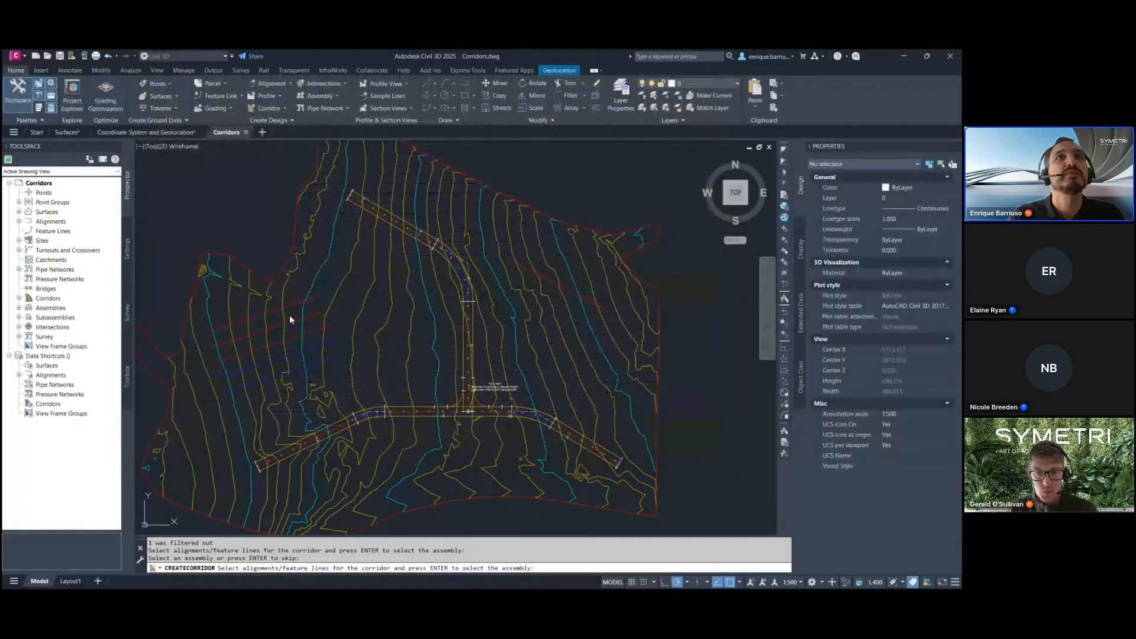
pyautogui.click(296, 395)
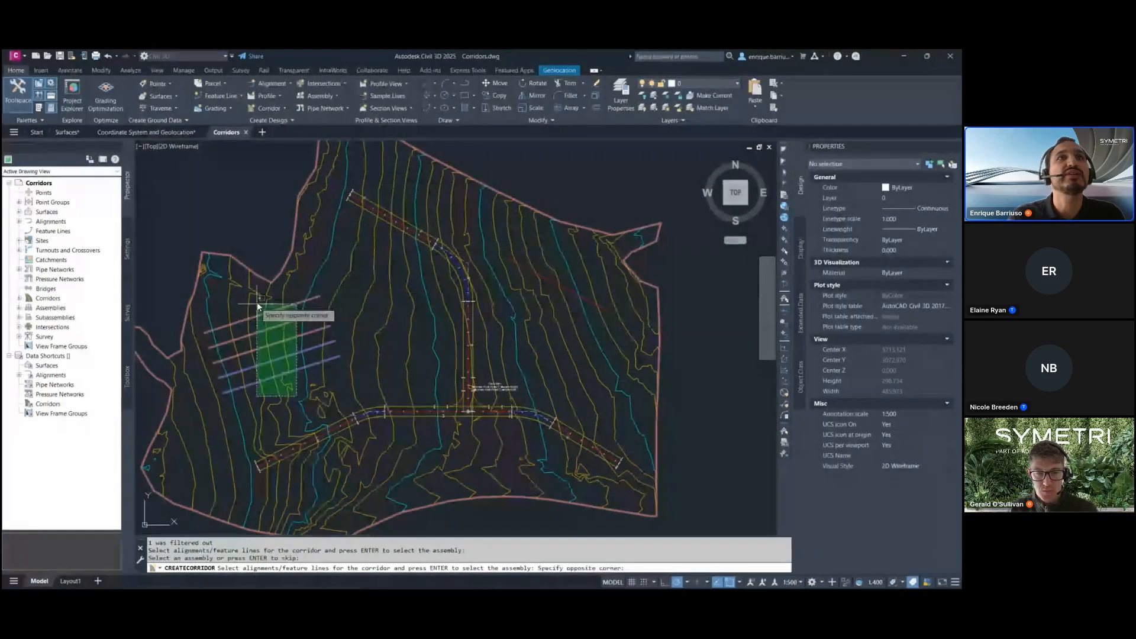
pyautogui.click(256, 301)
pyautogui.press('Return')
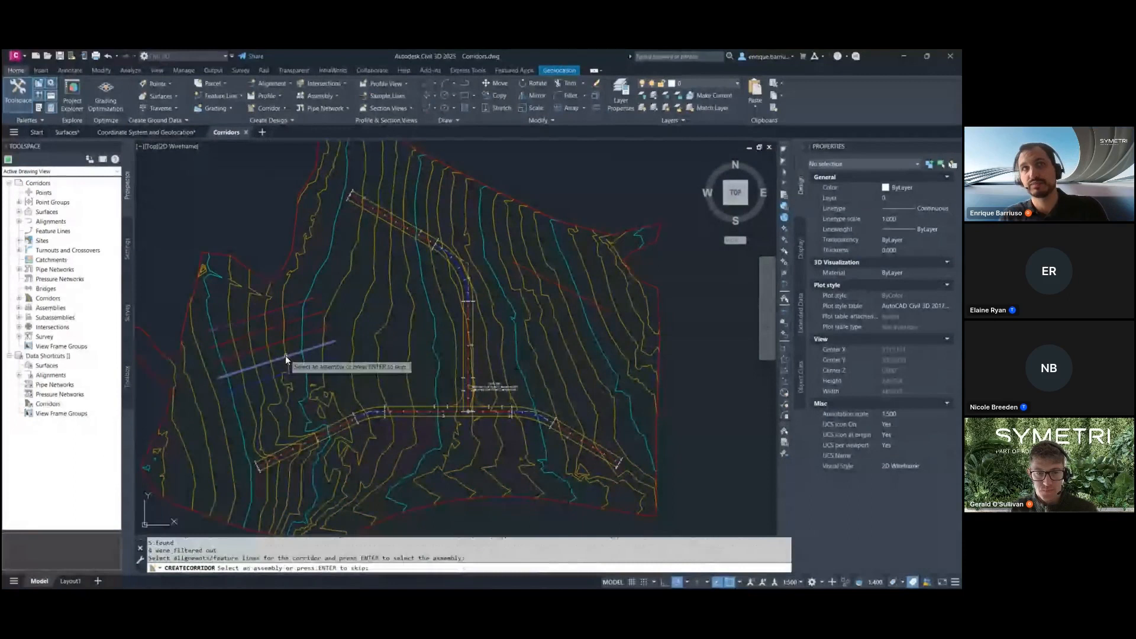
pyautogui.press('Return')
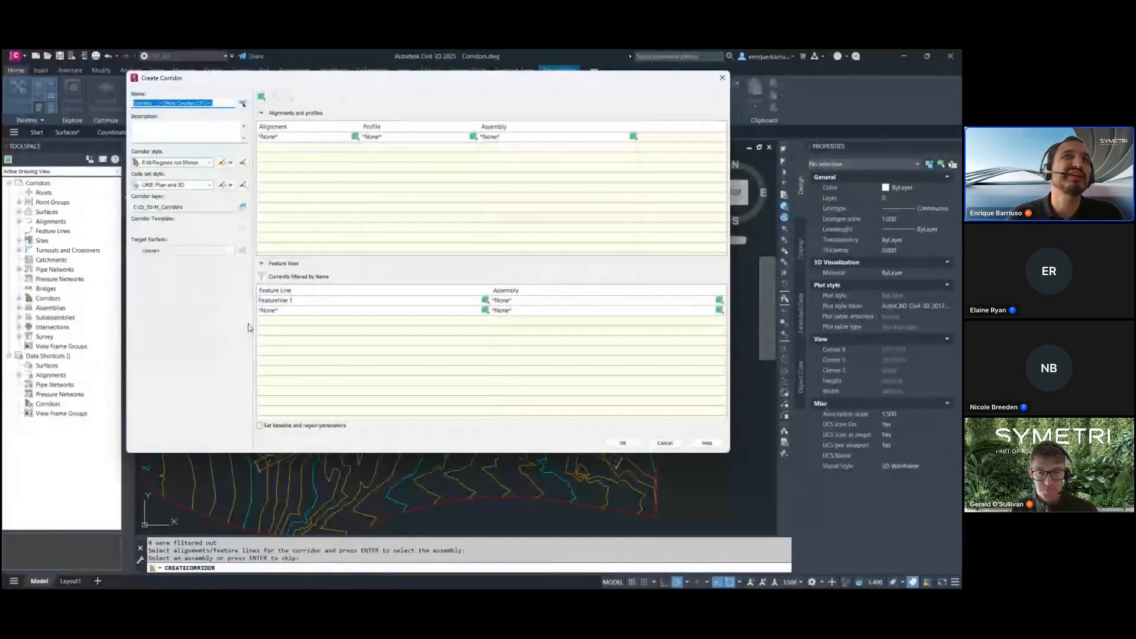
# Remove the Featureline 1 entry from the new corridor's feature line baseline list
pyautogui.click(262, 277)
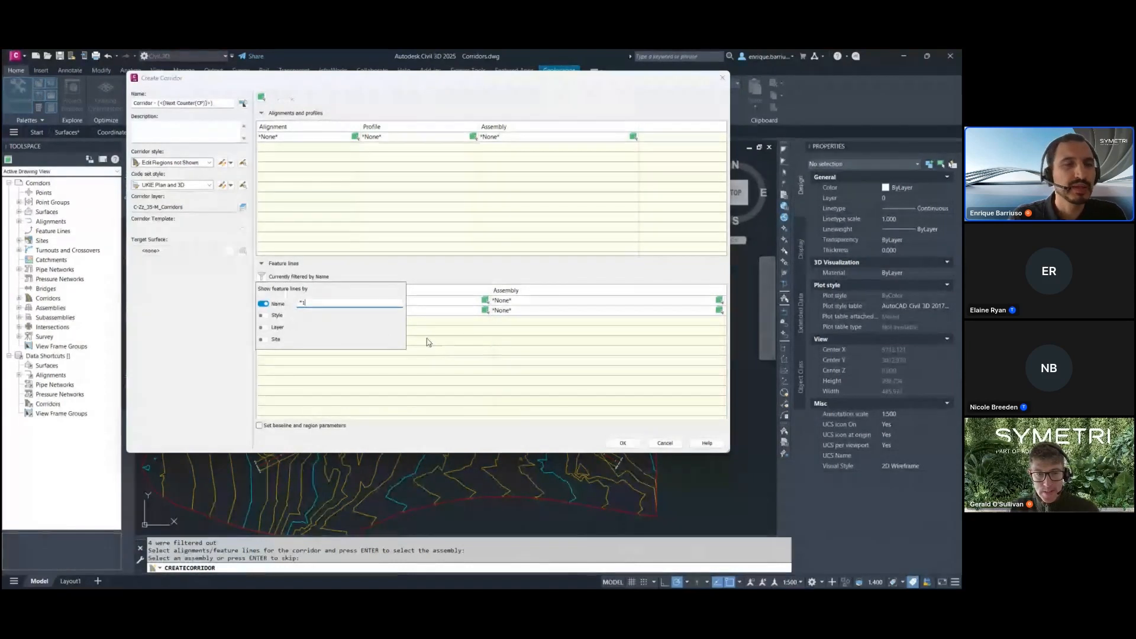
pyautogui.click(437, 302)
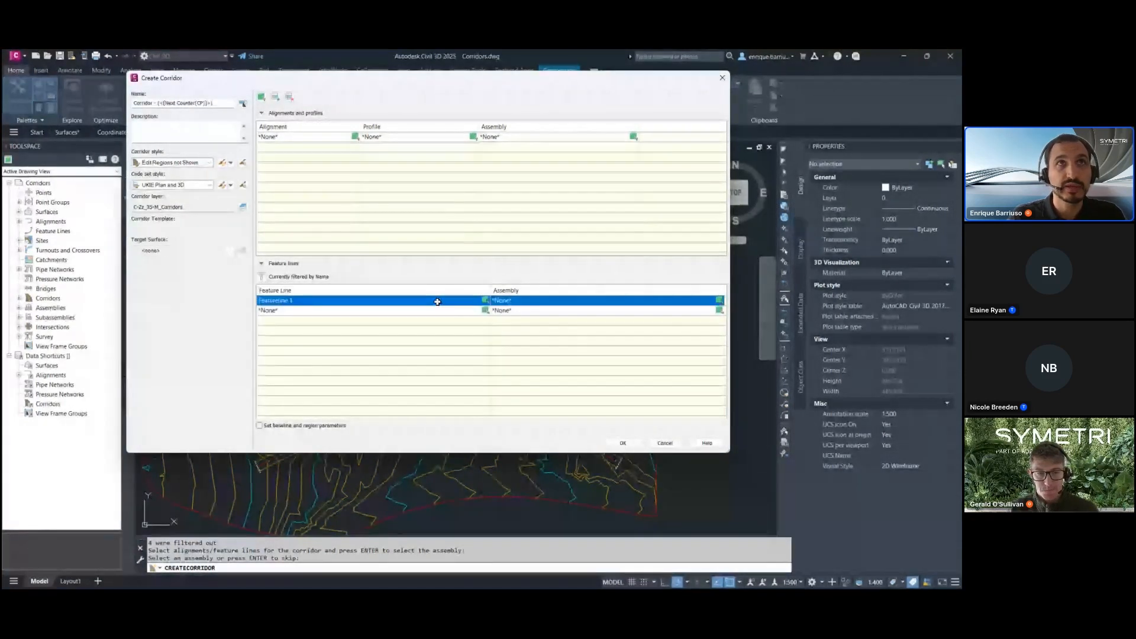
pyautogui.click(289, 97)
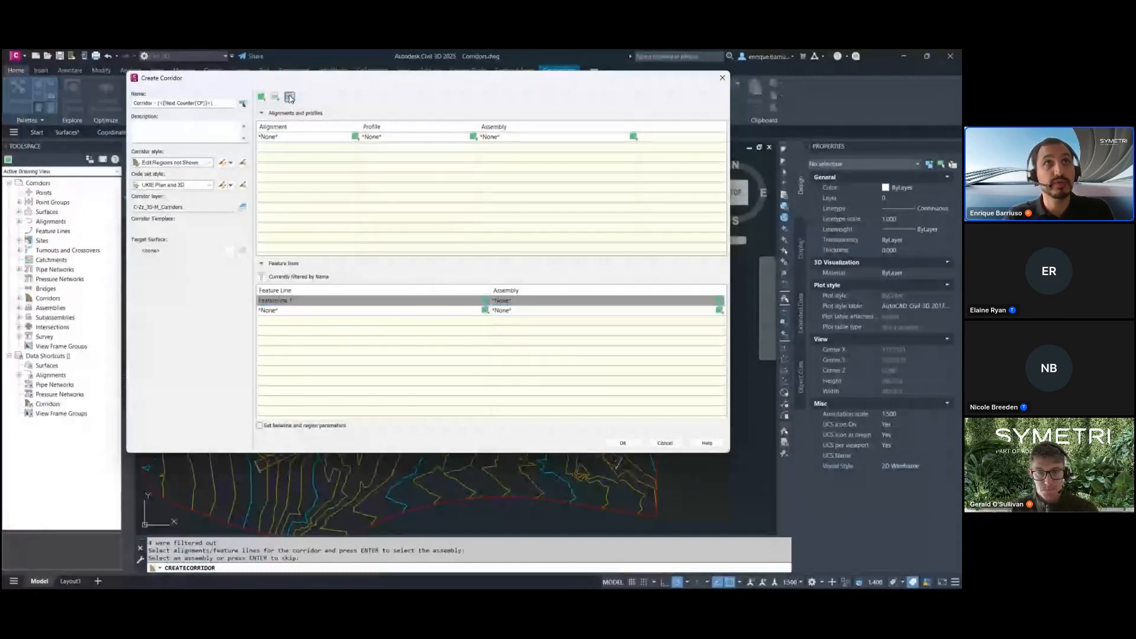
# Filter the corridor's feature line selection by style instead of name, keeping only the Ditch style
pyautogui.click(263, 277)
pyautogui.click(263, 315)
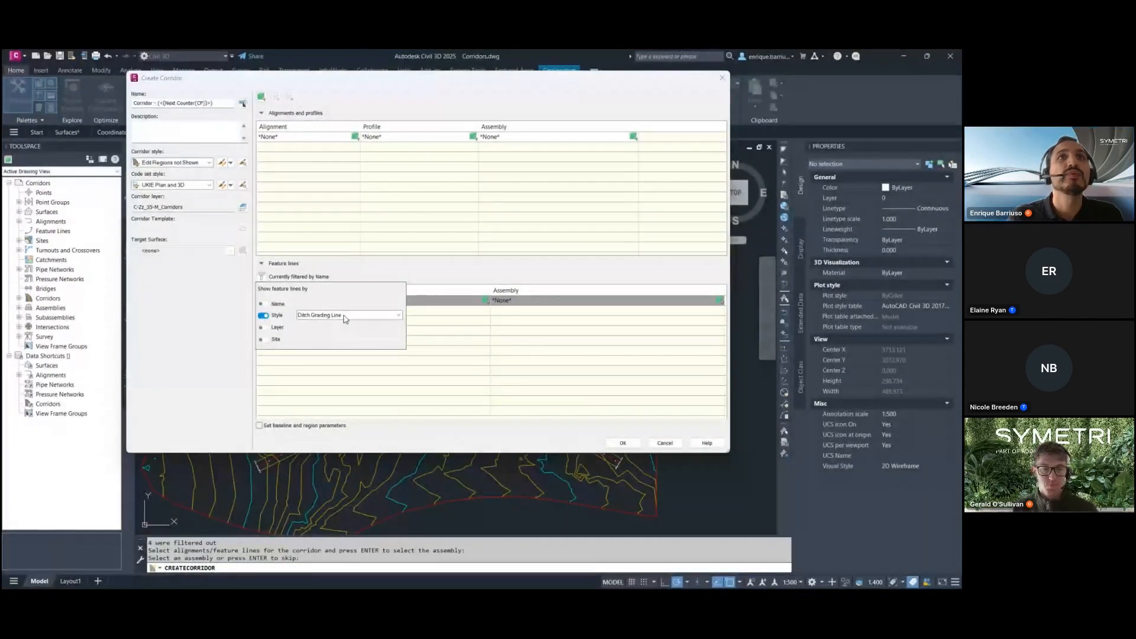
pyautogui.click(344, 315)
pyautogui.click(310, 325)
pyautogui.click(311, 332)
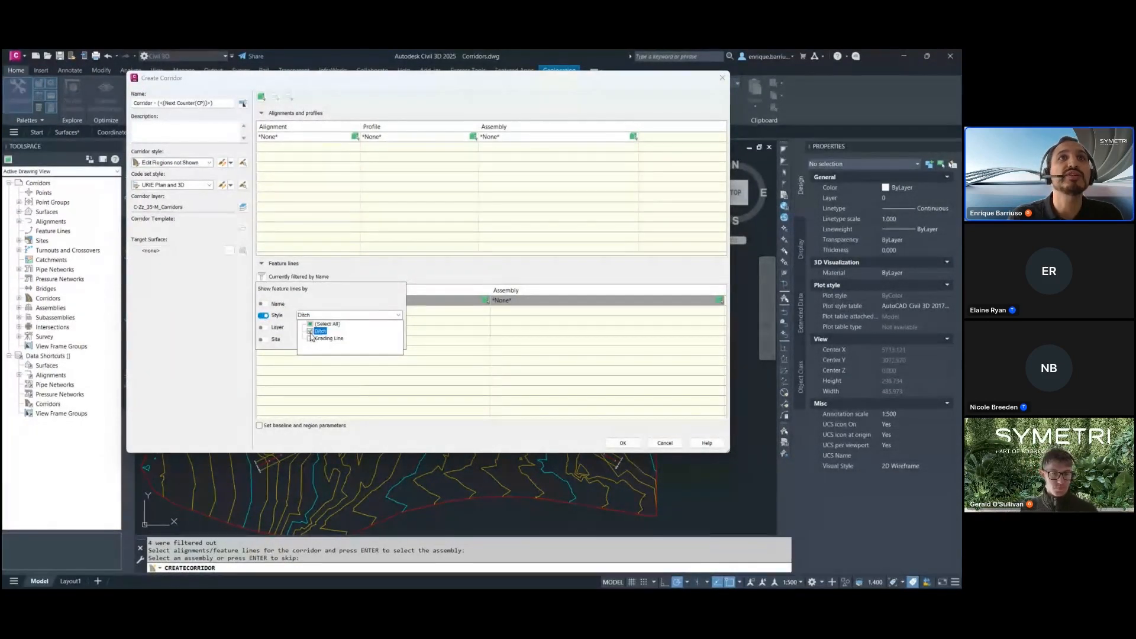
pyautogui.click(379, 370)
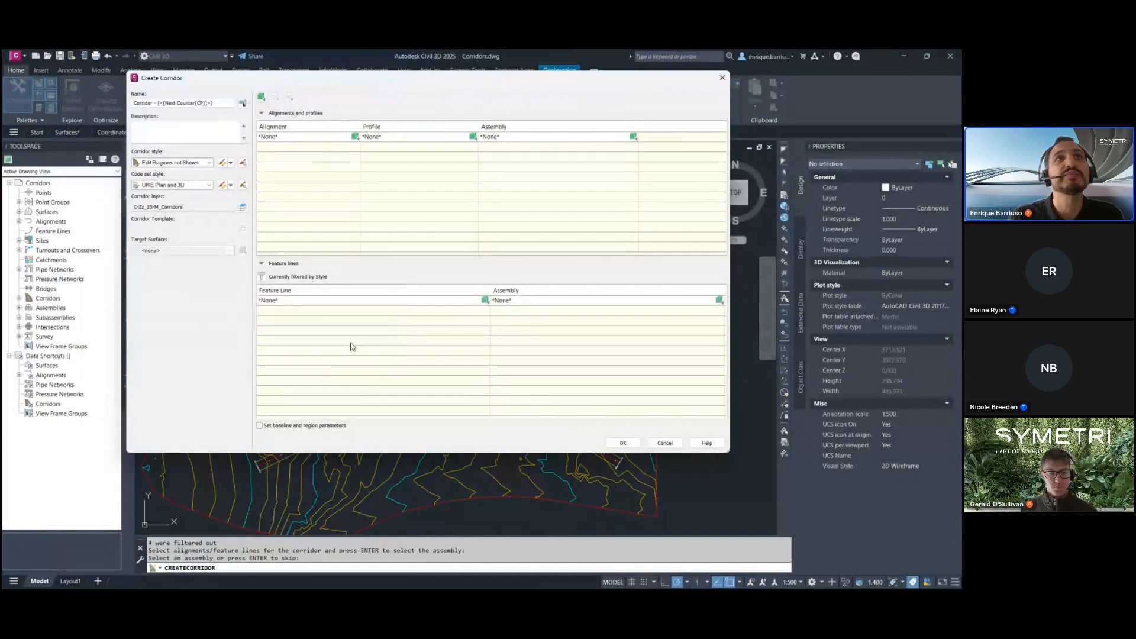
# Select across the parallel feature lines west of the roads with the style filter active, skipping the assembly
pyautogui.click(265, 100)
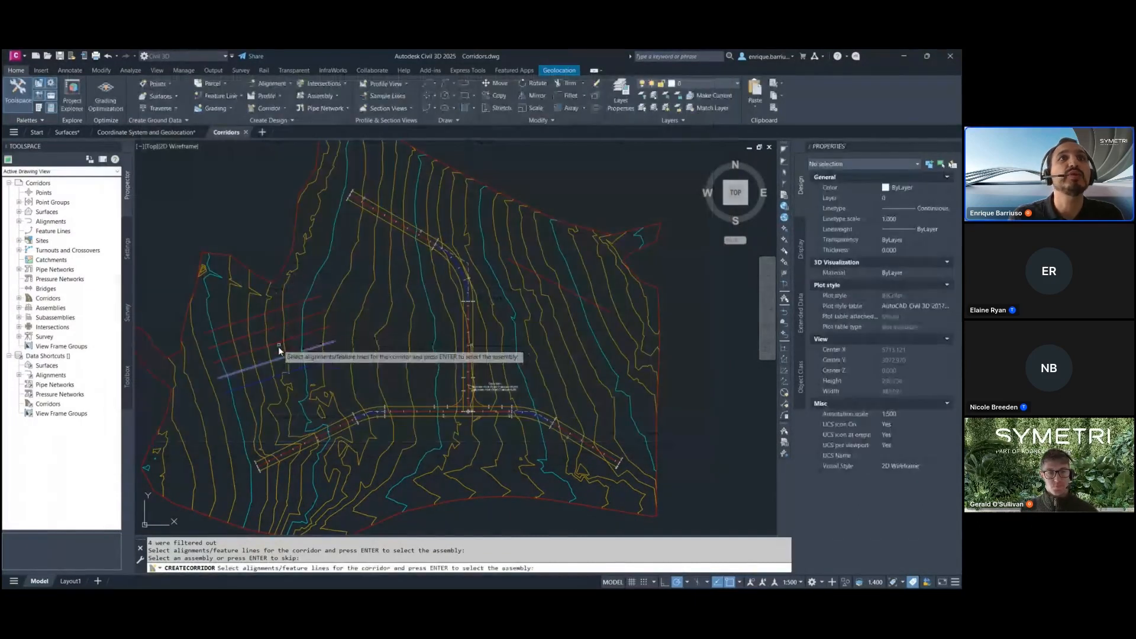
pyautogui.click(291, 391)
pyautogui.click(261, 304)
pyautogui.press('Return')
pyautogui.press('Return')
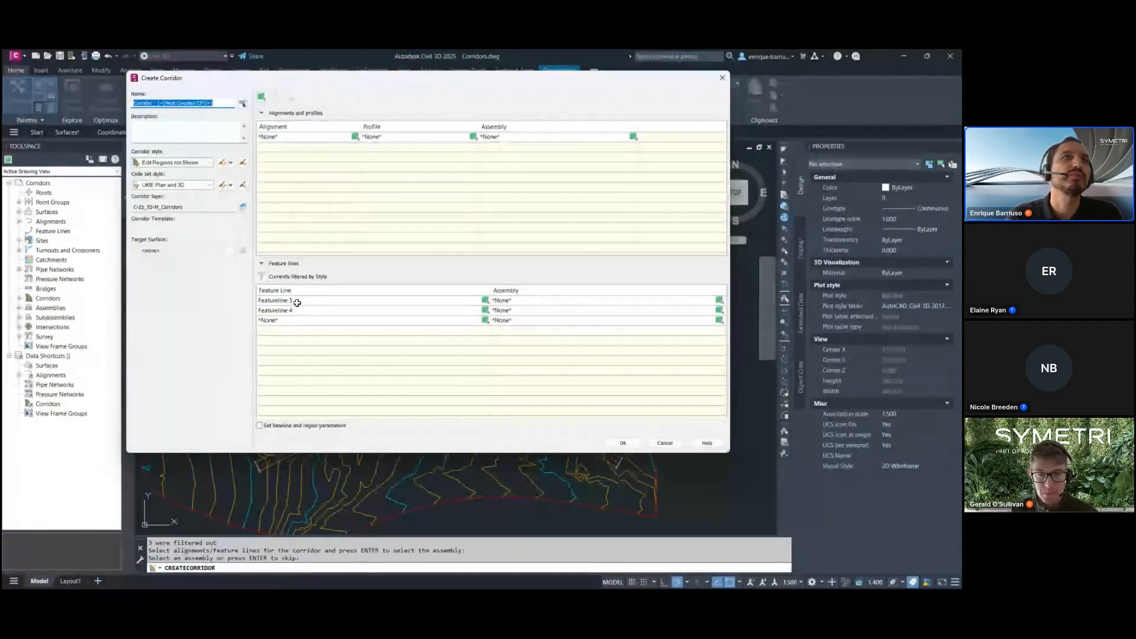
# Remove both style-filtered feature lines from the new corridor's baseline list
pyautogui.click(261, 276)
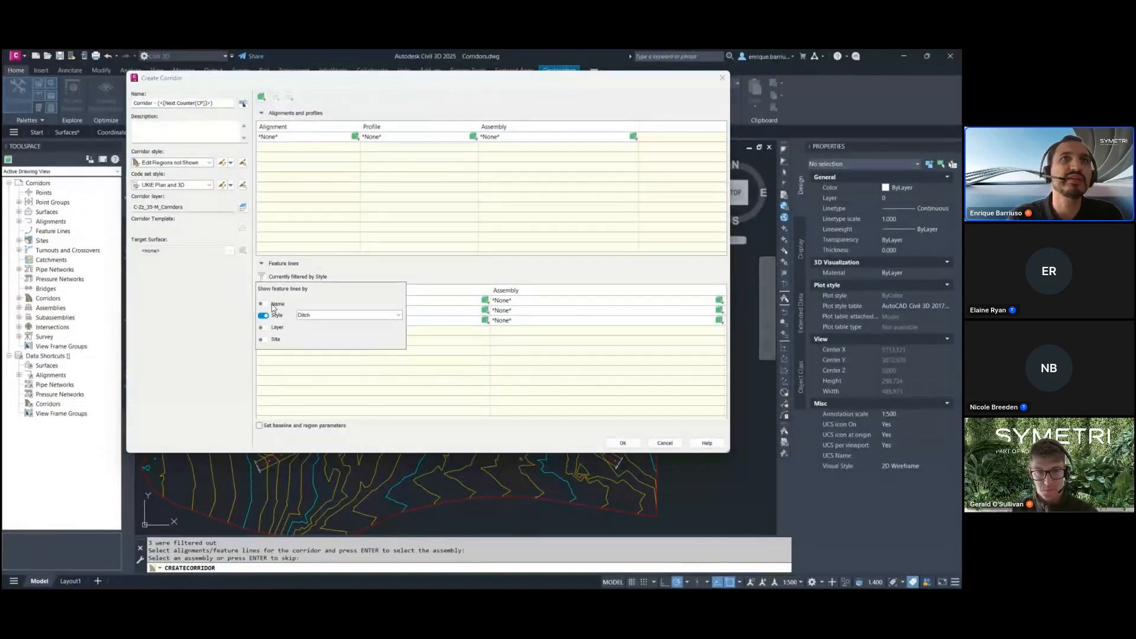
pyautogui.click(398, 273)
pyautogui.click(388, 300)
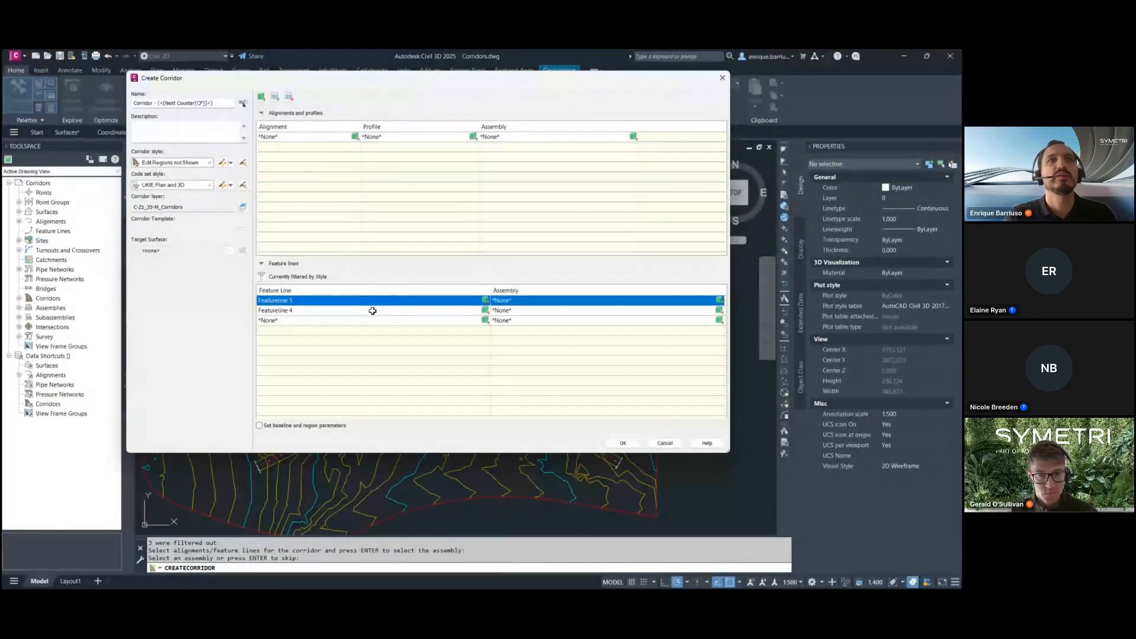
pyautogui.keyDown('shift'); pyautogui.click(366, 312); pyautogui.keyUp('shift')
pyautogui.click(289, 97)
# Filter the corridor's feature line selection by layer instead of style, keeping only the 15_10_30-T_Grading layer
pyautogui.click(265, 276)
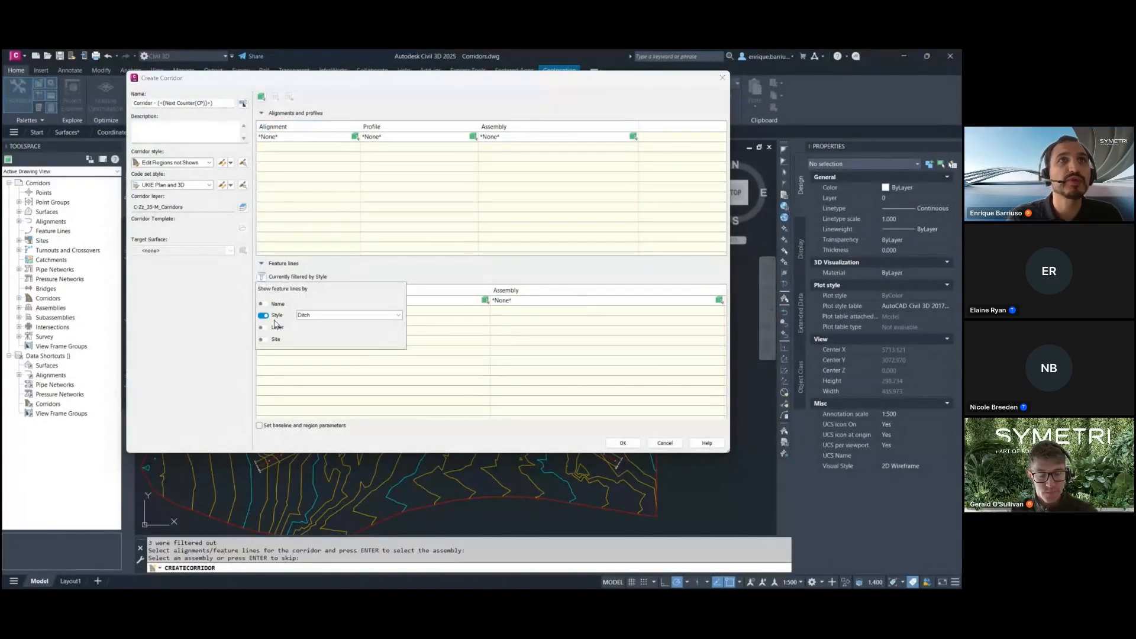
pyautogui.click(264, 329)
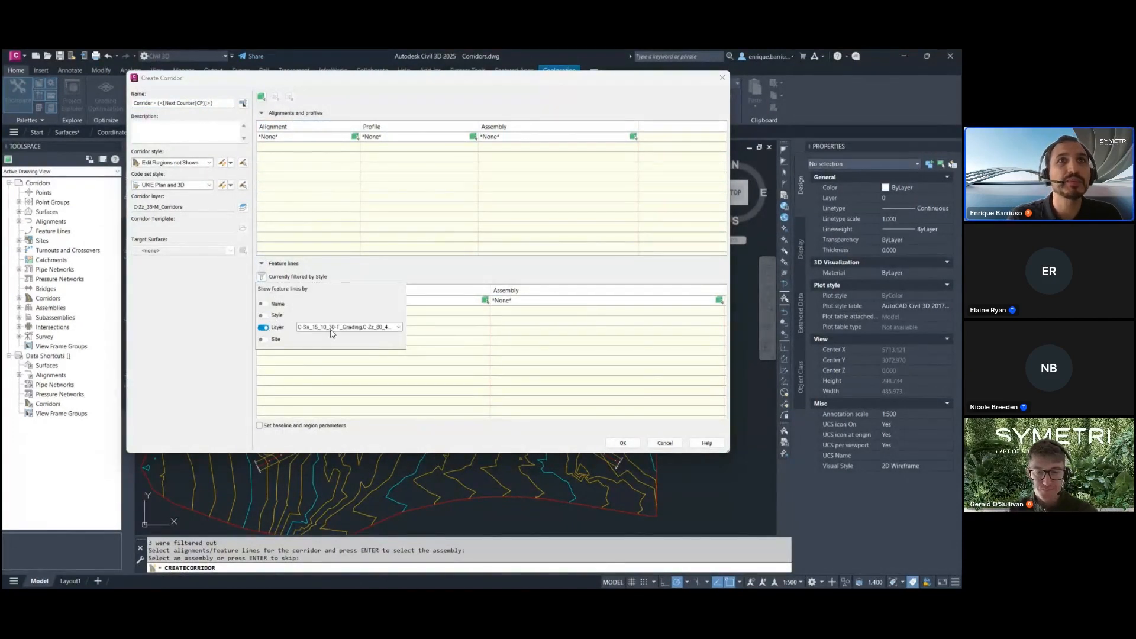
pyautogui.click(338, 328)
pyautogui.click(310, 336)
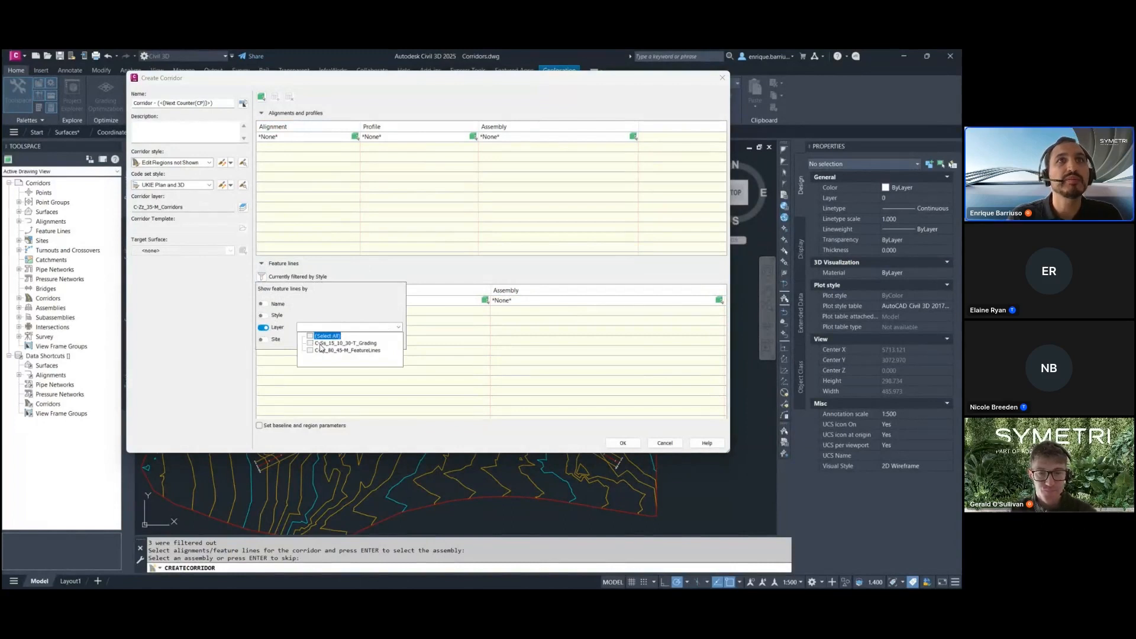
pyautogui.click(311, 344)
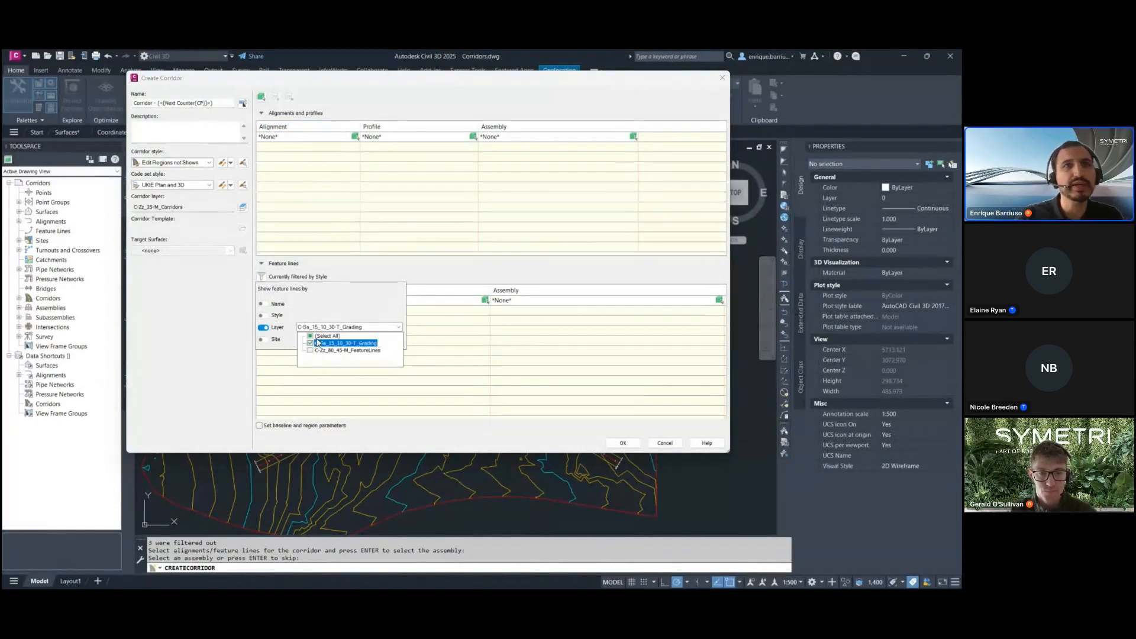
# Select across the parallel feature lines west of the roads with the layer filter active, skipping the assembly
pyautogui.click(261, 97)
pyautogui.click(279, 392)
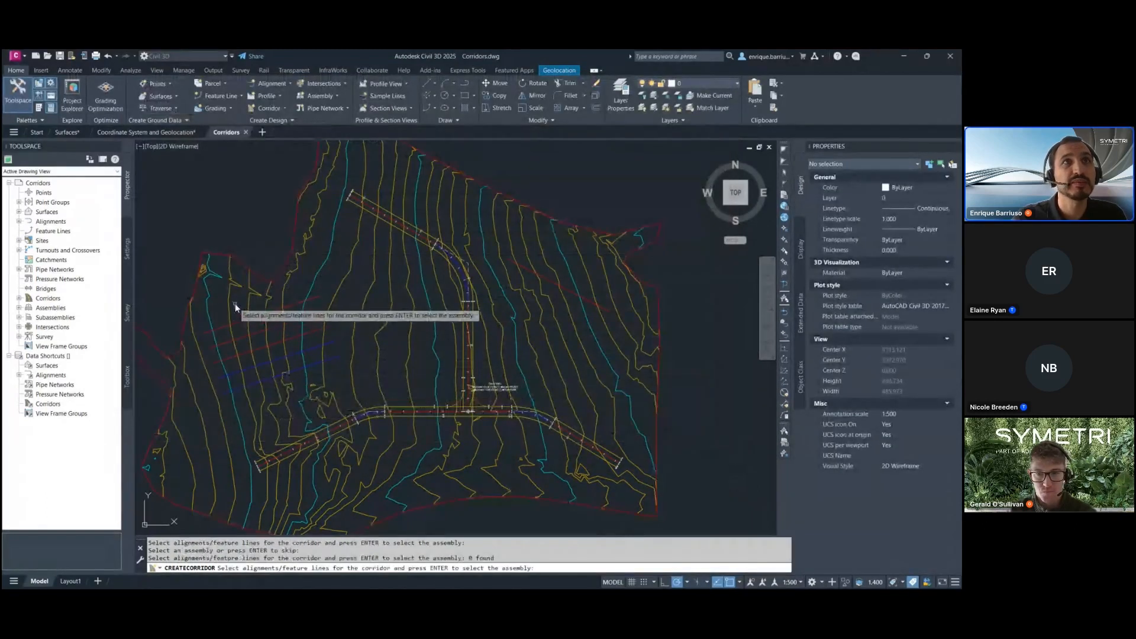
pyautogui.click(258, 396)
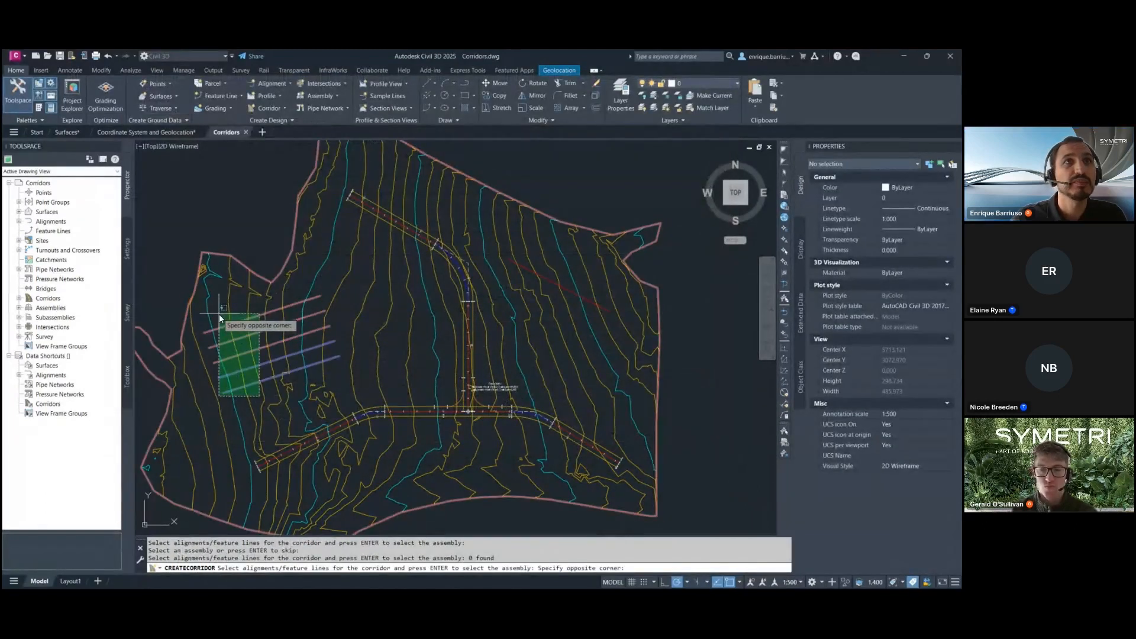
pyautogui.click(219, 314)
pyautogui.press('Return')
pyautogui.press('Return')
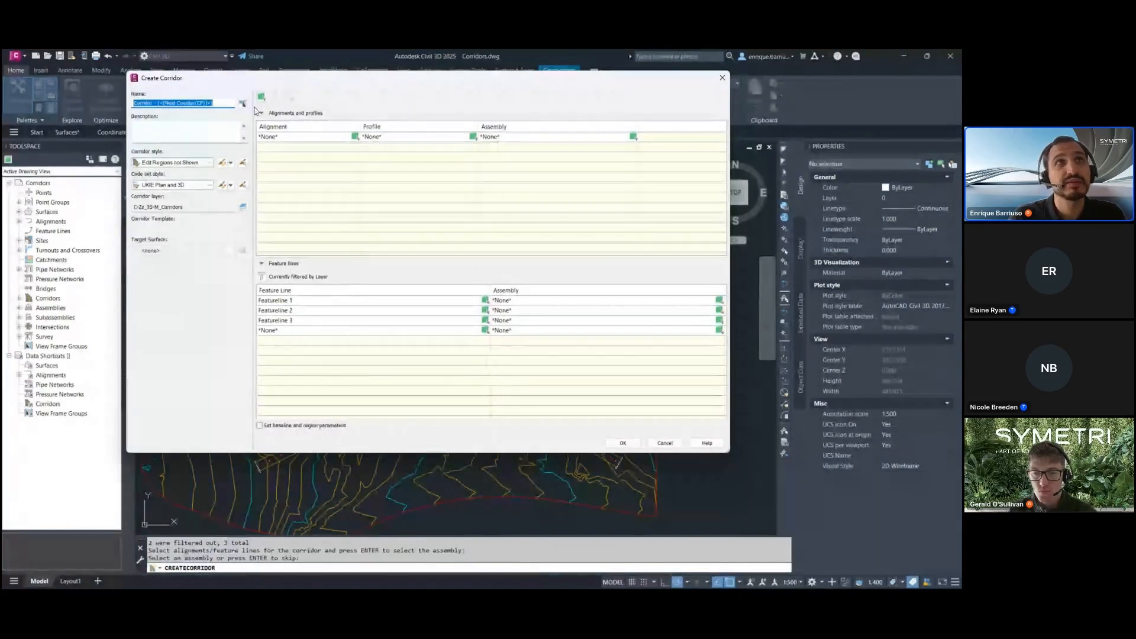
# Remove Featureline 1, 2 and 3 from the new corridor's baseline list
pyautogui.click(294, 320)
pyautogui.keyDown('shift'); pyautogui.click(296, 300); pyautogui.keyUp('shift')
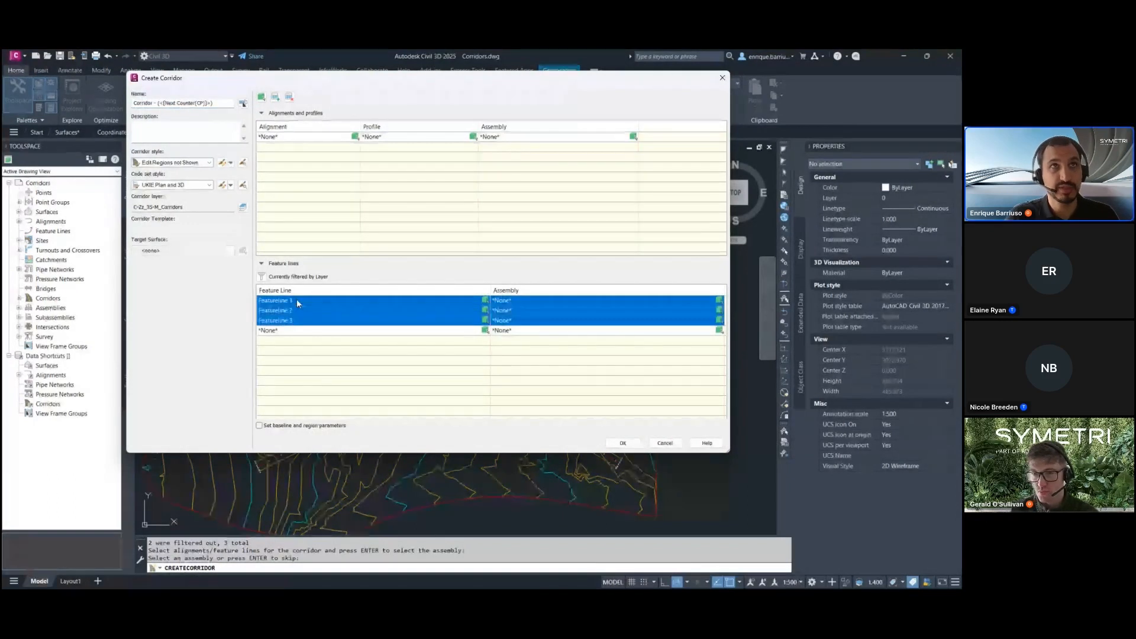
pyautogui.press('Delete')
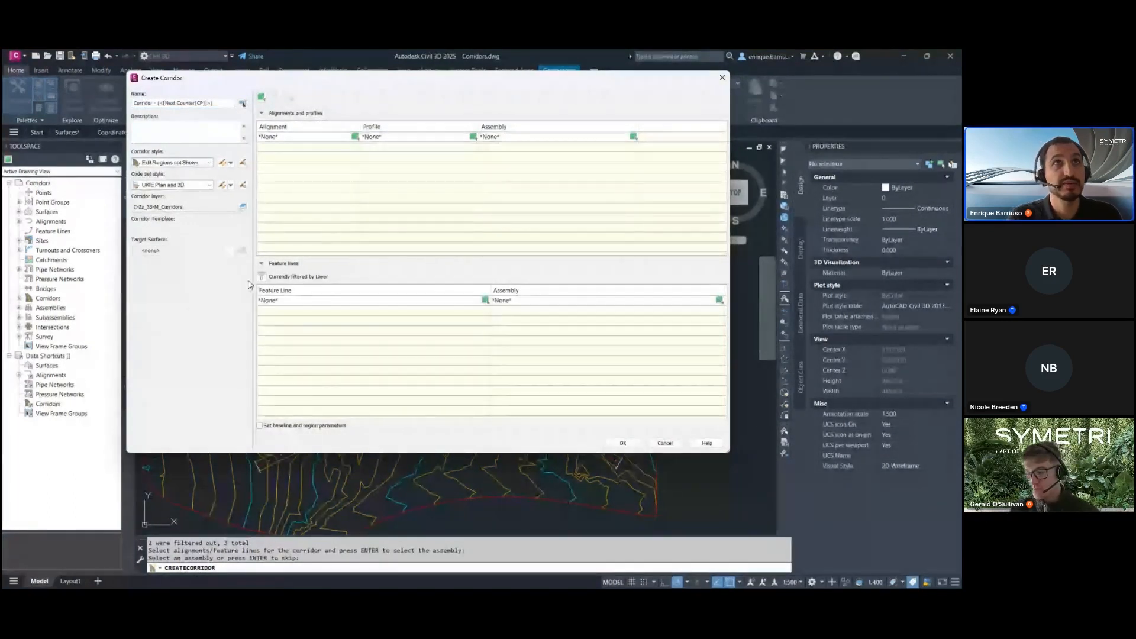
# Filter the corridor's feature line selection by site instead of layer, keeping only Site 2
pyautogui.click(260, 276)
pyautogui.click(263, 340)
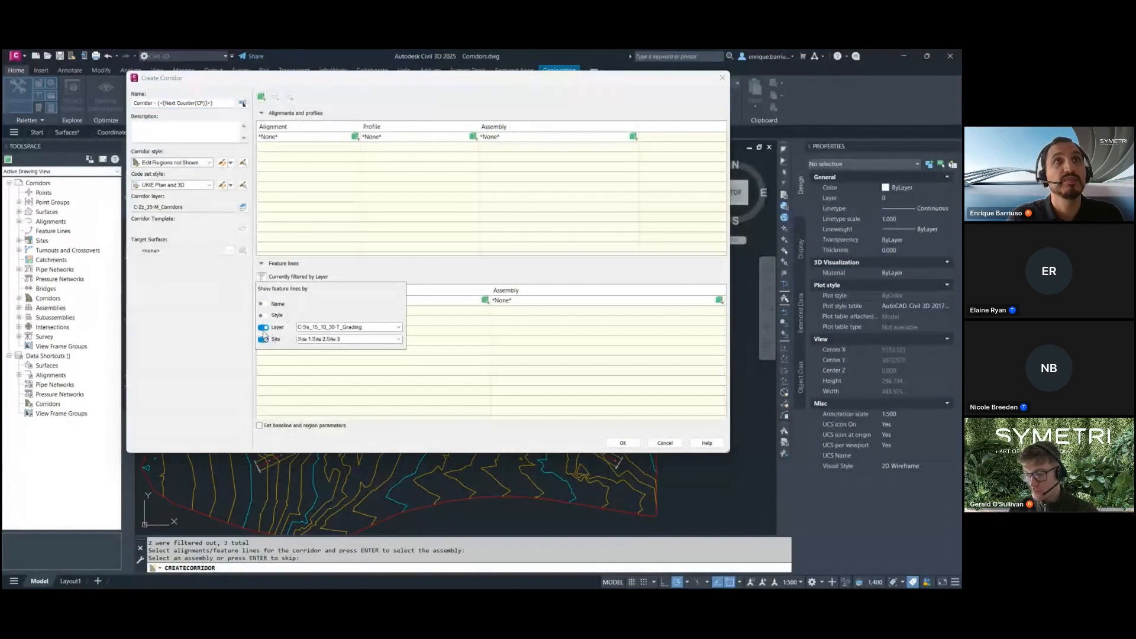
pyautogui.click(310, 340)
pyautogui.click(310, 355)
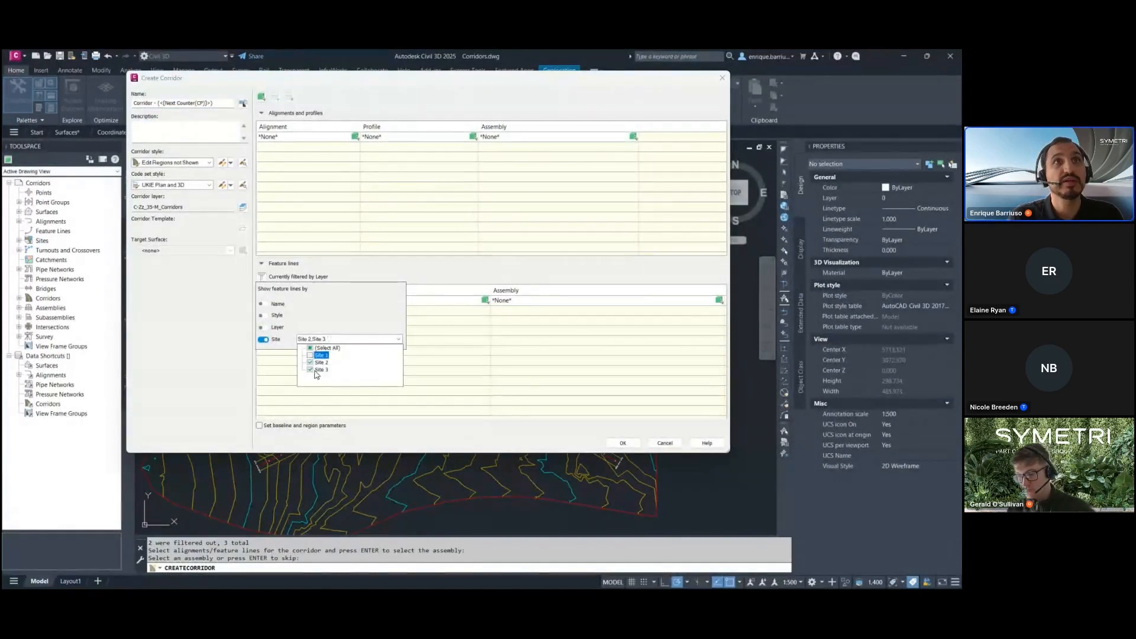
pyautogui.click(310, 369)
pyautogui.click(436, 380)
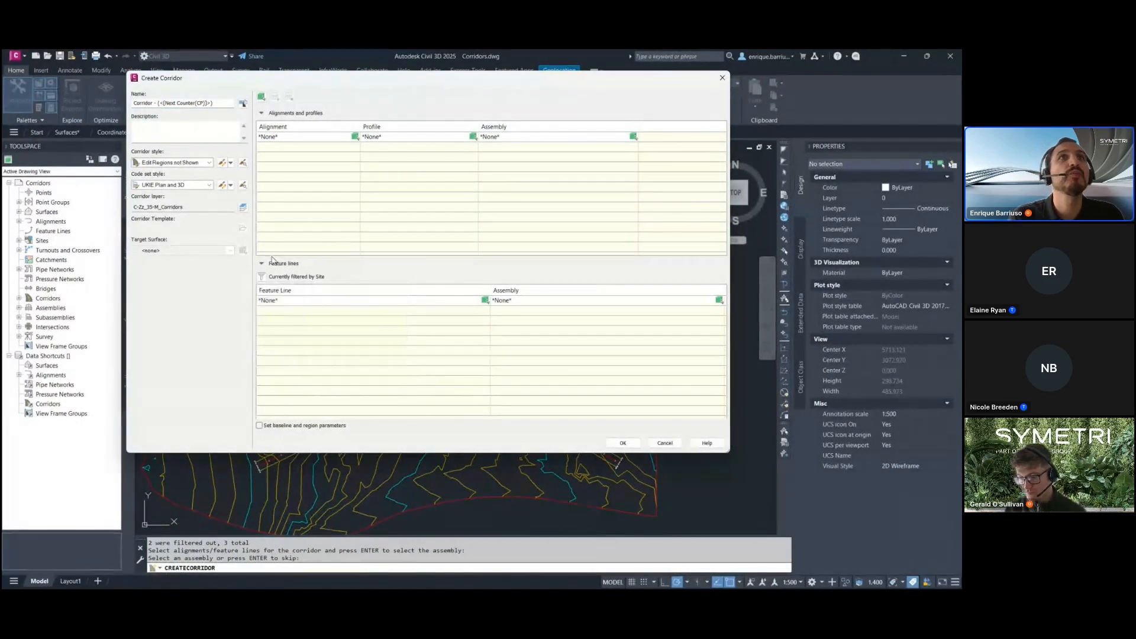
# Select across the parallel feature lines west of the roads with the site filter active, skipping the assembly
pyautogui.click(261, 96)
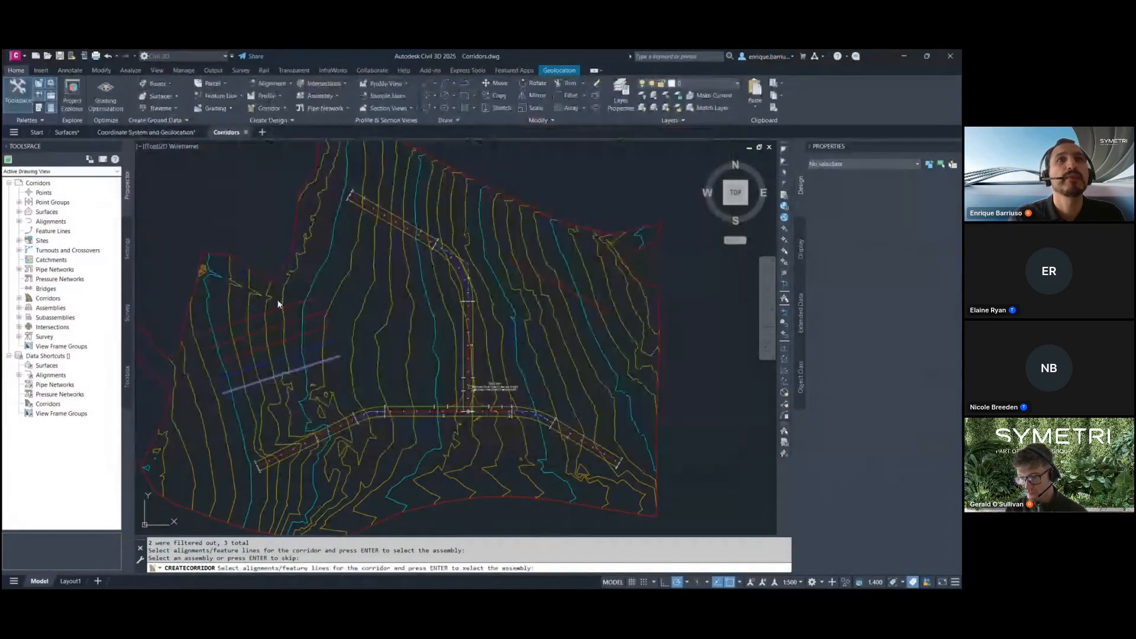
pyautogui.click(273, 392)
pyautogui.click(244, 311)
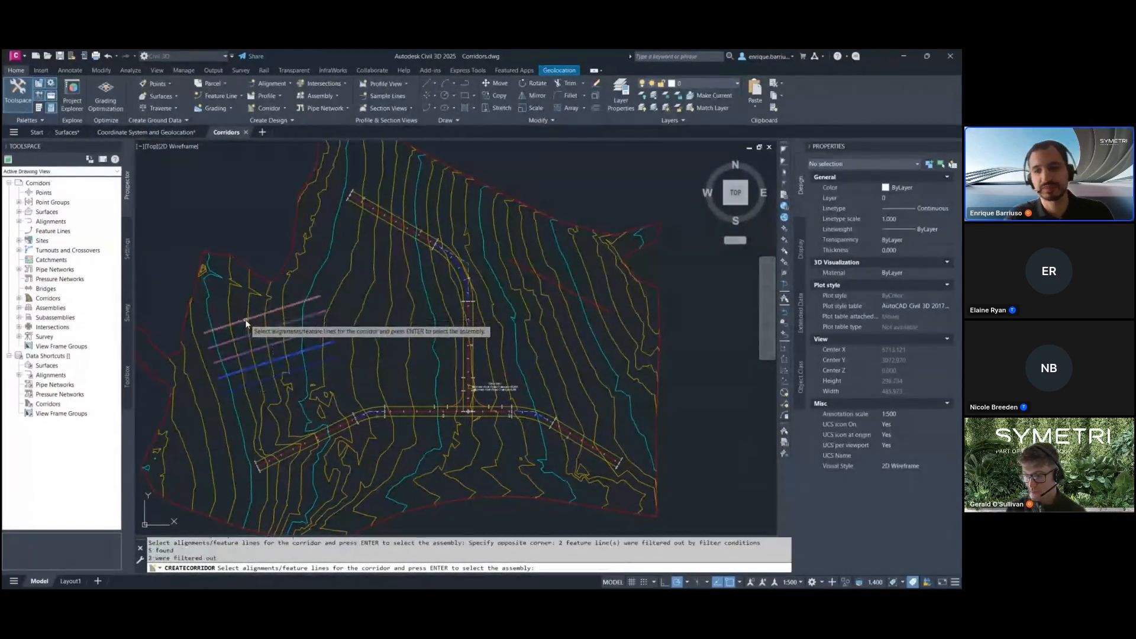
pyautogui.press('Return')
pyautogui.press('Return')
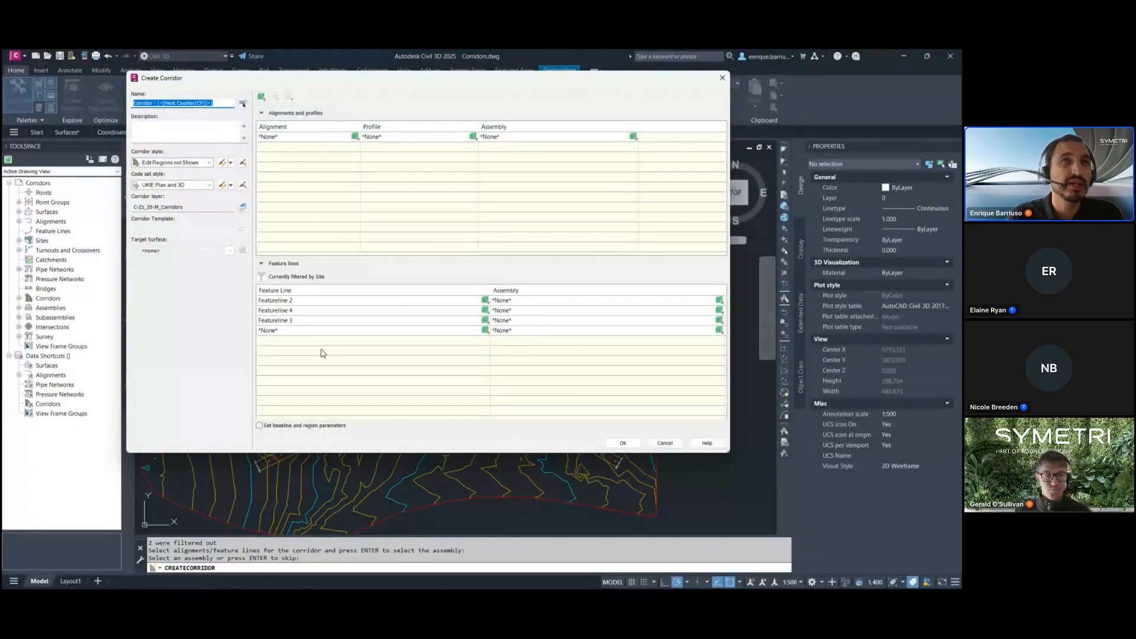
# Remove Featureline 2, 3 and 4 from the new corridor's baseline list
pyautogui.click(302, 320)
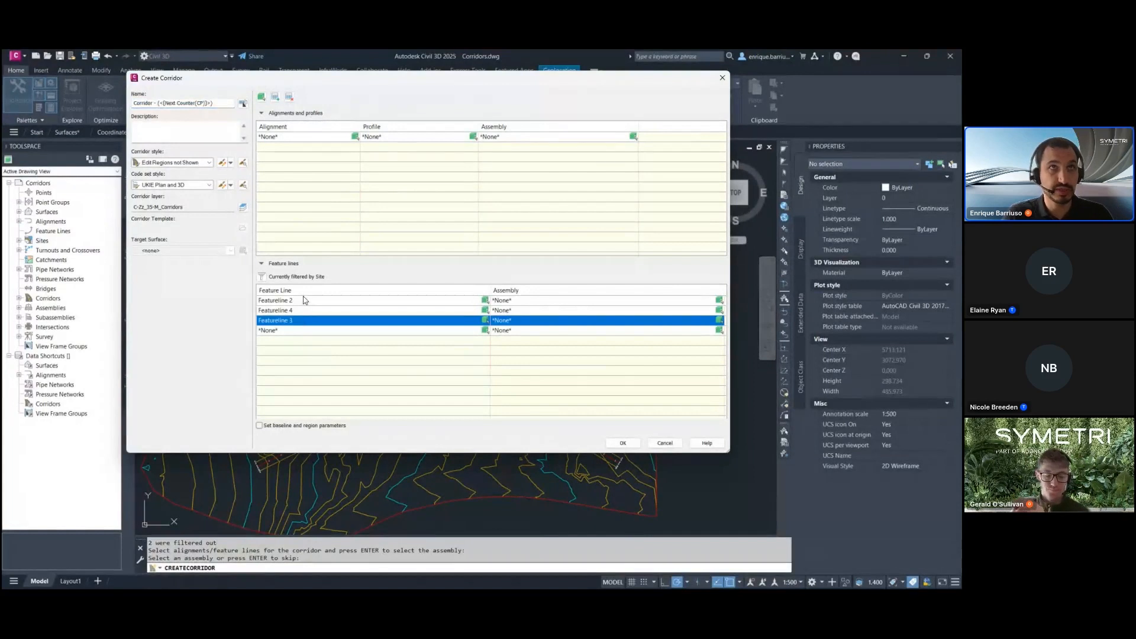
pyautogui.keyDown('shift'); pyautogui.click(301, 301); pyautogui.keyUp('shift')
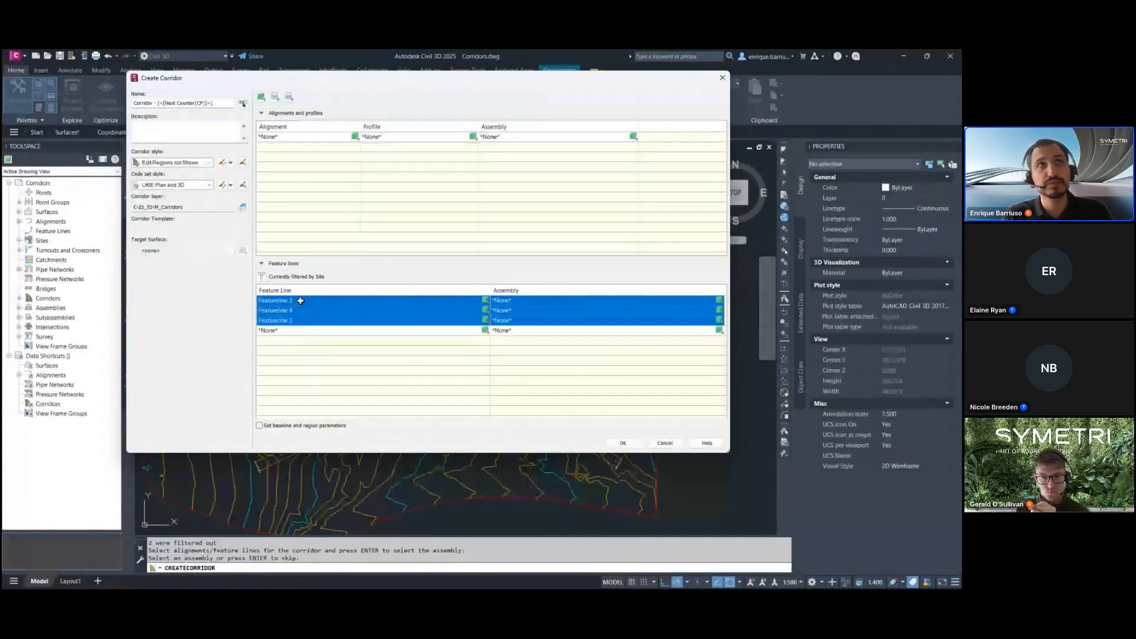
pyautogui.click(289, 97)
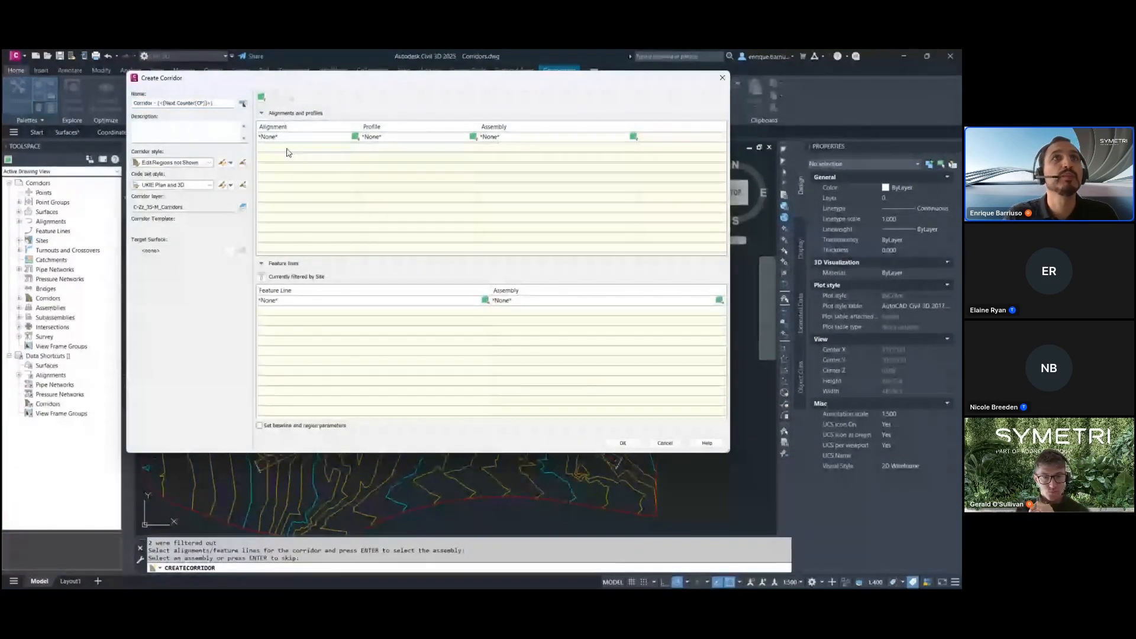
# Add the Ditch style filter to the Site 2 filter and select across the western parallel feature lines, skipping the assembly
pyautogui.click(262, 276)
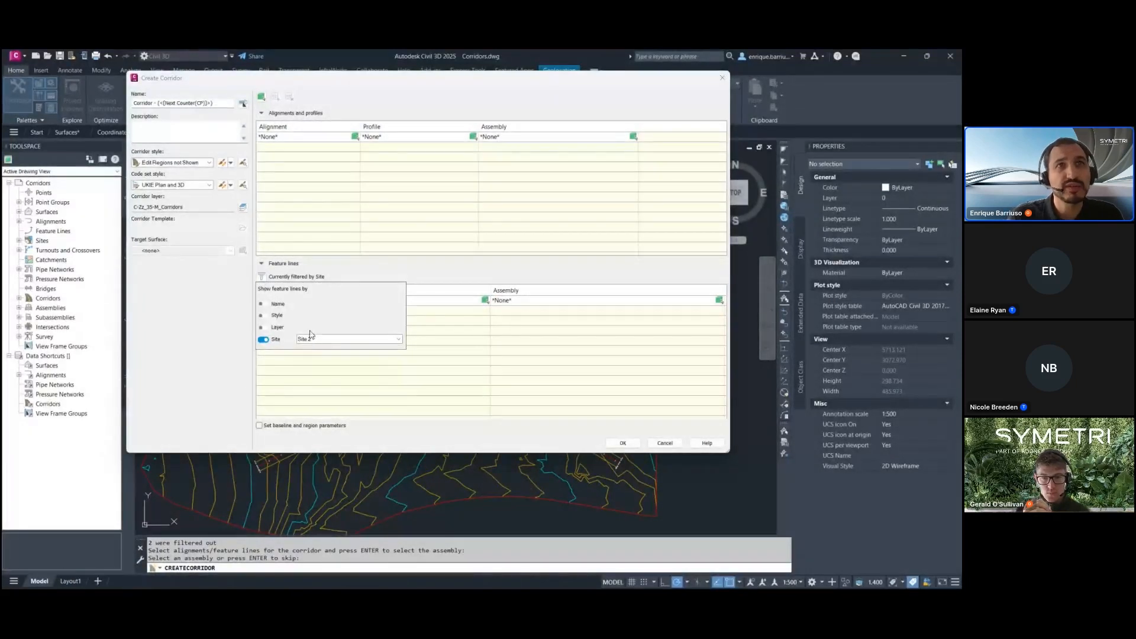
pyautogui.click(266, 316)
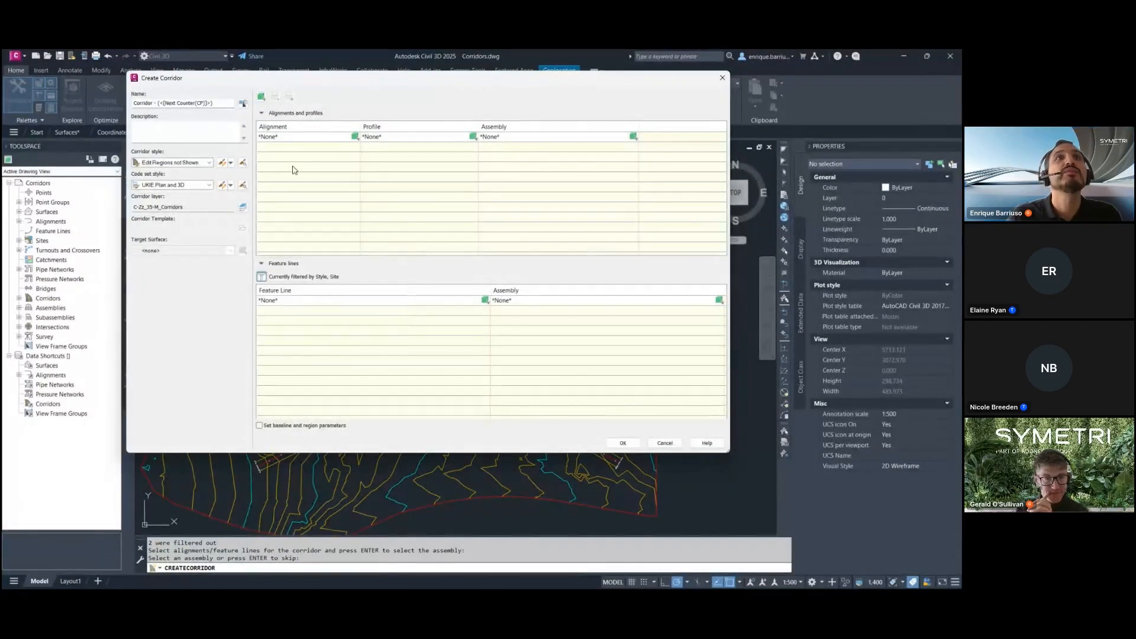
pyautogui.click(261, 96)
pyautogui.click(275, 389)
pyautogui.click(244, 315)
pyautogui.press('Return')
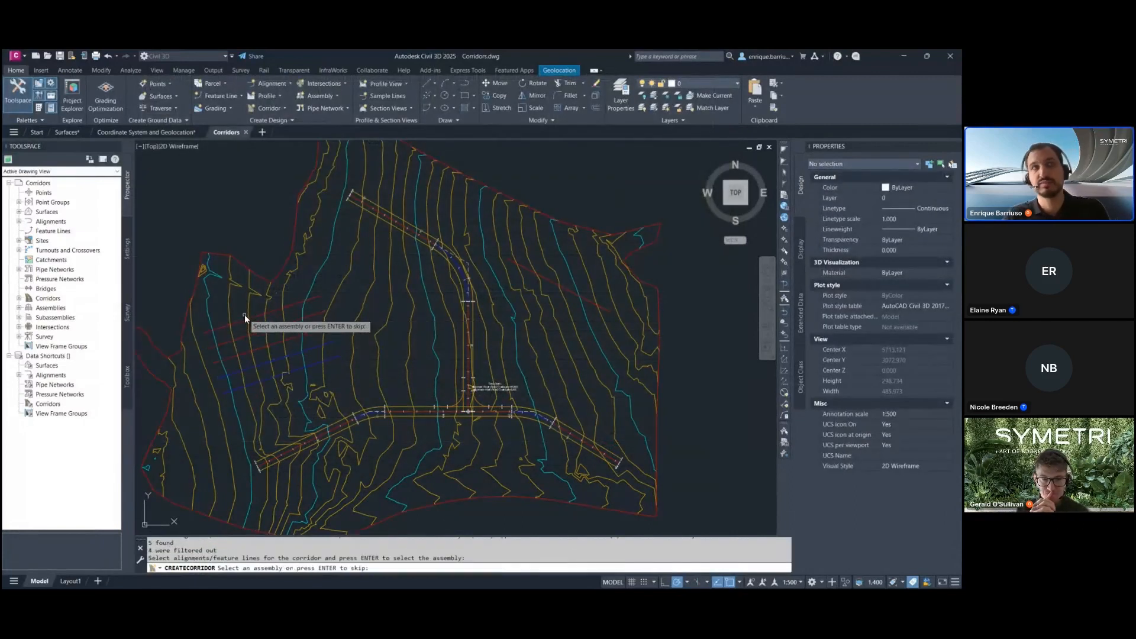
pyautogui.press('Return')
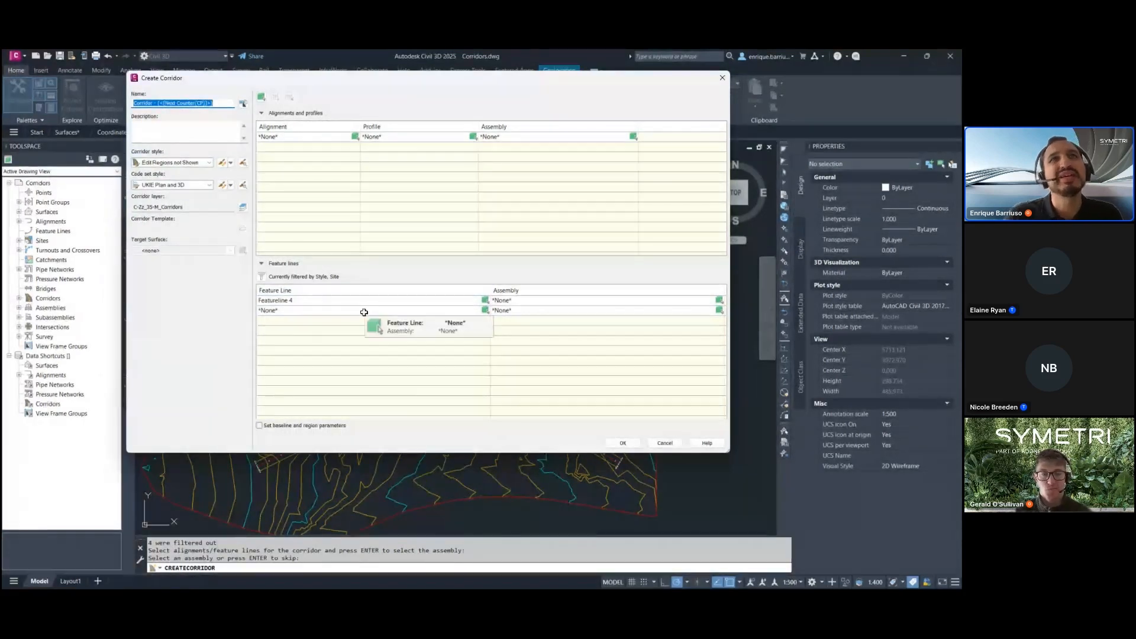
# Remove Featureline 4 from the new corridor's baseline list and turn off the style and site feature line filters
pyautogui.click(289, 300)
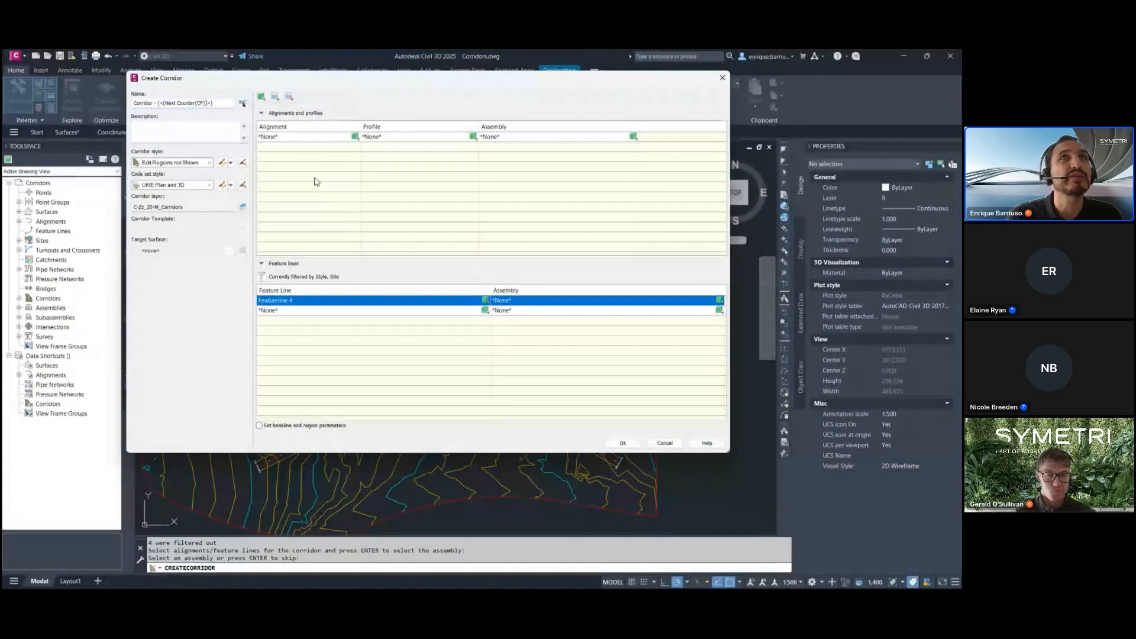
pyautogui.click(289, 98)
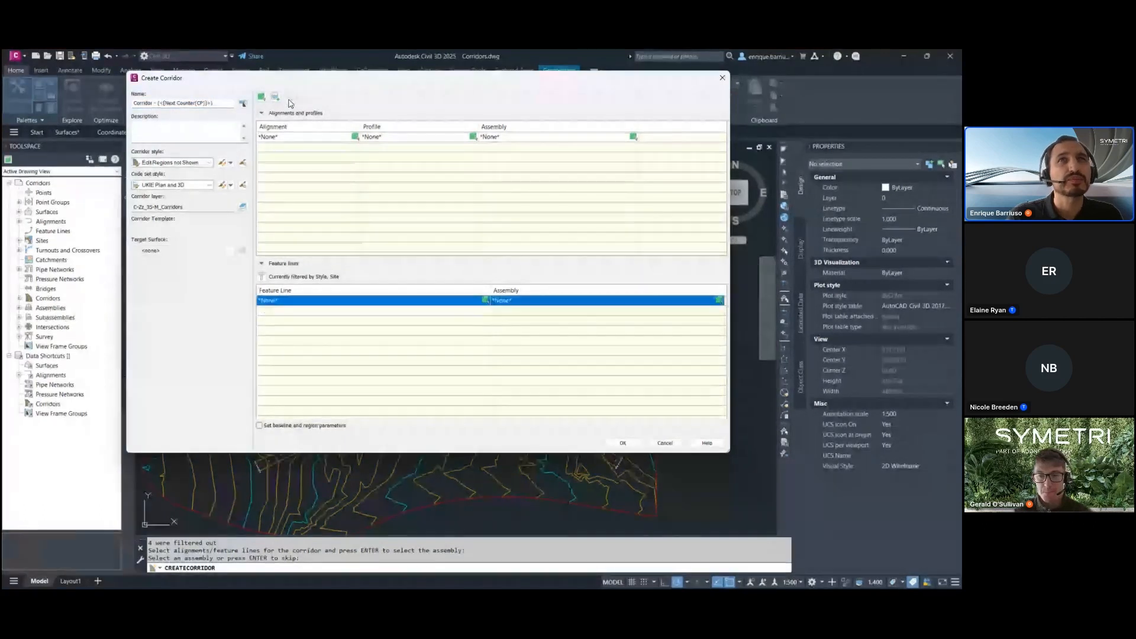
pyautogui.click(261, 277)
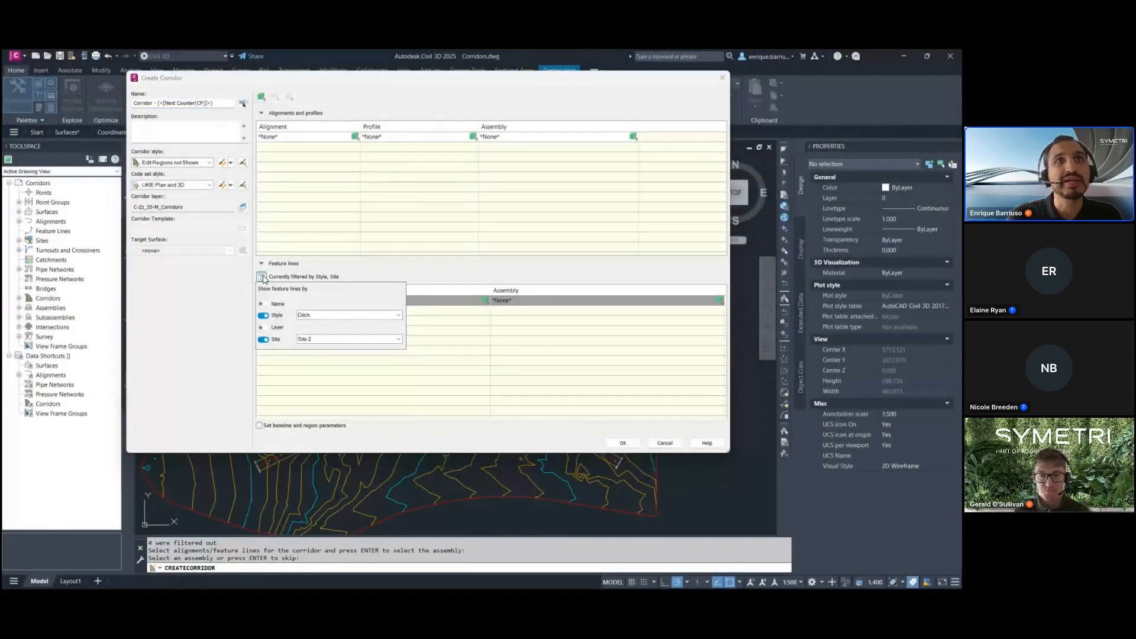
pyautogui.click(264, 340)
pyautogui.click(411, 268)
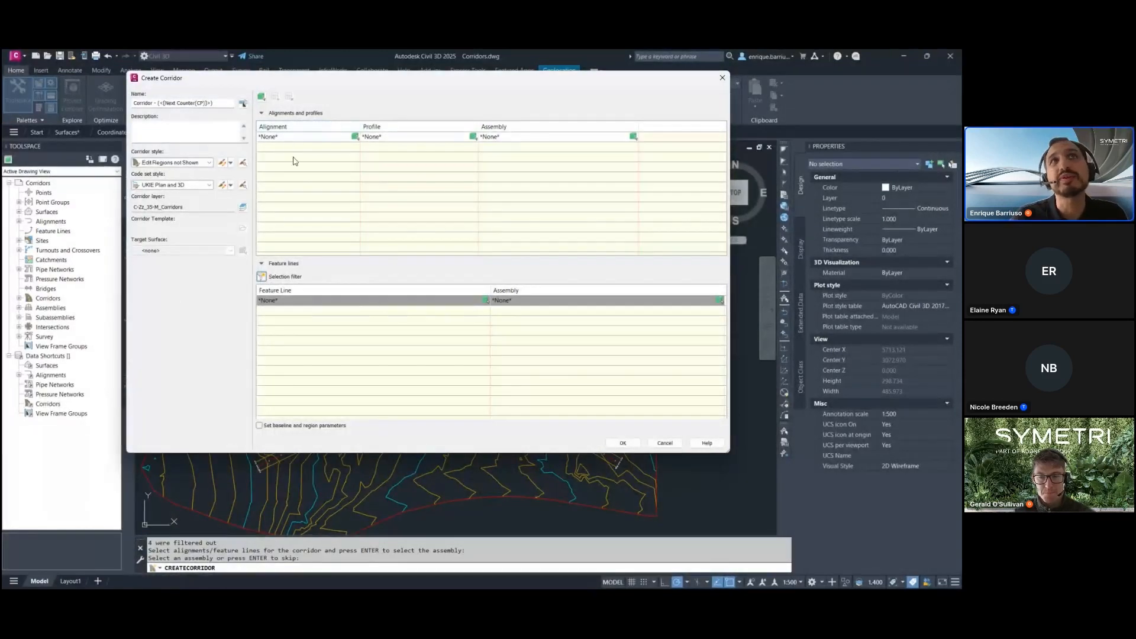
# Add the South Road alignment as a baseline with profile _VP1 - South Road and the South Road Typical assembly
pyautogui.click(355, 137)
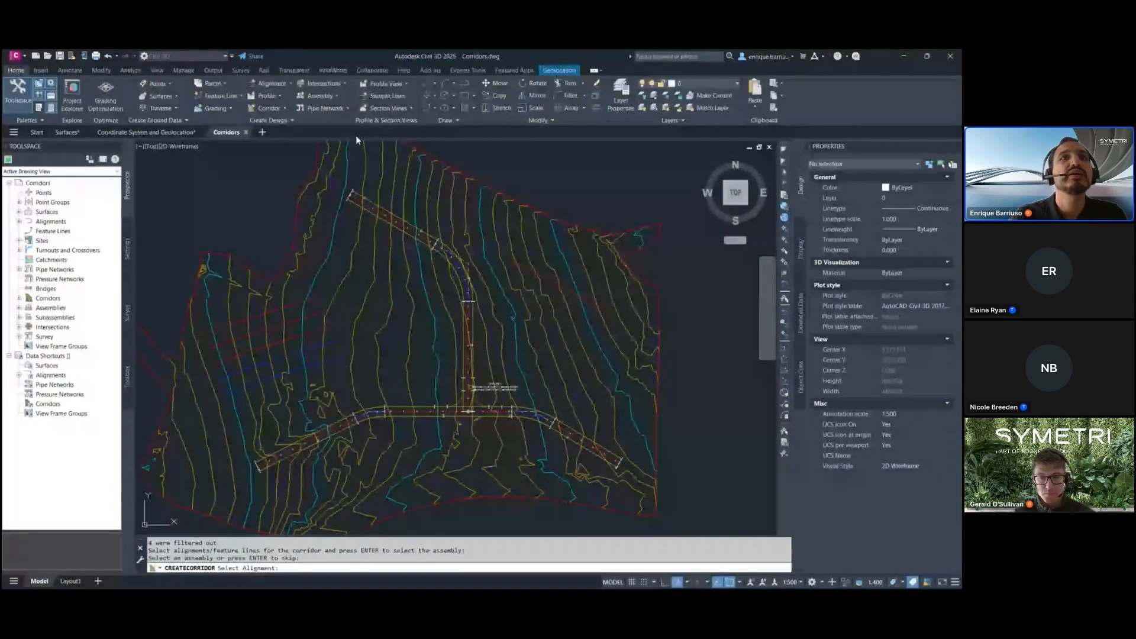
pyautogui.scroll(6, 340, 400)
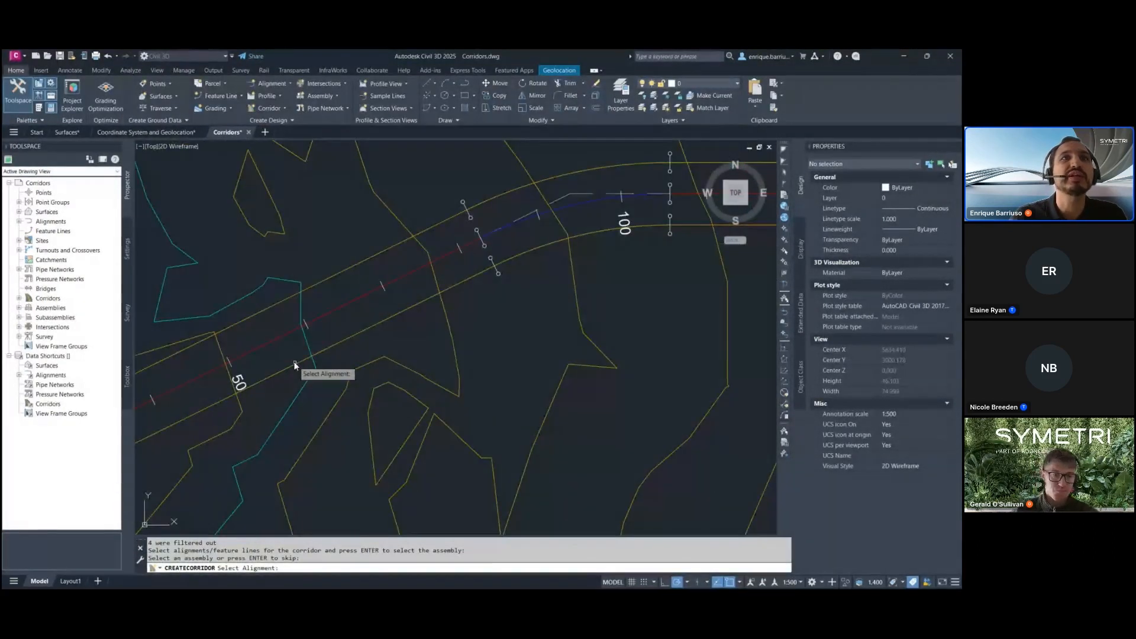
pyautogui.click(283, 335)
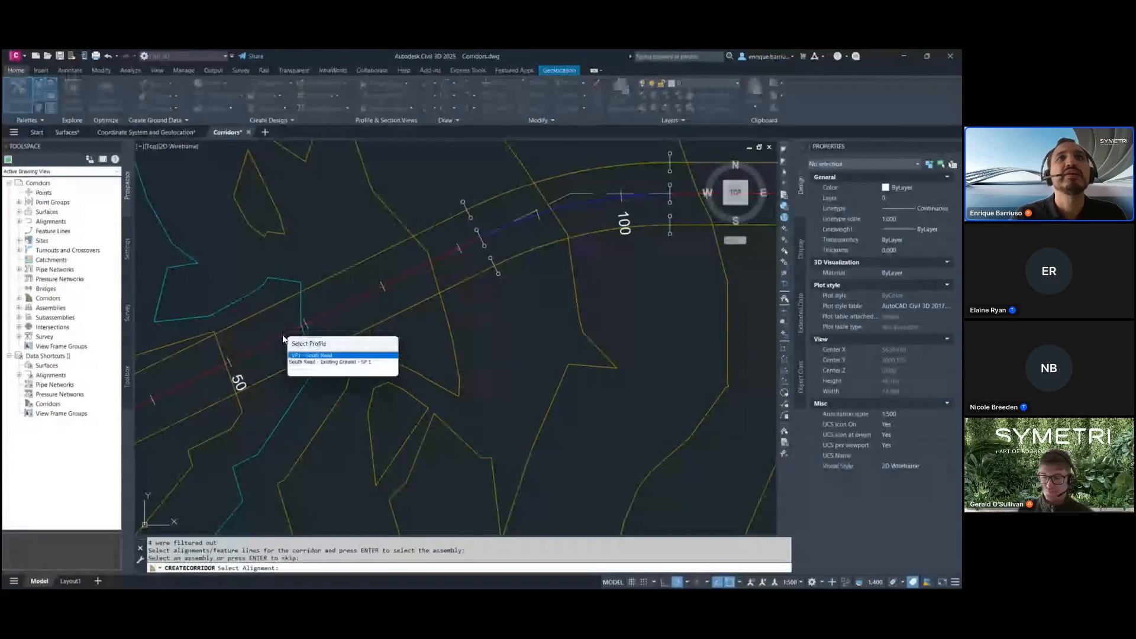
pyautogui.click(316, 356)
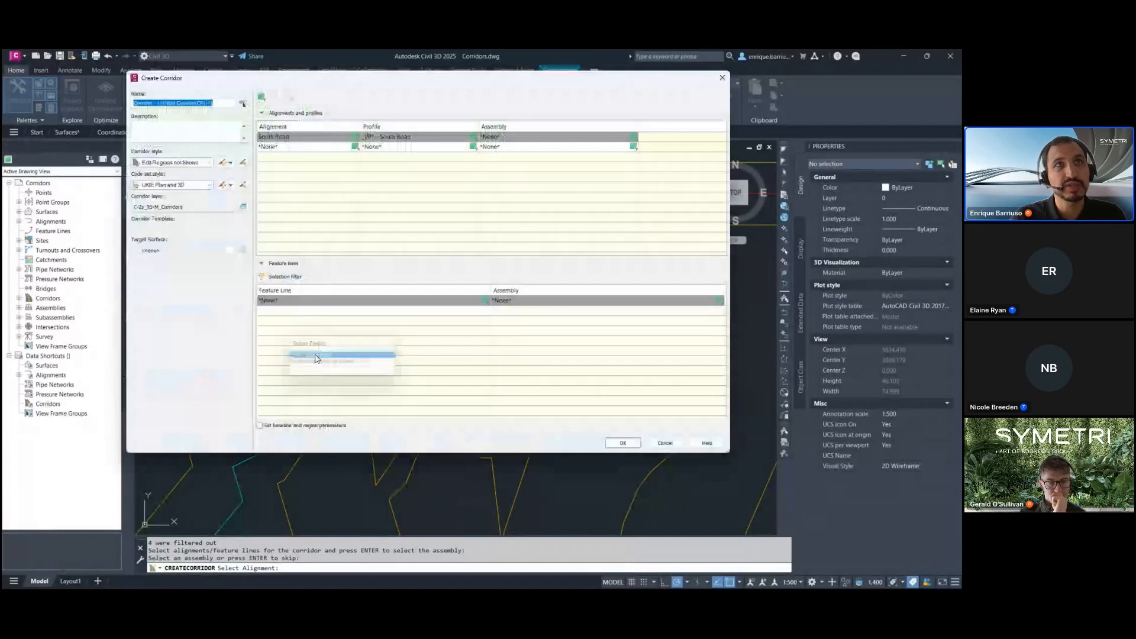
pyautogui.click(588, 138)
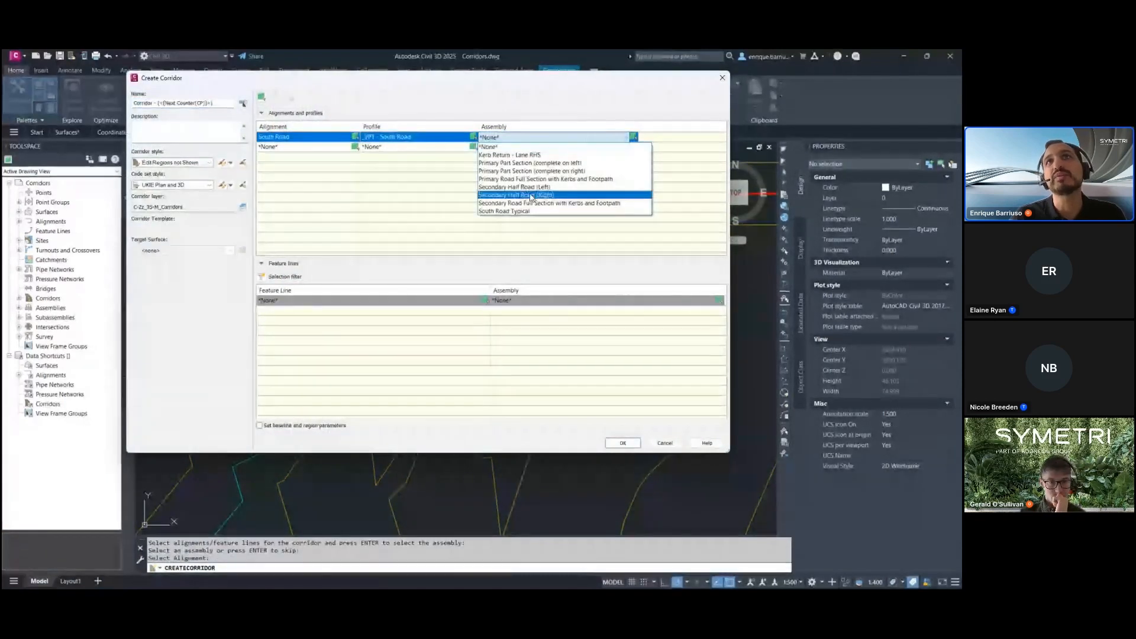
pyautogui.click(518, 211)
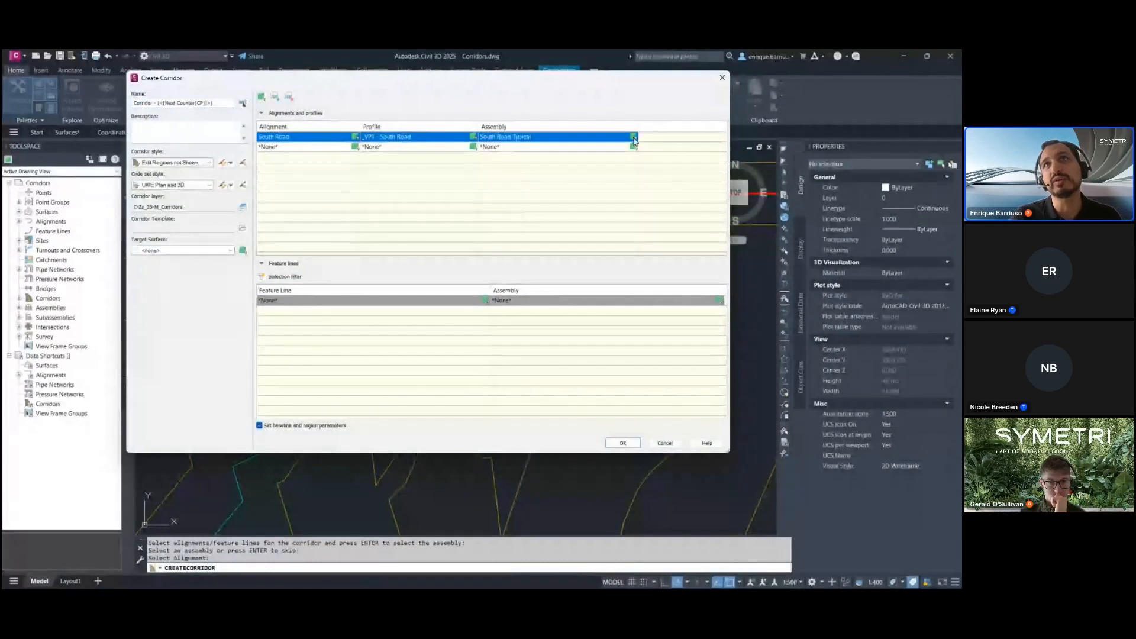
pyautogui.press('ctrl')
pyautogui.press('ctrl')
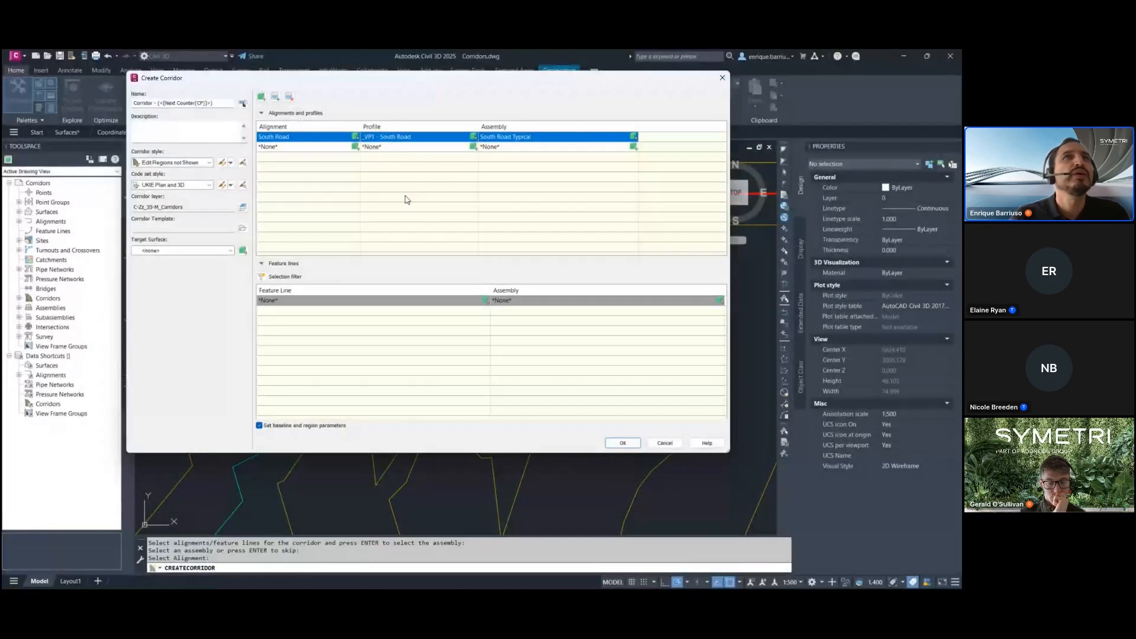
pyautogui.press('ctrl')
pyautogui.press('ctrl')
# Add the alignments of the northern branch just above the South North intersection as further baselines with one crossing selection, skipping the assembly
pyautogui.click(261, 96)
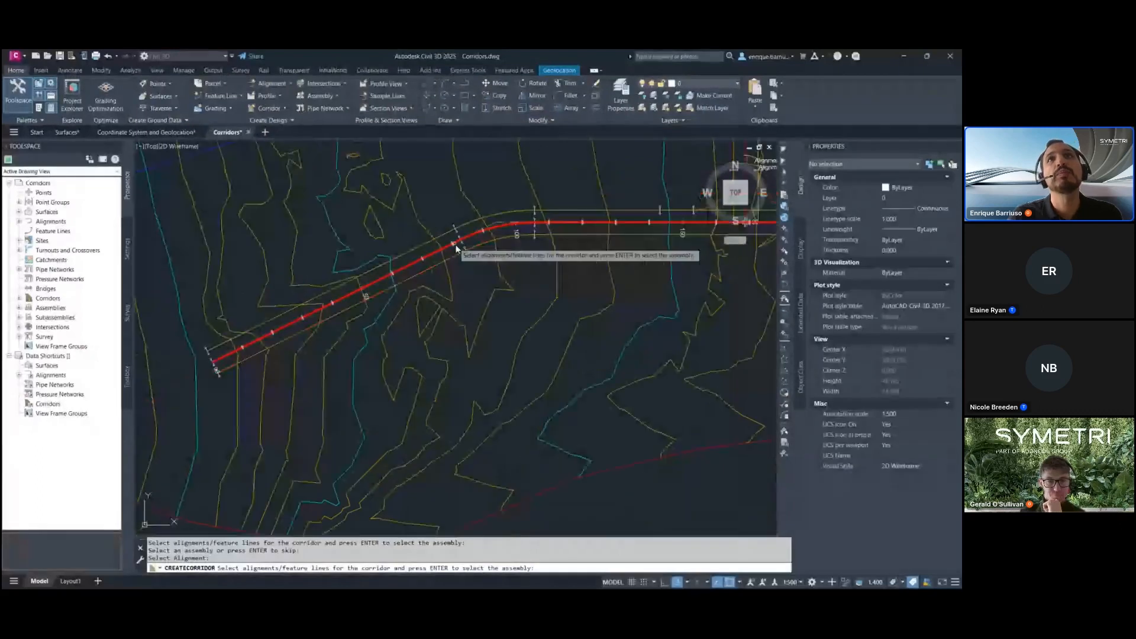
pyautogui.scroll(-3, 528, 282)
pyautogui.scroll(5, 528, 282)
pyautogui.click(552, 333)
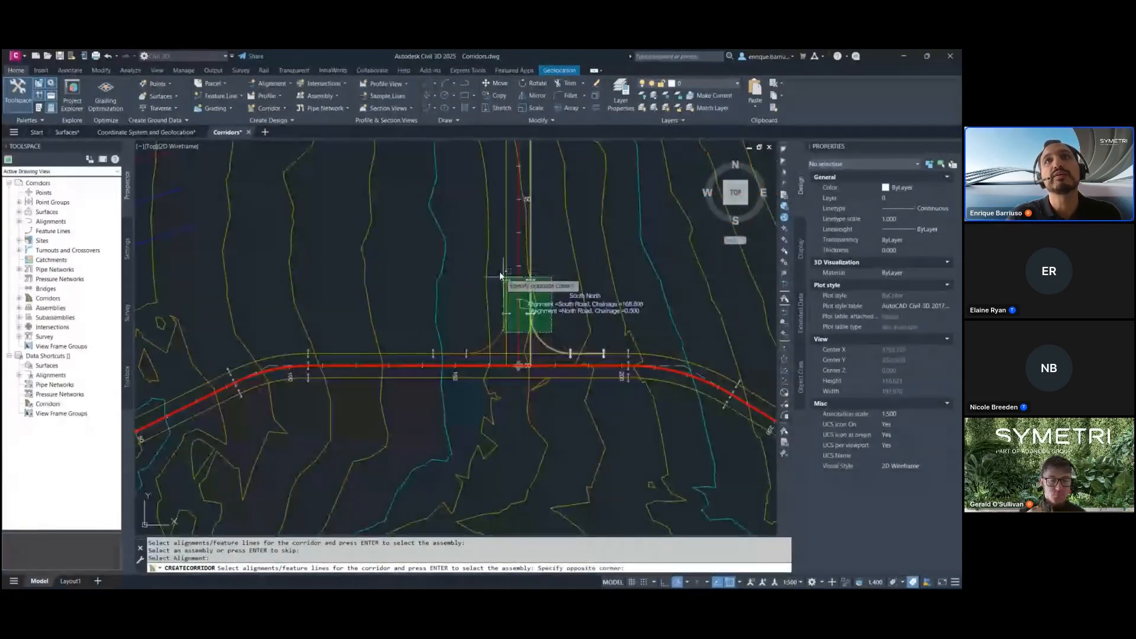
pyautogui.click(483, 247)
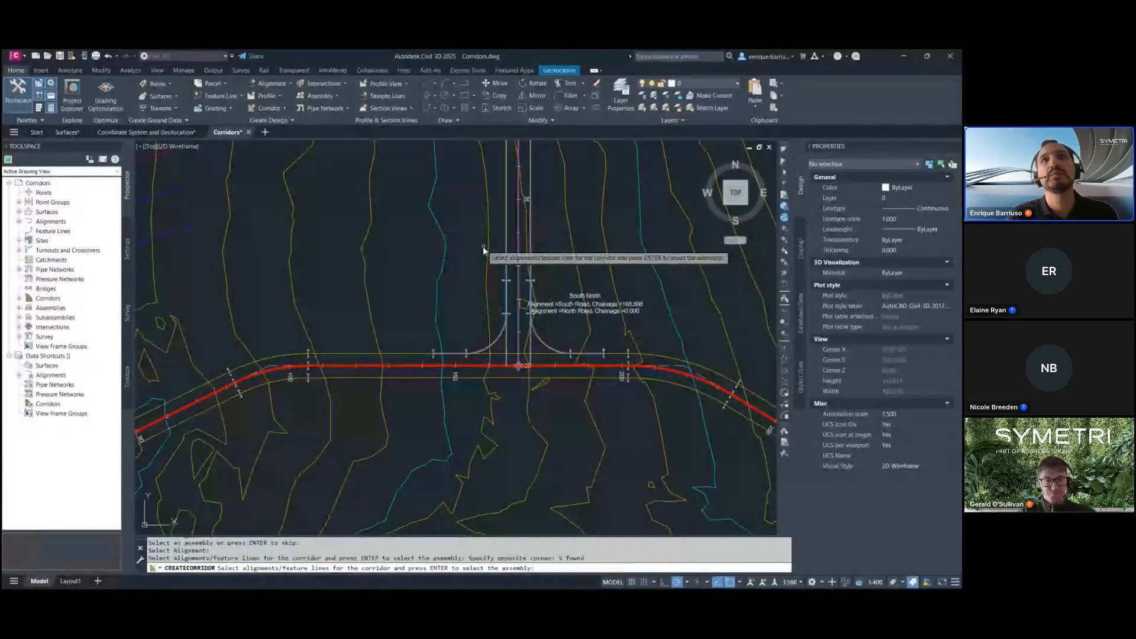
pyautogui.press('Return')
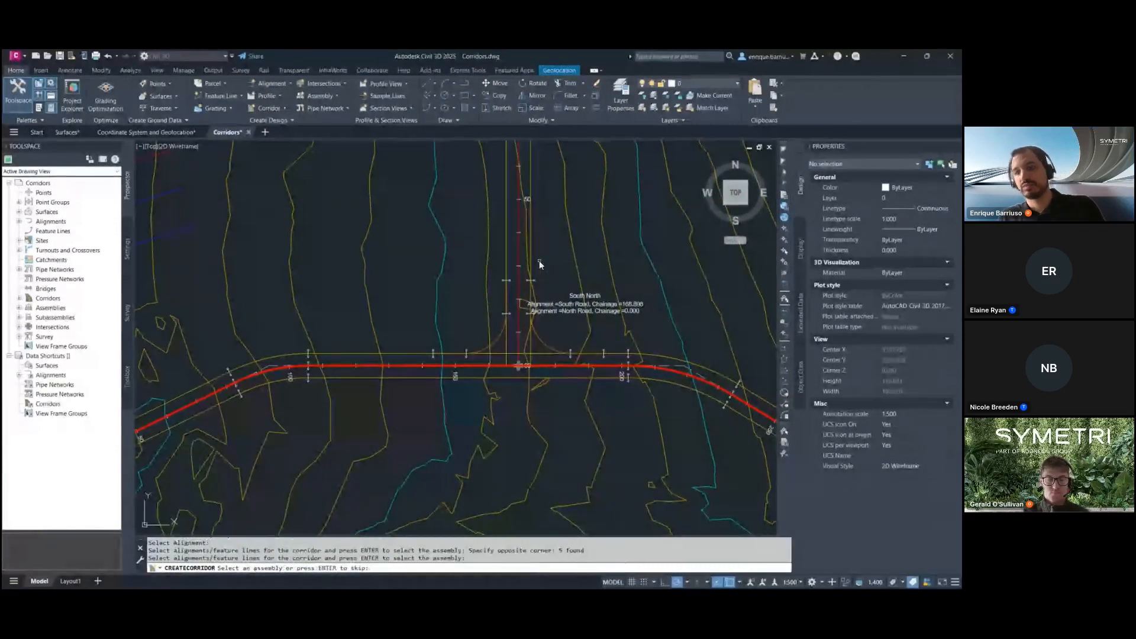
pyautogui.press('Return')
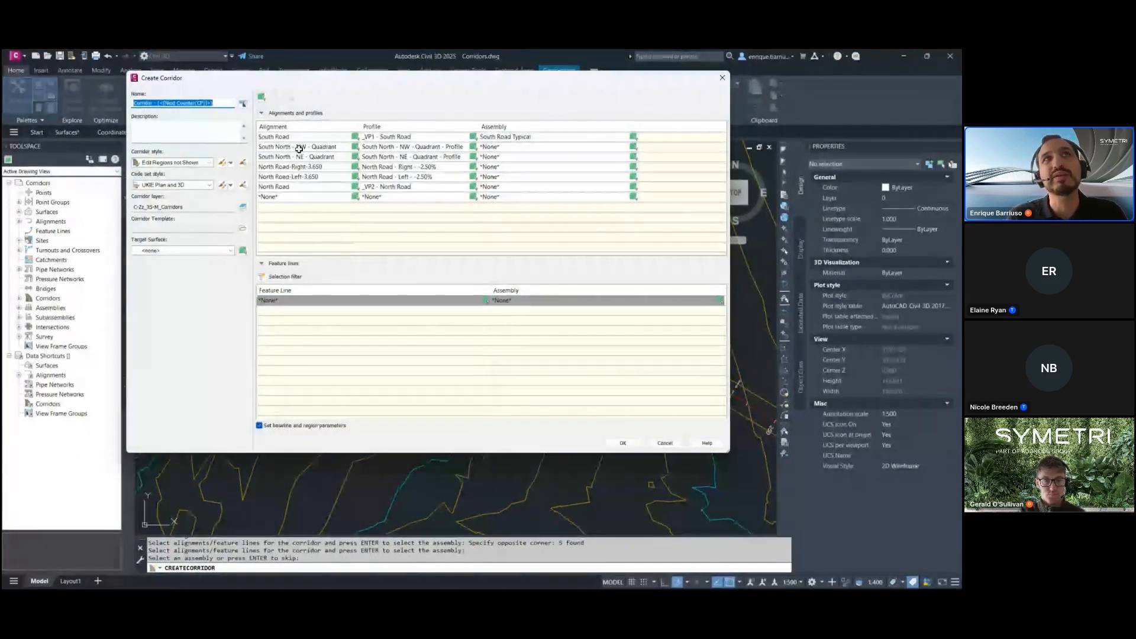
# Remove the North Road-Right-3.650 and North Road-Left-3.650 alignments from the corridor's baseline list
pyautogui.click(306, 167)
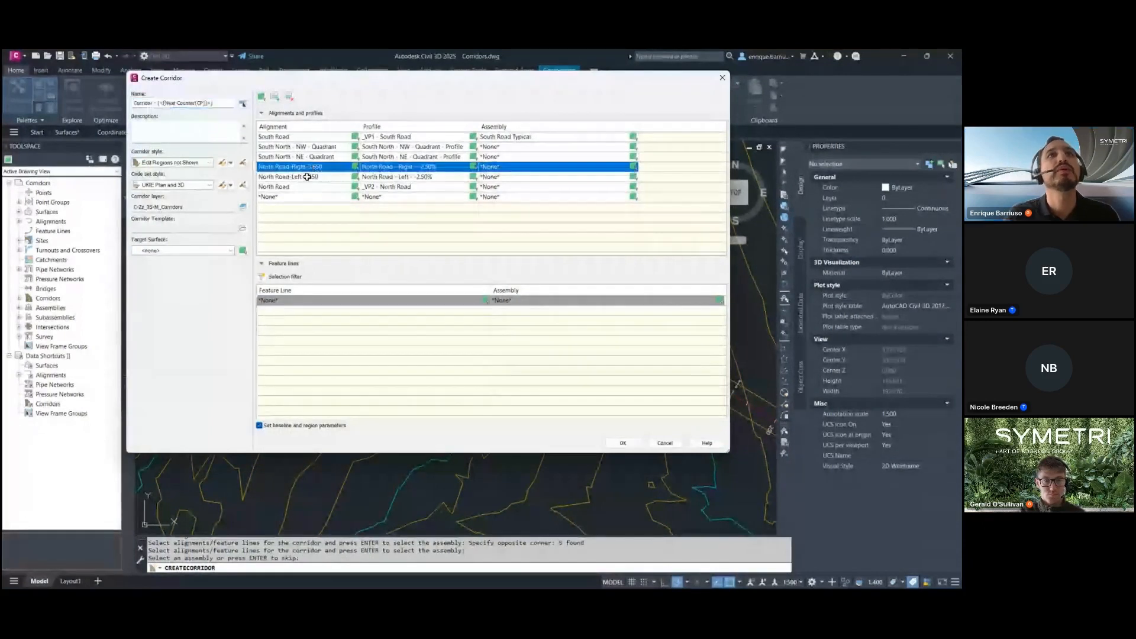
pyautogui.keyDown('shift'); pyautogui.click(307, 176); pyautogui.keyUp('shift')
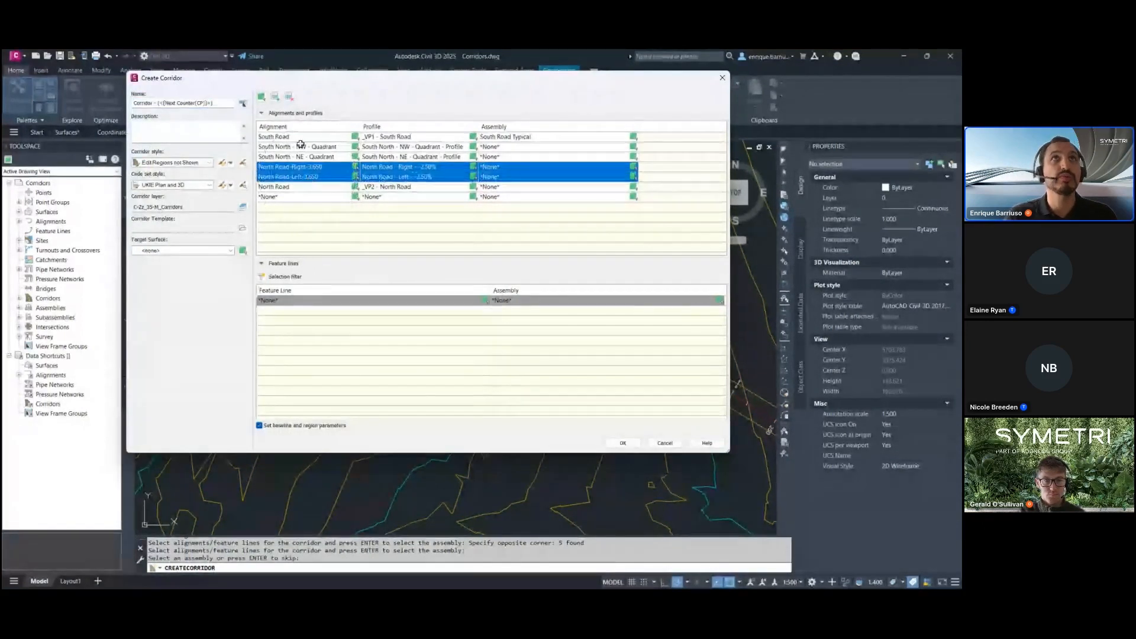
pyautogui.click(291, 98)
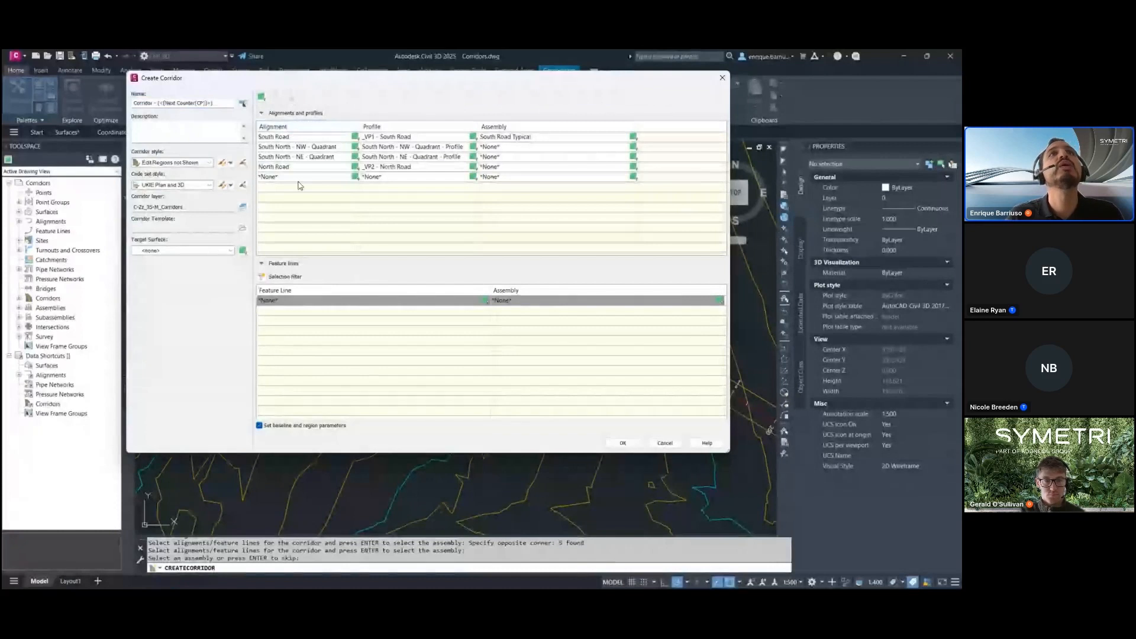
# Assign the Kerb Return - Lane RHS assembly to the South North NW and NE Quadrant baselines
pyautogui.click(319, 148)
pyautogui.click(489, 146)
pyautogui.click(492, 147)
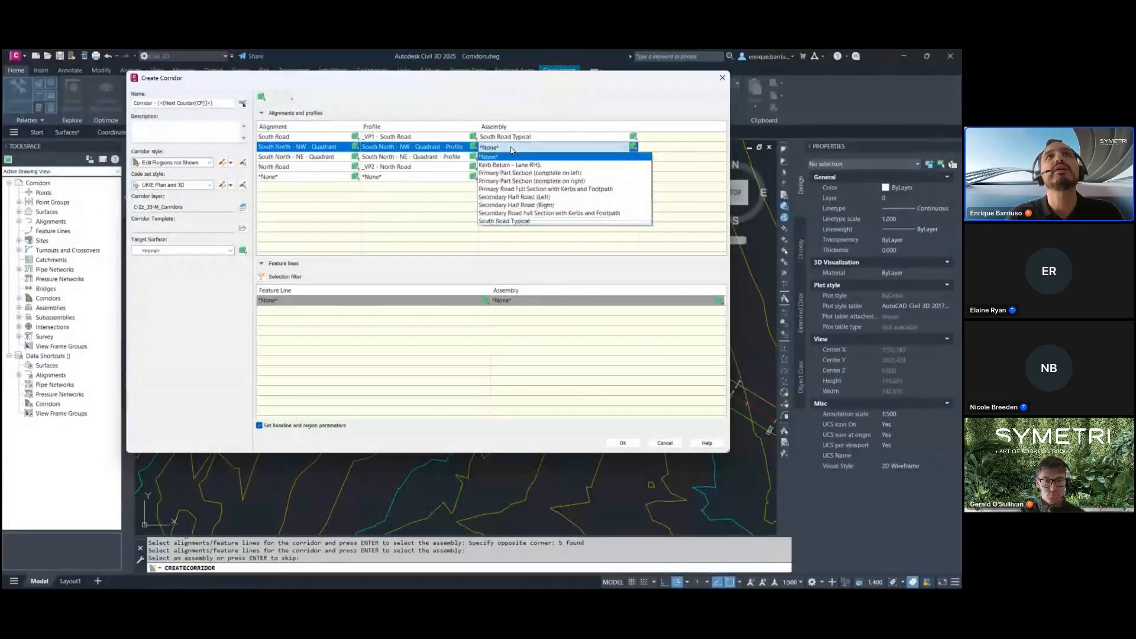
pyautogui.click(513, 164)
pyautogui.click(503, 157)
pyautogui.click(504, 159)
pyautogui.click(512, 173)
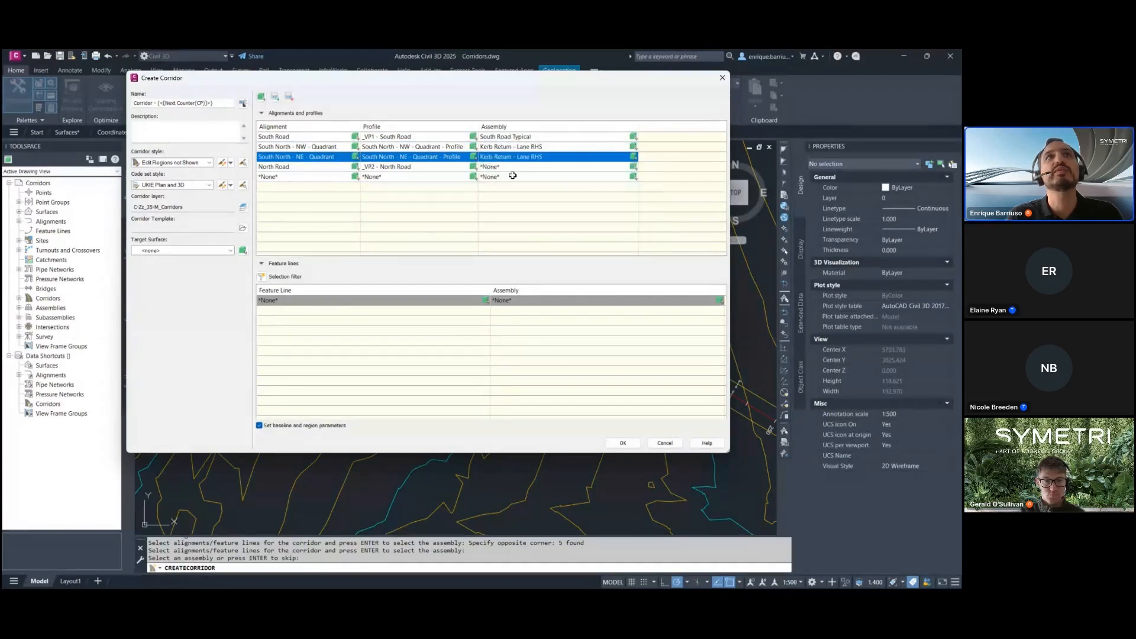
# Assign the Secondary Road Full Section with Kerbs and Footpath assembly to the North Road baseline
pyautogui.click(506, 166)
pyautogui.click(513, 168)
pyautogui.click(513, 168)
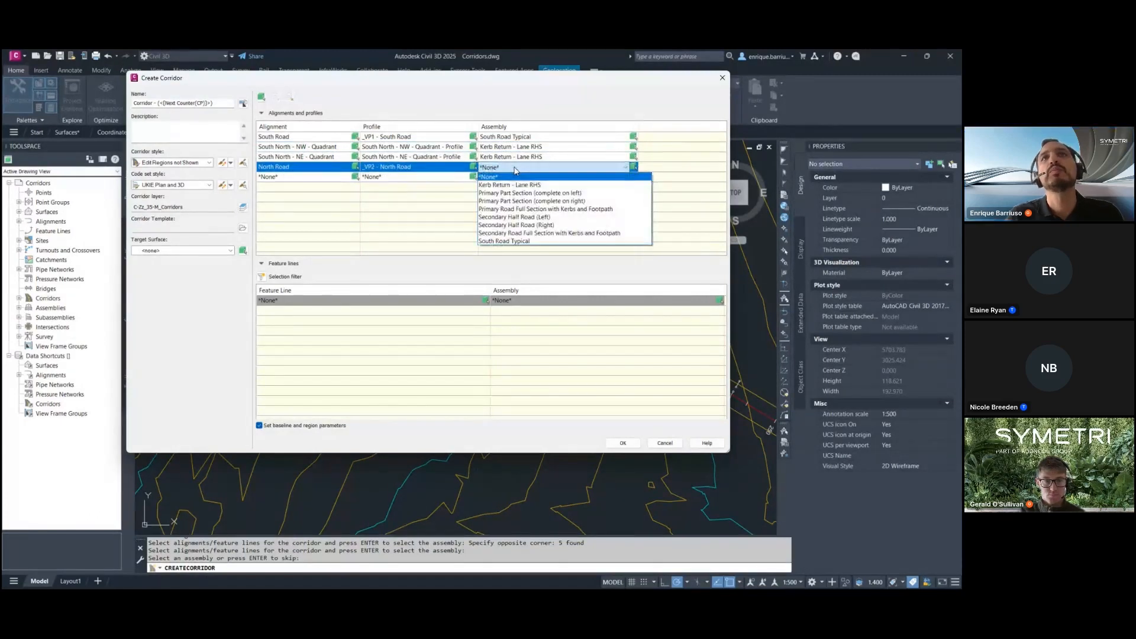
pyautogui.click(526, 233)
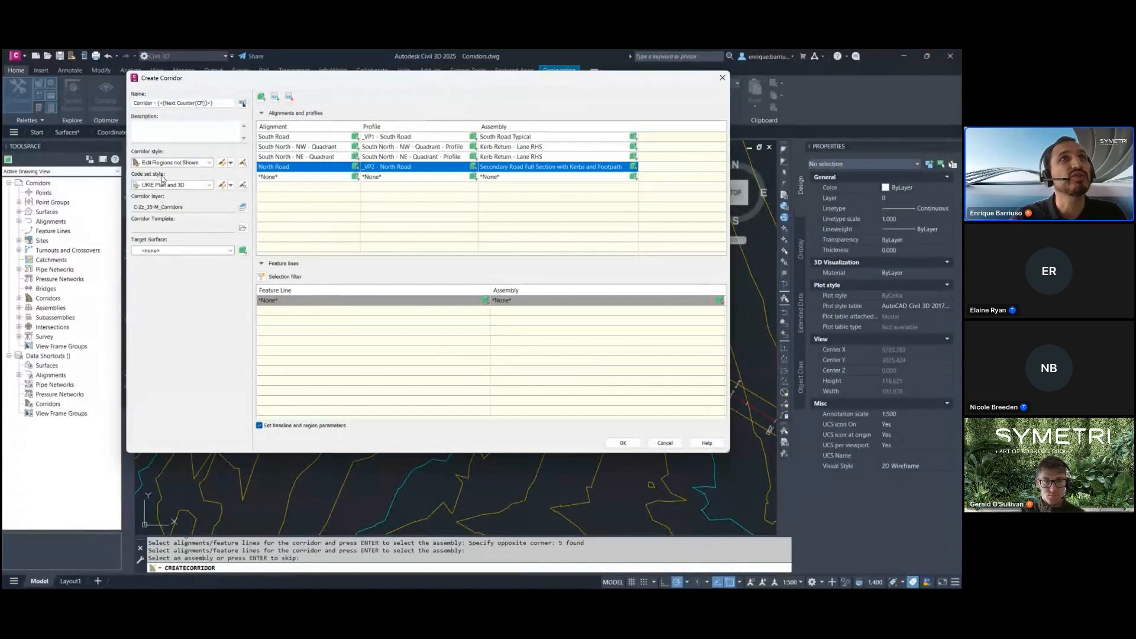
# Set the corridor's target surface to Existing Ground and build the corridor, accepting the baseline and region parameters as offered
pyautogui.click(182, 249)
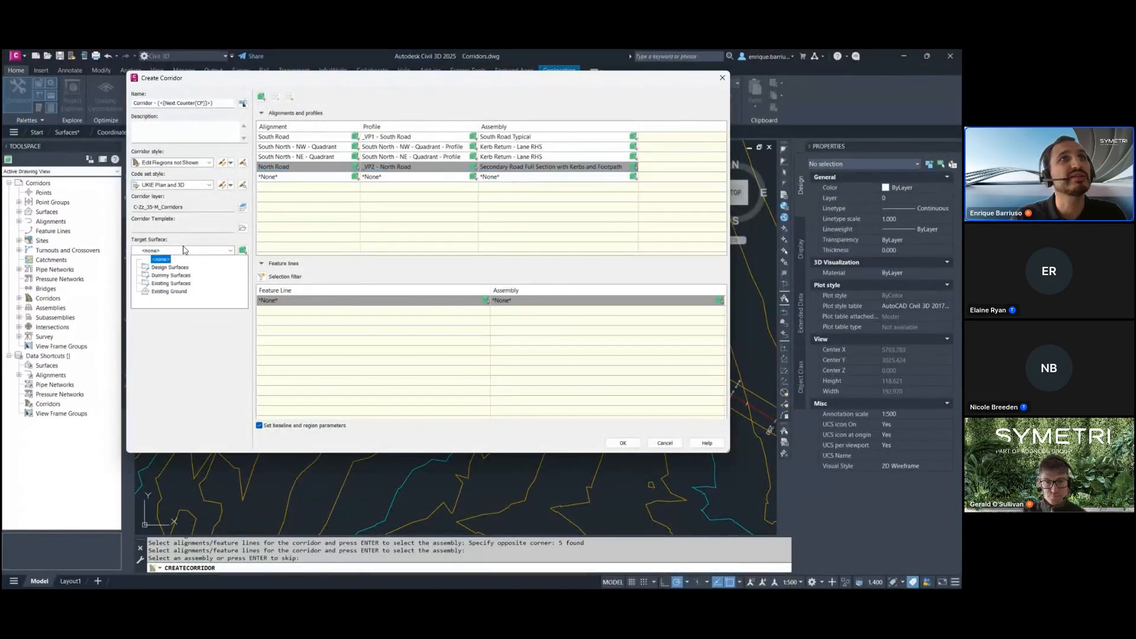
pyautogui.click(167, 297)
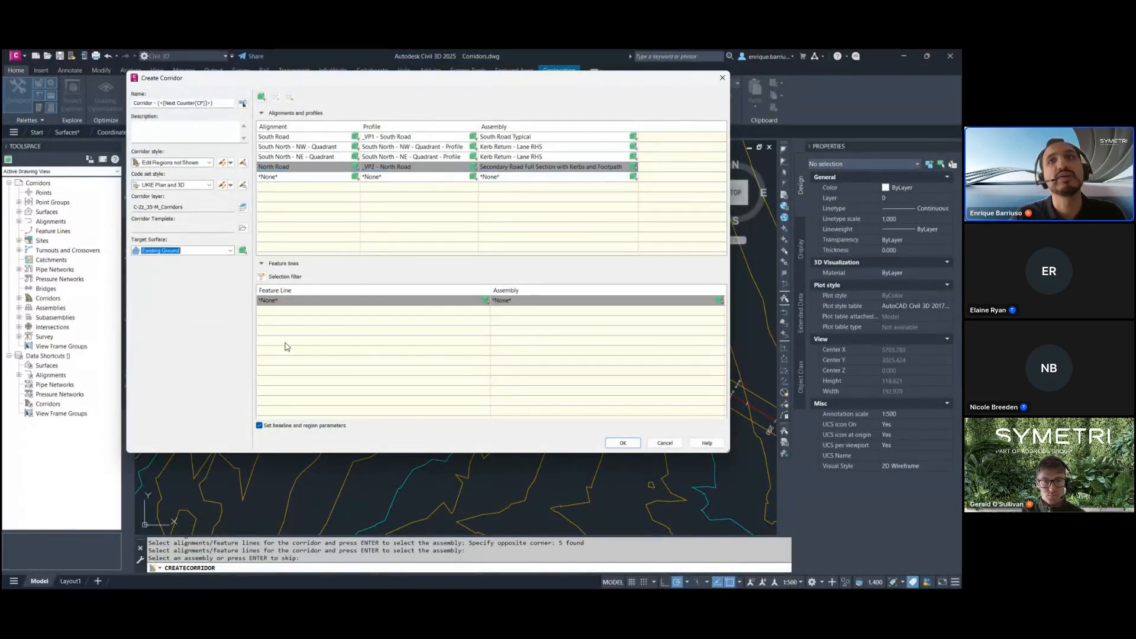
pyautogui.click(622, 444)
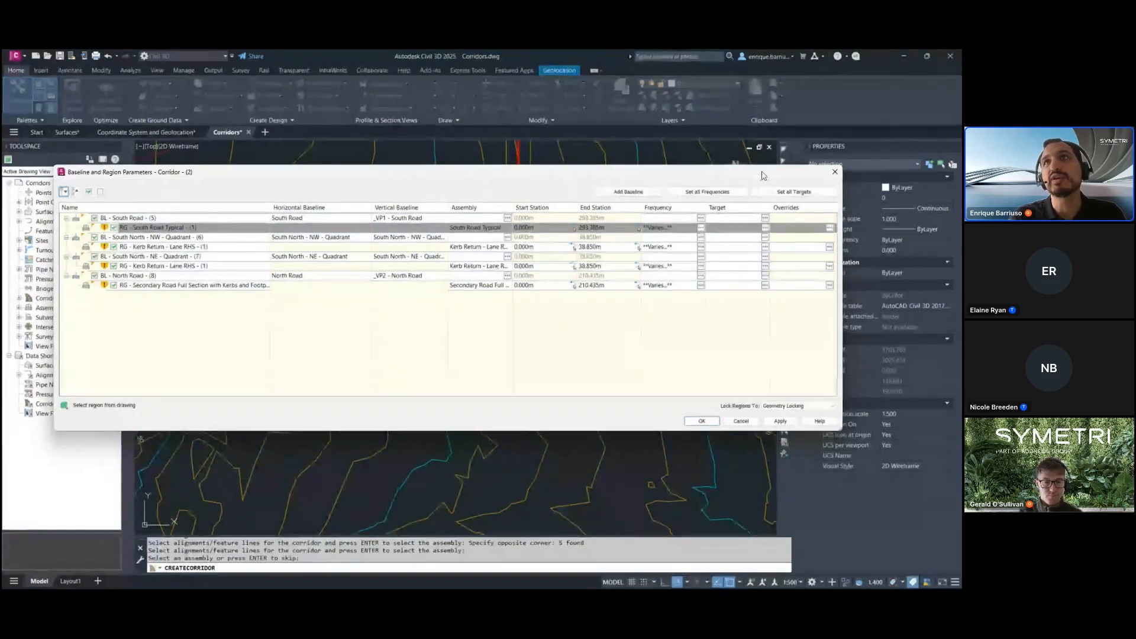
pyautogui.click(702, 422)
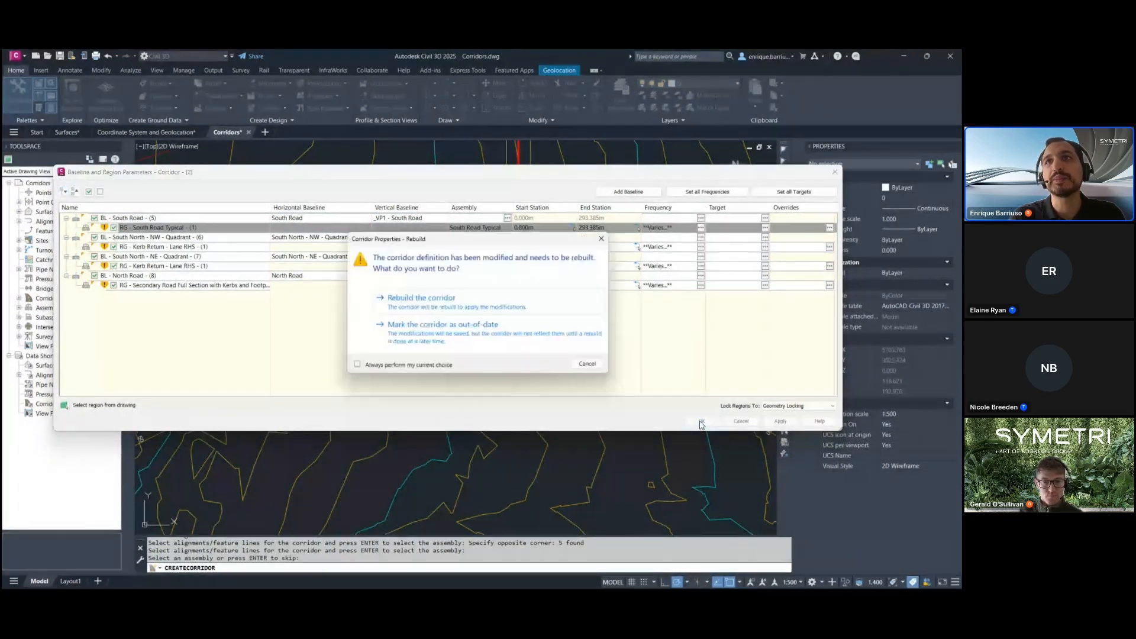
pyautogui.click(440, 299)
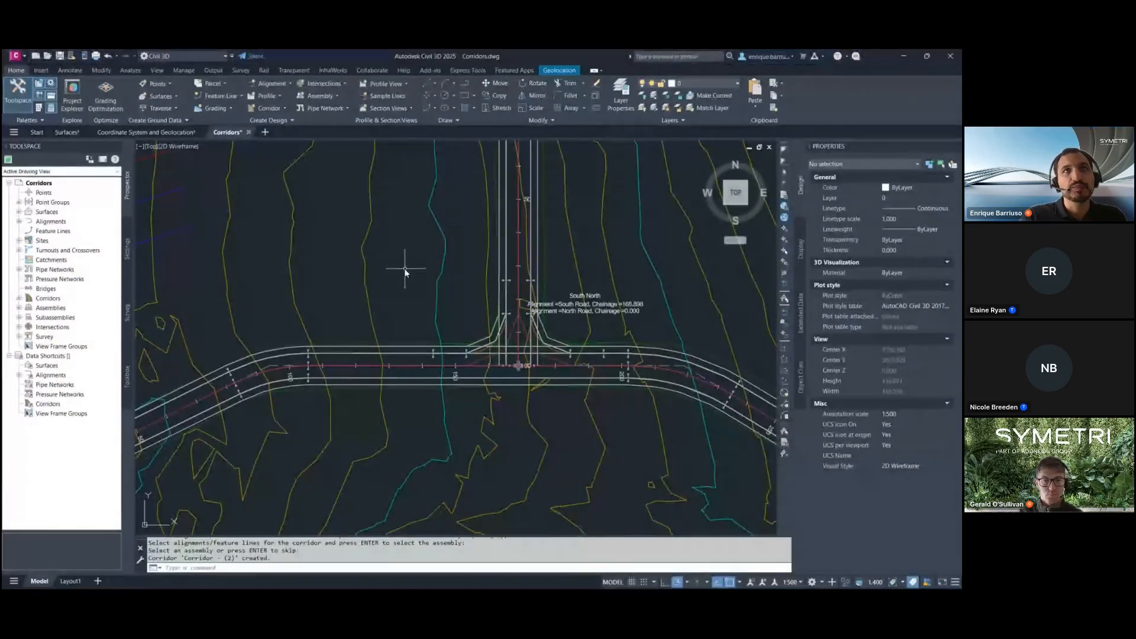
pyautogui.scroll(-4, 404, 268)
pyautogui.scroll(-2, 433, 404)
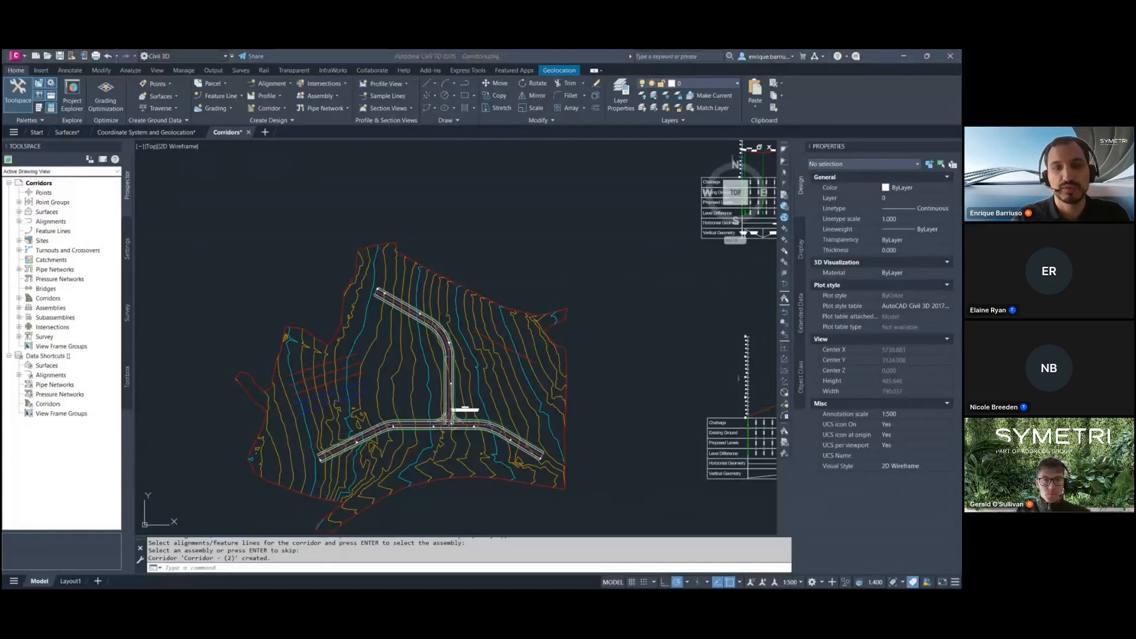
# Switch to Civil 3D 2024, bring up the Site Design drawing and display the Naviate Road tools
pyautogui.hotkey('alt', 'Tab')
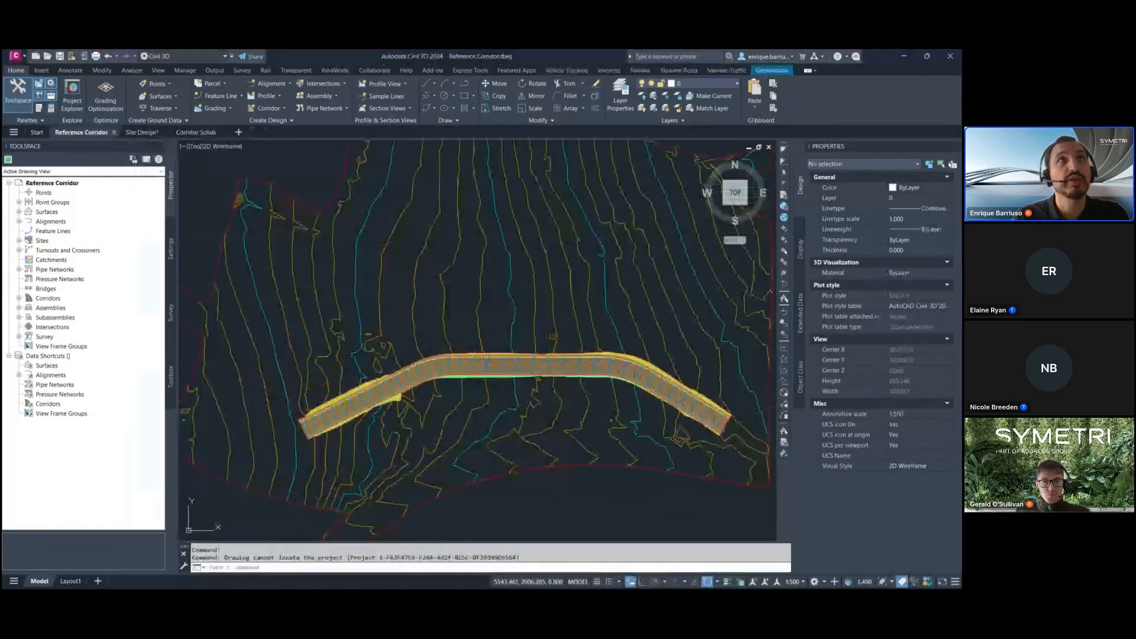
pyautogui.click(132, 131)
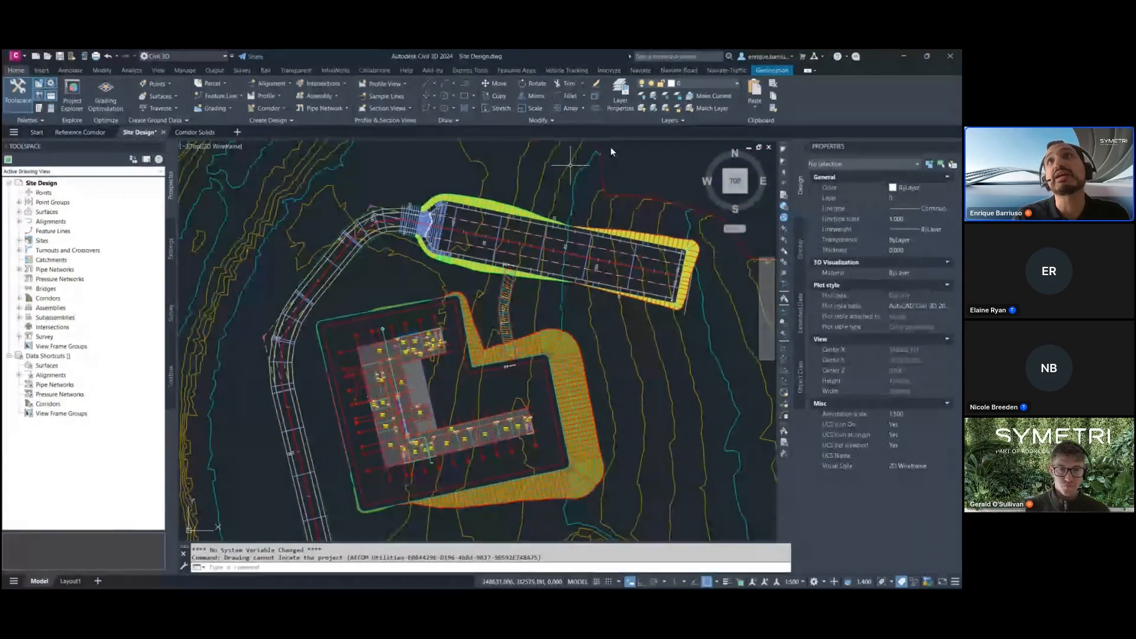
pyautogui.click(642, 70)
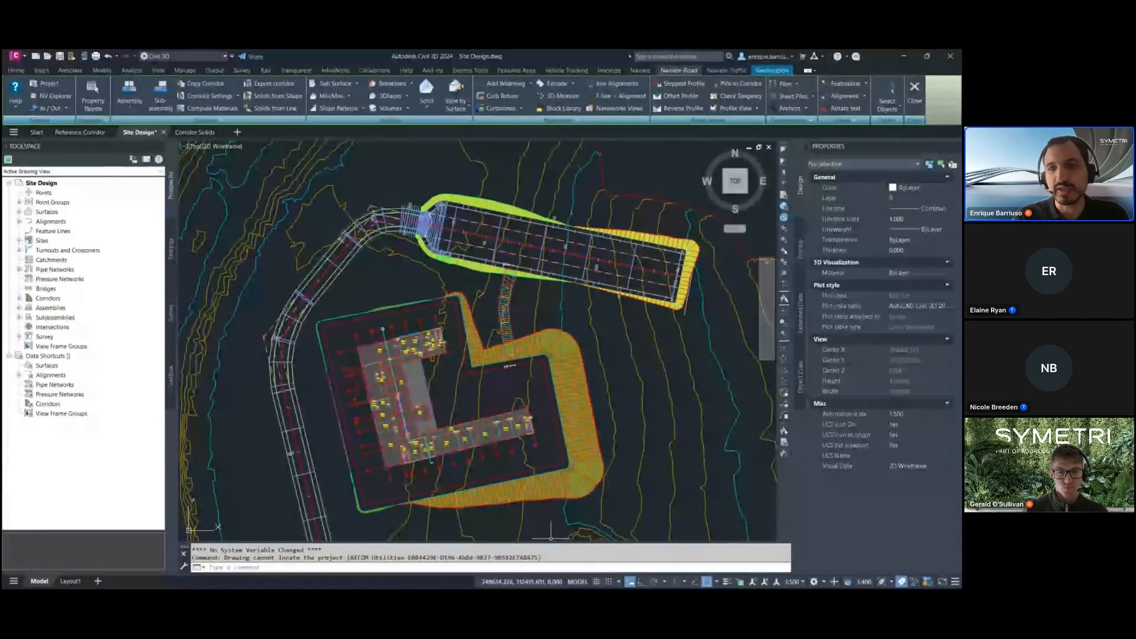
# Switch to the slide presentation and advance to the Naviate for Civil 3D slide
pyautogui.hotkey('alt', 'Tab')
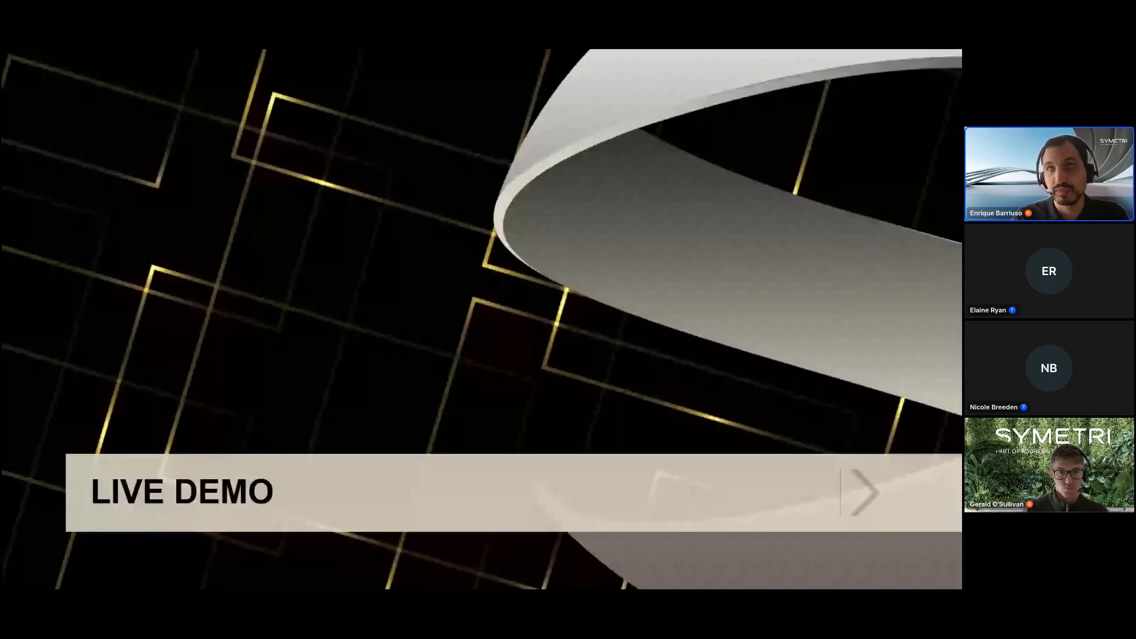
pyautogui.click(586, 366)
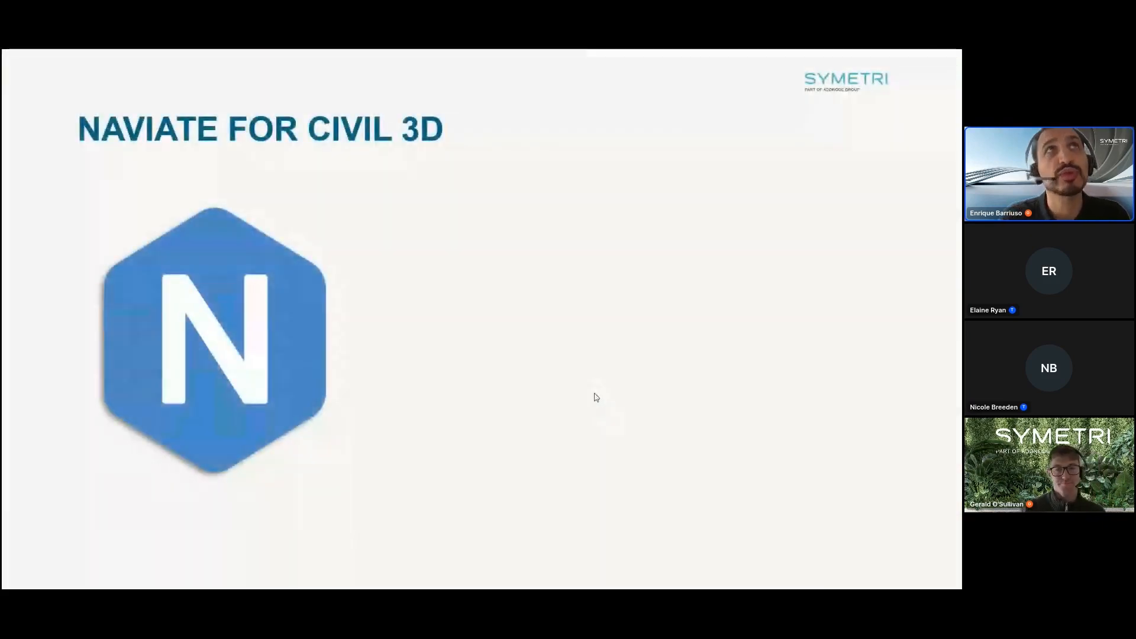
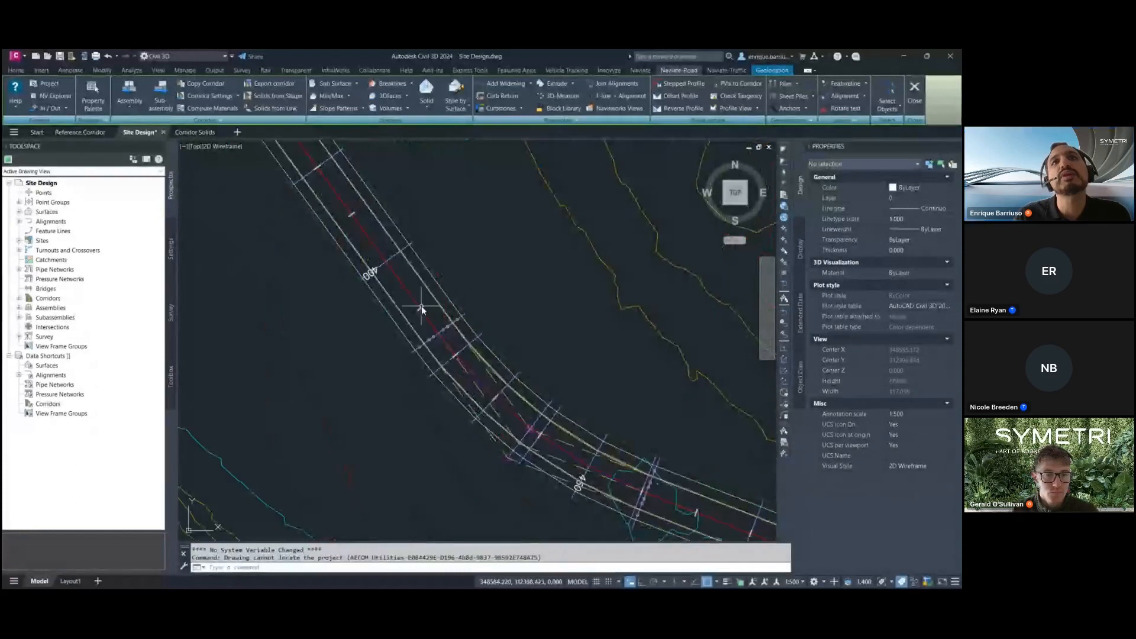
# Examine the Site Design road corridor in plan, from the bend near chainage 400 to the end beyond chainage 650, and its connection to the site layout
pyautogui.moveTo(391, 320); pyautogui.dragTo(266, 279, button='middle')
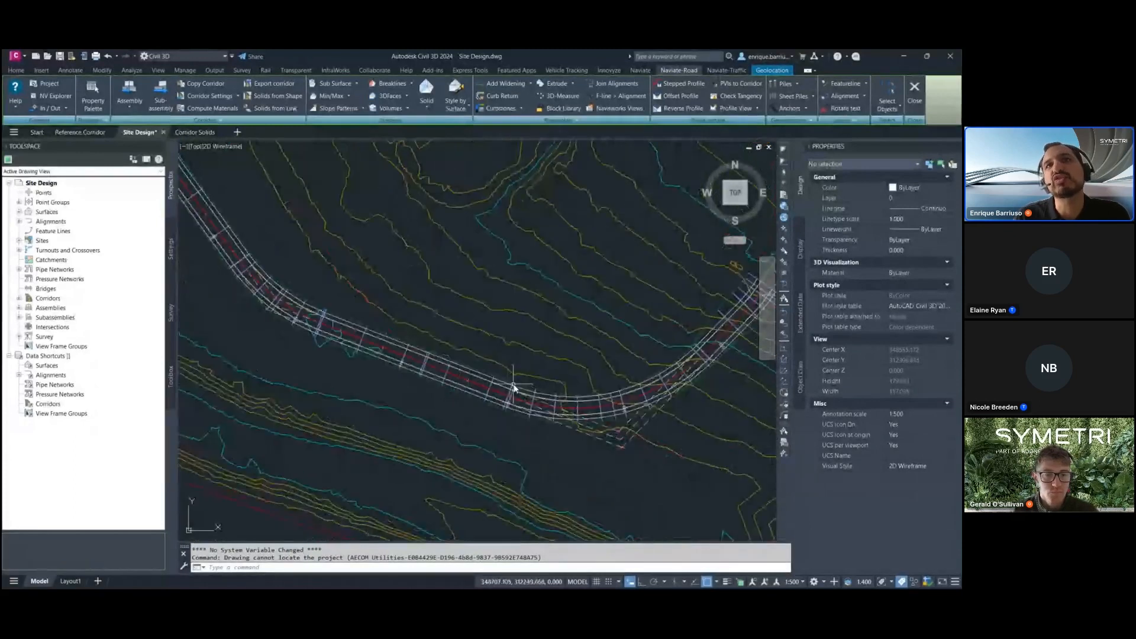
pyautogui.moveTo(637, 330); pyautogui.dragTo(504, 421, button='middle')
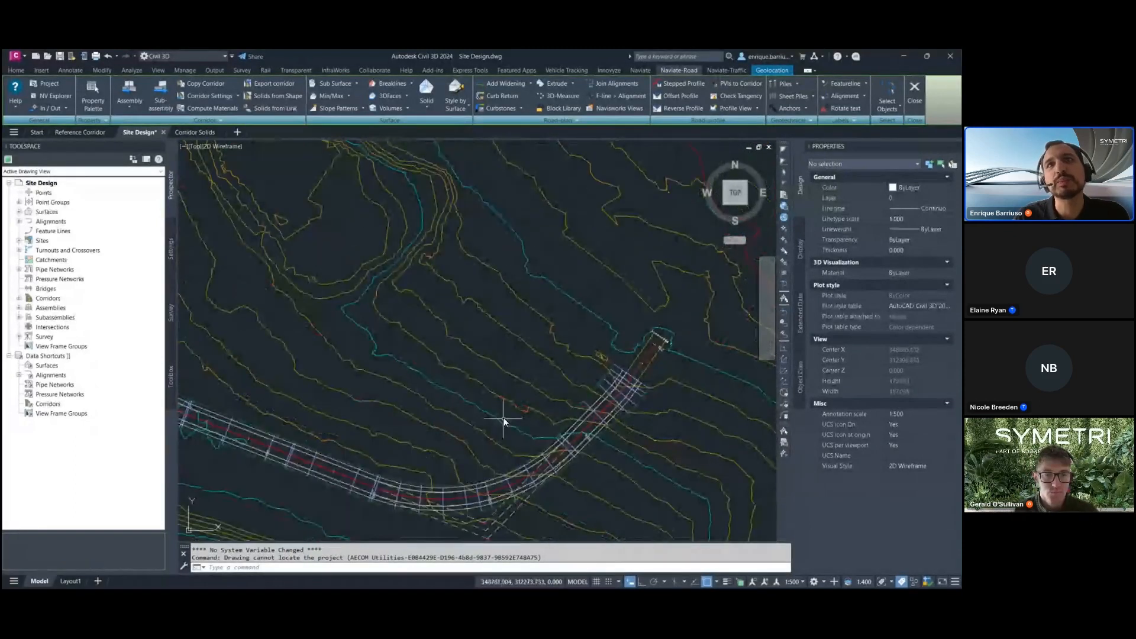
pyautogui.scroll(2, 543, 300)
pyautogui.scroll(3, 669, 322)
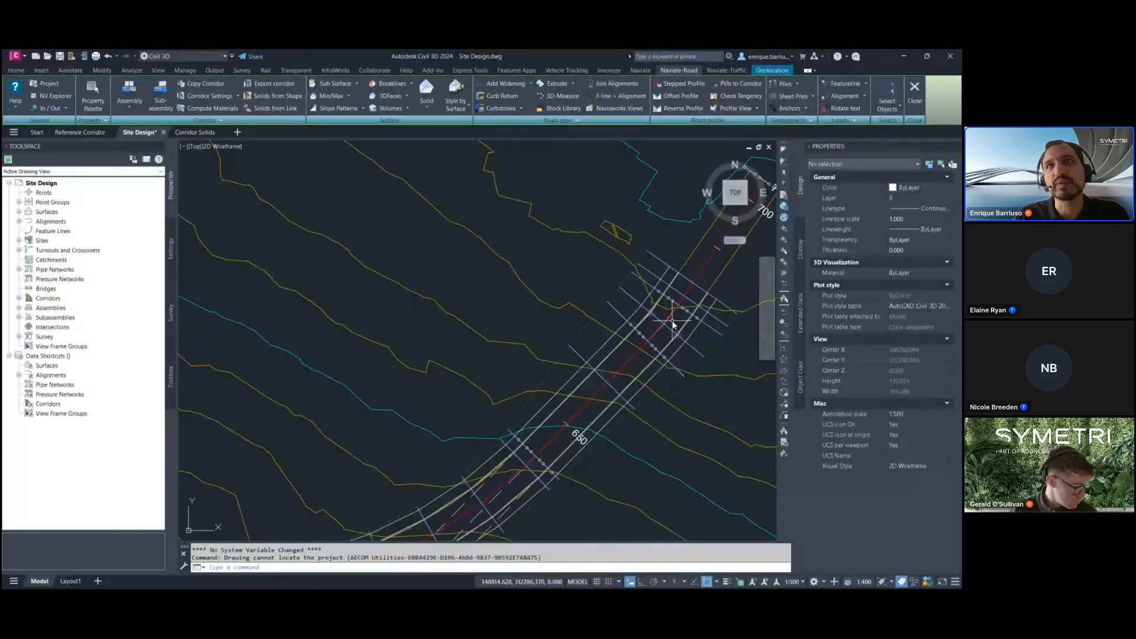
pyautogui.scroll(2, 673, 325)
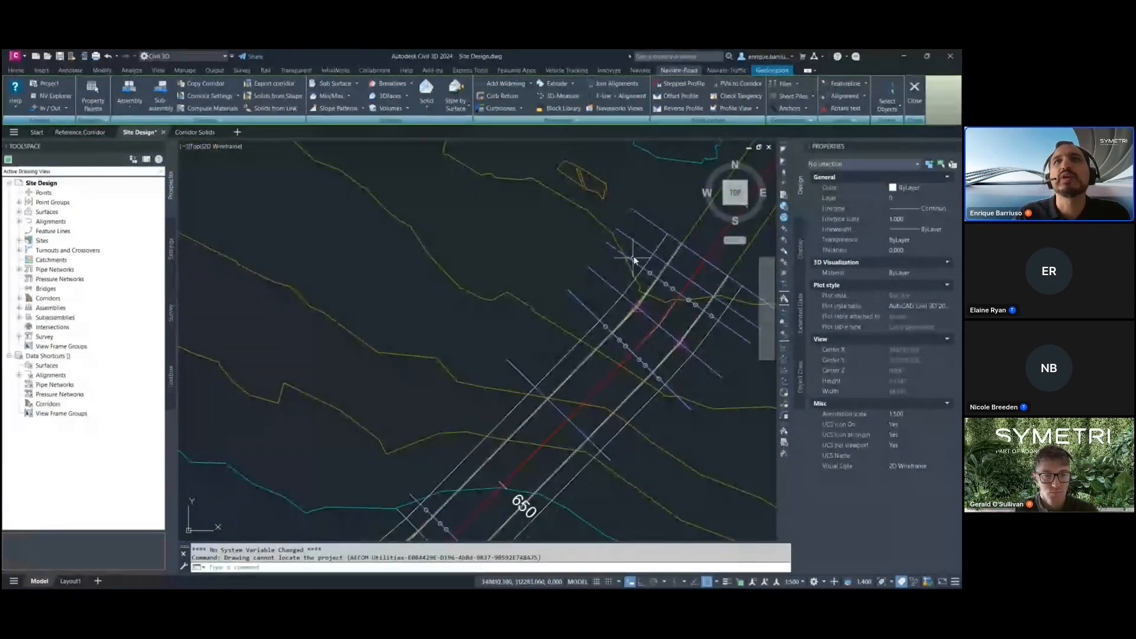
pyautogui.scroll(-1, 642, 220)
pyautogui.scroll(-2, 592, 406)
pyautogui.moveTo(592, 406)
pyautogui.mouseDown(button='middle')
pyautogui.moveTo(609, 375)
pyautogui.moveTo(681, 347)
pyautogui.mouseUp(button='middle')
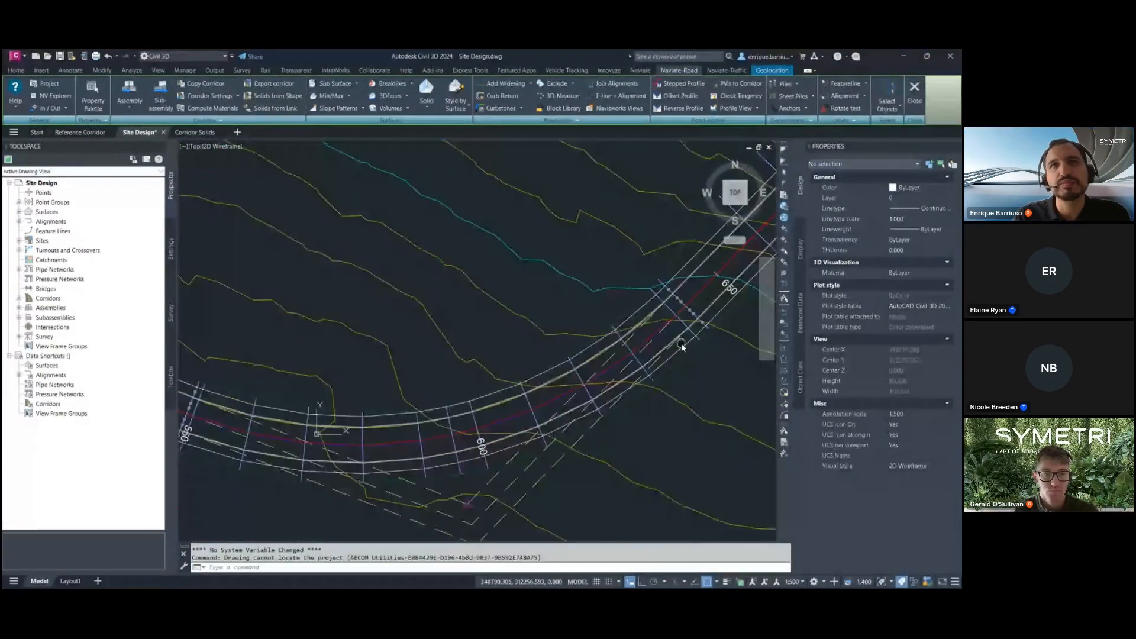
pyautogui.moveTo(432, 439); pyautogui.dragTo(693, 436, button='middle')
pyautogui.scroll(-2, 315, 343)
pyautogui.moveTo(314, 343)
pyautogui.mouseDown(button='middle')
pyautogui.moveTo(597, 469)
pyautogui.moveTo(305, 320)
pyautogui.mouseUp(button='middle')
pyautogui.scroll(-2, 305, 321)
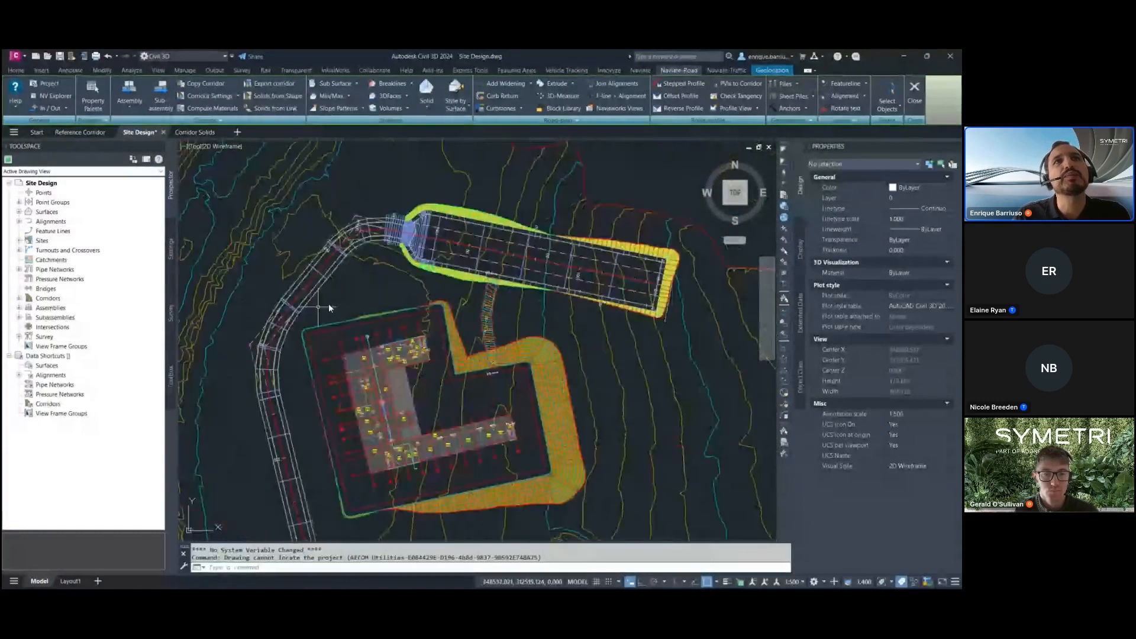
# Inspect the access road corridor and the surrounding site layout in the Site Design drawing
pyautogui.moveTo(328, 304); pyautogui.dragTo(306, 389, button='middle')
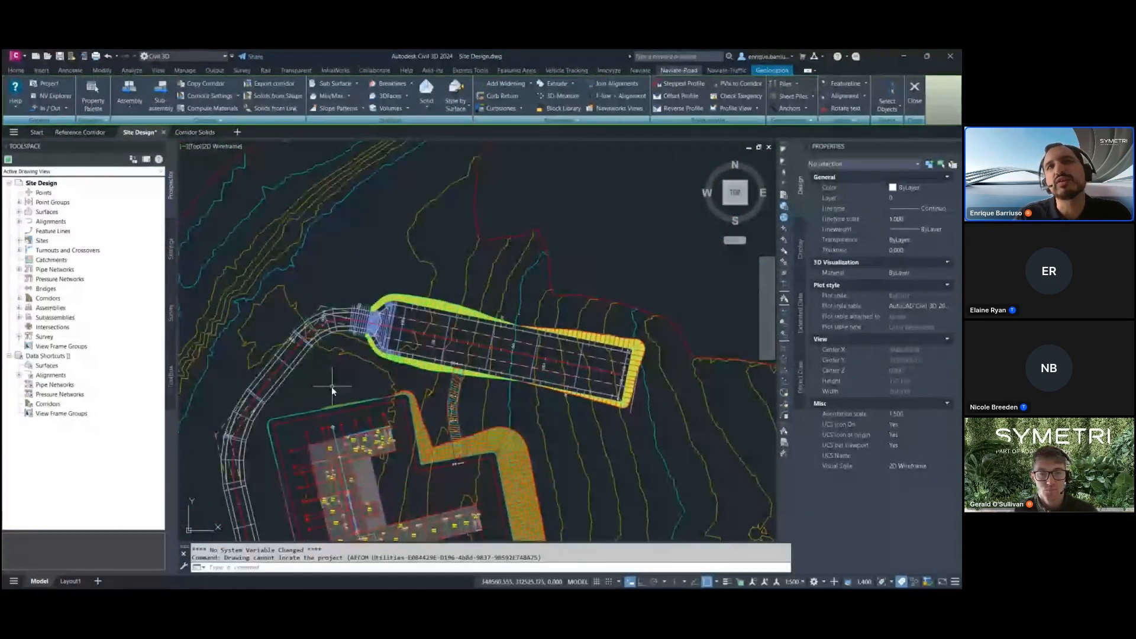
pyautogui.scroll(-2, 331, 386)
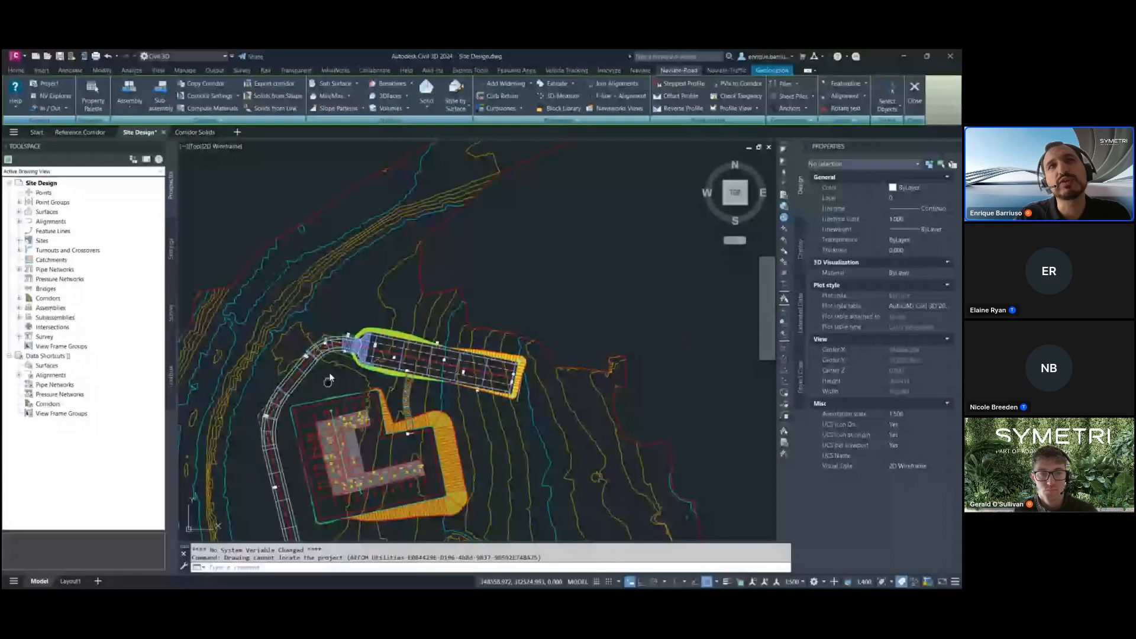
pyautogui.moveTo(330, 377); pyautogui.dragTo(367, 236, button='middle')
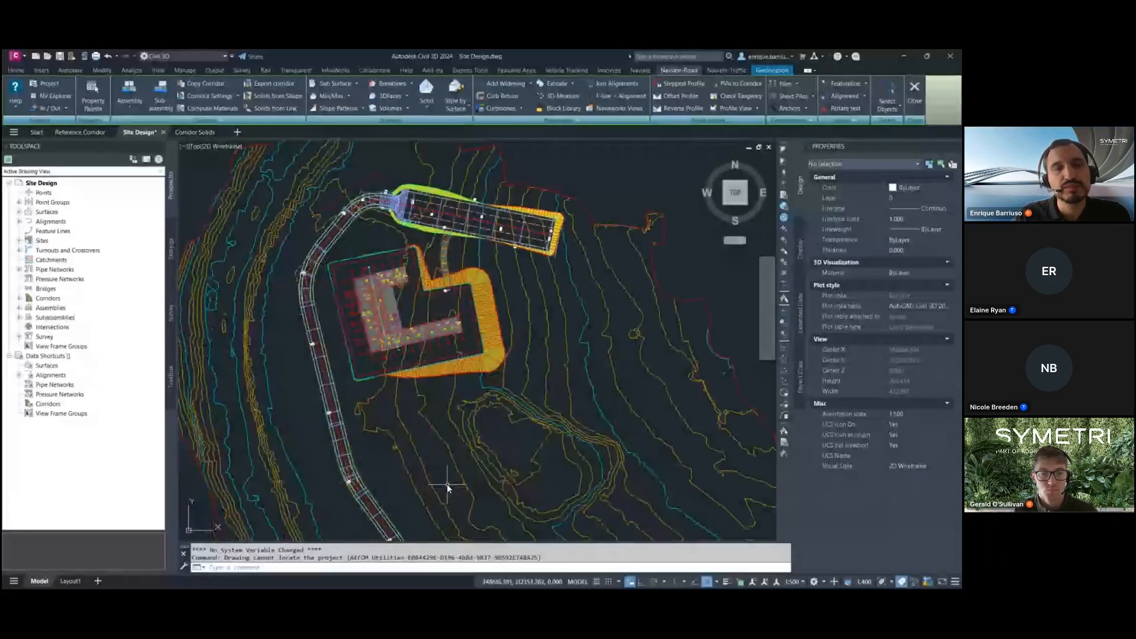
pyautogui.moveTo(446, 484); pyautogui.dragTo(431, 403, button='middle')
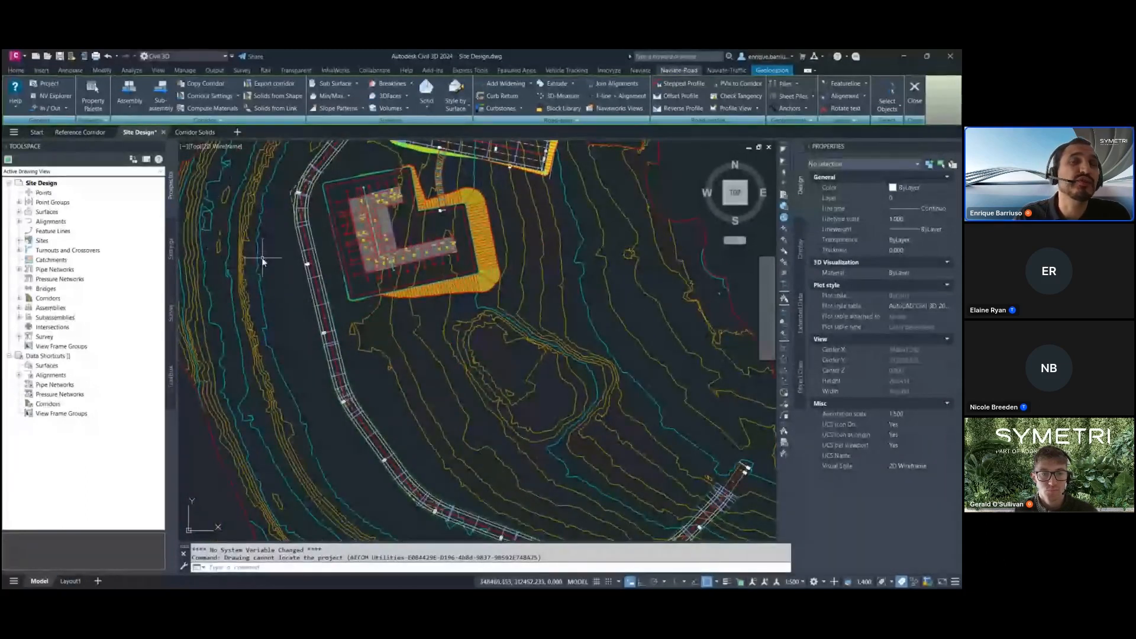
pyautogui.moveTo(268, 267)
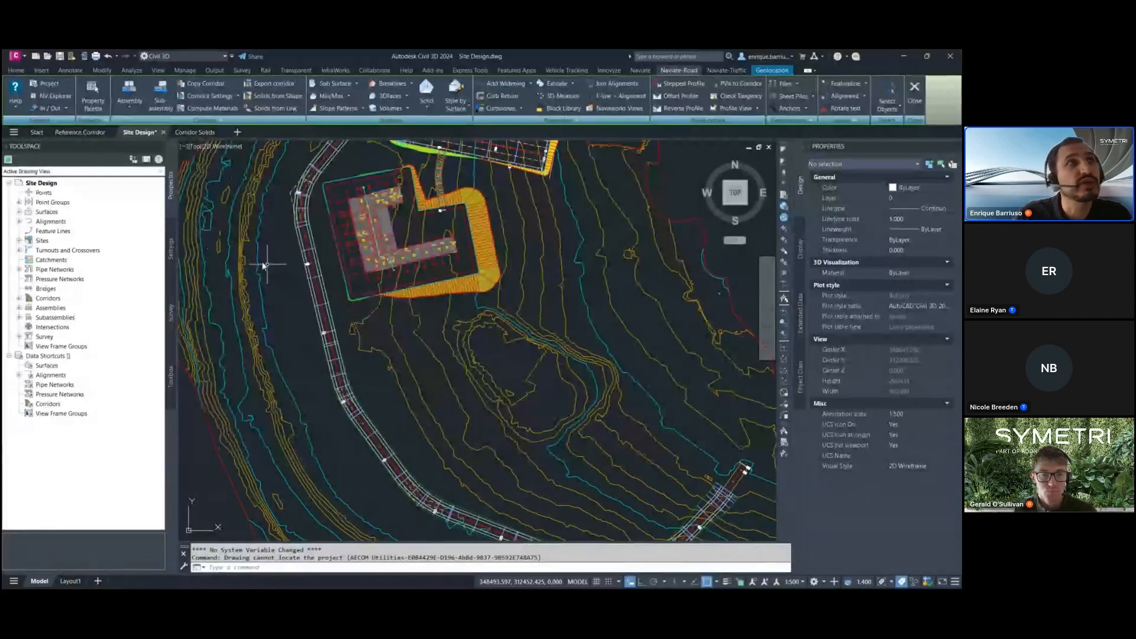
pyautogui.click(79, 133)
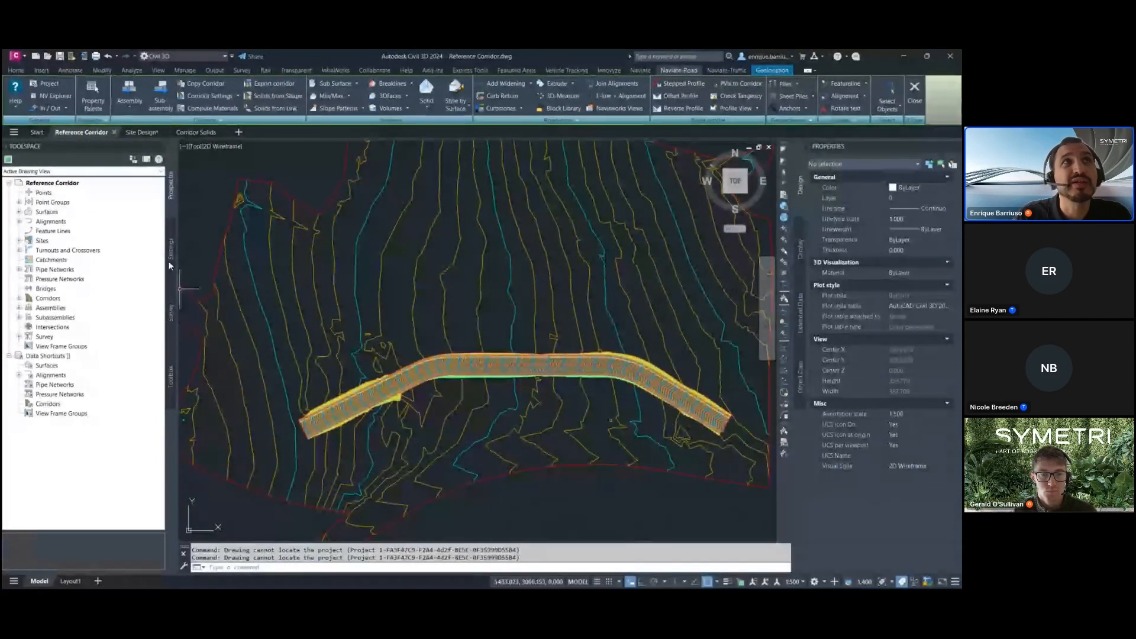
pyautogui.click(135, 132)
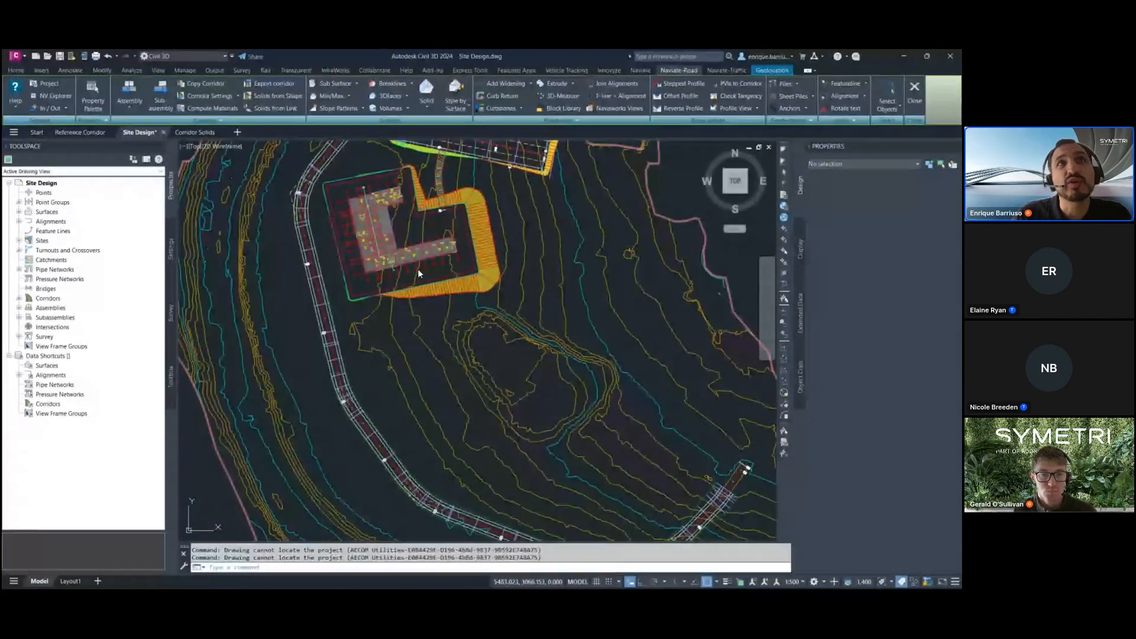
# Open the corridor properties of Sample Corridor in the Reference Corridor drawing and examine the definitions of its Top and Formation surfaces
pyautogui.click(80, 132)
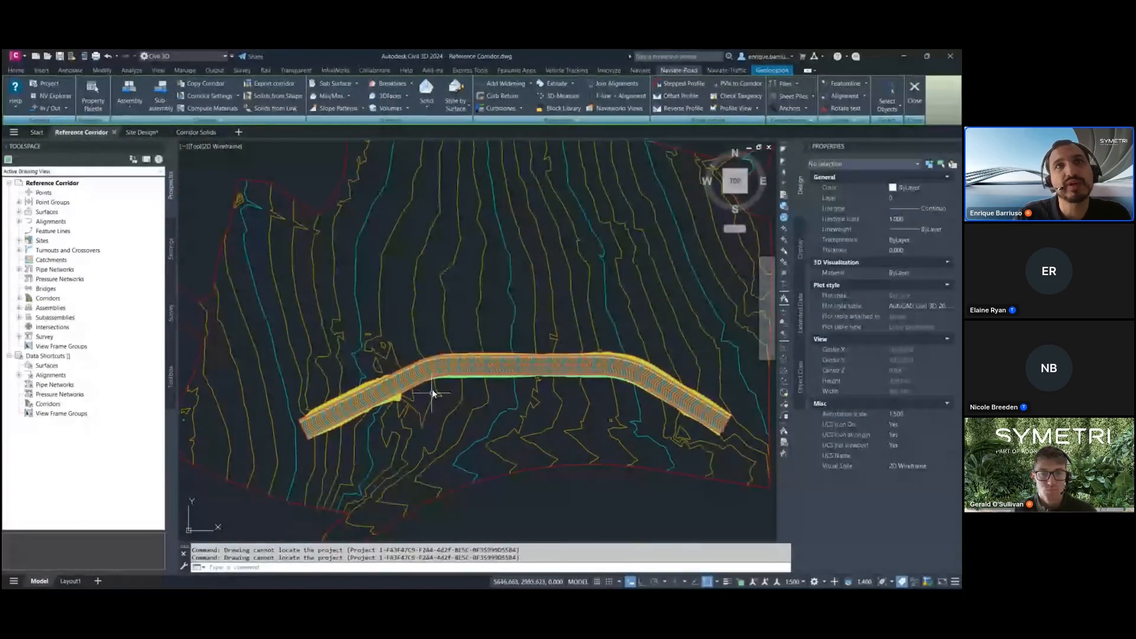
pyautogui.scroll(5, 433, 393)
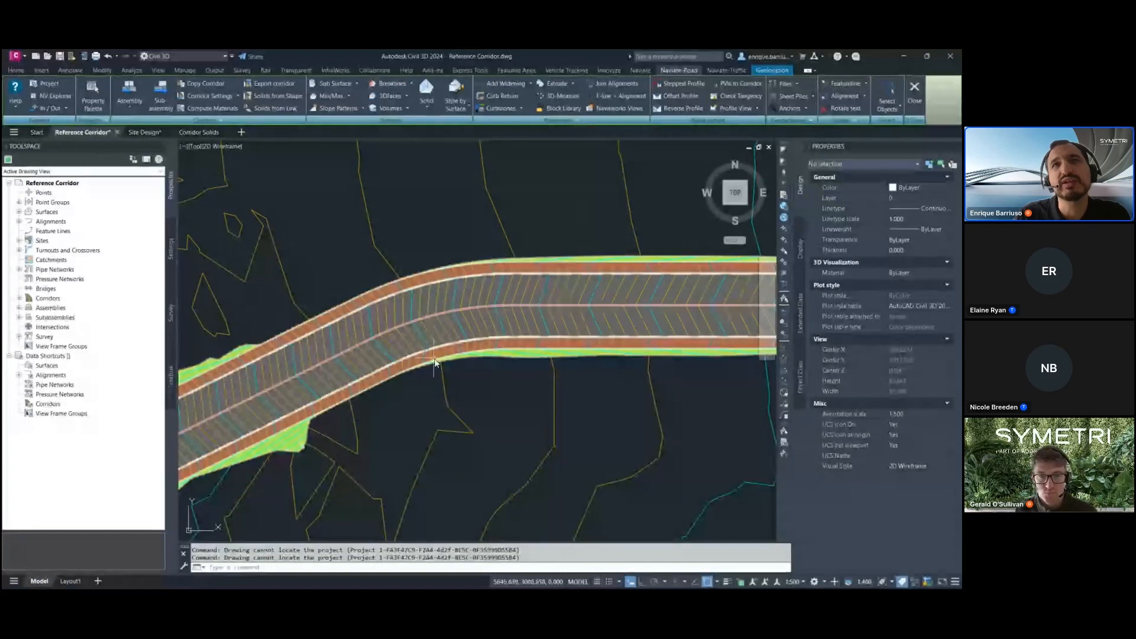
pyautogui.scroll(-2, 529, 336)
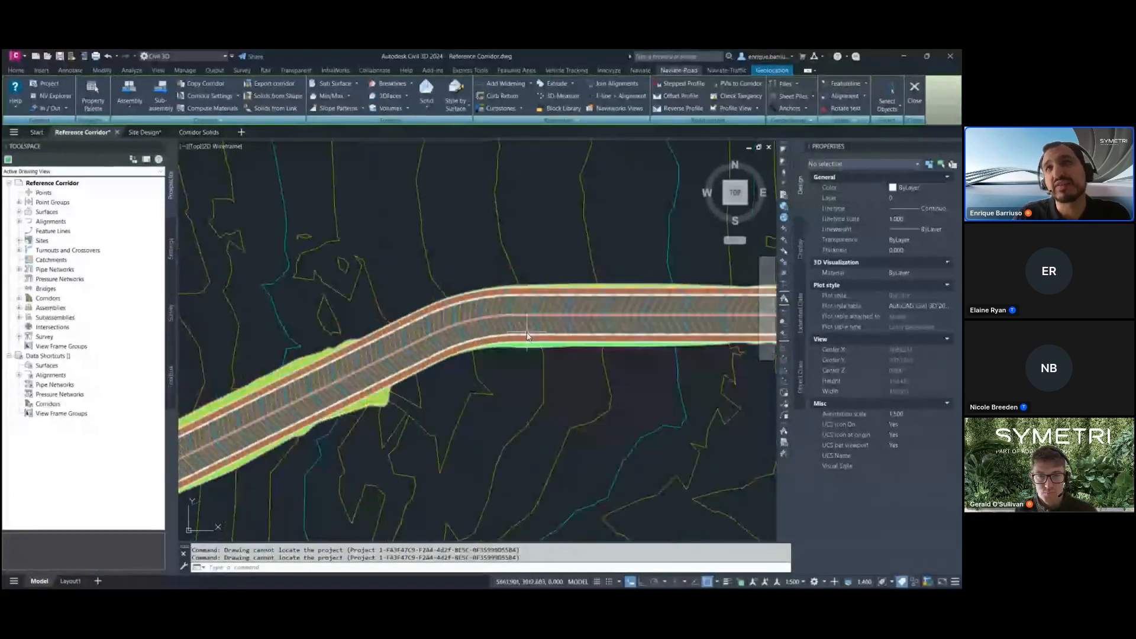
pyautogui.scroll(2, 582, 357)
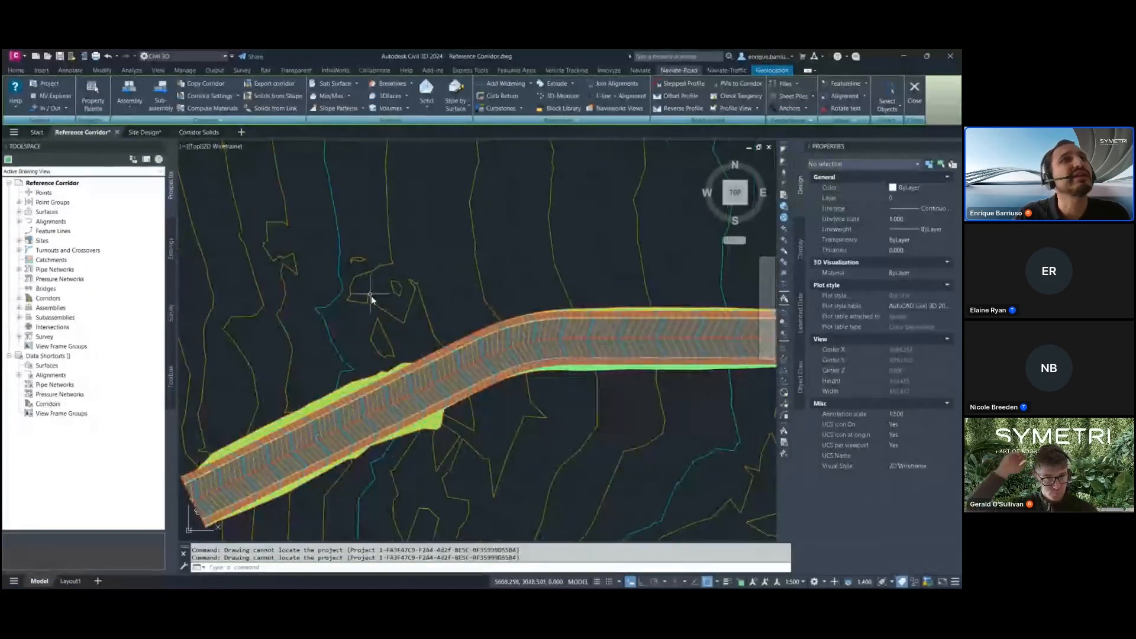
pyautogui.scroll(2, 415, 396)
pyautogui.click(417, 390)
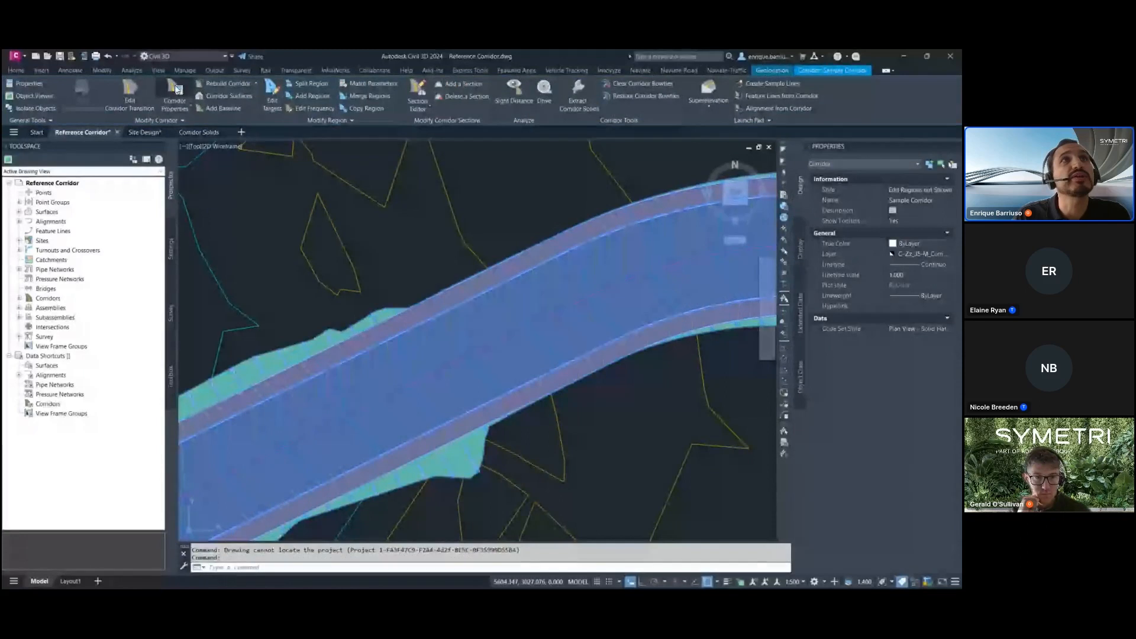
pyautogui.press('Escape')
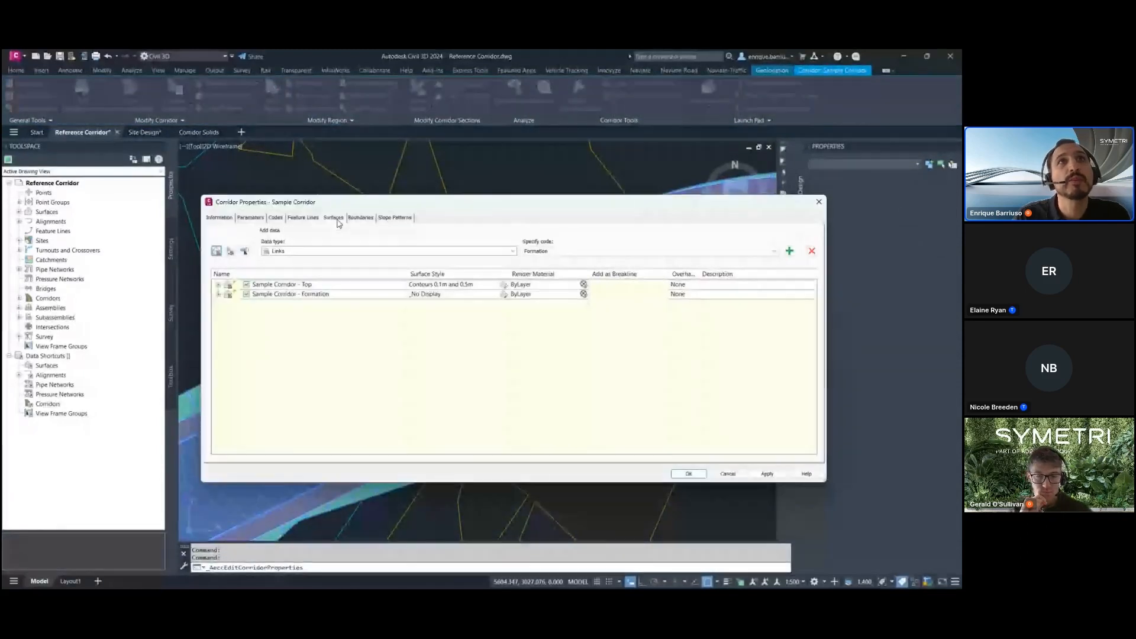
pyautogui.click(218, 285)
pyautogui.click(218, 303)
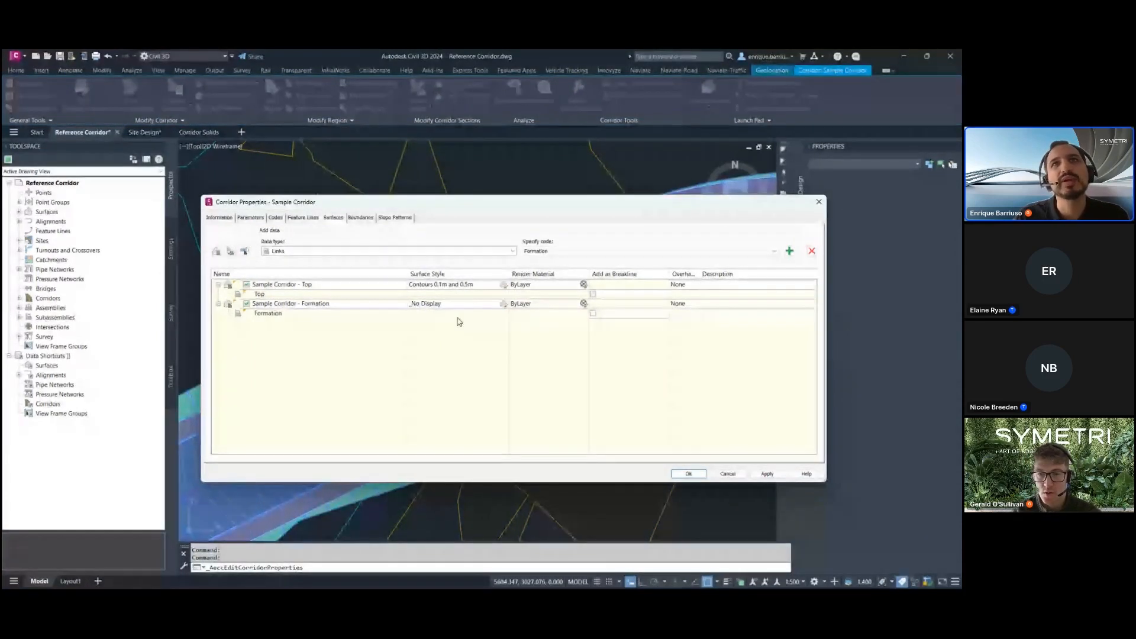
# Review Sample Corridor's boundaries, slope patterns, parameters and assembly frequencies, leaving the corridor properties without changes
pyautogui.click(361, 218)
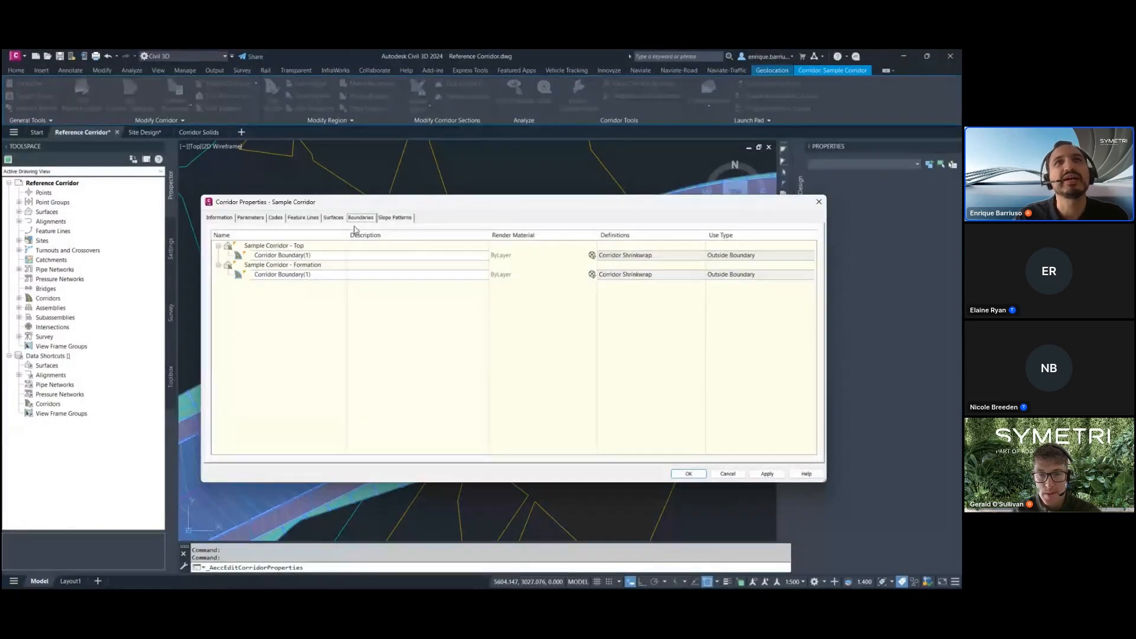
pyautogui.click(302, 258)
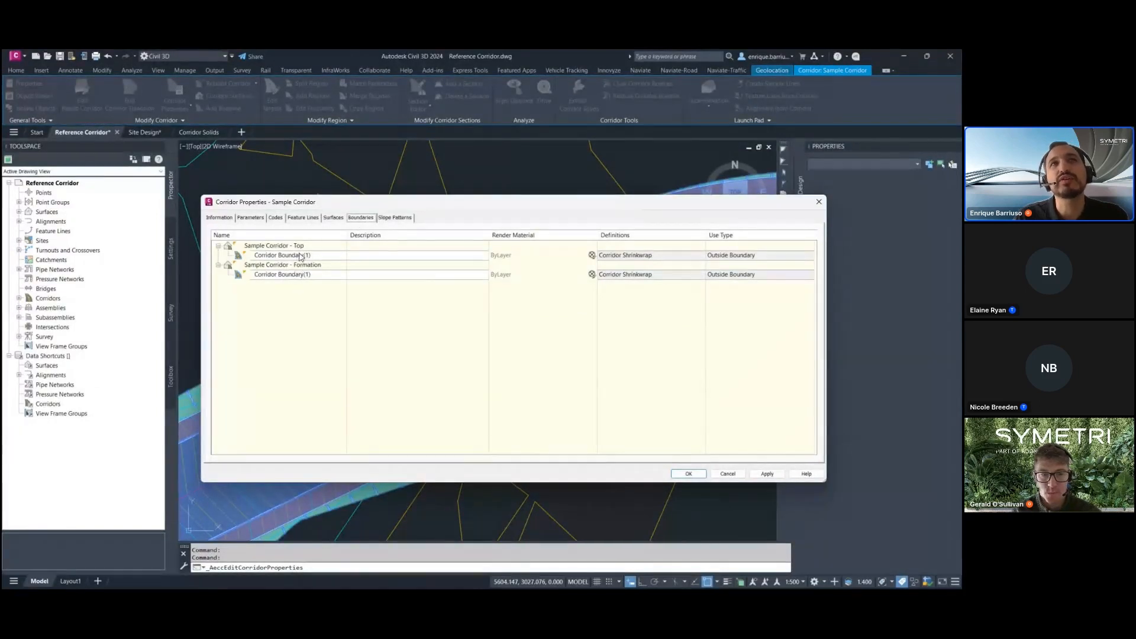
pyautogui.click(395, 220)
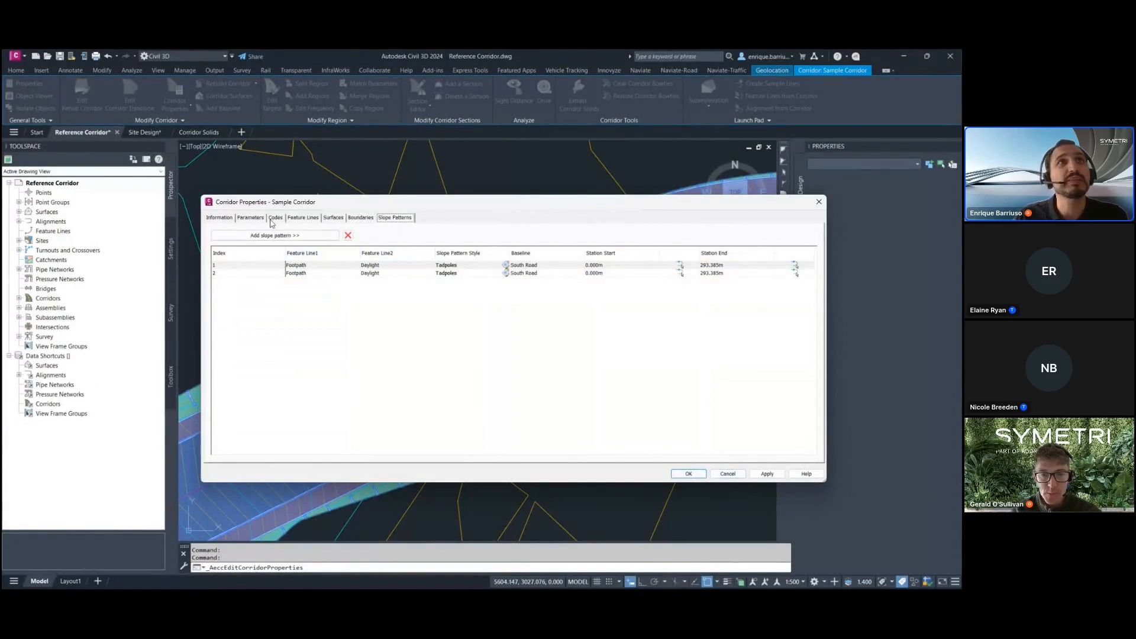
pyautogui.click(251, 218)
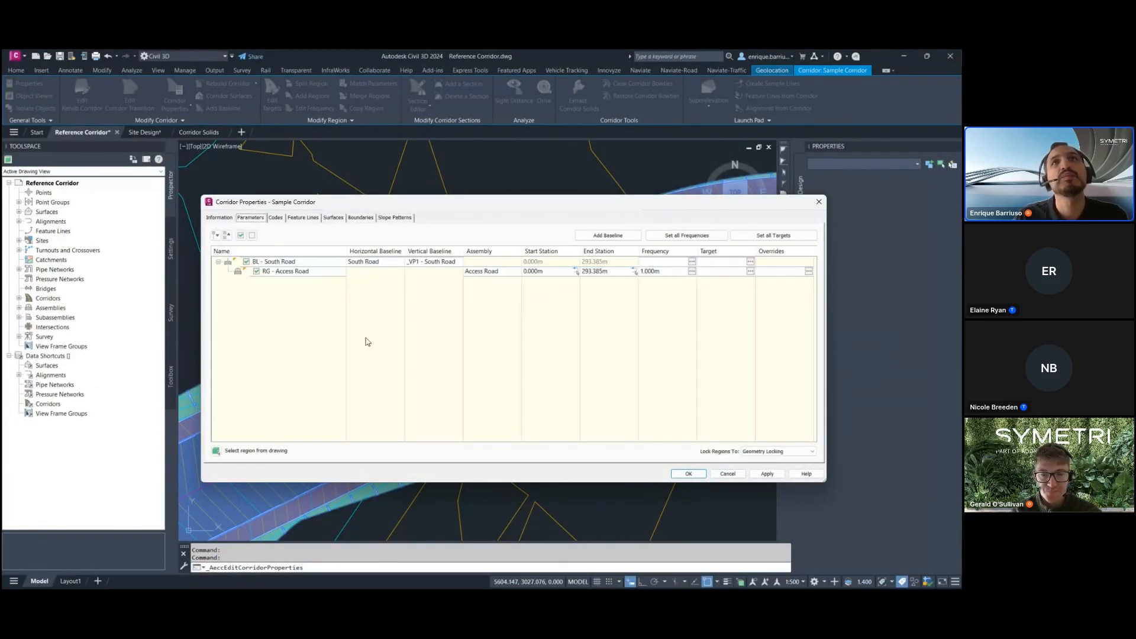
pyautogui.click(671, 237)
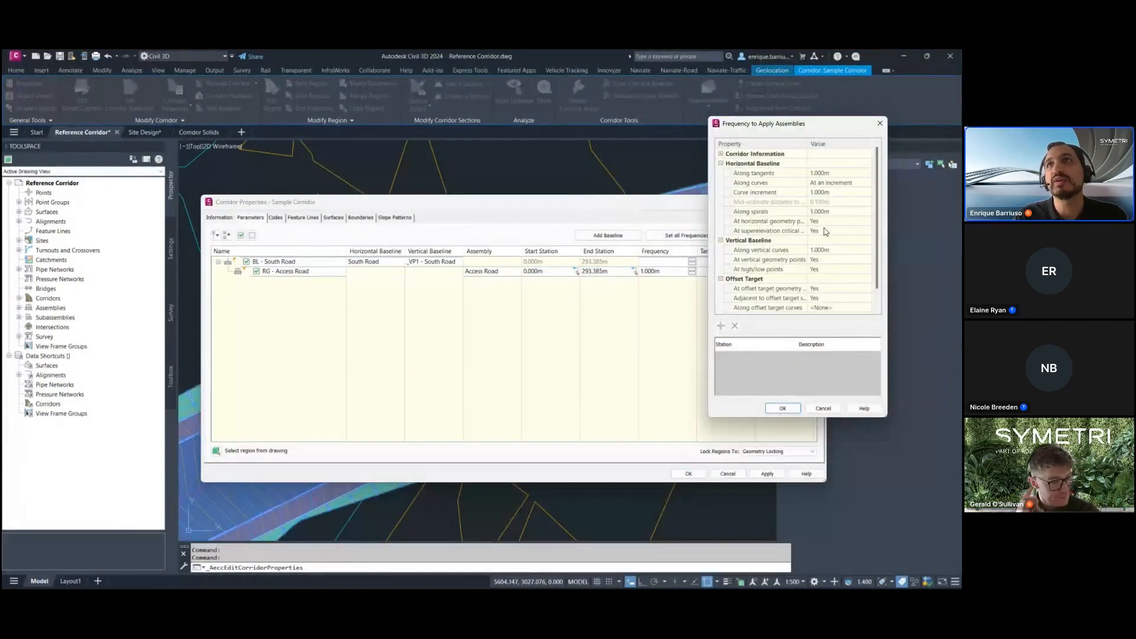
pyautogui.click(880, 122)
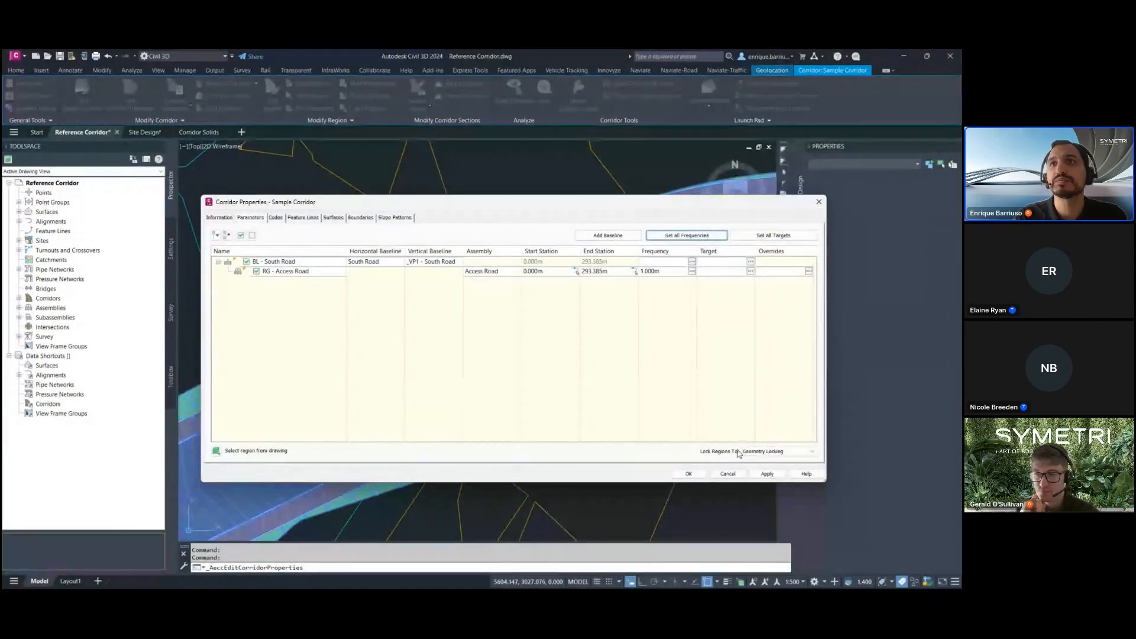
pyautogui.click(729, 474)
# Inspect the slope pattern along the corridor's daylight edge, clear the selection and view the whole corridor
pyautogui.scroll(6, 410, 434)
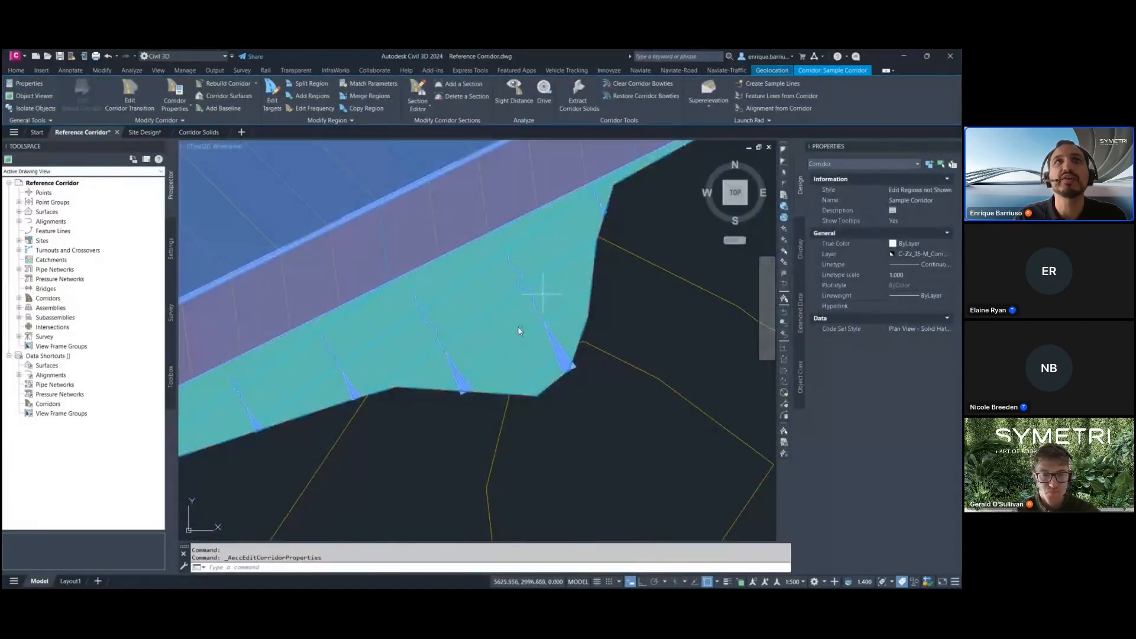
pyautogui.scroll(-6, 495, 422)
pyautogui.moveTo(495, 422); pyautogui.dragTo(570, 403, button='middle')
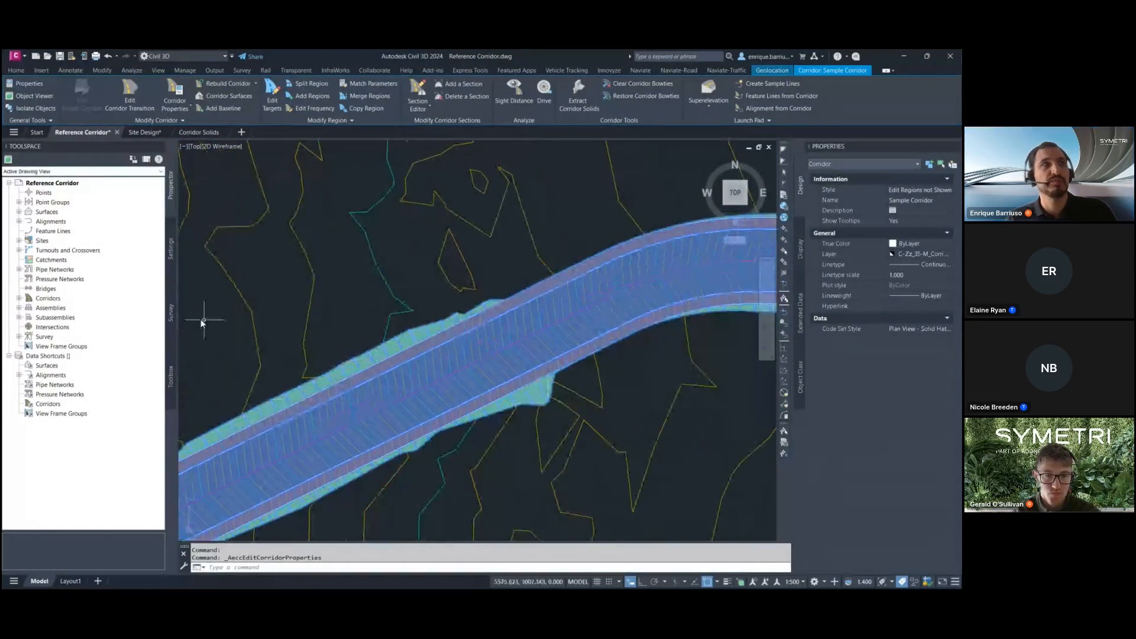
pyautogui.press('Escape')
pyautogui.scroll(-5, 400, 299)
pyautogui.moveTo(524, 339); pyautogui.dragTo(444, 375, button='middle')
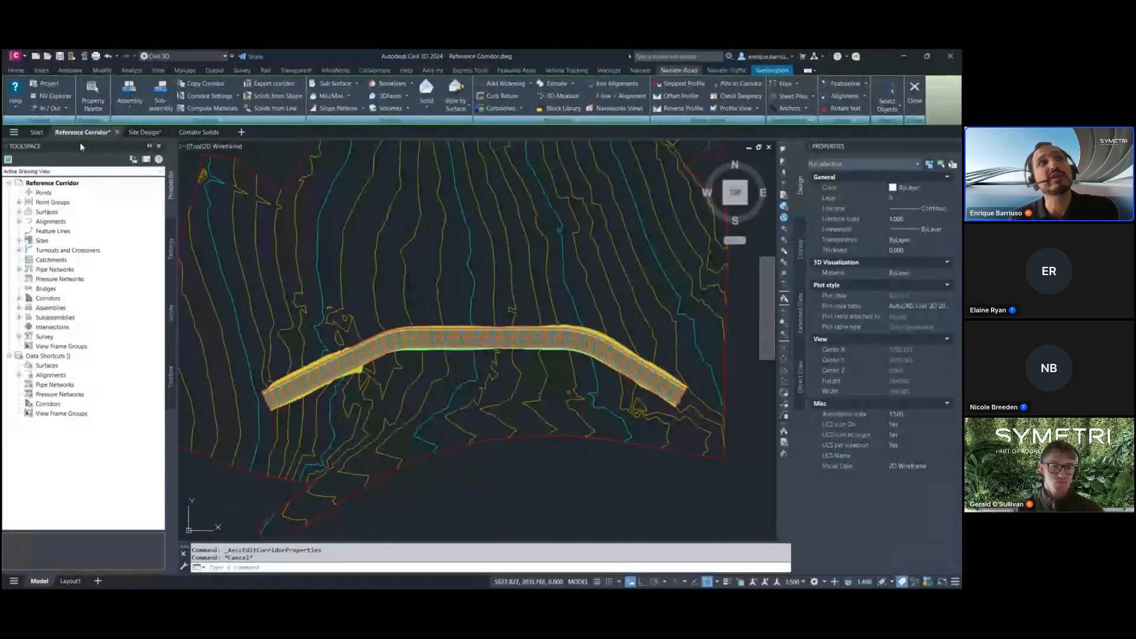
# Start NVCorridorSetup on the access road corridor in the Site Design drawing and check the available source corridors
pyautogui.click(142, 132)
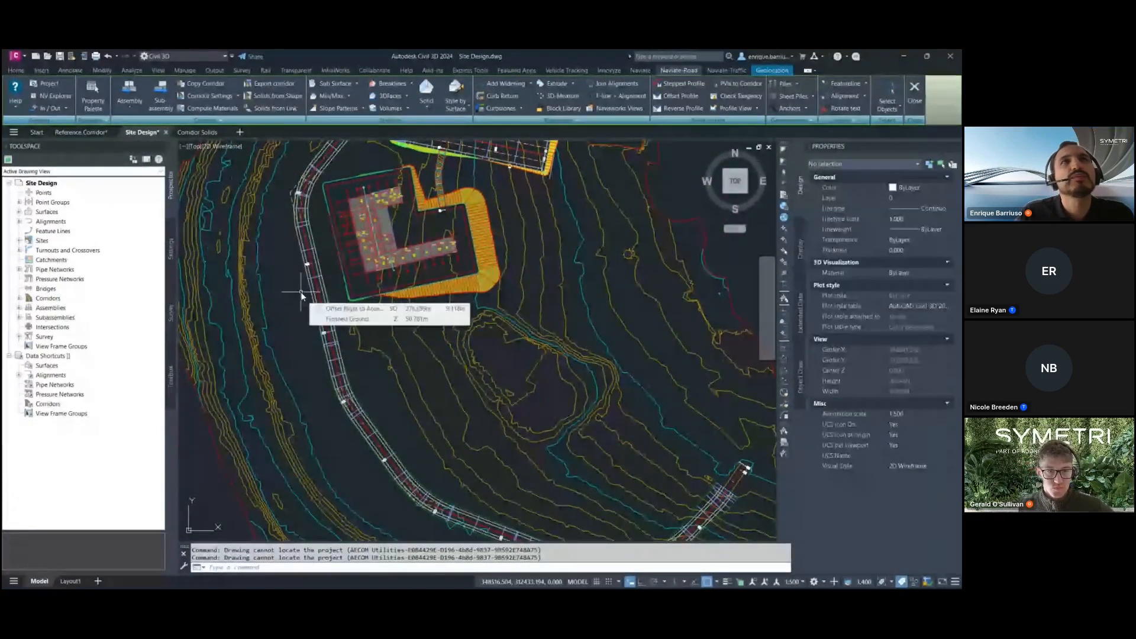
pyautogui.click(210, 96)
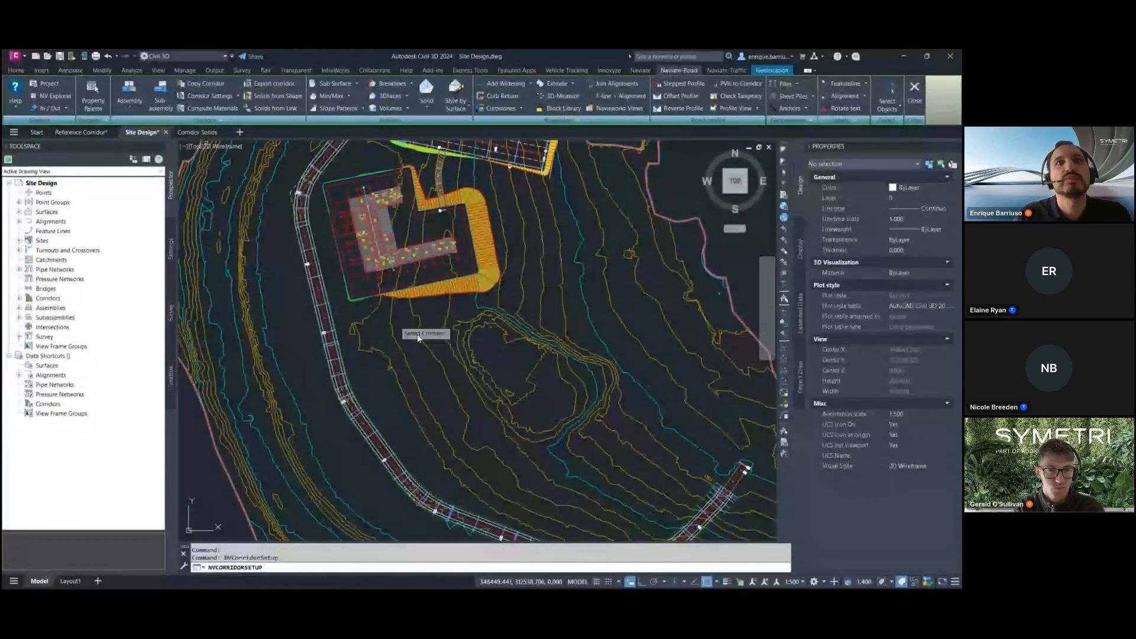
pyautogui.scroll(5, 332, 313)
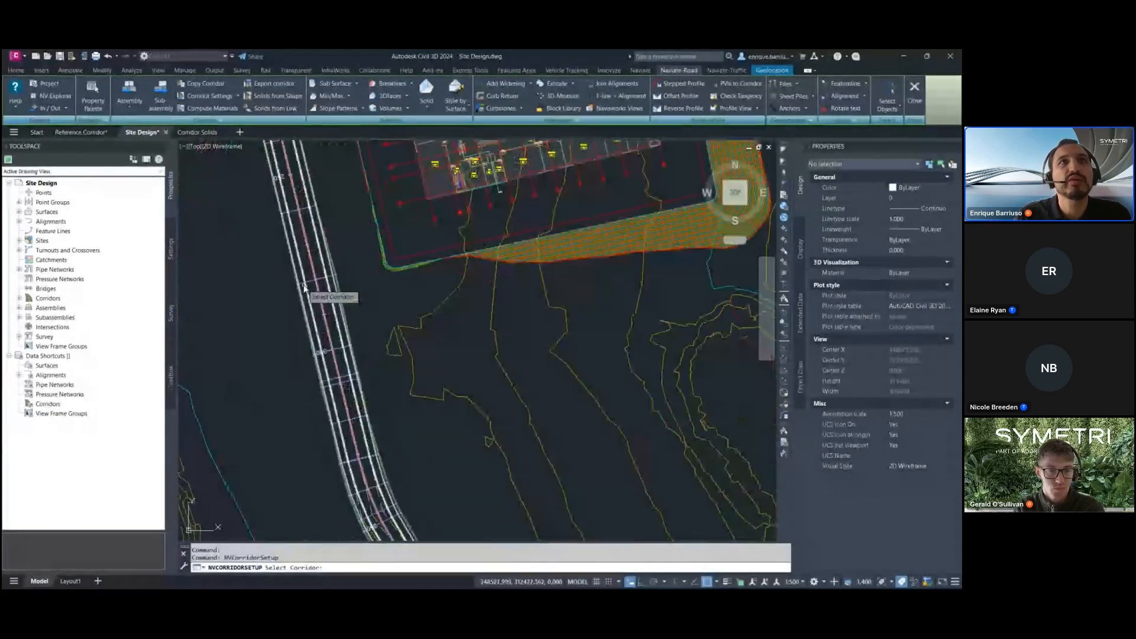
pyautogui.click(307, 283)
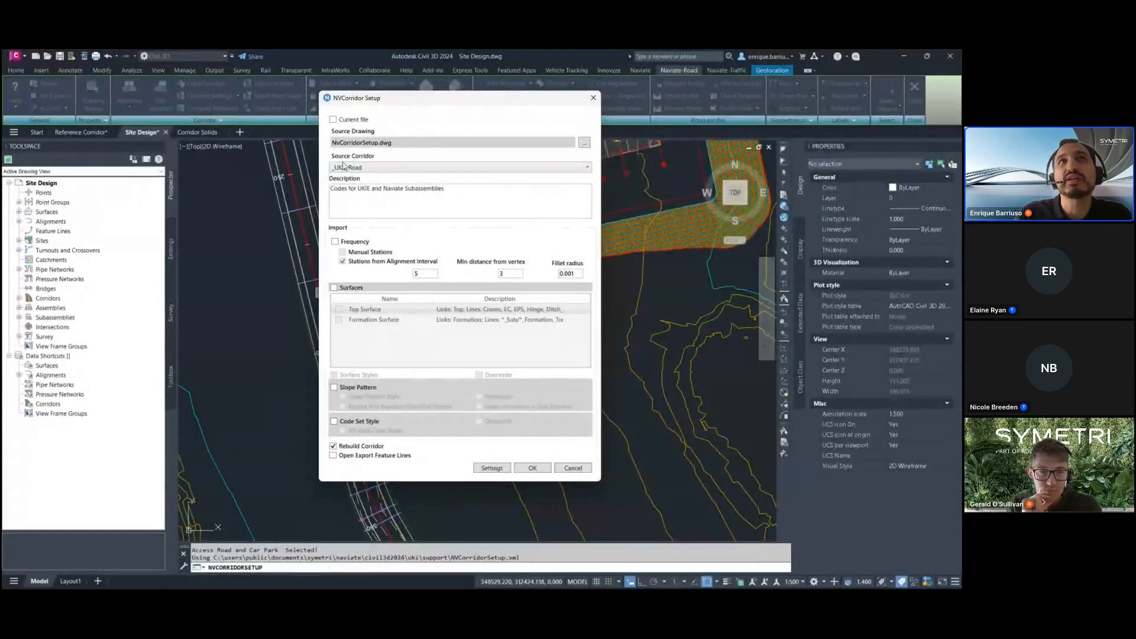
pyautogui.click(398, 168)
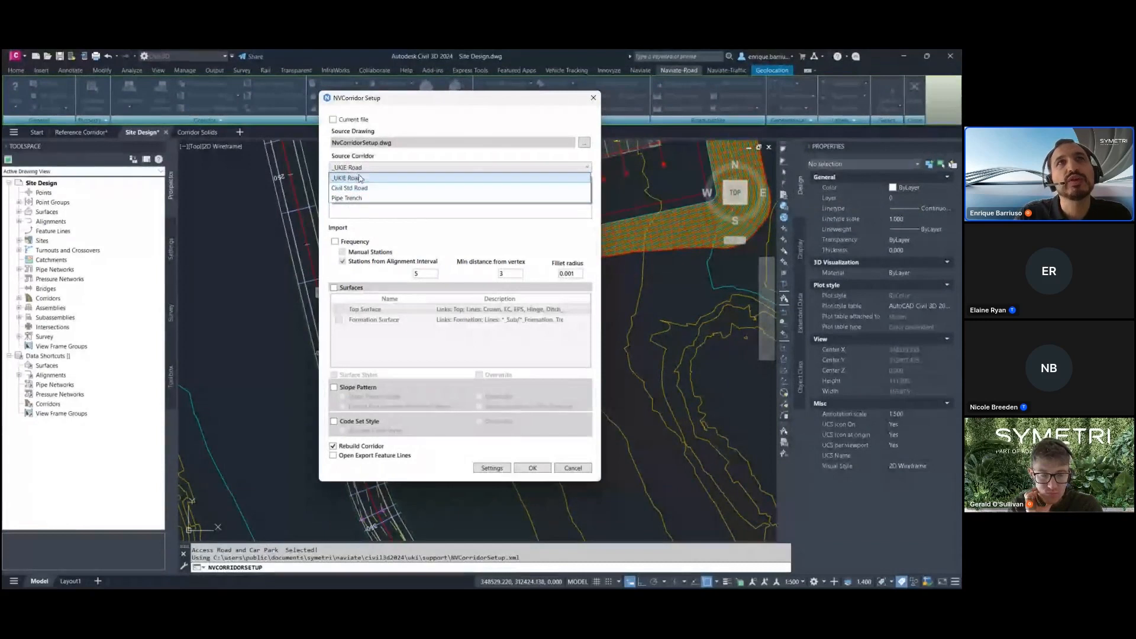
pyautogui.click(431, 110)
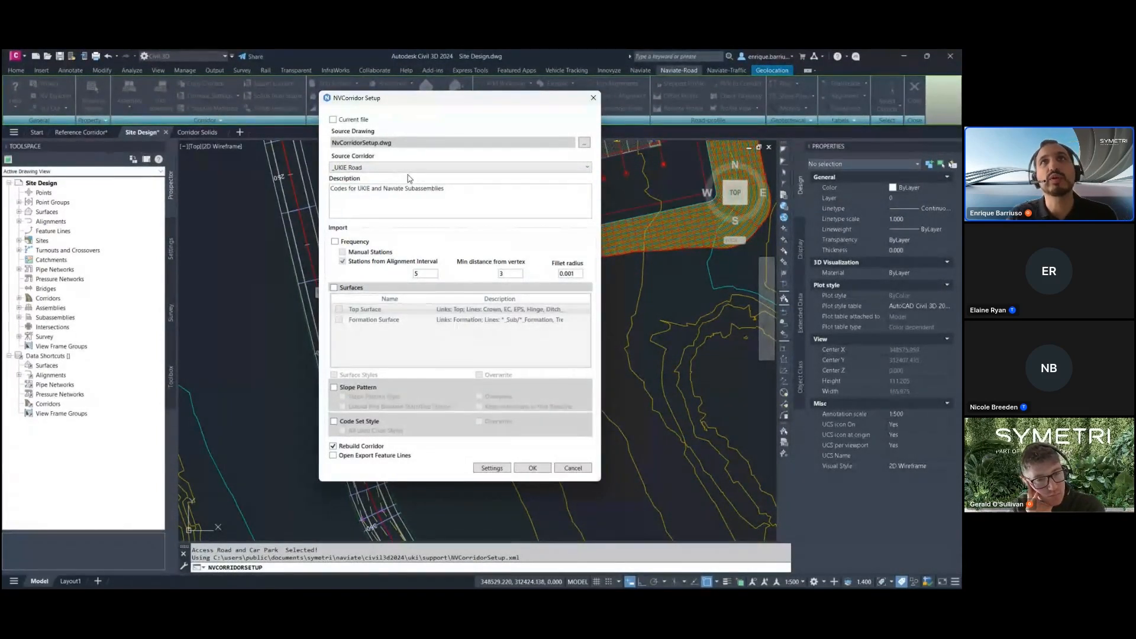
# Set the source drawing to Reference Corridor.dwg from C:\_C3D 2025\Webinar and choose Sample Corridor as the source corridor
pyautogui.click(584, 144)
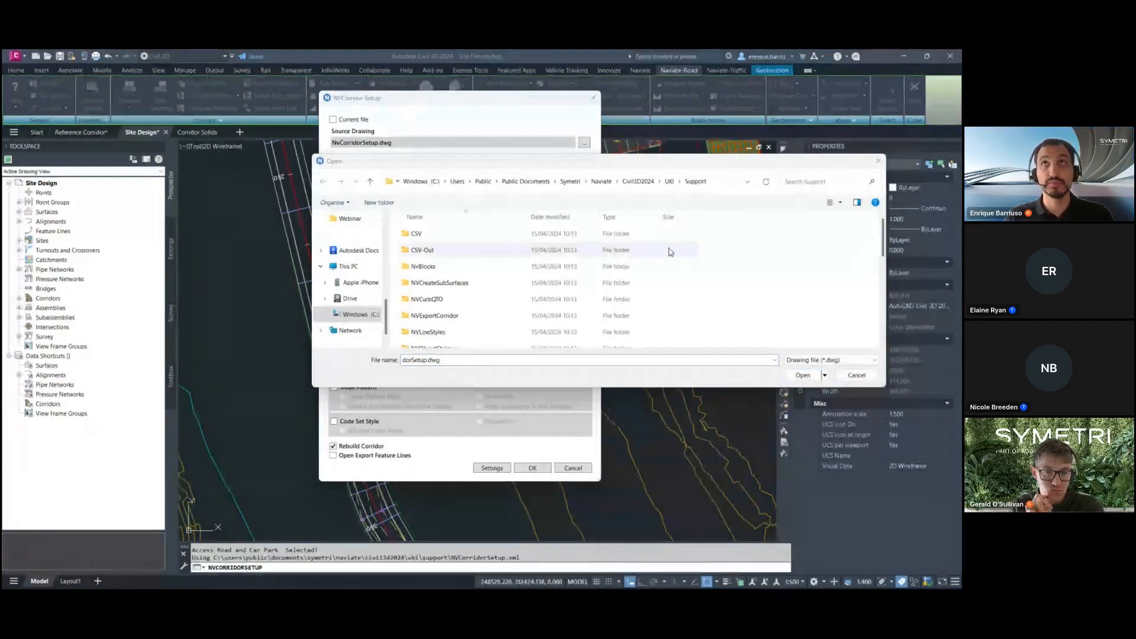
pyautogui.click(720, 182)
pyautogui.write('C:\\_C3D 2025\\Webinar')
pyautogui.press('Return')
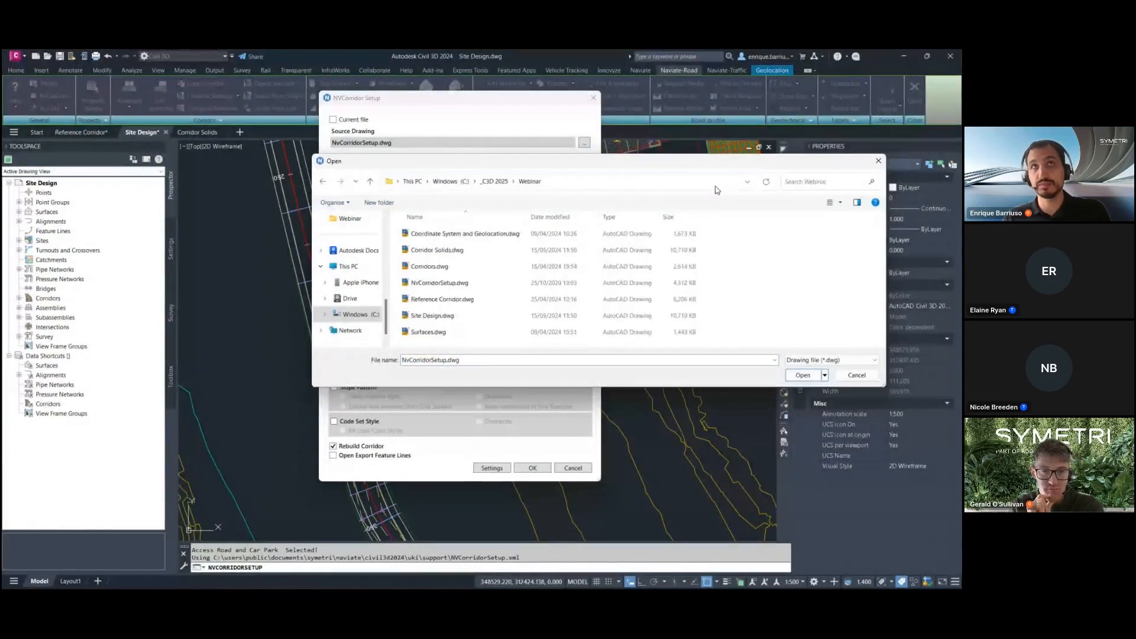
pyautogui.click(462, 303)
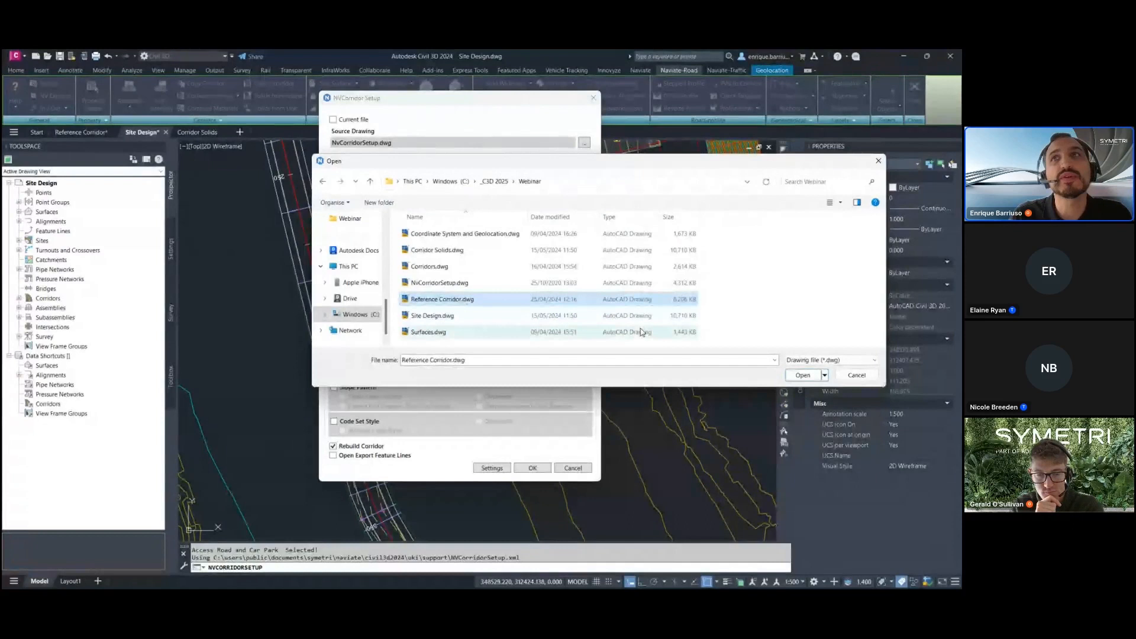
pyautogui.click(802, 375)
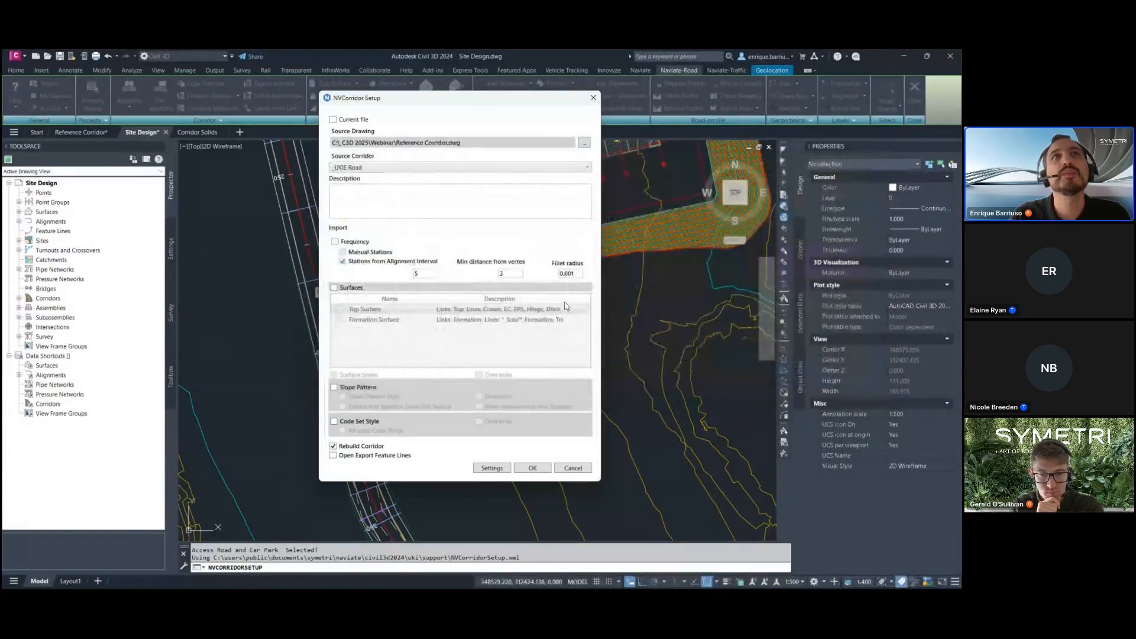
pyautogui.click(545, 167)
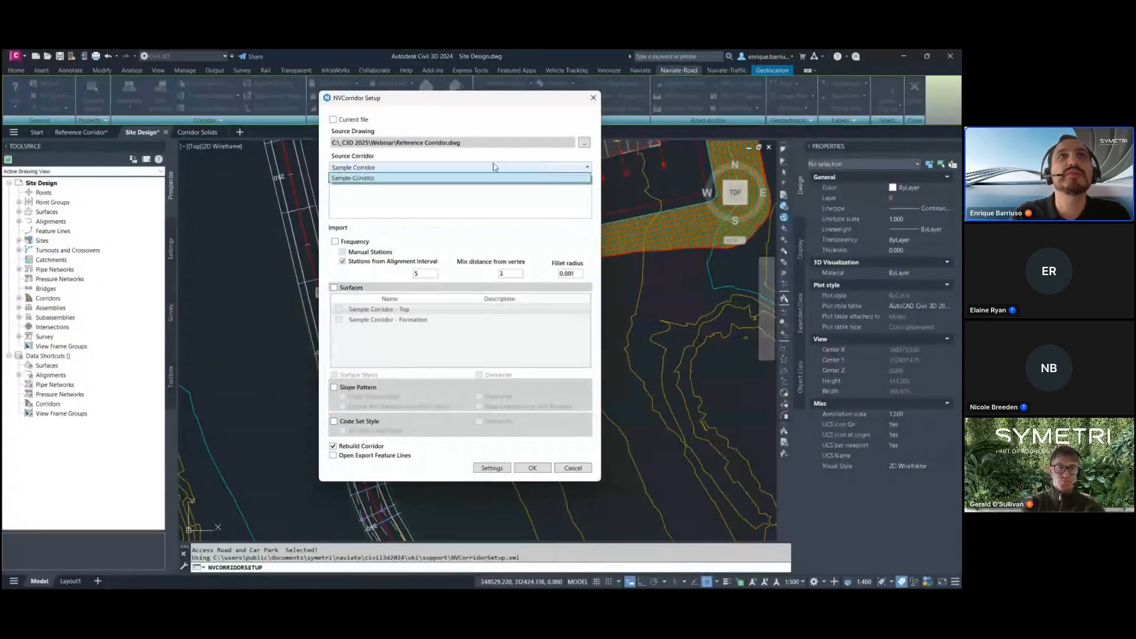
pyautogui.click(395, 178)
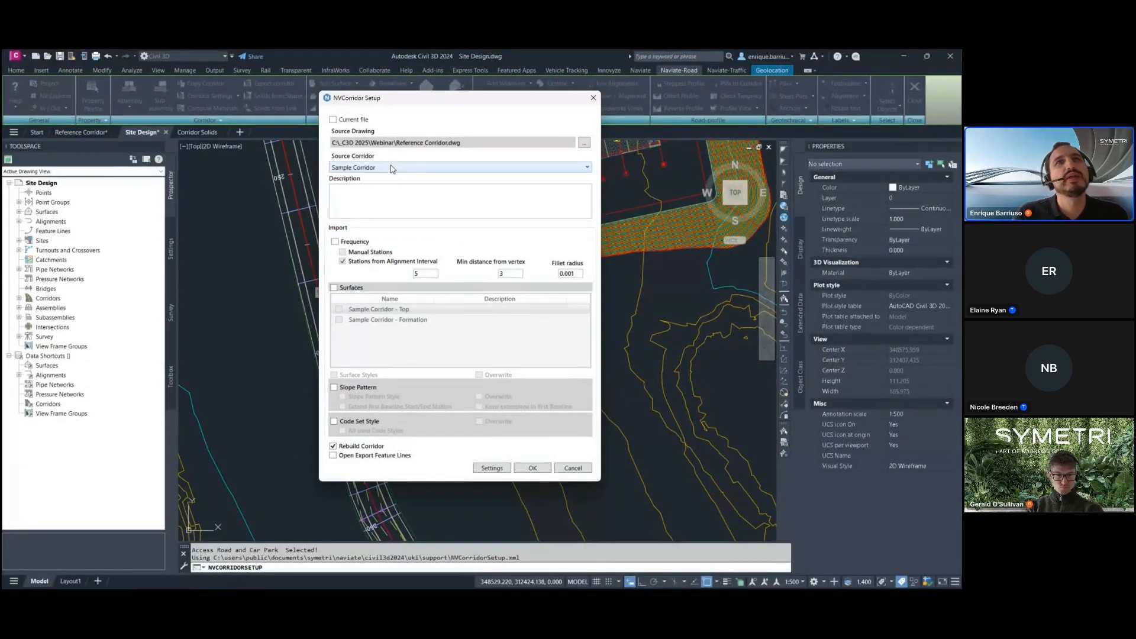
# Include frequency without alignment-interval stations in the import, plus the Sample Corridor Top and Formation surfaces with their surface styles
pyautogui.click(335, 242)
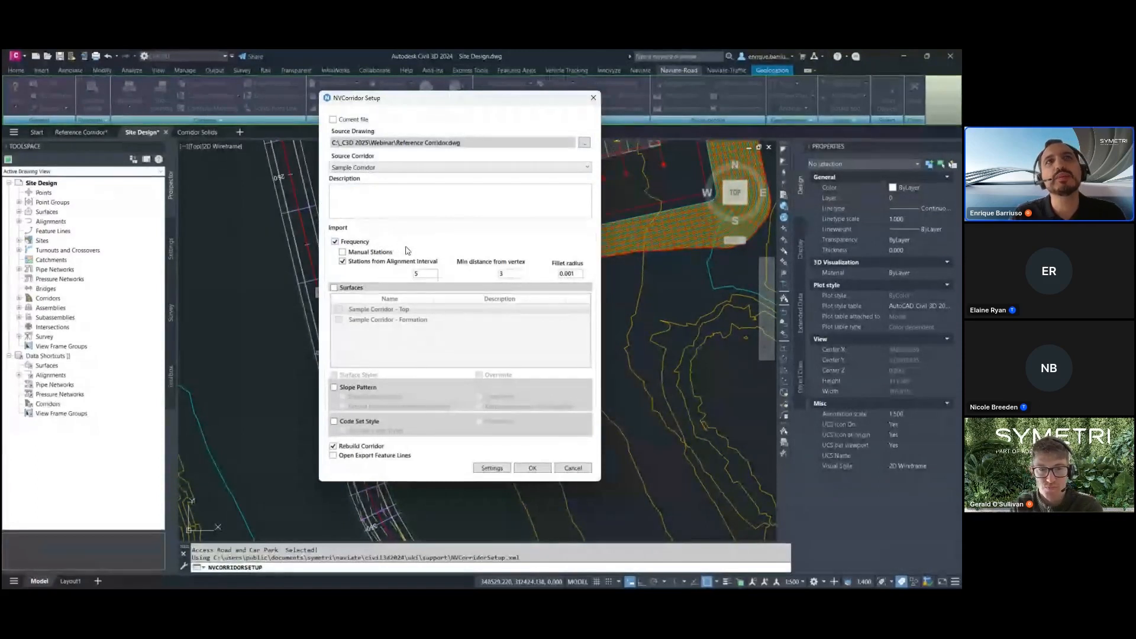
pyautogui.click(343, 261)
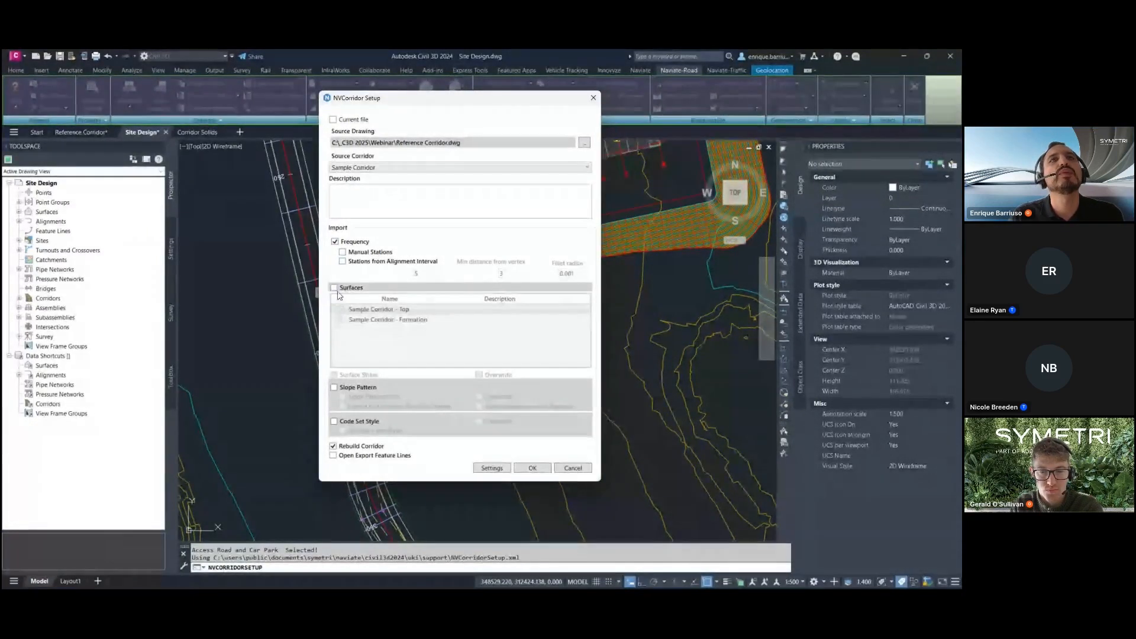
pyautogui.click(334, 288)
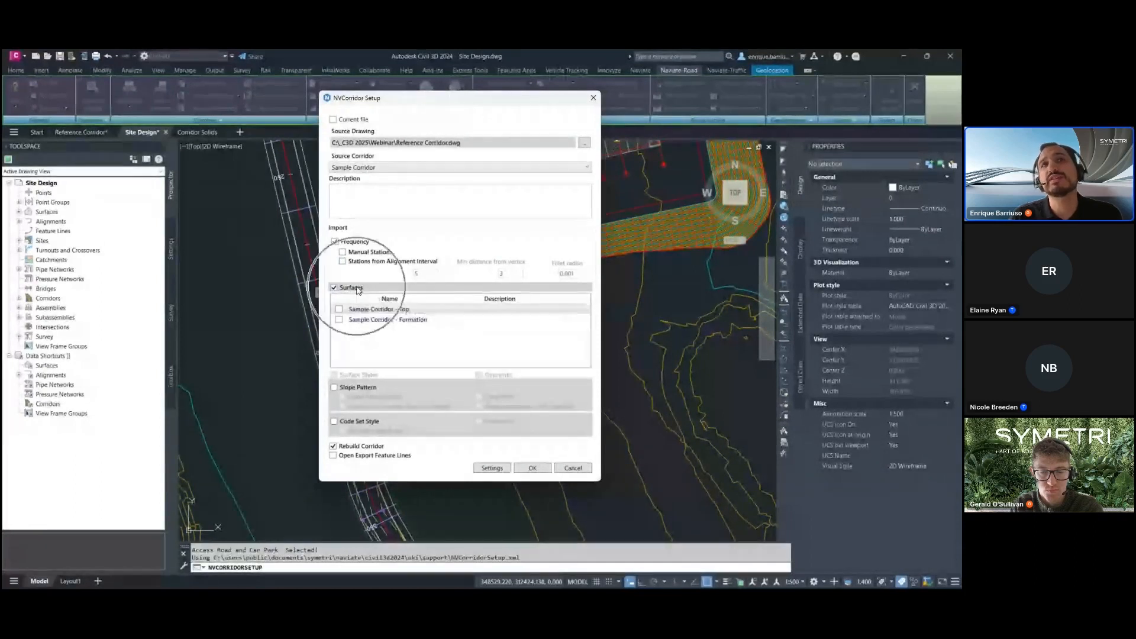
pyautogui.click(339, 309)
pyautogui.click(339, 319)
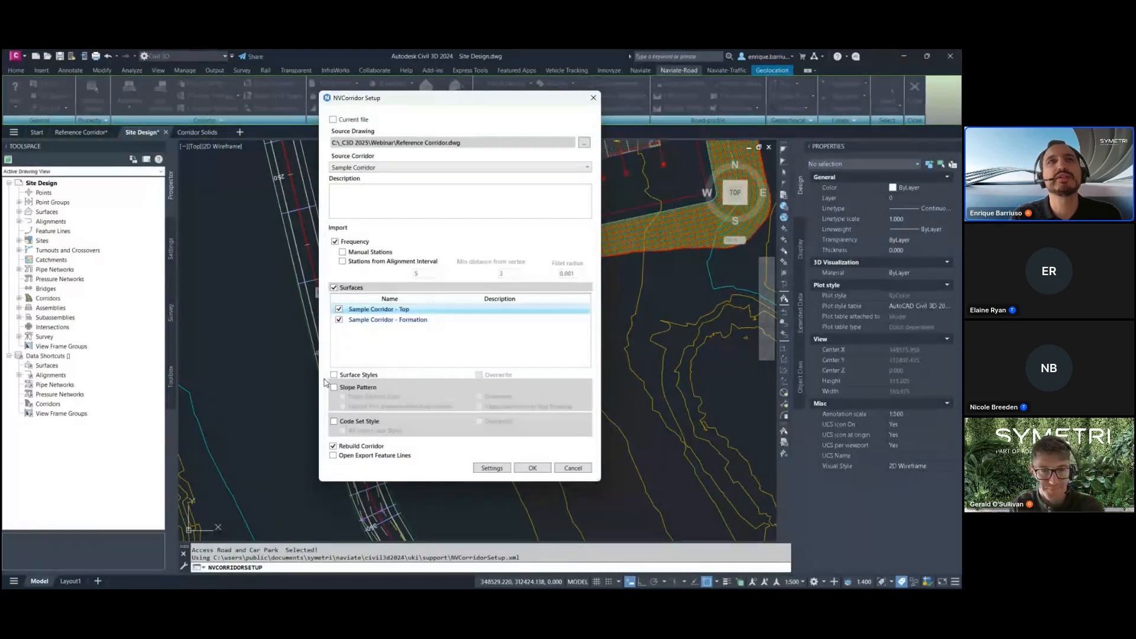
pyautogui.click(368, 375)
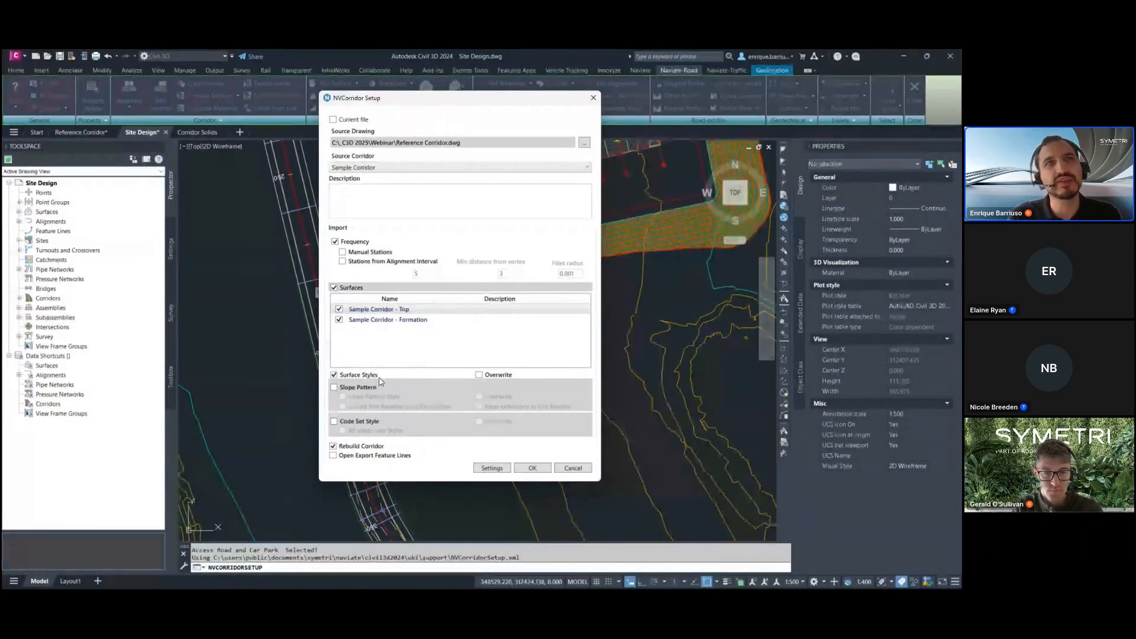
# Add the slope pattern and code set style to the import and run the corridor setup
pyautogui.click(333, 388)
pyautogui.click(334, 422)
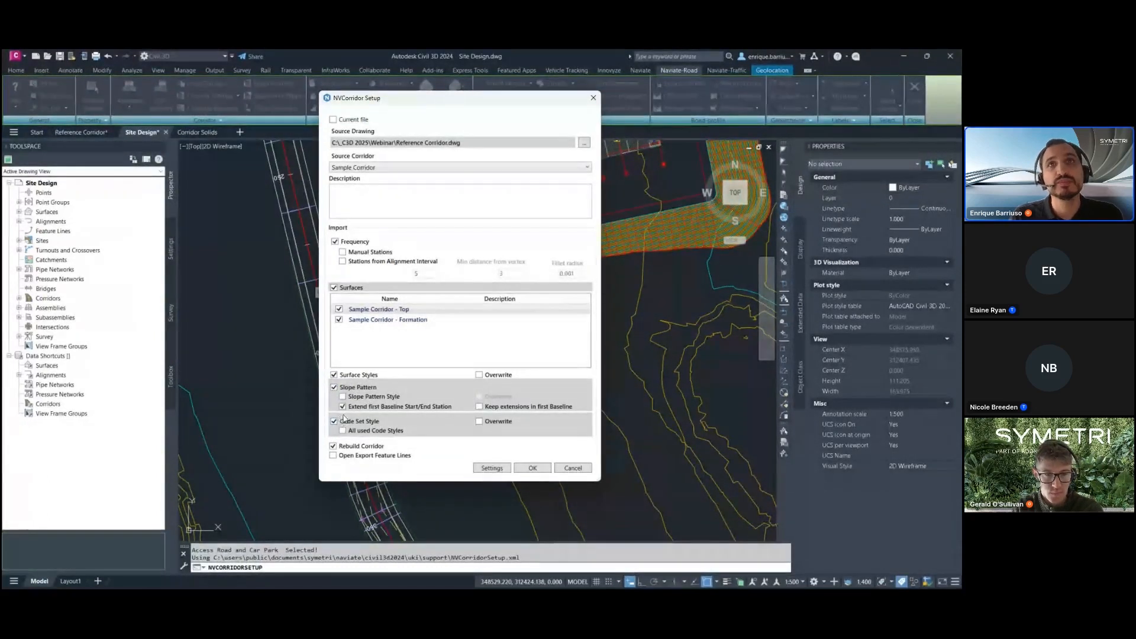
pyautogui.click(485, 469)
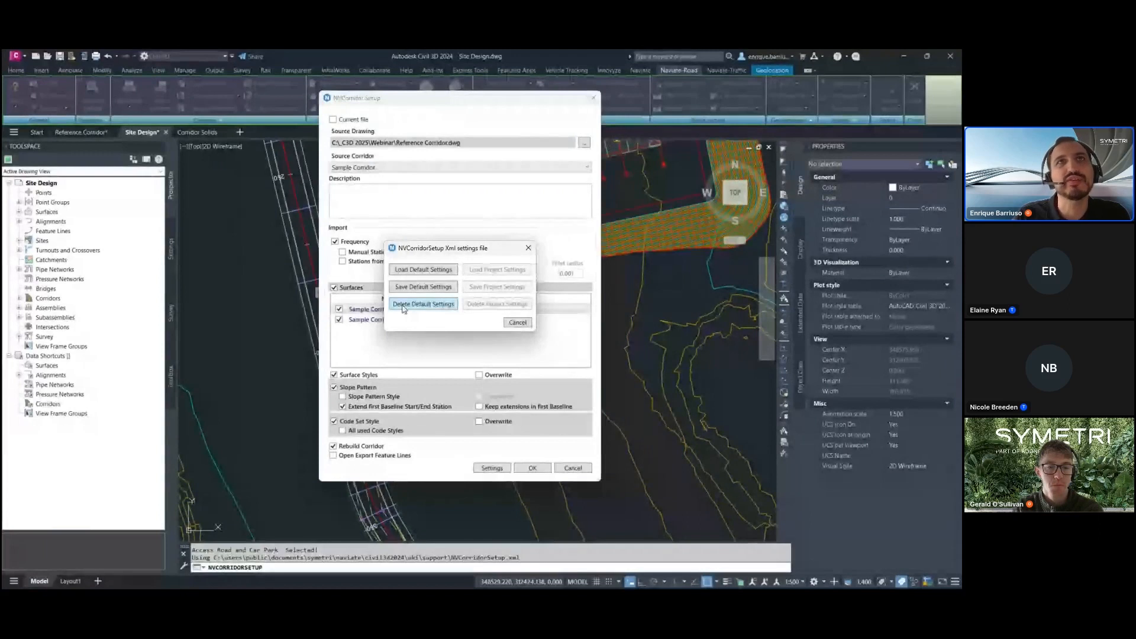
pyautogui.click(524, 323)
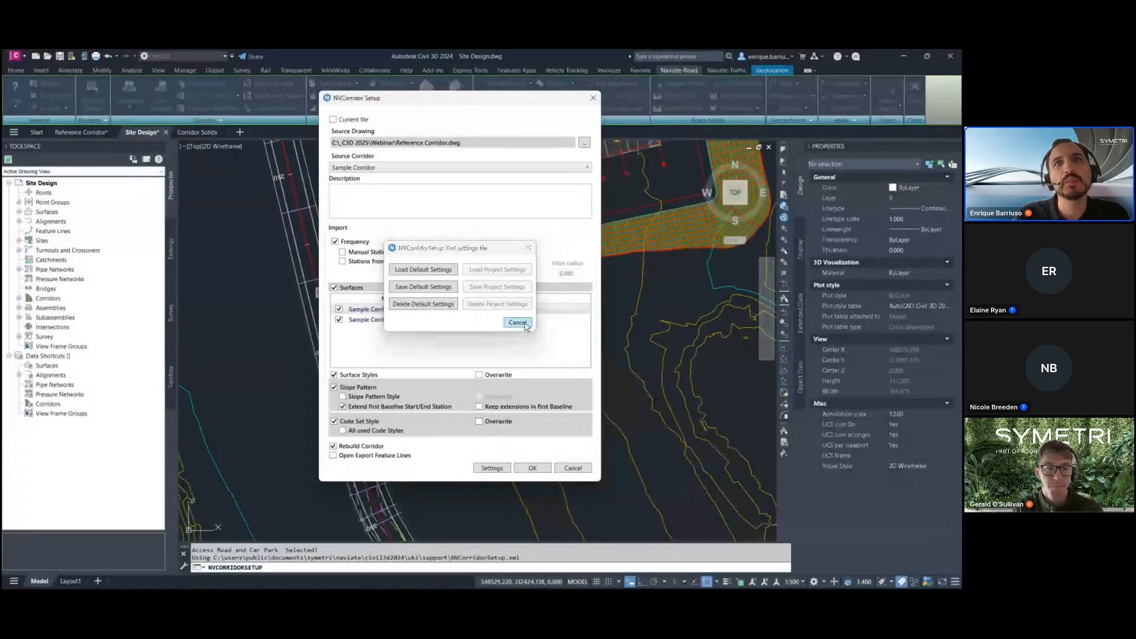
pyautogui.click(532, 468)
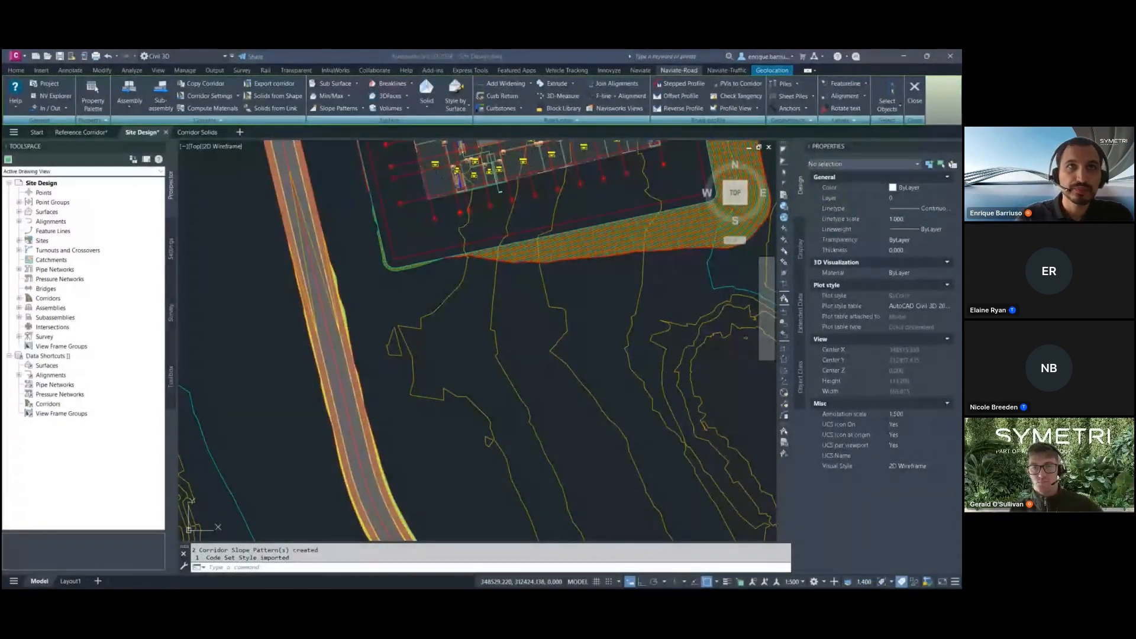
# Examine the access road corridor's code set styling, surface contours and slope patterns near its southeastern end
pyautogui.scroll(-5, 367, 367)
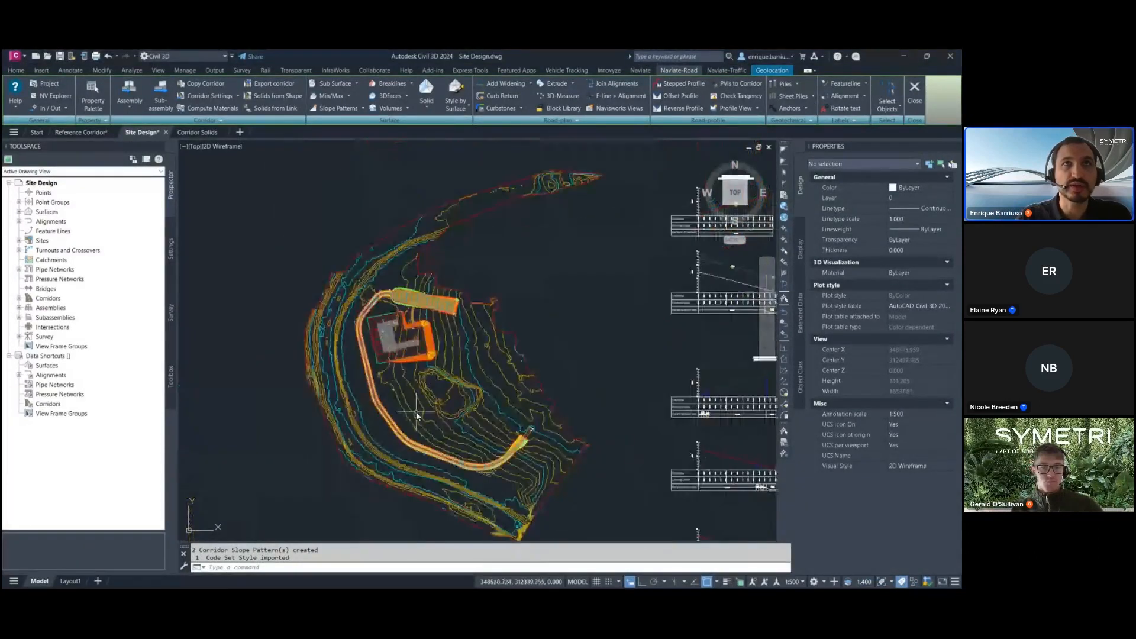
pyautogui.scroll(8, 433, 409)
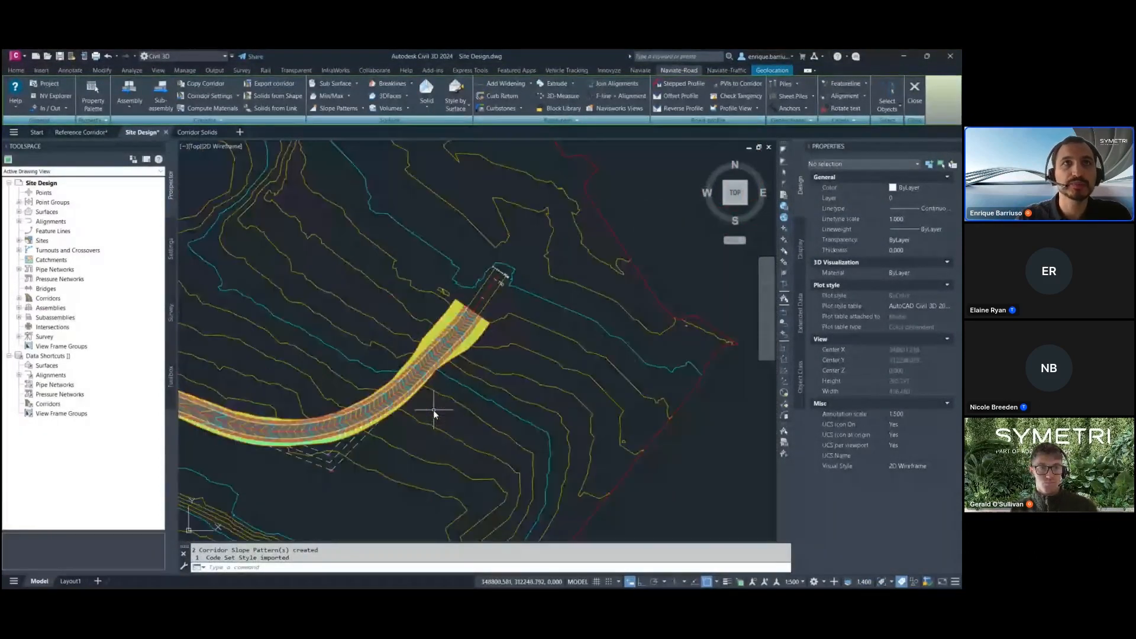
pyautogui.scroll(2, 406, 371)
pyautogui.scroll(4, 456, 304)
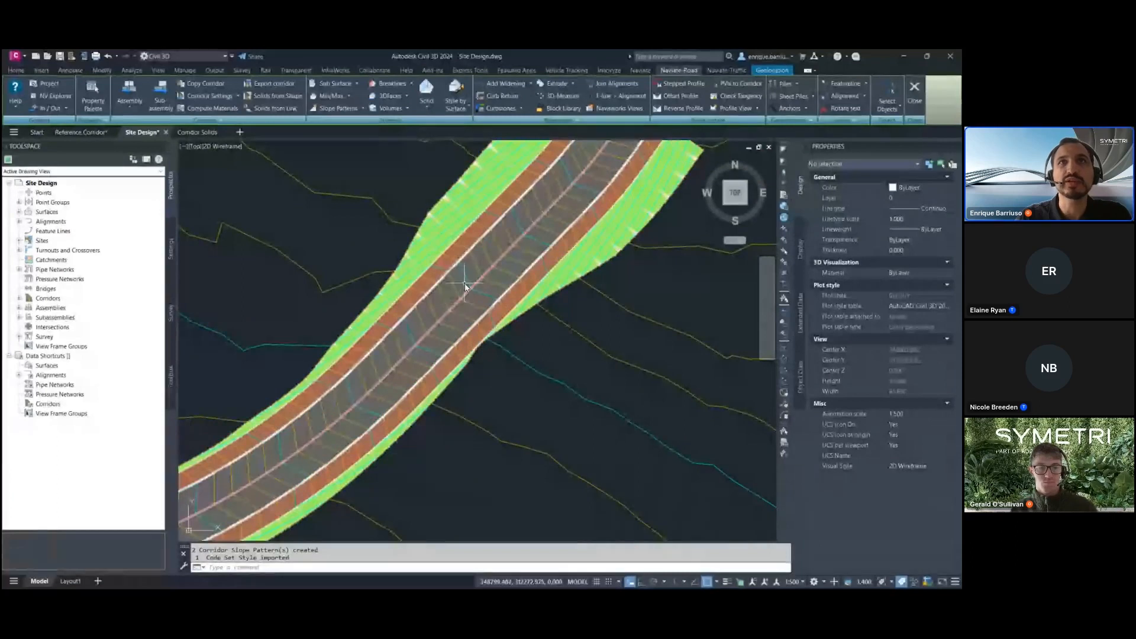
pyautogui.scroll(3, 456, 316)
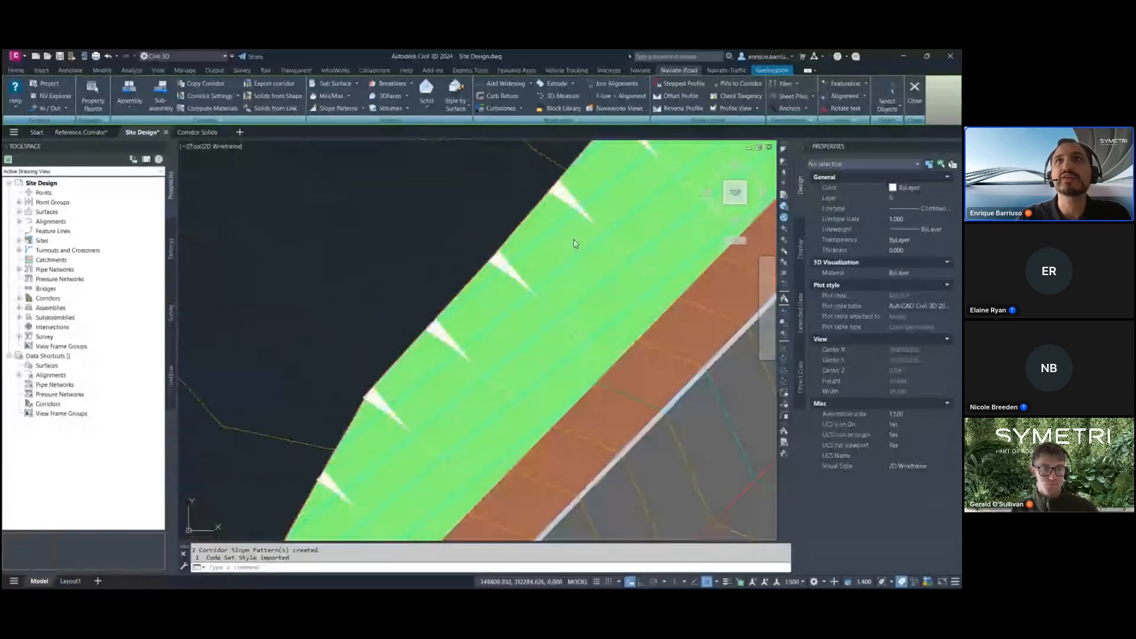
pyautogui.scroll(-2, 592, 237)
pyautogui.scroll(-2, 559, 393)
pyautogui.moveTo(559, 393); pyautogui.dragTo(502, 341, button='middle')
pyautogui.scroll(-2, 644, 340)
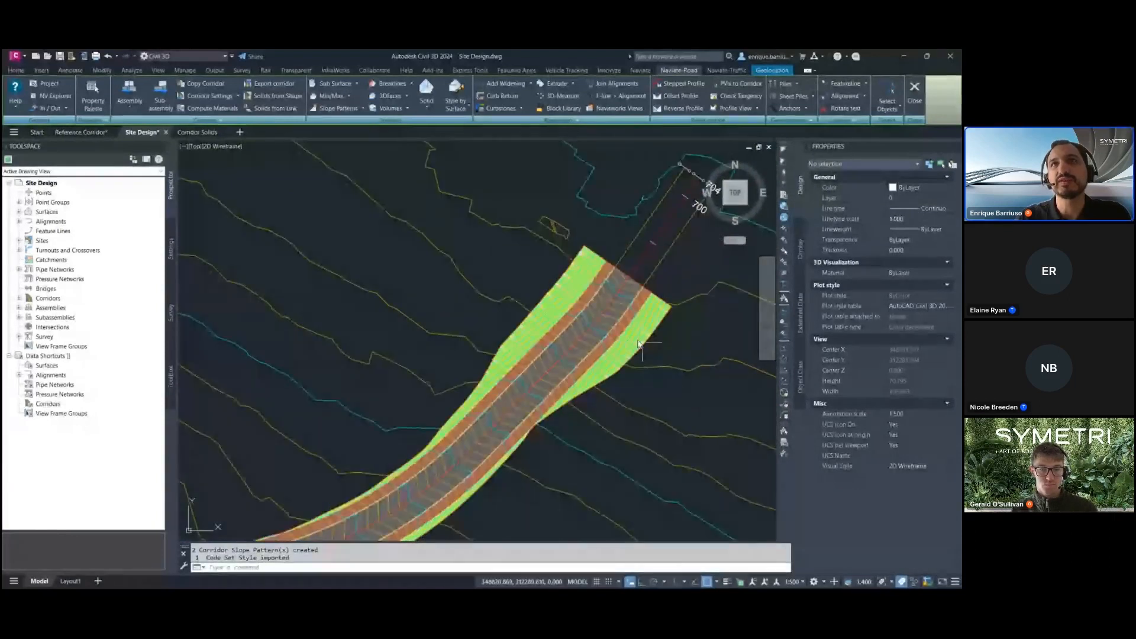
pyautogui.scroll(3, 588, 321)
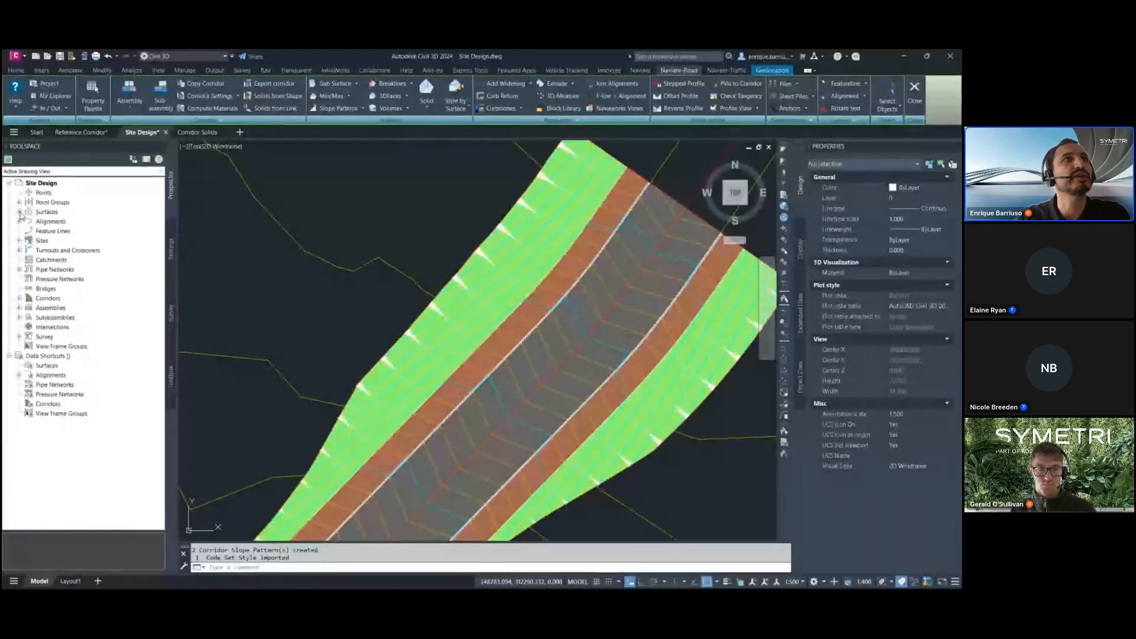
# Check the Site Design surface list for the Access Road and Car Park Formation and Top surfaces
pyautogui.click(20, 212)
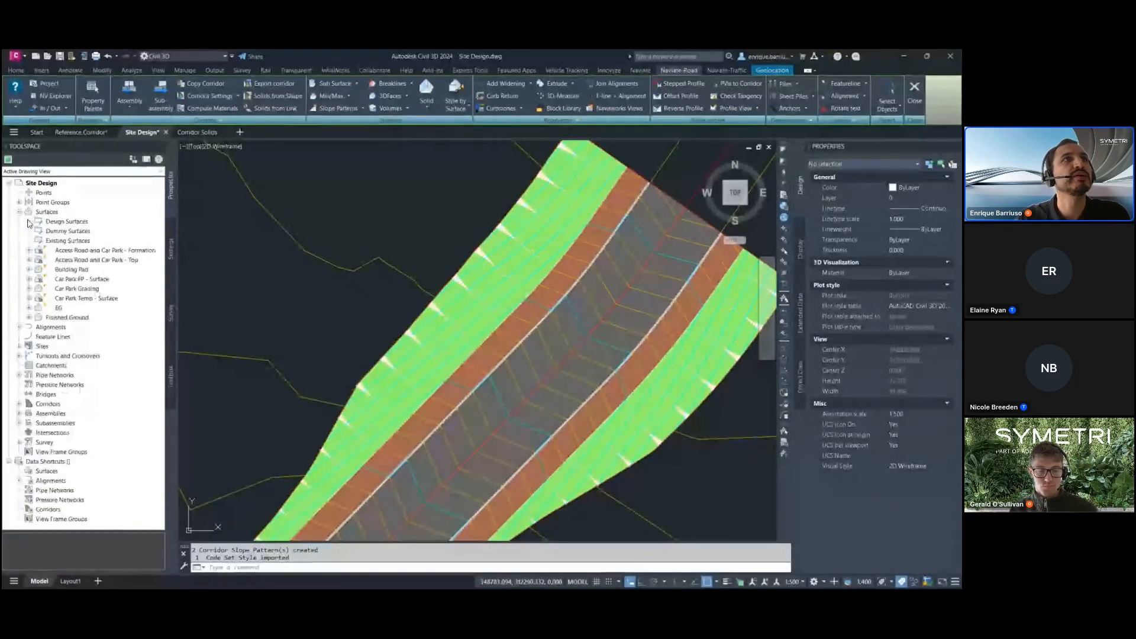
pyautogui.click(93, 252)
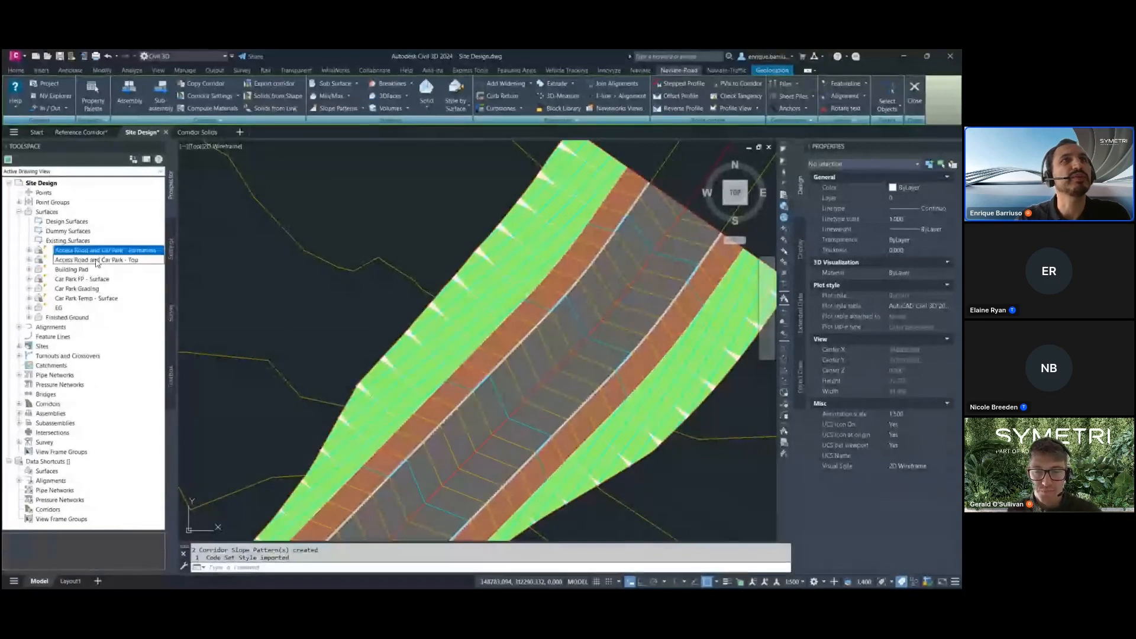
pyautogui.click(653, 285)
pyautogui.click(644, 283)
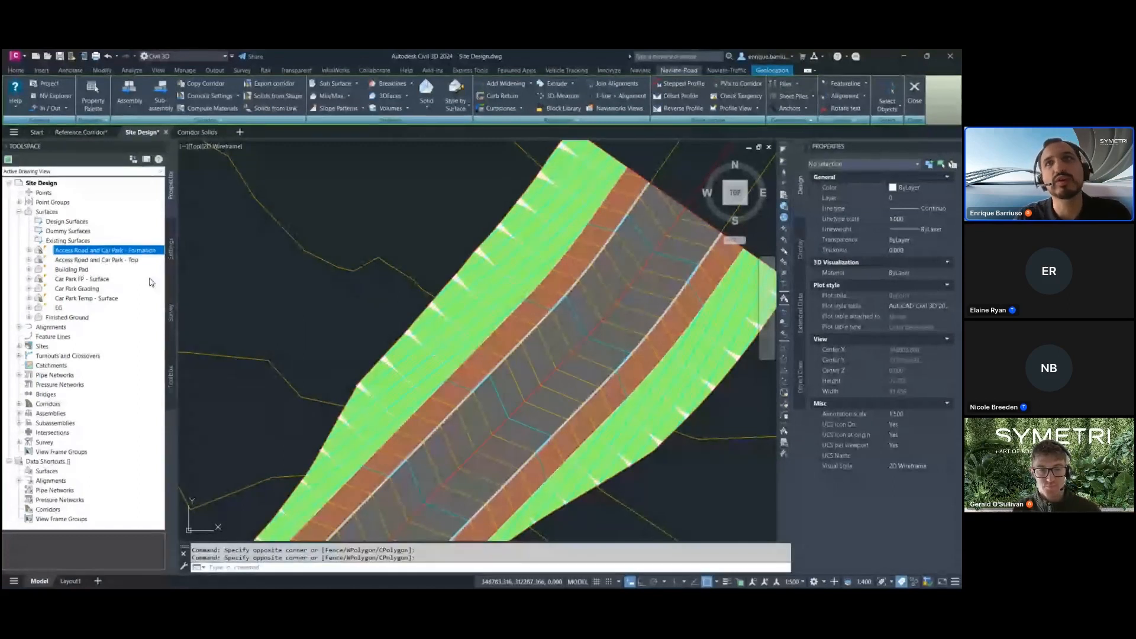
# Review the Access Road and Car Park corridor's parameters, surfaces, boundaries and slope patterns without changes, then clear the selection
pyautogui.click(651, 285)
pyautogui.click(175, 95)
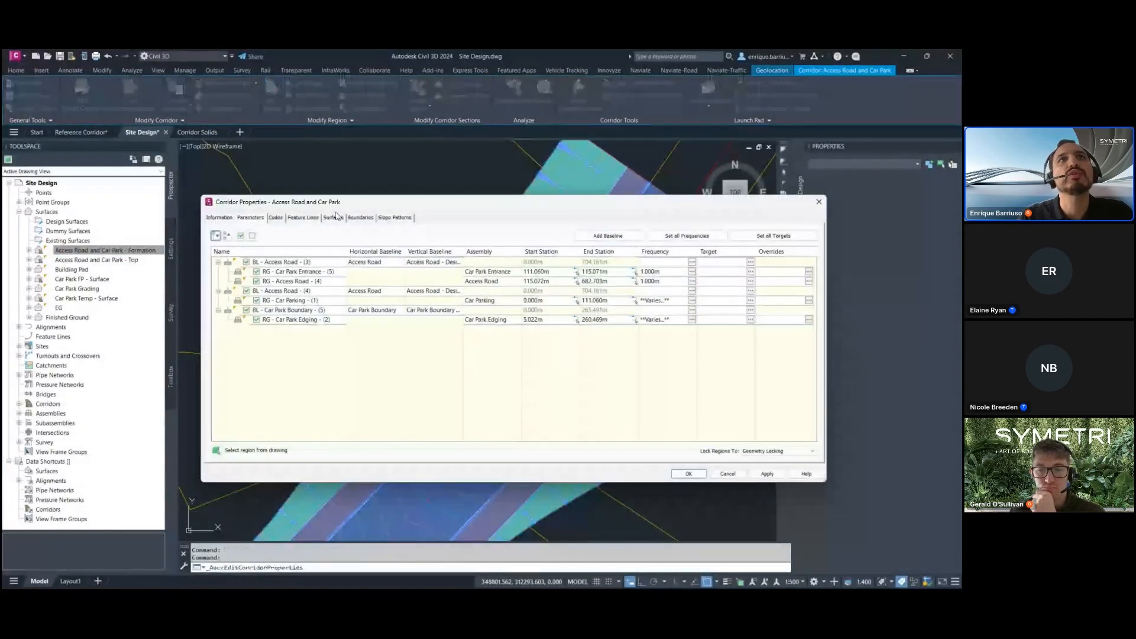
pyautogui.click(333, 217)
pyautogui.click(219, 285)
pyautogui.click(219, 304)
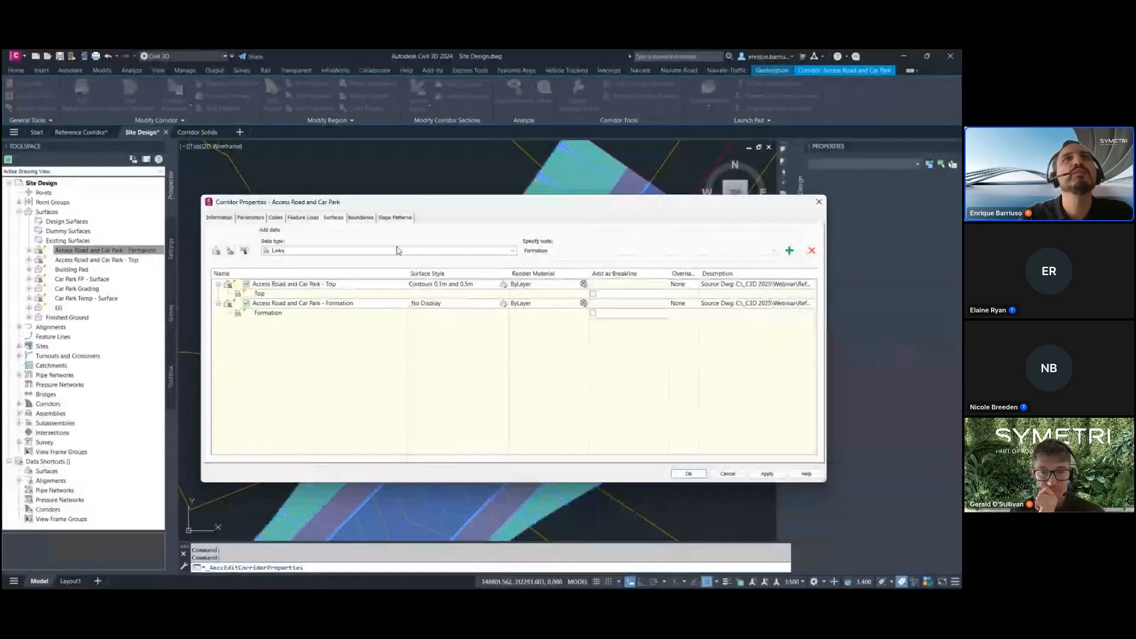
pyautogui.click(360, 217)
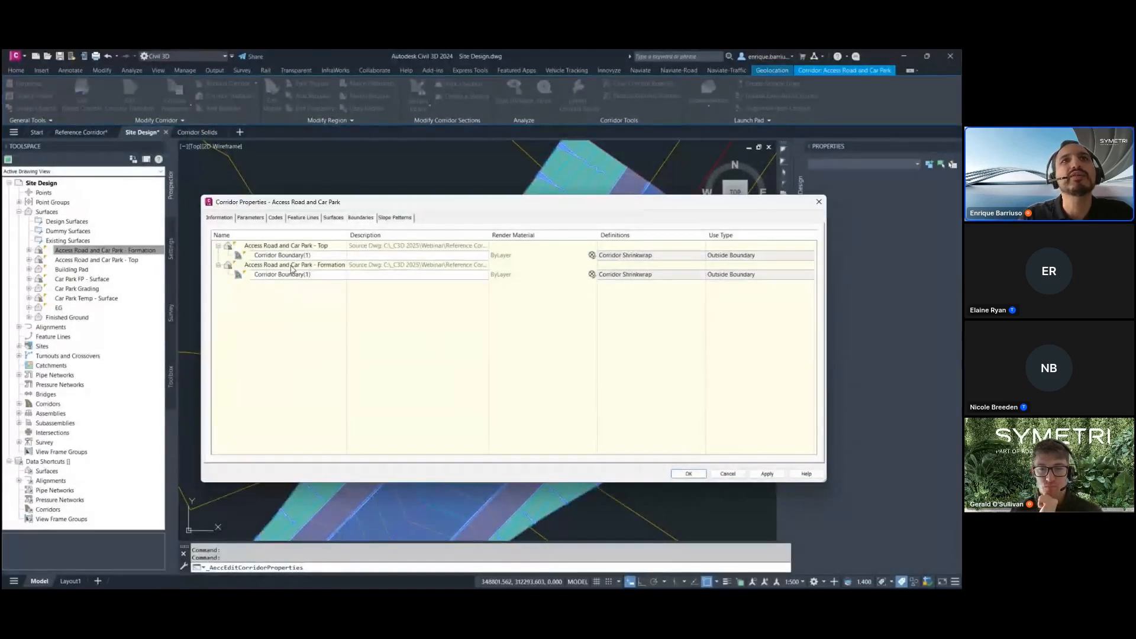
pyautogui.click(400, 218)
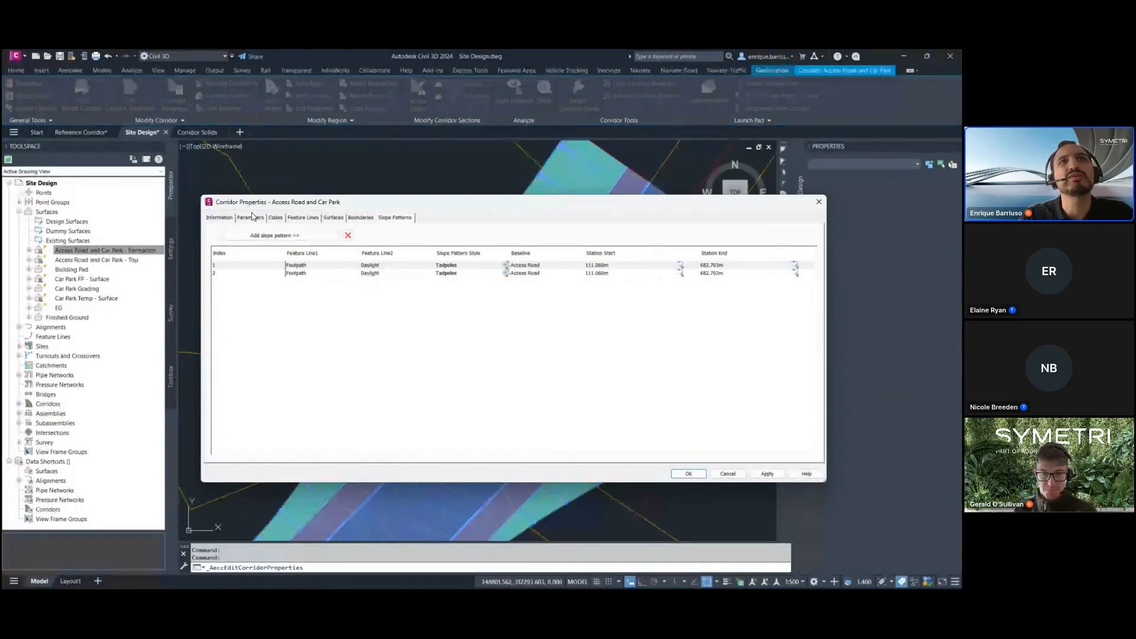
pyautogui.click(691, 473)
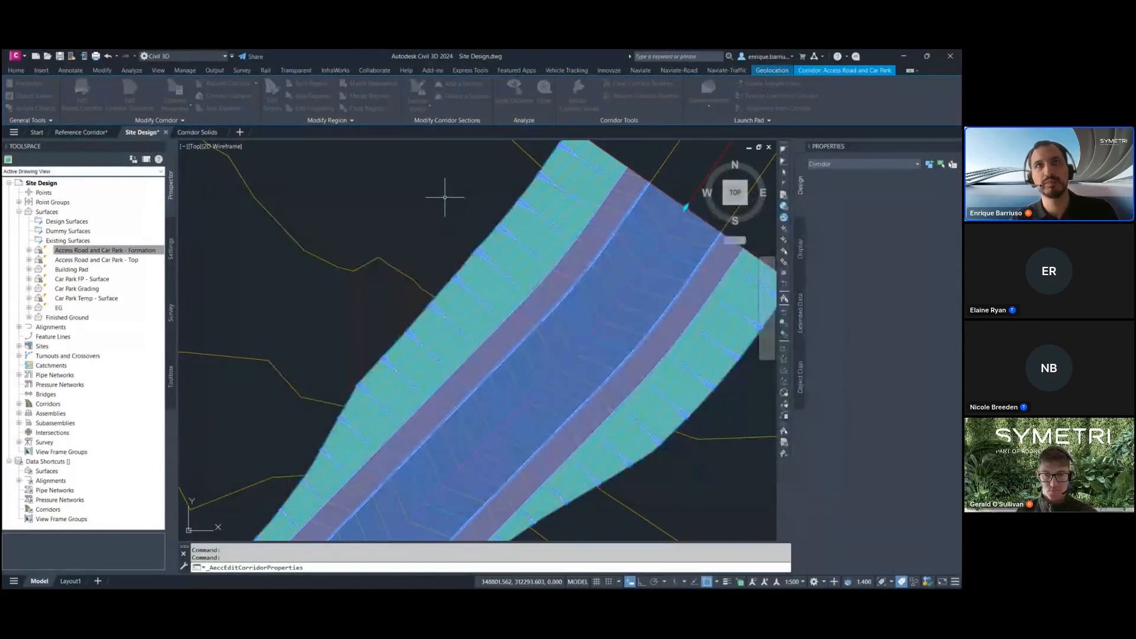
pyautogui.press('Escape')
pyautogui.scroll(-4, 489, 399)
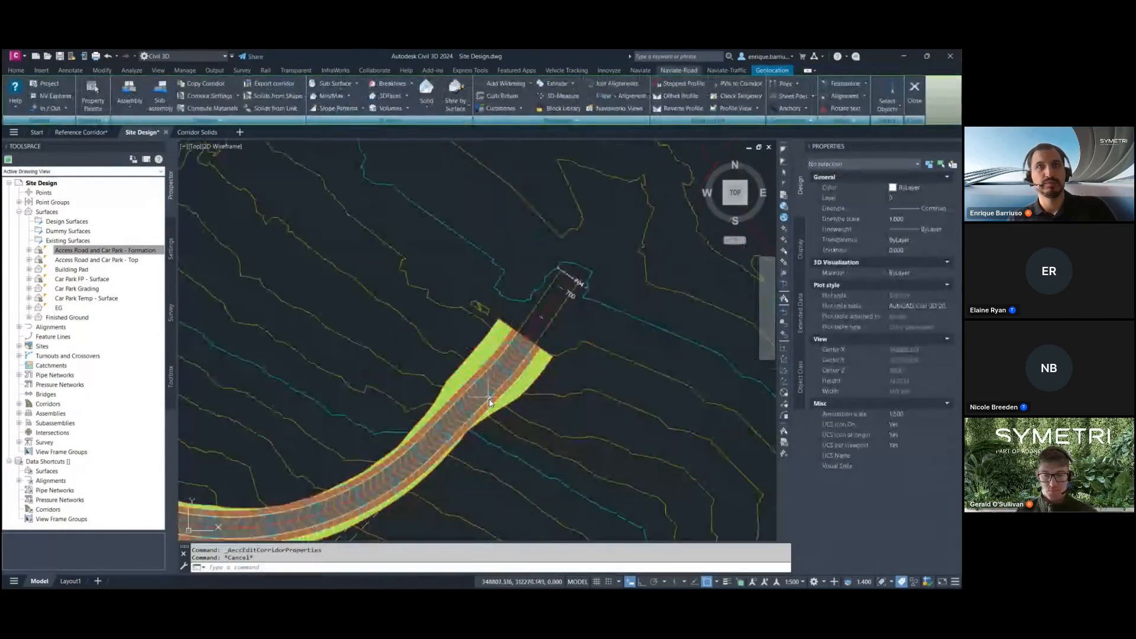
pyautogui.scroll(-5, 488, 399)
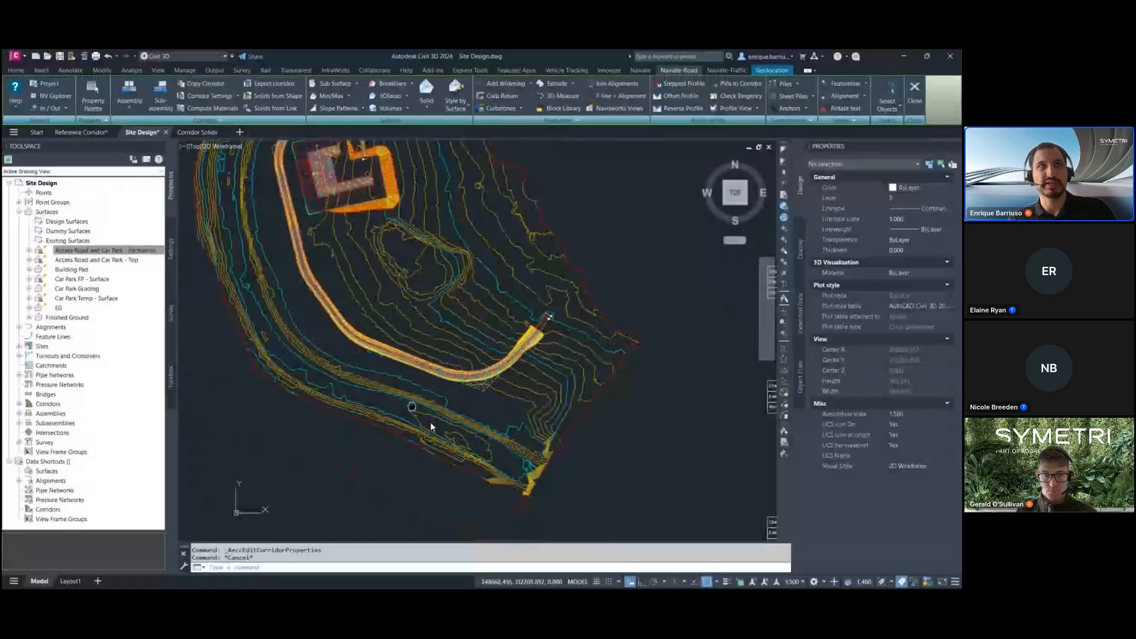
pyautogui.moveTo(431, 421); pyautogui.dragTo(378, 457, button='middle')
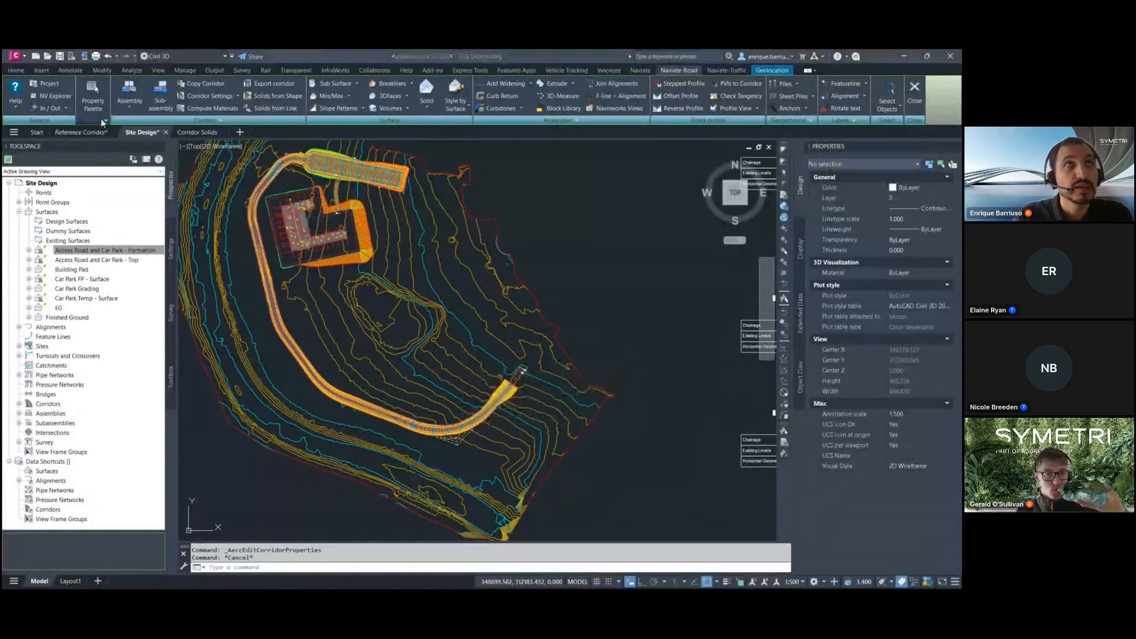
# Switch to the Corridor Solids drawing and bring the whole access road and car park site into view
pyautogui.click(199, 132)
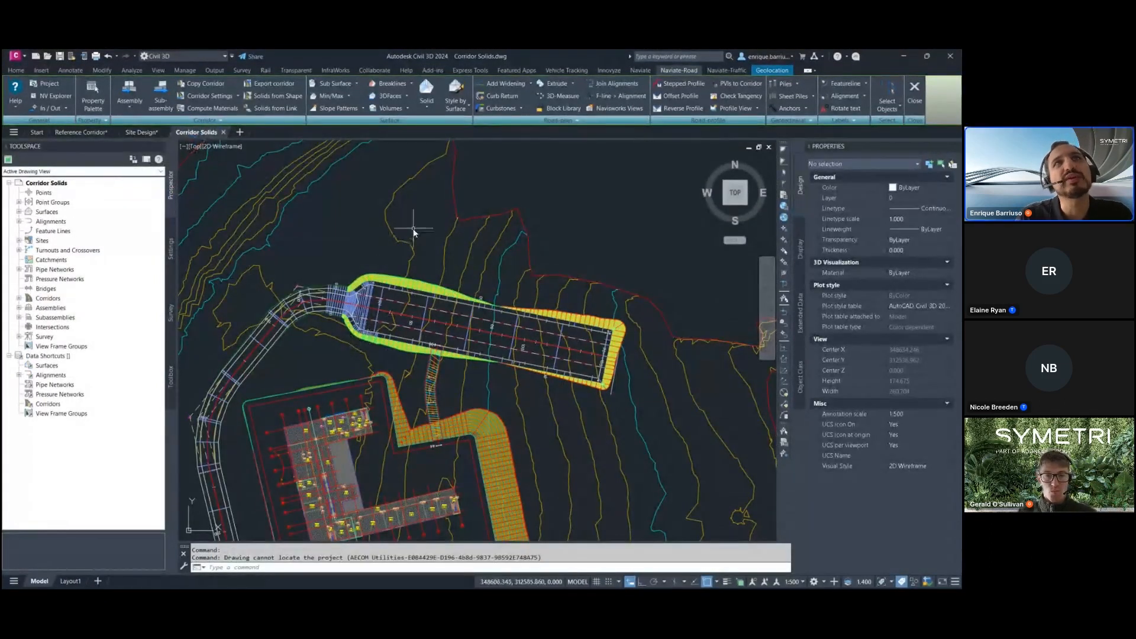
pyautogui.moveTo(413, 228)
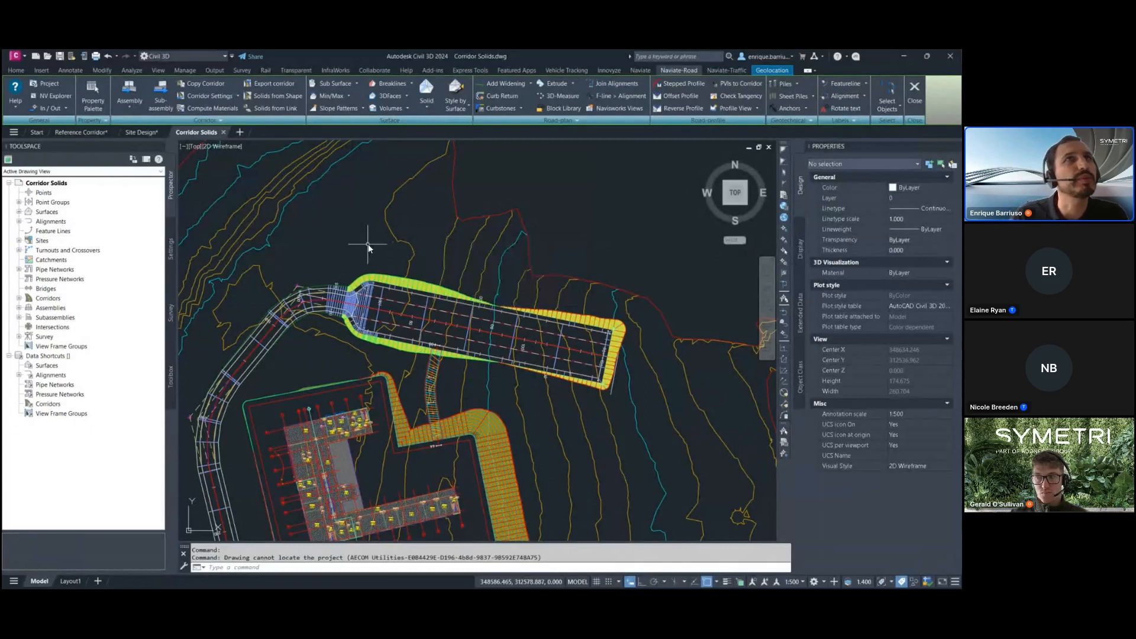
pyautogui.moveTo(336, 339); pyautogui.dragTo(385, 279, button='middle')
pyautogui.scroll(-4, 383, 338)
pyautogui.moveTo(394, 324); pyautogui.dragTo(443, 203, button='middle')
pyautogui.moveTo(563, 378)
pyautogui.mouseDown(button='middle')
pyautogui.moveTo(569, 346)
pyautogui.moveTo(550, 399)
pyautogui.mouseUp(button='middle')
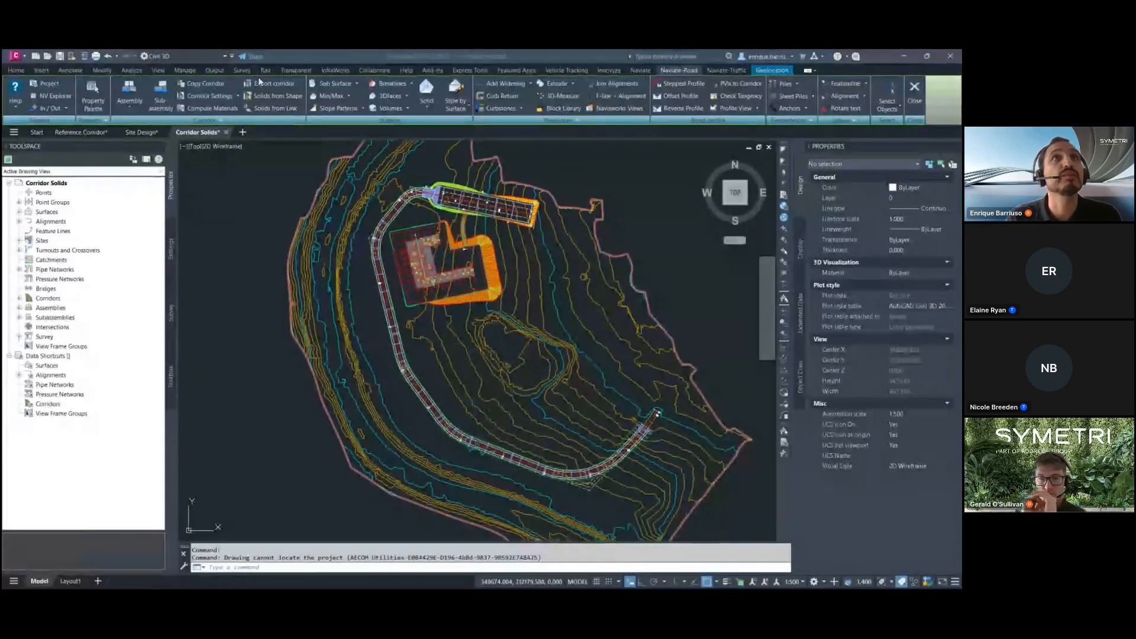
pyautogui.press('ctrl')
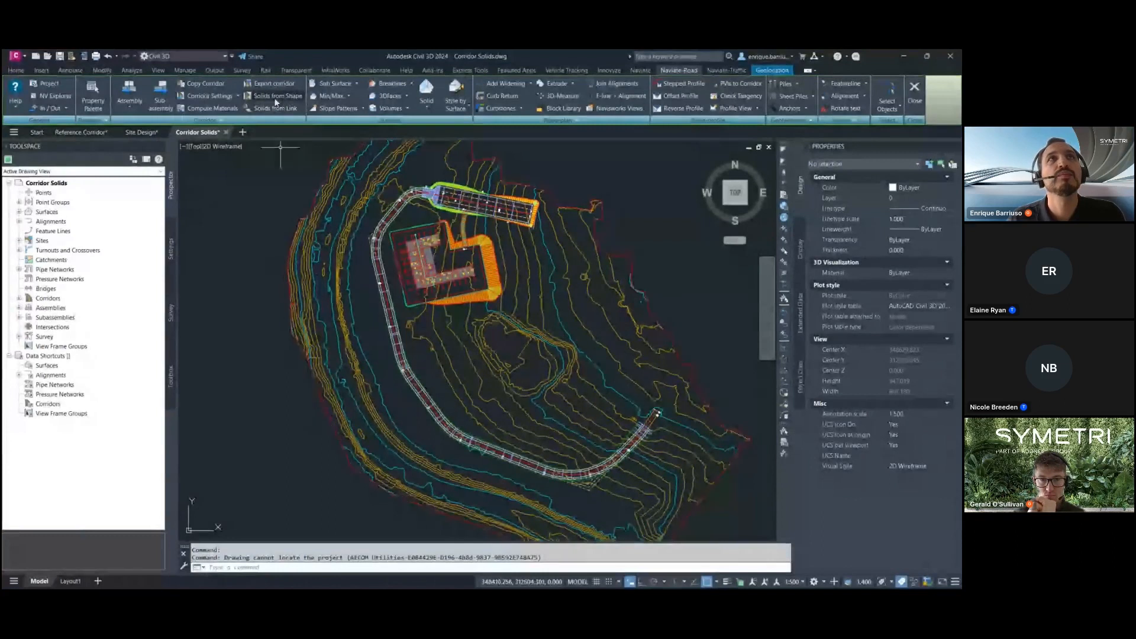
# Start NVCorShapeToSolid on the access road corridor in the Corridor Solids drawing and look over its settings
pyautogui.click(275, 97)
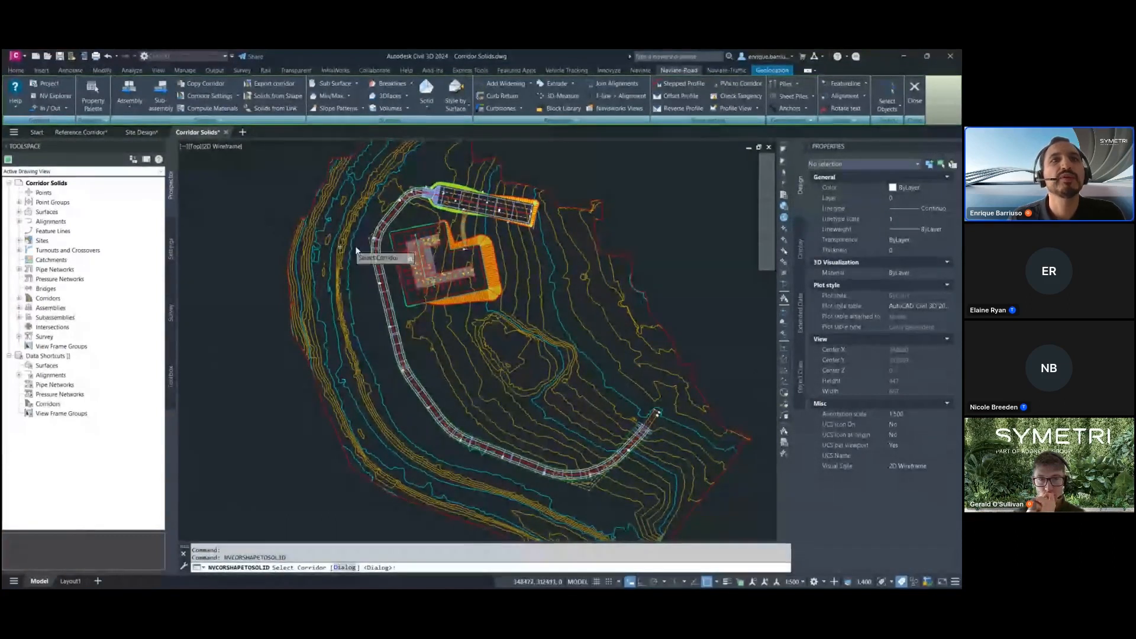
pyautogui.scroll(6, 355, 271)
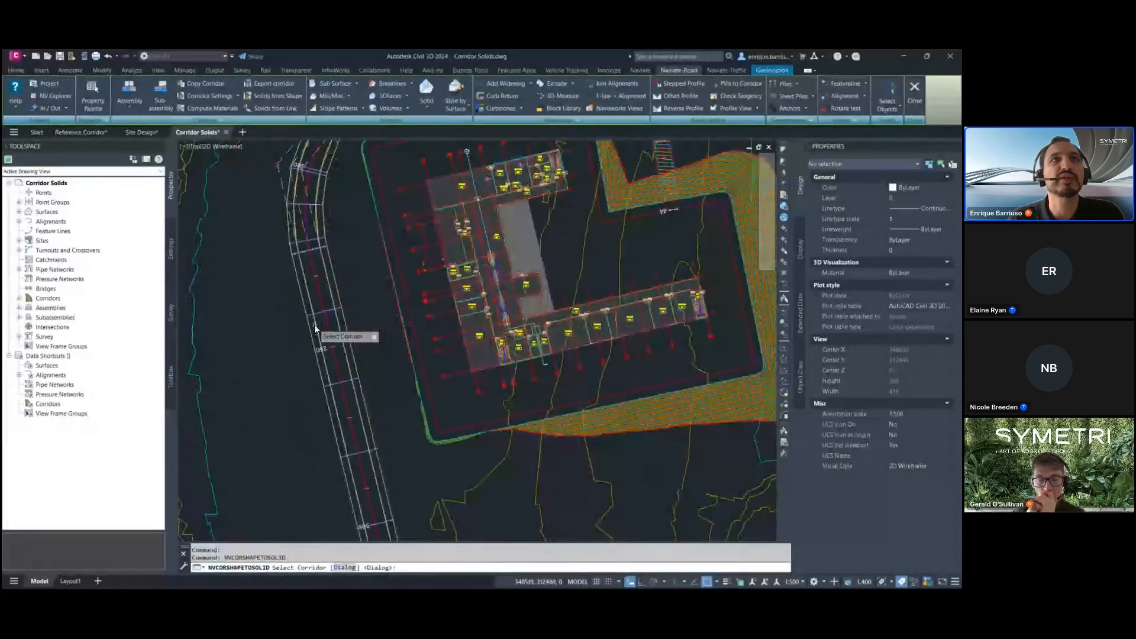
pyautogui.click(324, 316)
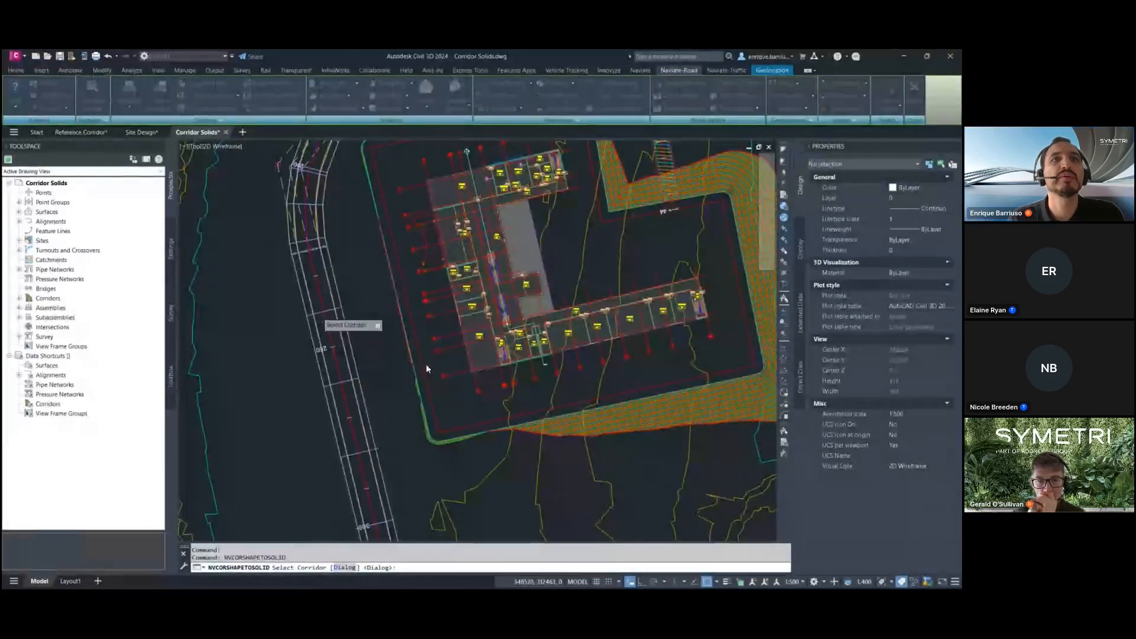
pyautogui.click(346, 568)
pyautogui.moveTo(557, 218); pyautogui.dragTo(613, 80)
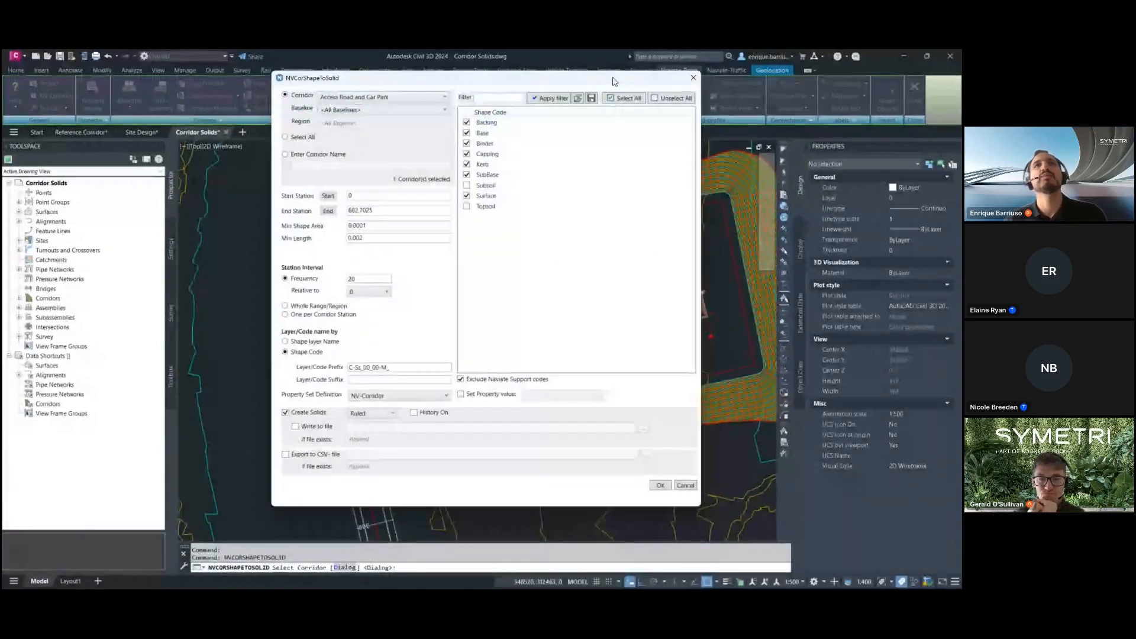
pyautogui.click(440, 102)
pyautogui.click(445, 80)
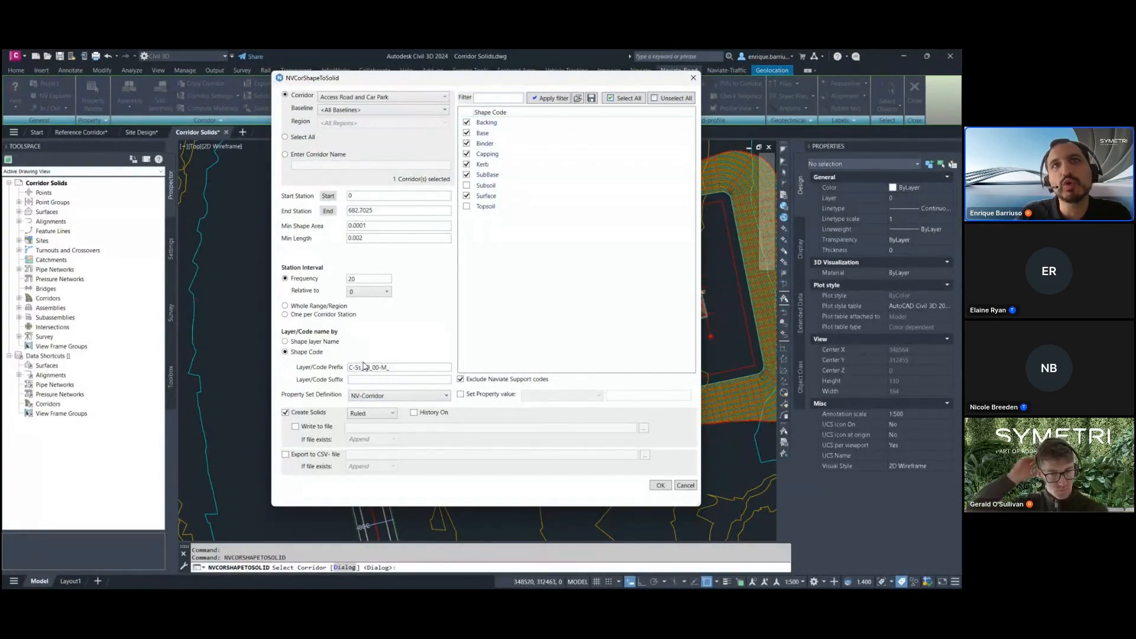
# Check the property set definition choices, keeping NV-Corridor, and try bulk and individual selection of the shape codes before clearing them all
pyautogui.click(445, 397)
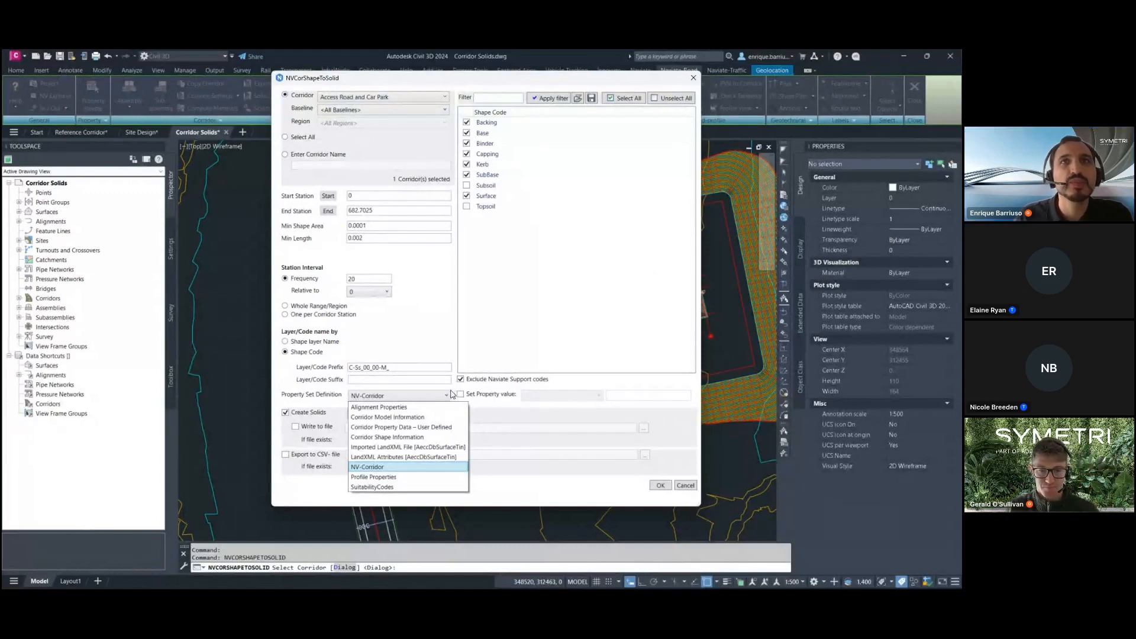
pyautogui.click(536, 281)
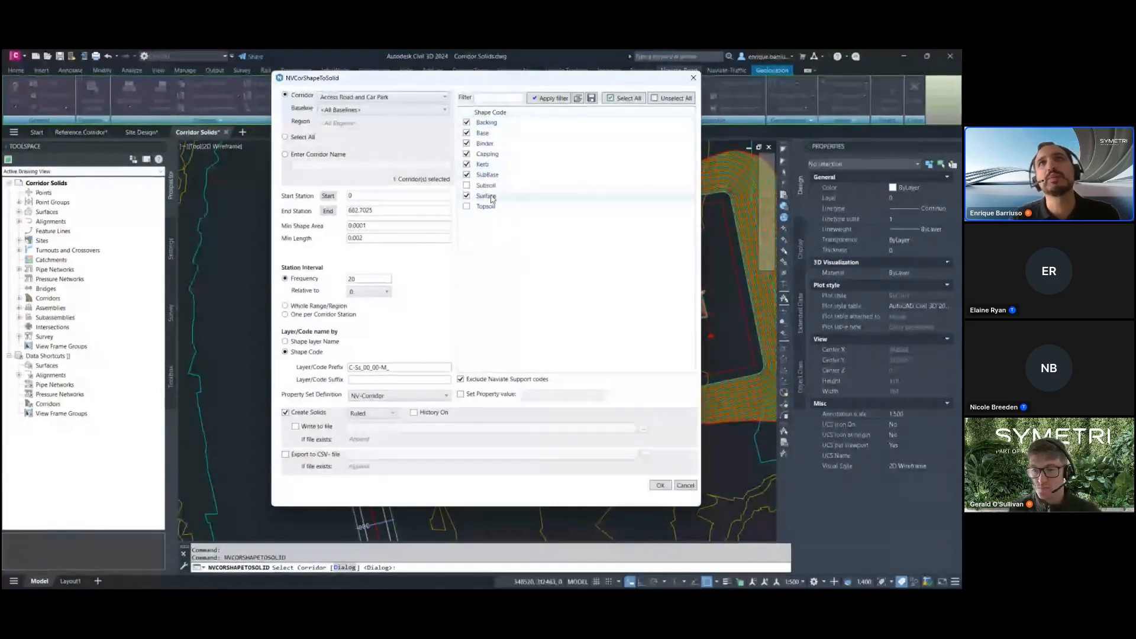
pyautogui.click(626, 98)
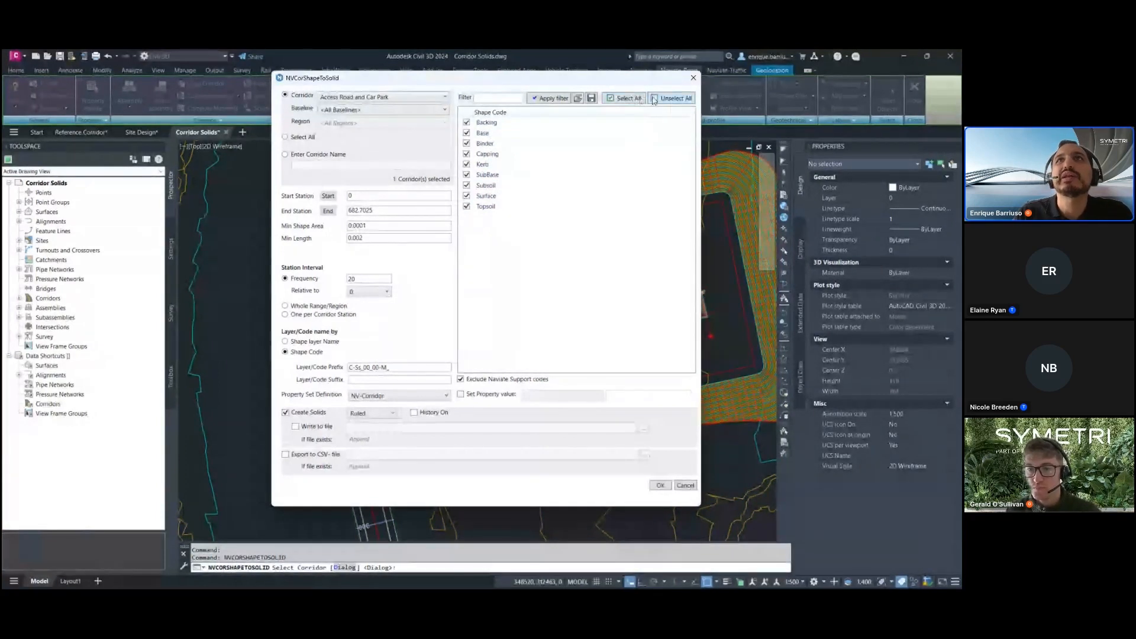
pyautogui.click(654, 99)
pyautogui.click(467, 154)
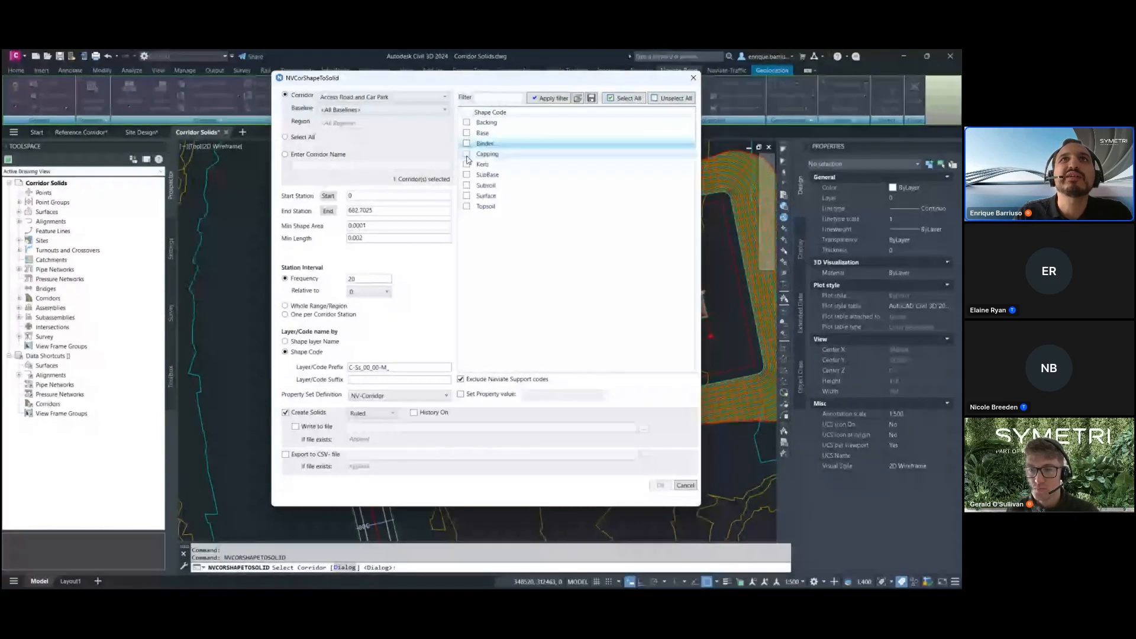
pyautogui.click(466, 174)
pyautogui.click(674, 98)
# Try selecting shape codes with the filter B*, then deselect Backing, Base and Binder and clear the filter
pyautogui.click(491, 99)
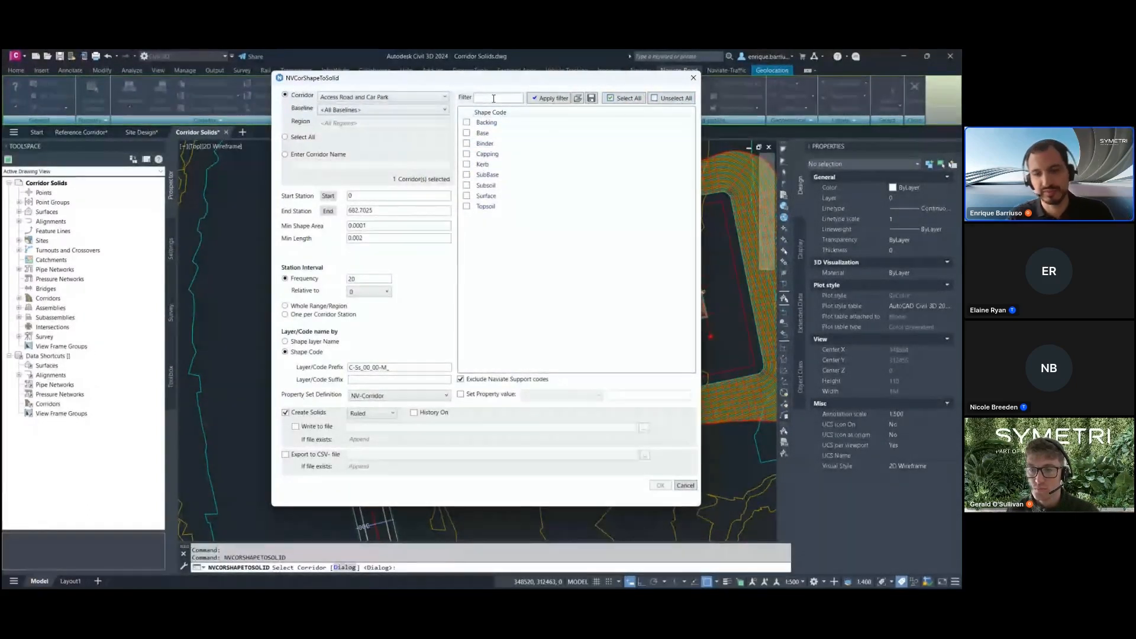
pyautogui.write('B')
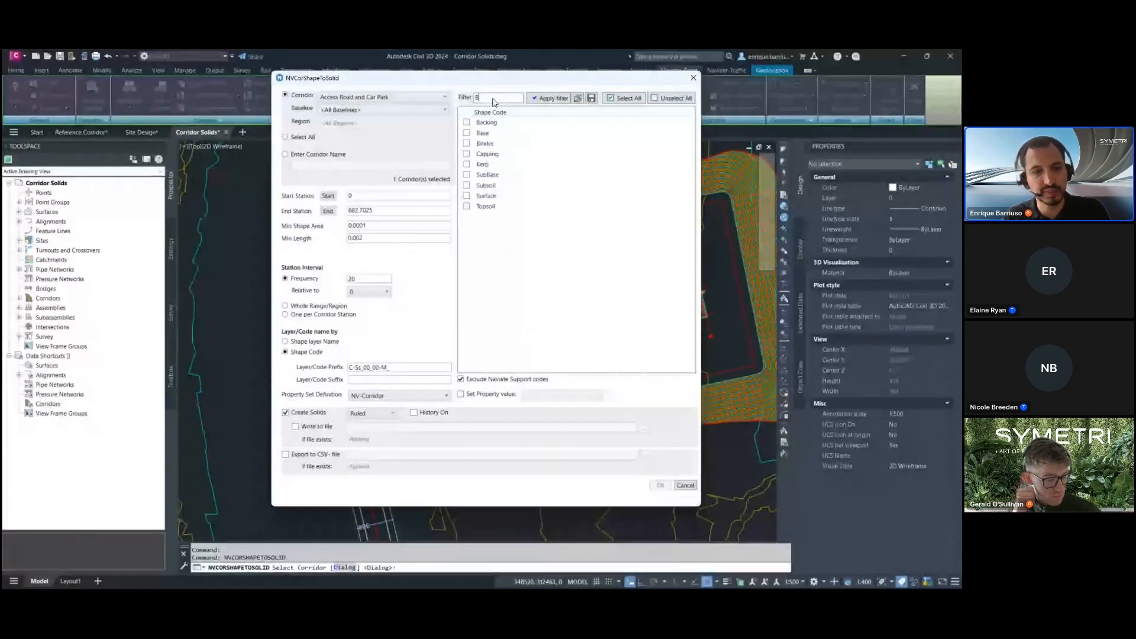
pyautogui.write('*')
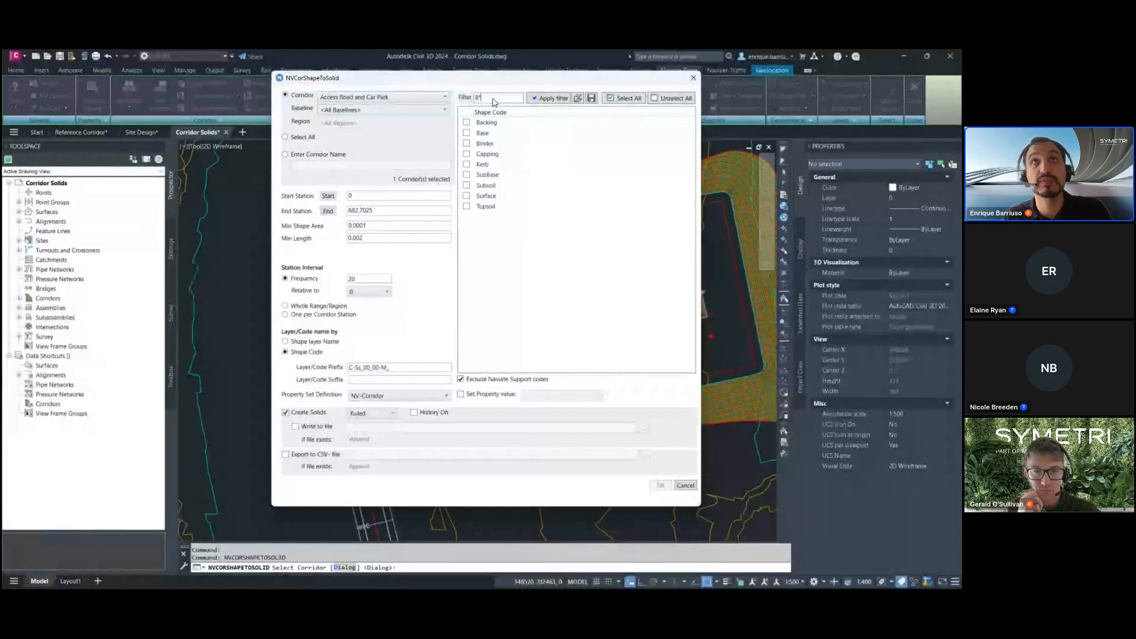
pyautogui.click(540, 99)
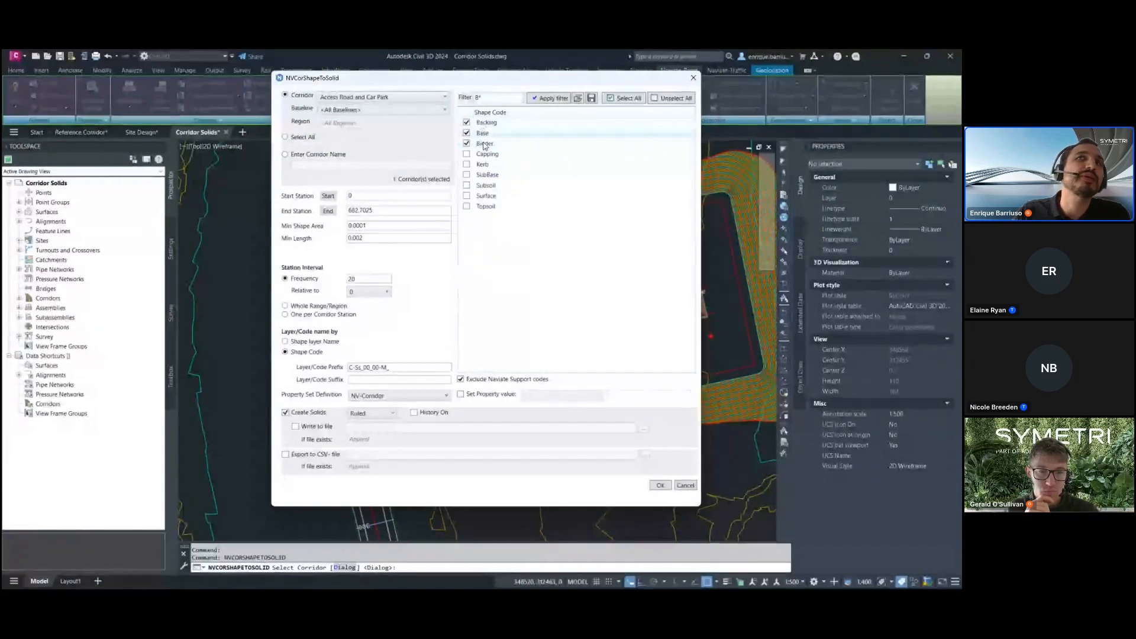
pyautogui.click(467, 122)
pyautogui.click(467, 133)
pyautogui.click(467, 143)
pyautogui.moveTo(487, 98); pyautogui.dragTo(458, 103)
pyautogui.press('BackSpace')
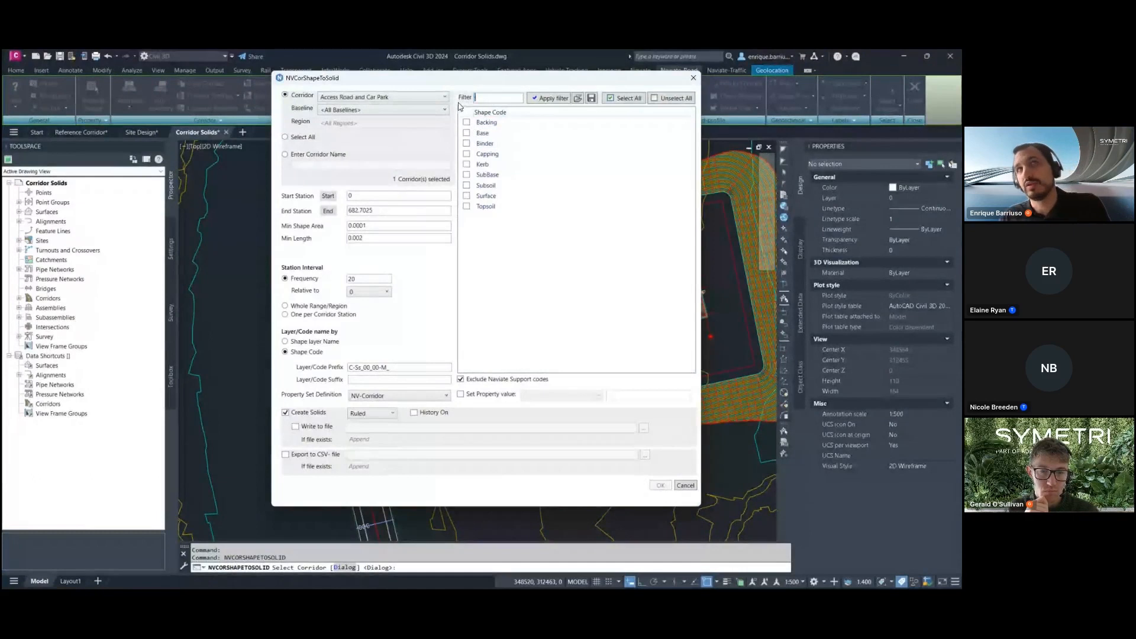
# Include every shape code except Subsoil and Topsoil in the solid creation
pyautogui.click(627, 99)
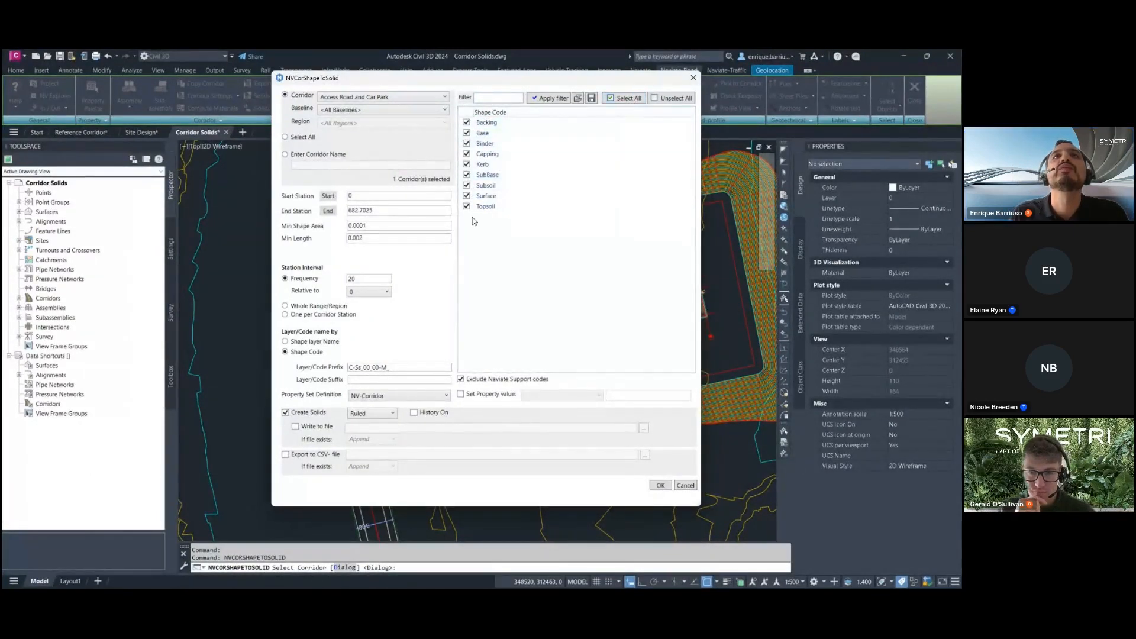
pyautogui.click(497, 206)
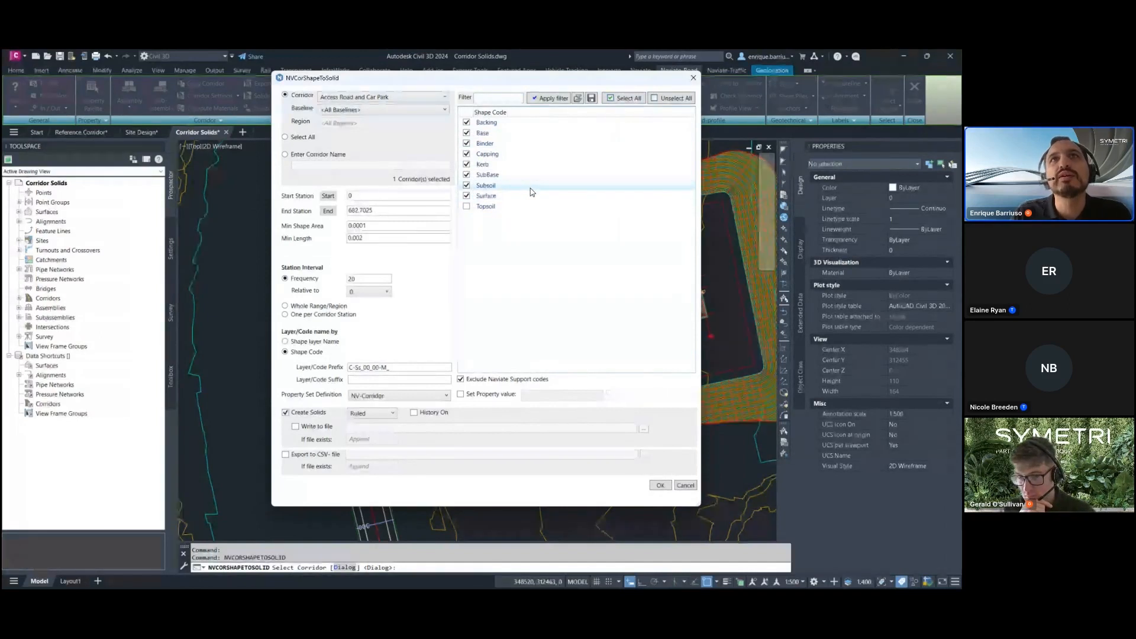
pyautogui.click(521, 189)
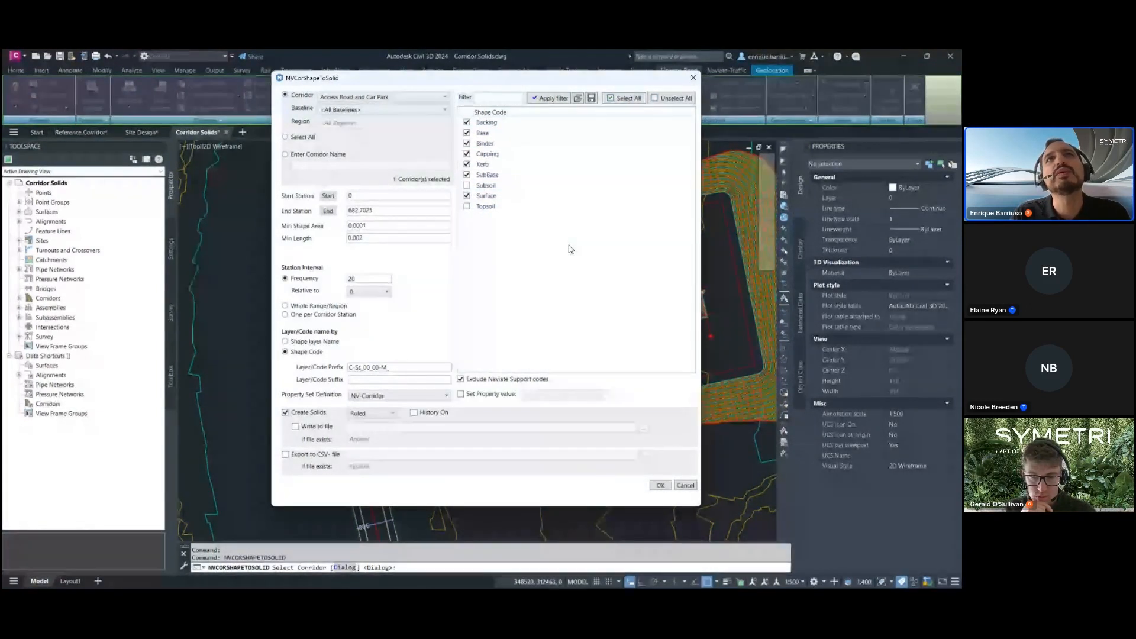
# Look at the saved shape code selection files in the NVExportCorridor folder without loading one
pyautogui.click(591, 99)
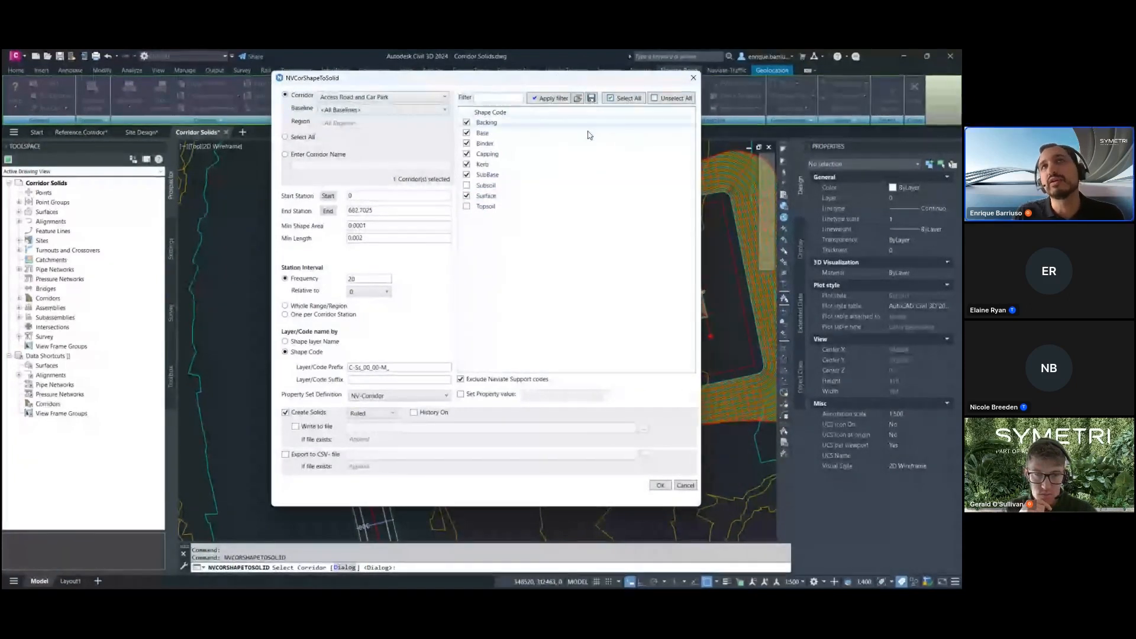
pyautogui.click(578, 99)
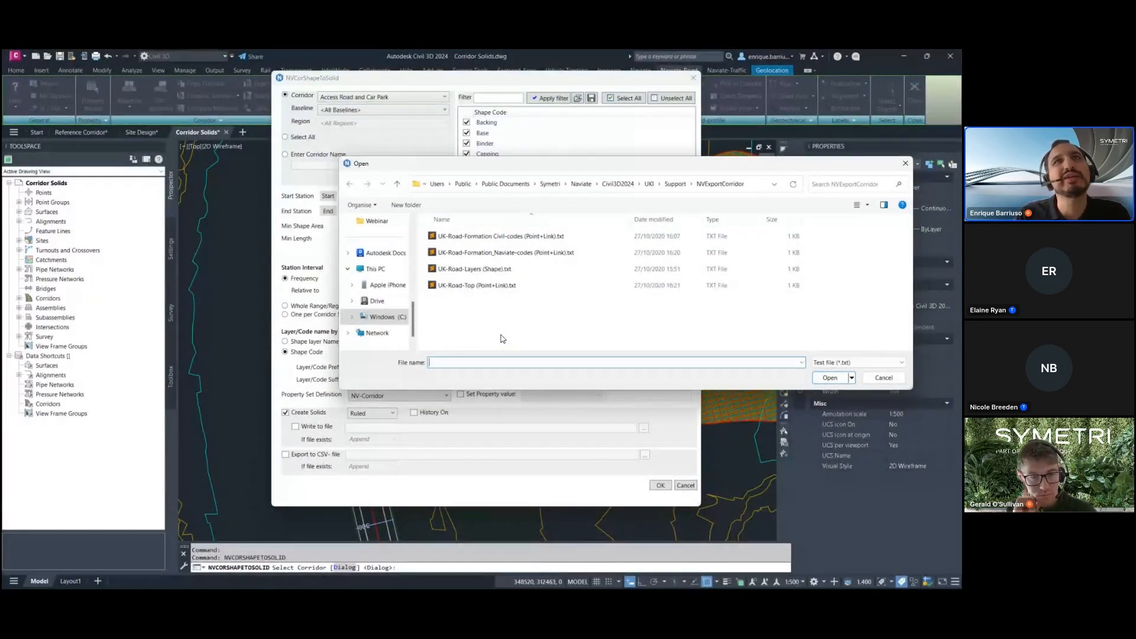
pyautogui.click(884, 379)
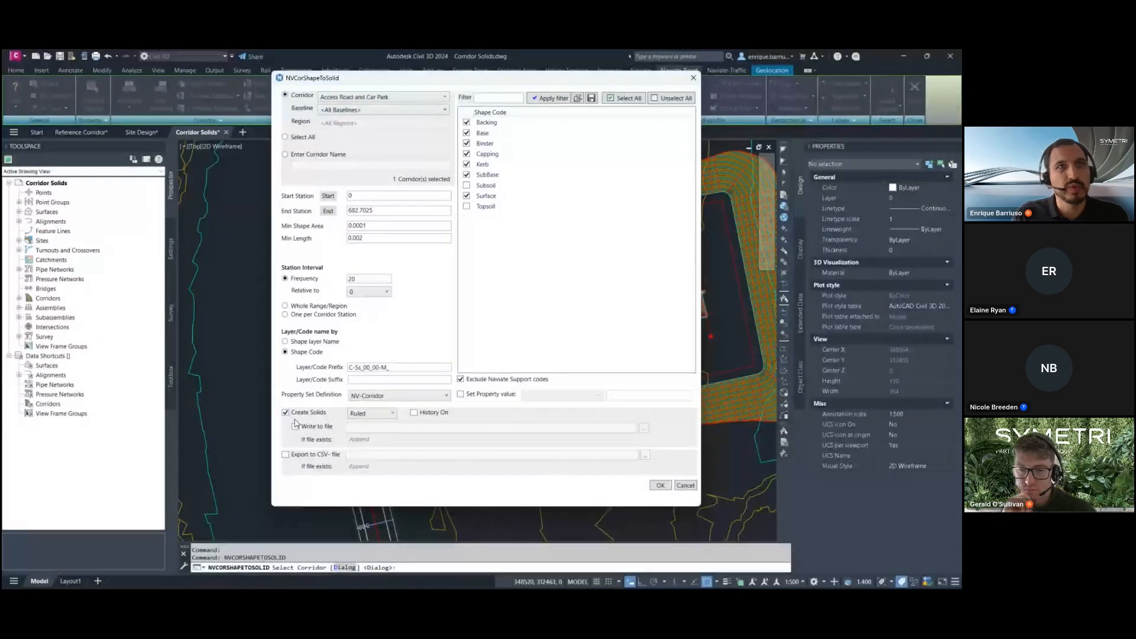
pyautogui.press('ctrl')
pyautogui.press('ctrl')
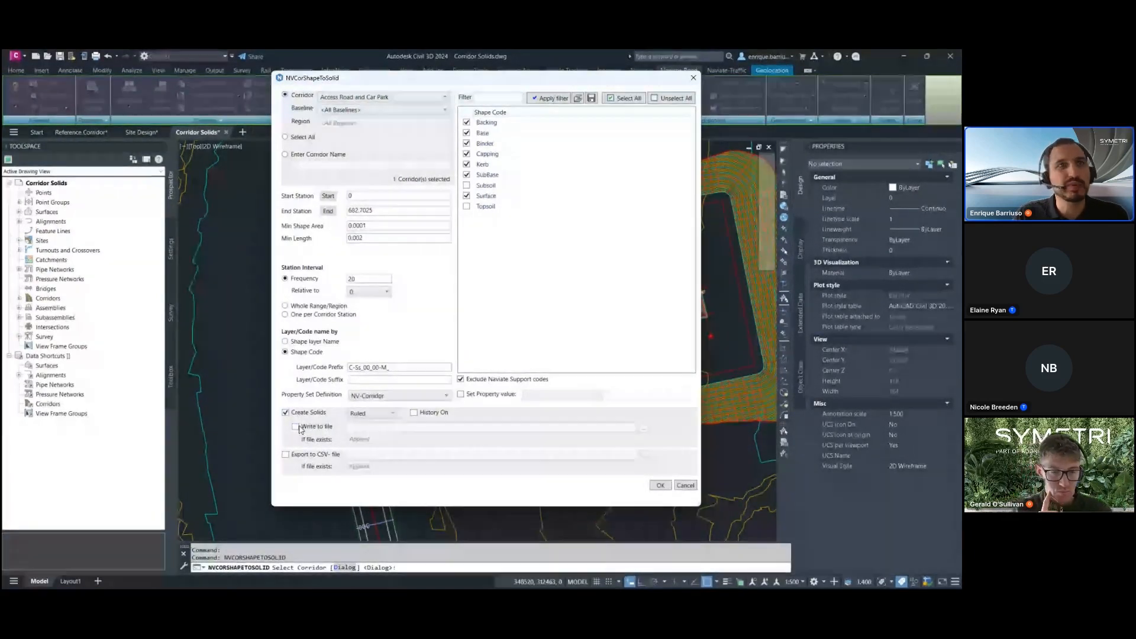
pyautogui.press('ctrl')
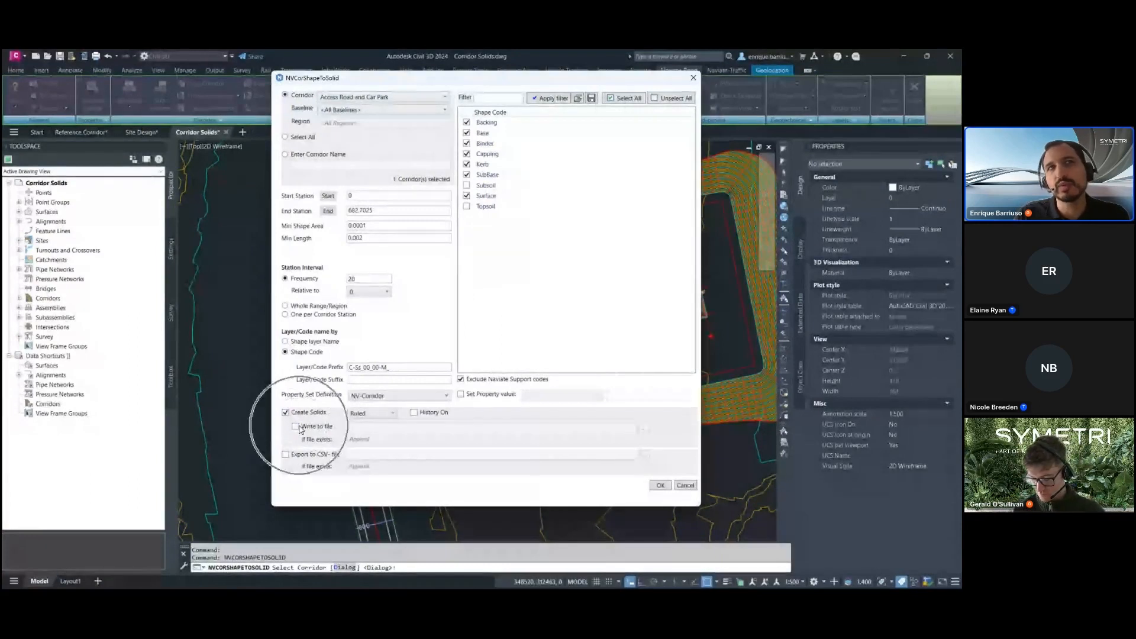
pyautogui.press('ctrl')
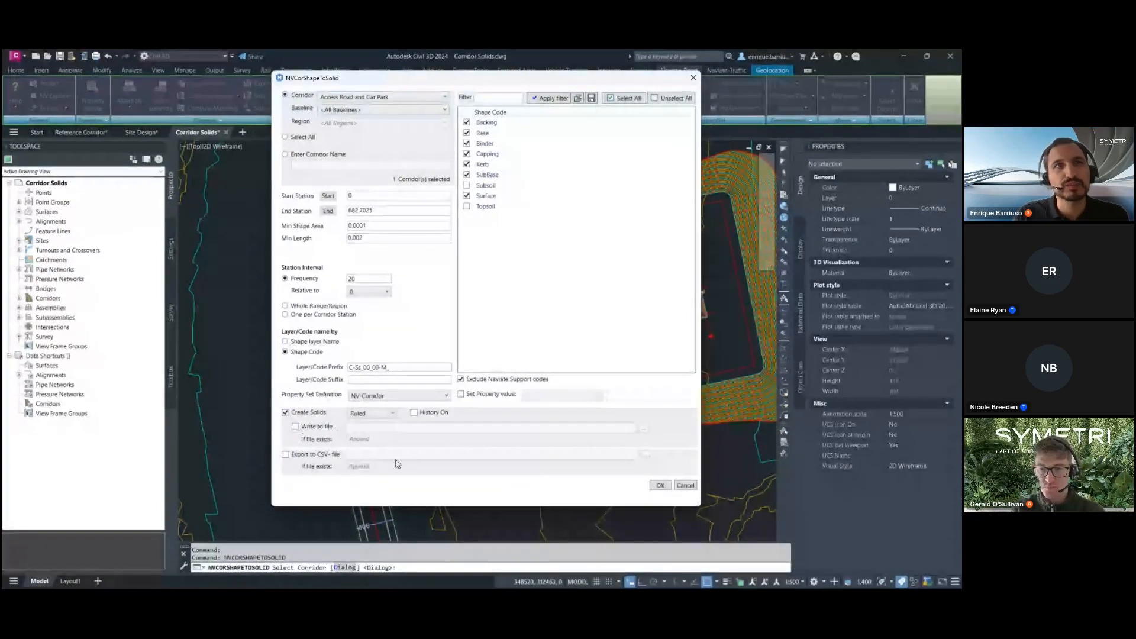
pyautogui.press('ctrl')
# Enable the CSV export and set its output file to Access Road and Car Park Solids.csv in the Webinar folder
pyautogui.click(286, 455)
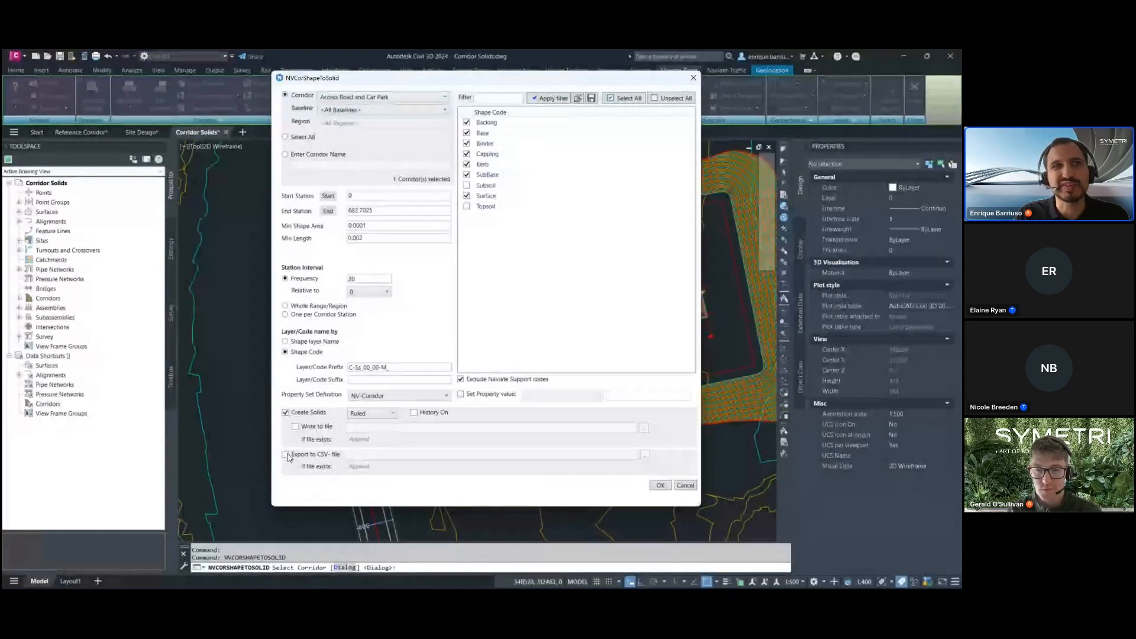
pyautogui.press('ctrl')
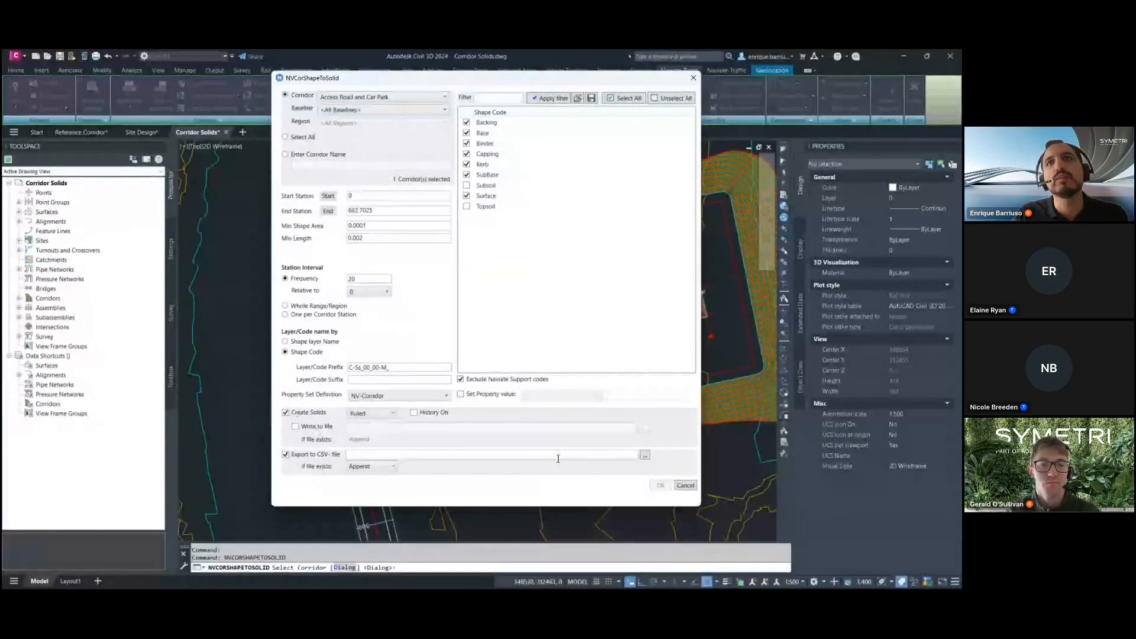
pyautogui.click(644, 455)
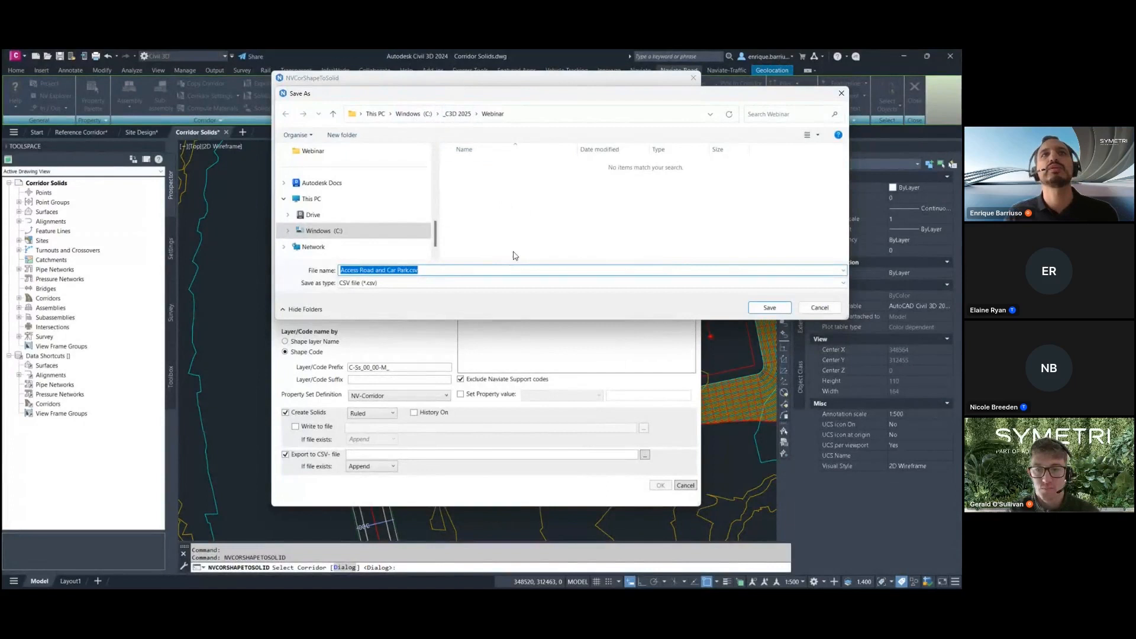
pyautogui.click(411, 270)
pyautogui.write('So')
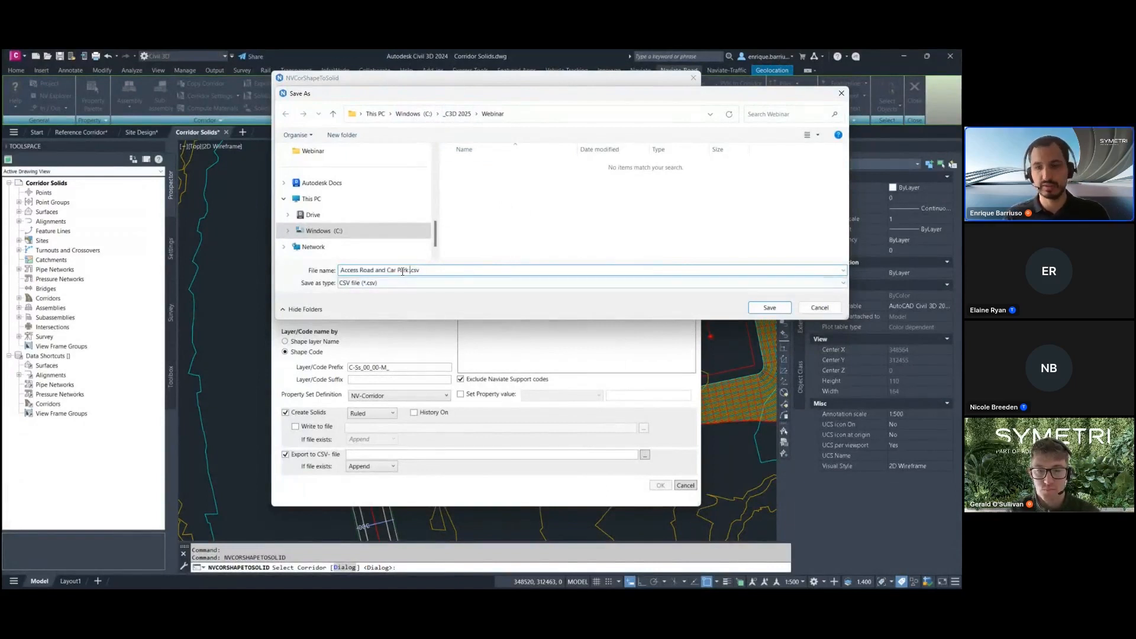
pyautogui.write('lids')
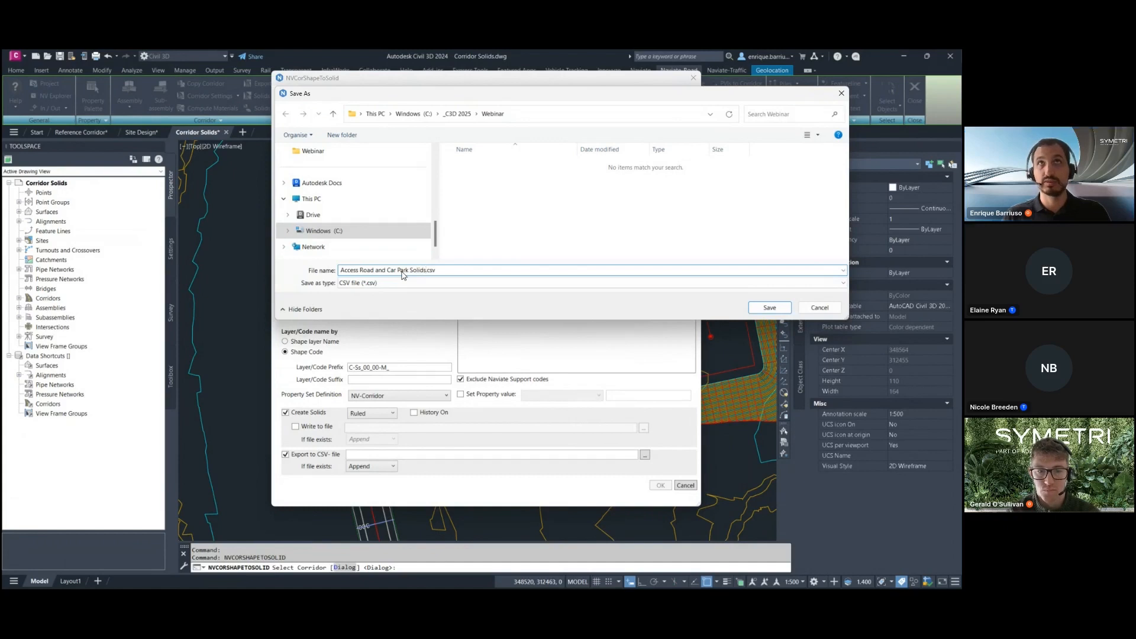
pyautogui.press('Return')
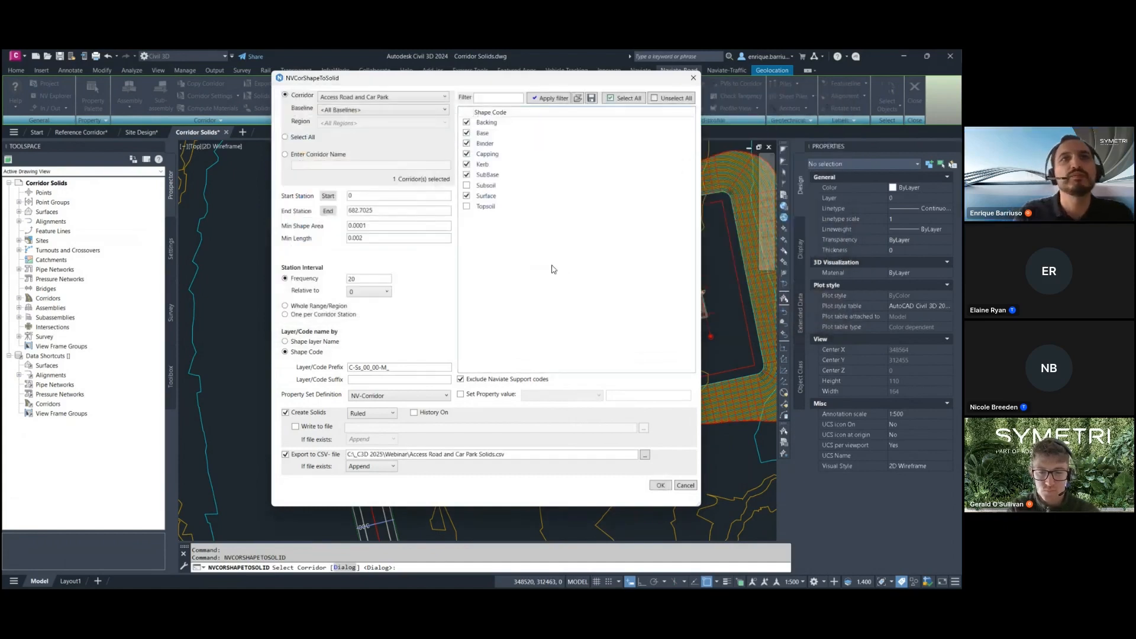
# Keep Append as the option for an existing CSV file and run the creation of the corridor solids
pyautogui.click(393, 467)
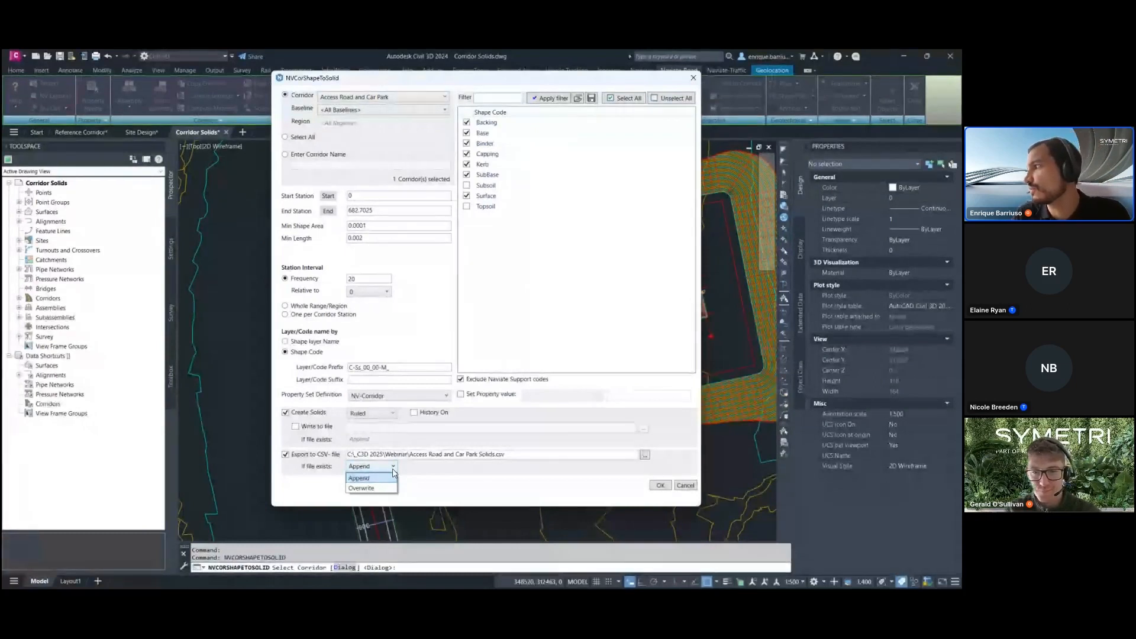
pyautogui.click(448, 481)
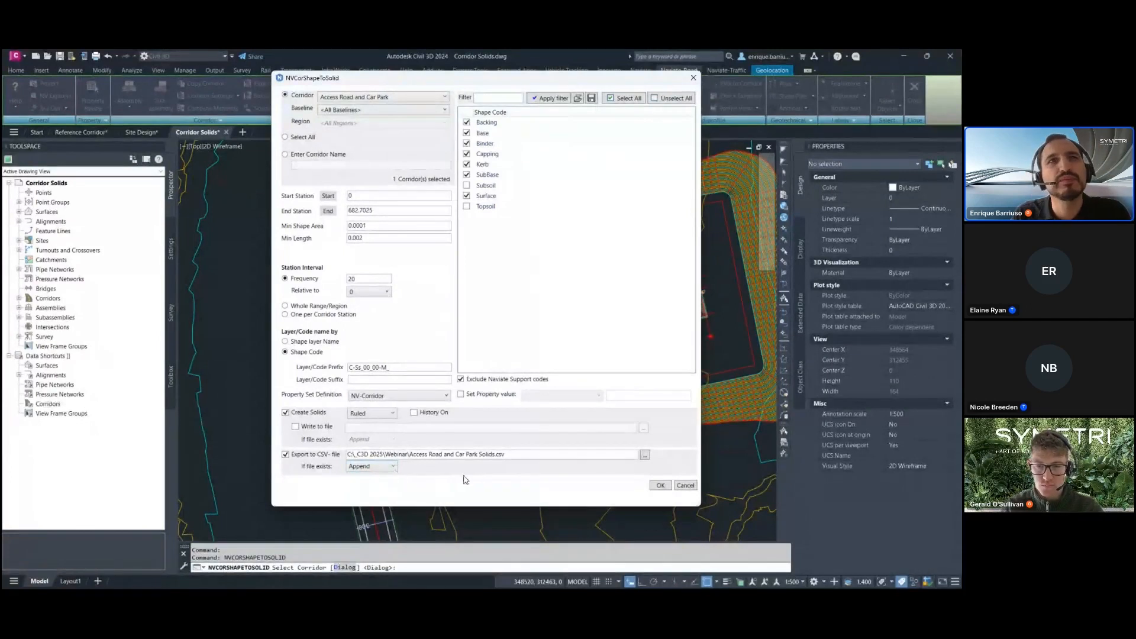
pyautogui.click(661, 486)
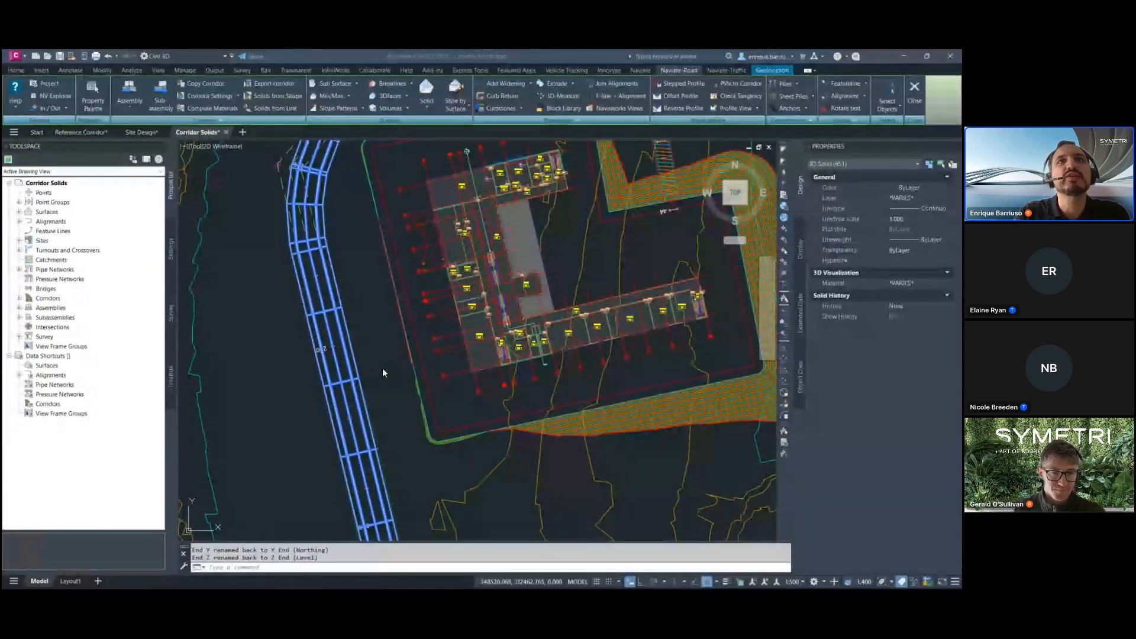
# View the selected access road and car park solids in the Object Viewer from a three-dimensional corner angle
pyautogui.scroll(-2, 383, 369)
pyautogui.scroll(-3, 385, 371)
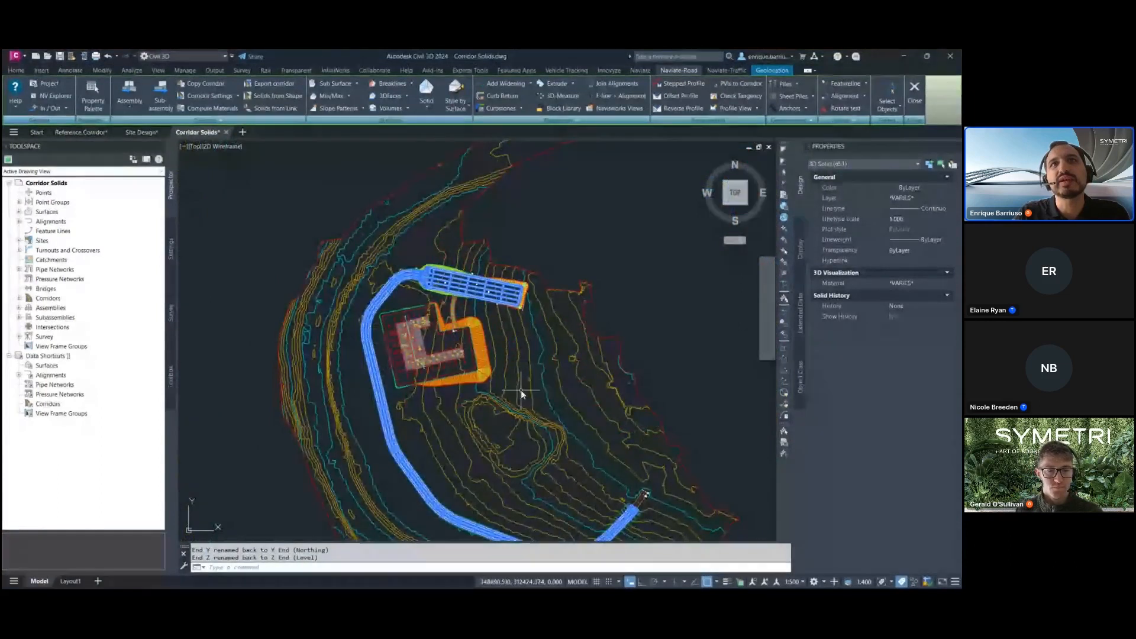
pyautogui.moveTo(523, 390)
pyautogui.mouseDown(button='middle')
pyautogui.moveTo(556, 337)
pyautogui.moveTo(550, 348)
pyautogui.mouseUp(button='middle')
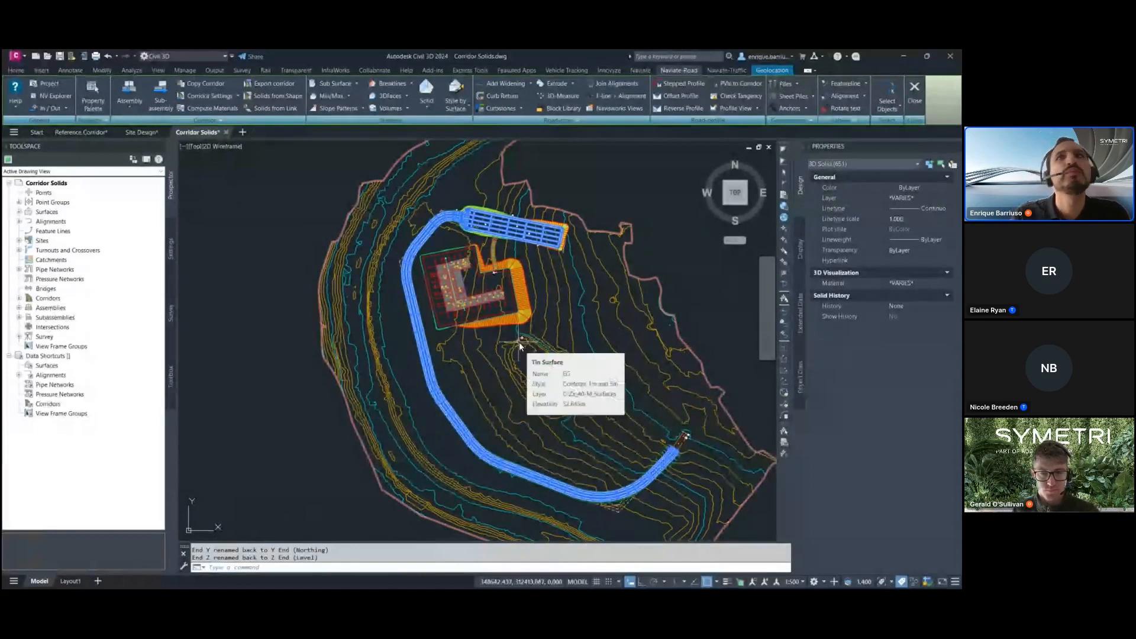
pyautogui.rightClick(663, 267)
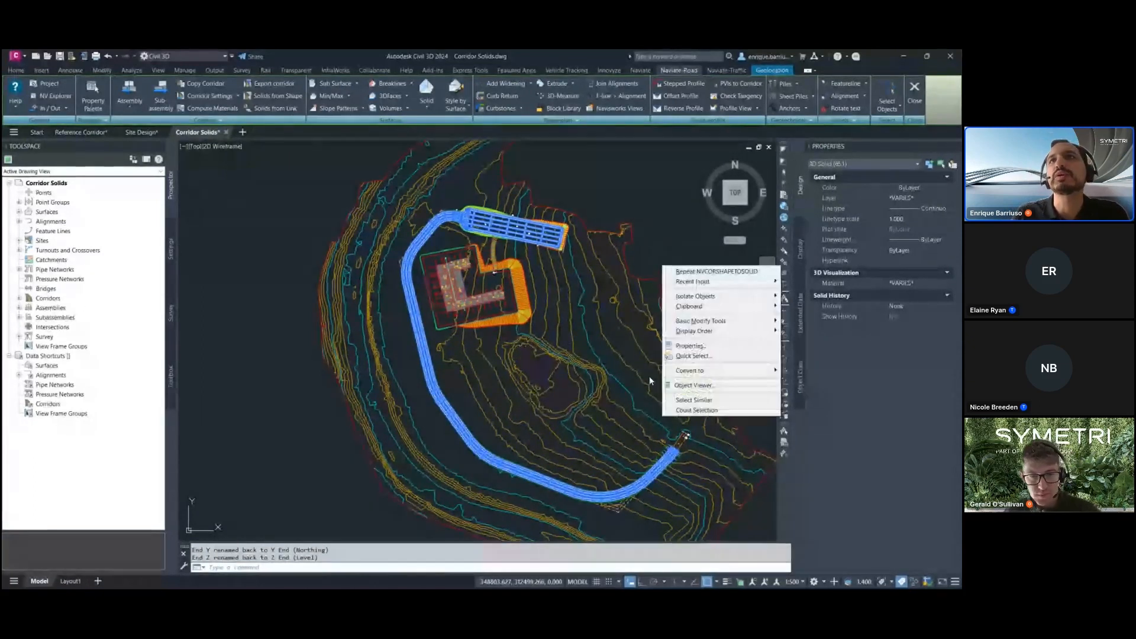
pyautogui.click(694, 385)
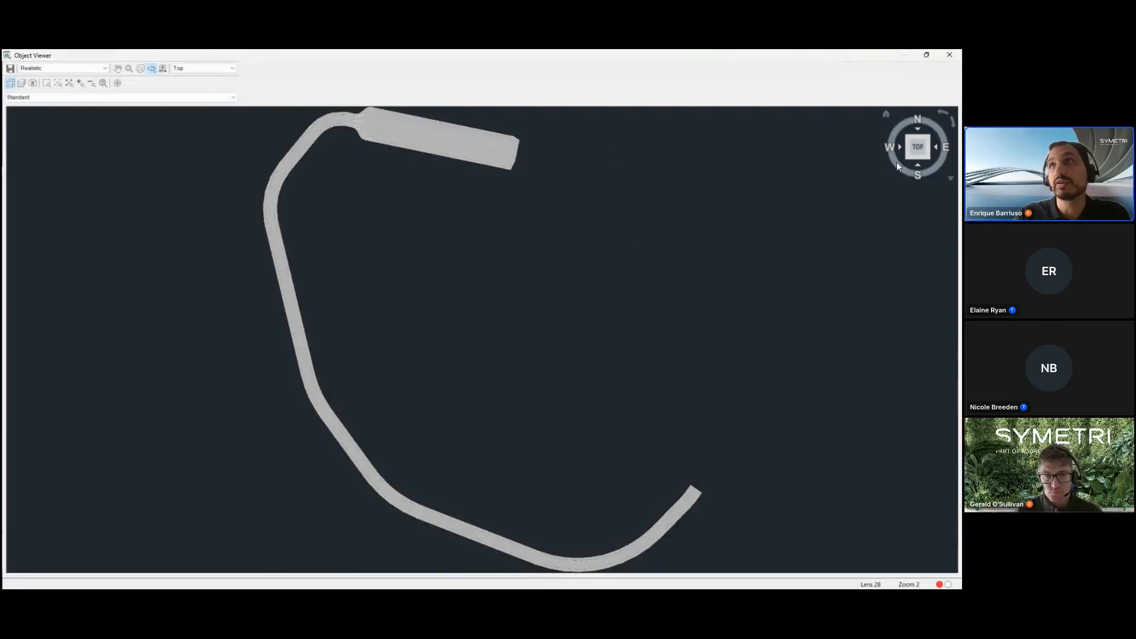
pyautogui.click(929, 158)
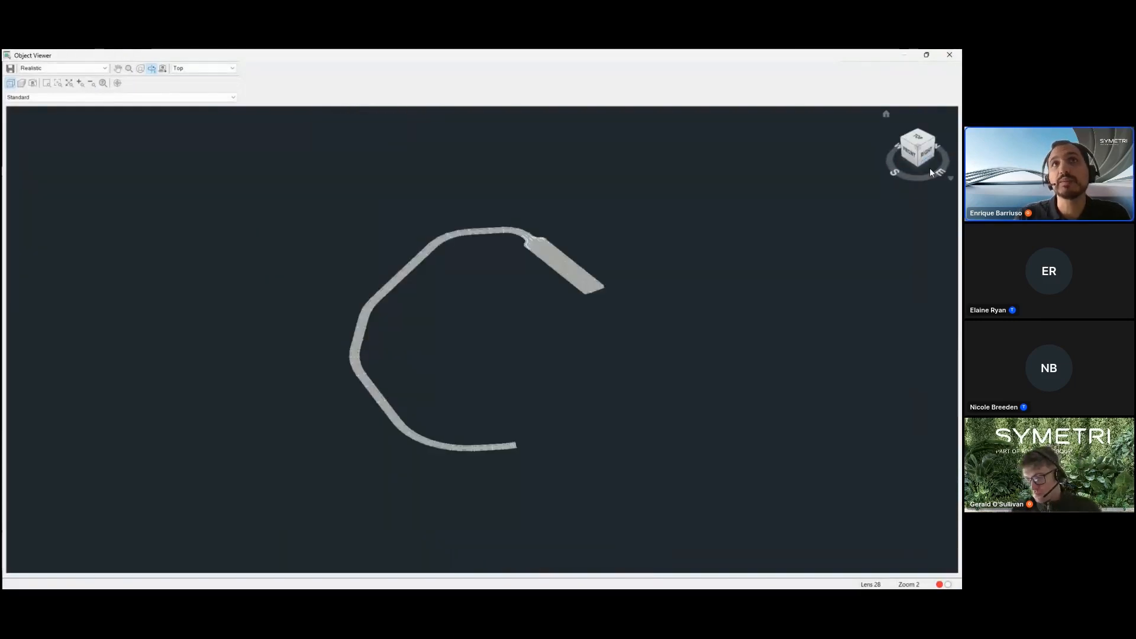
pyautogui.click(931, 139)
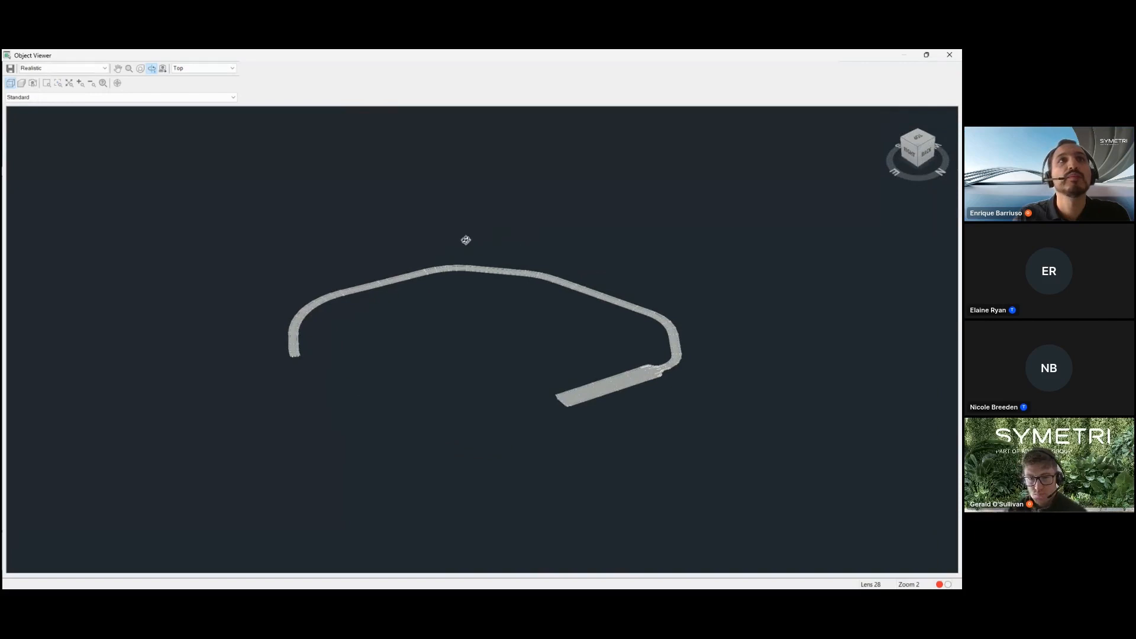
# Examine the pavement layers at the free end of the access road solids, then close the viewer and clear the selection
pyautogui.scroll(3, 289, 358)
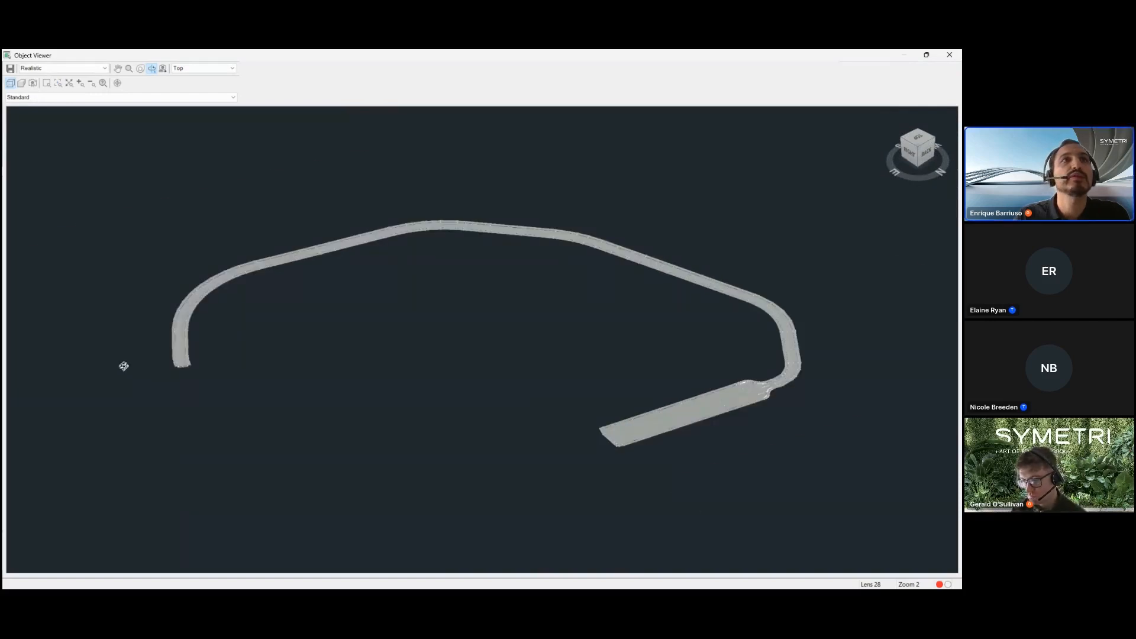
pyautogui.scroll(3, 121, 367)
pyautogui.moveTo(81, 373); pyautogui.dragTo(431, 394, button='middle')
pyautogui.scroll(5, 294, 416)
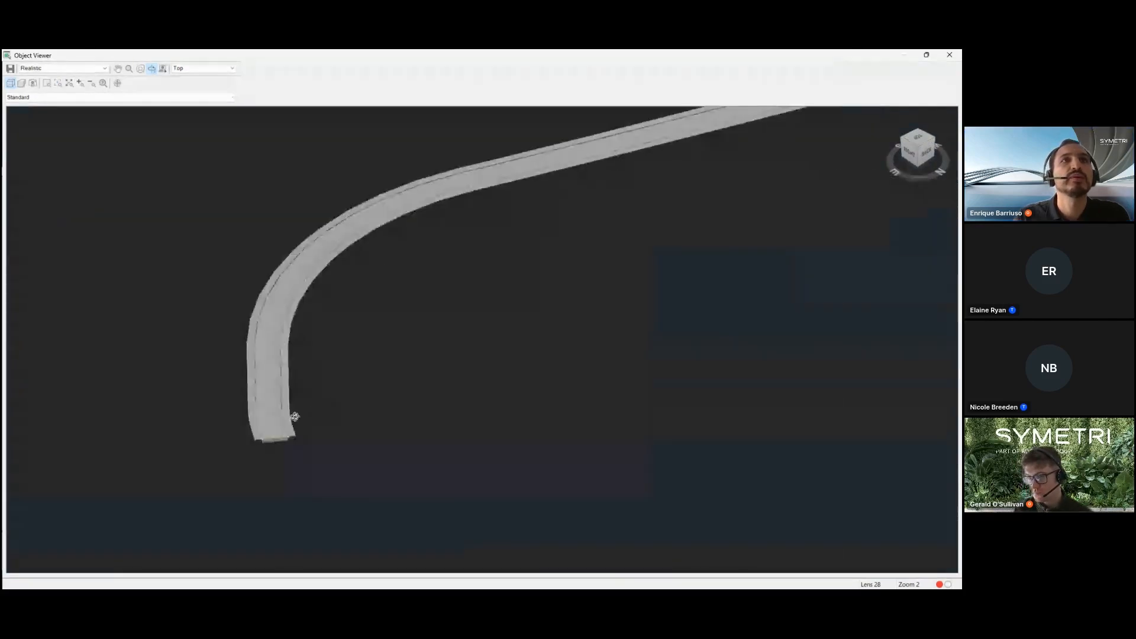
pyautogui.moveTo(272, 421); pyautogui.dragTo(454, 343, button='middle')
pyautogui.scroll(6, 299, 429)
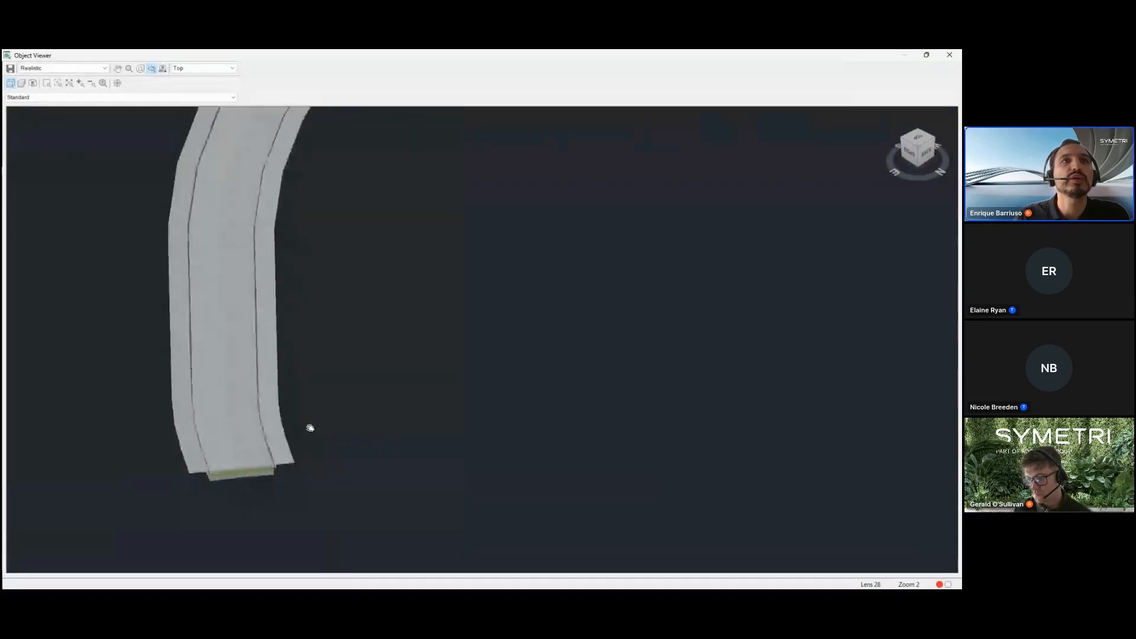
pyautogui.scroll(8, 367, 394)
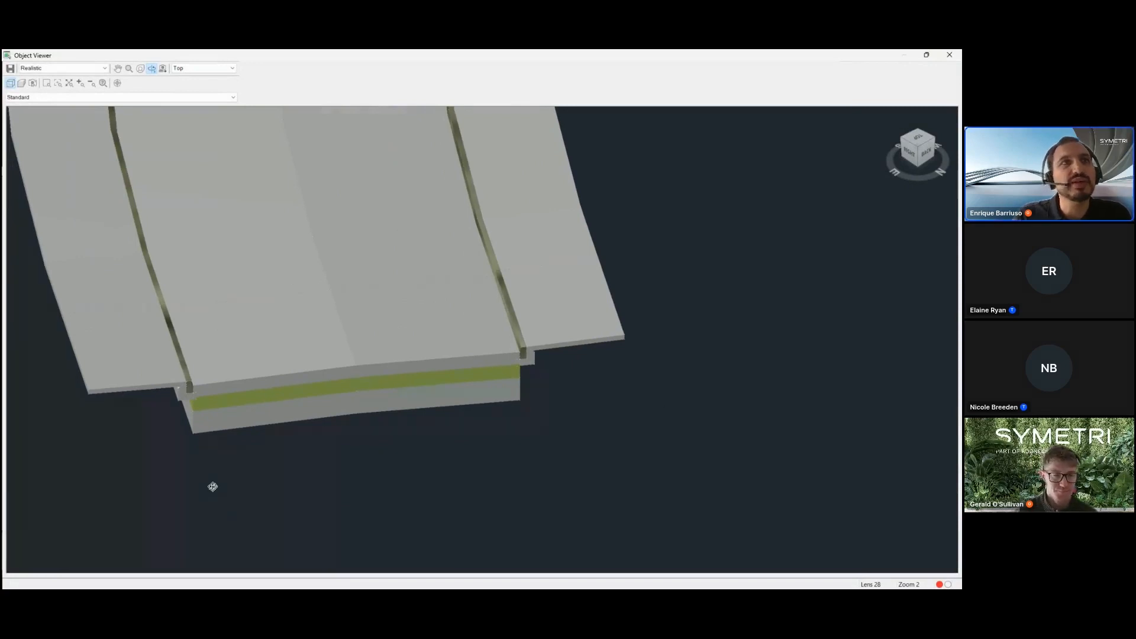
pyautogui.click(947, 55)
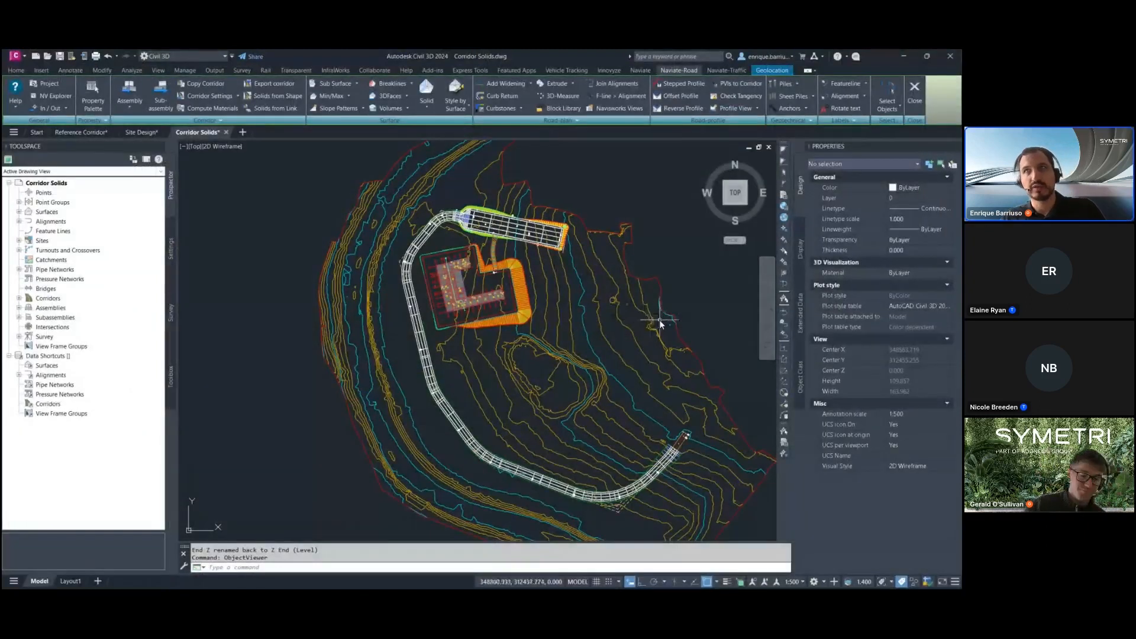
pyautogui.press('Escape')
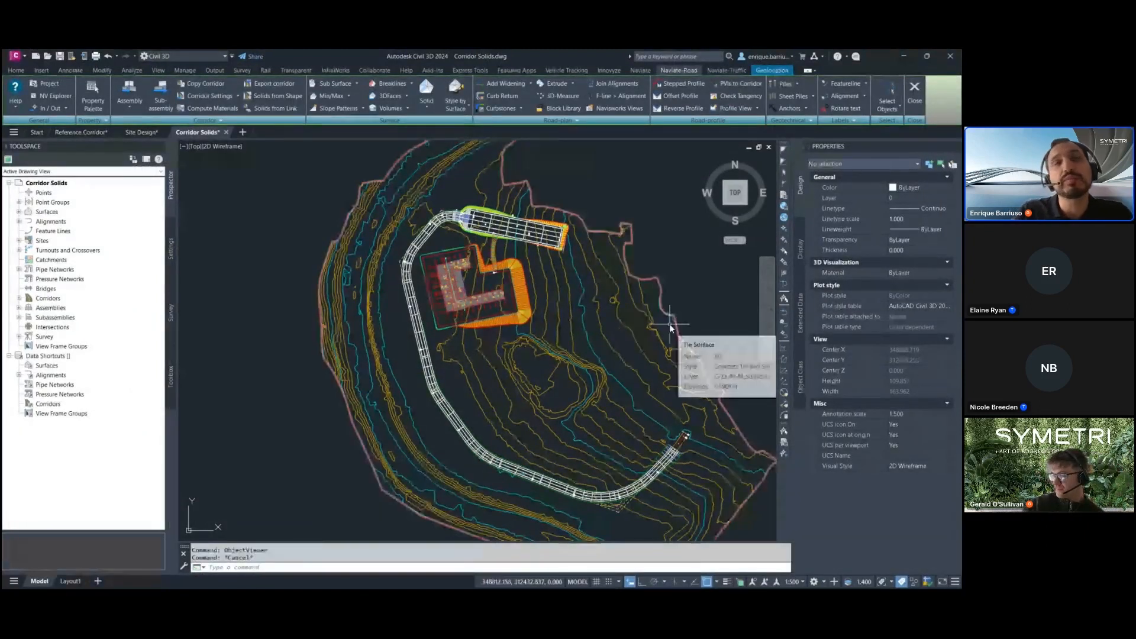
# Inspect the NV-Corridor property set in the extended data of the Capping solid at the access road's end near chainage 700
pyautogui.scroll(8, 692, 463)
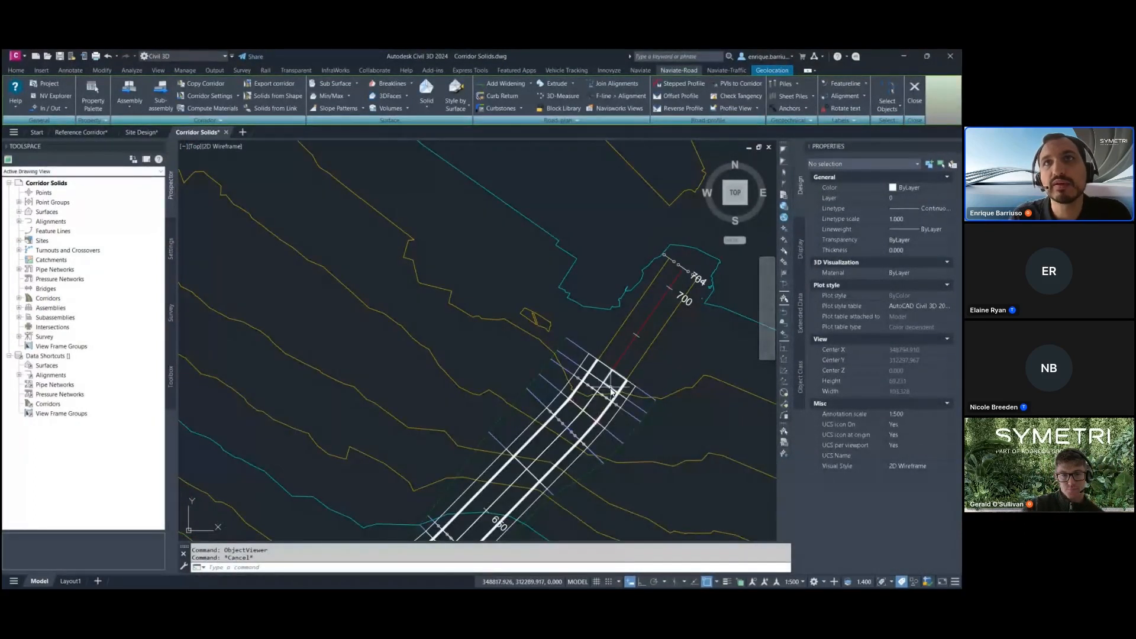
pyautogui.click(612, 390)
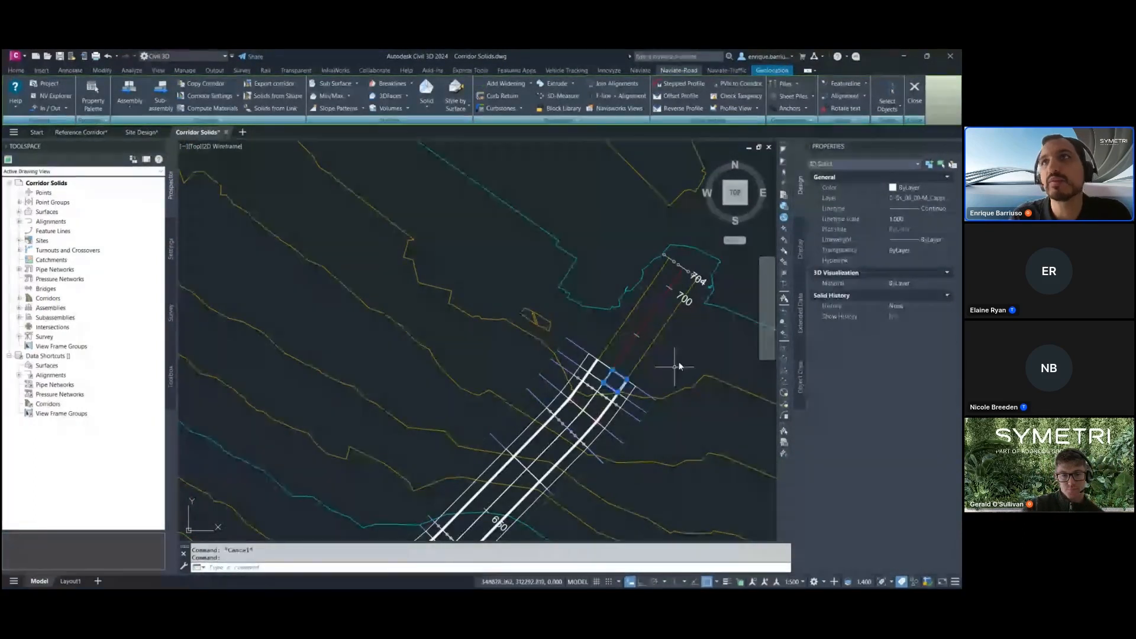
pyautogui.click(799, 312)
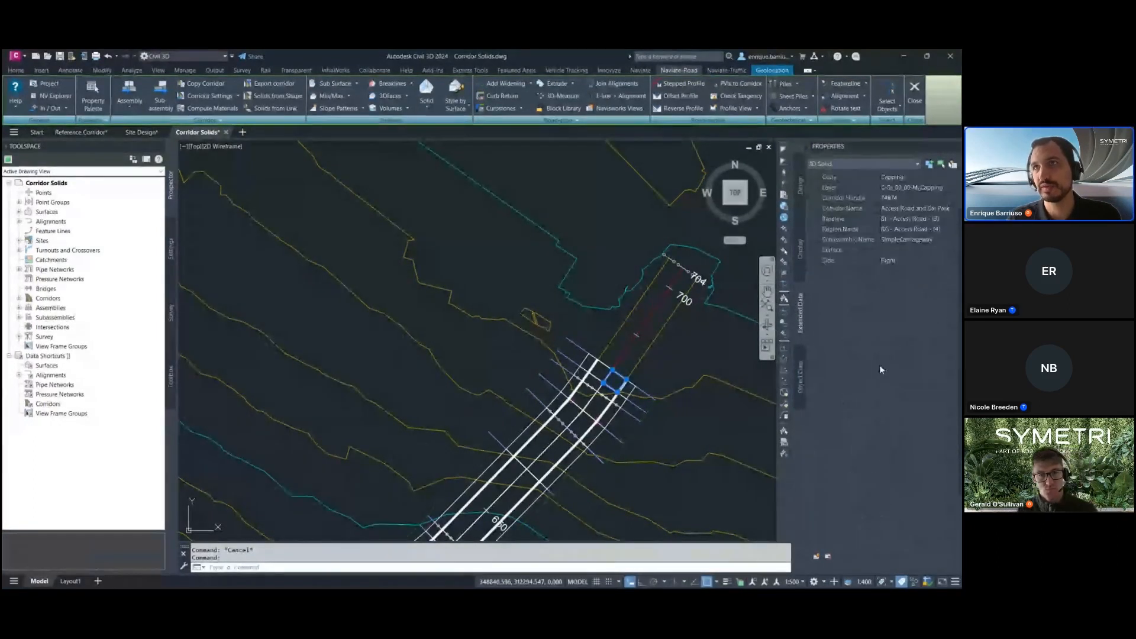
pyautogui.click(902, 271)
pyautogui.click(902, 276)
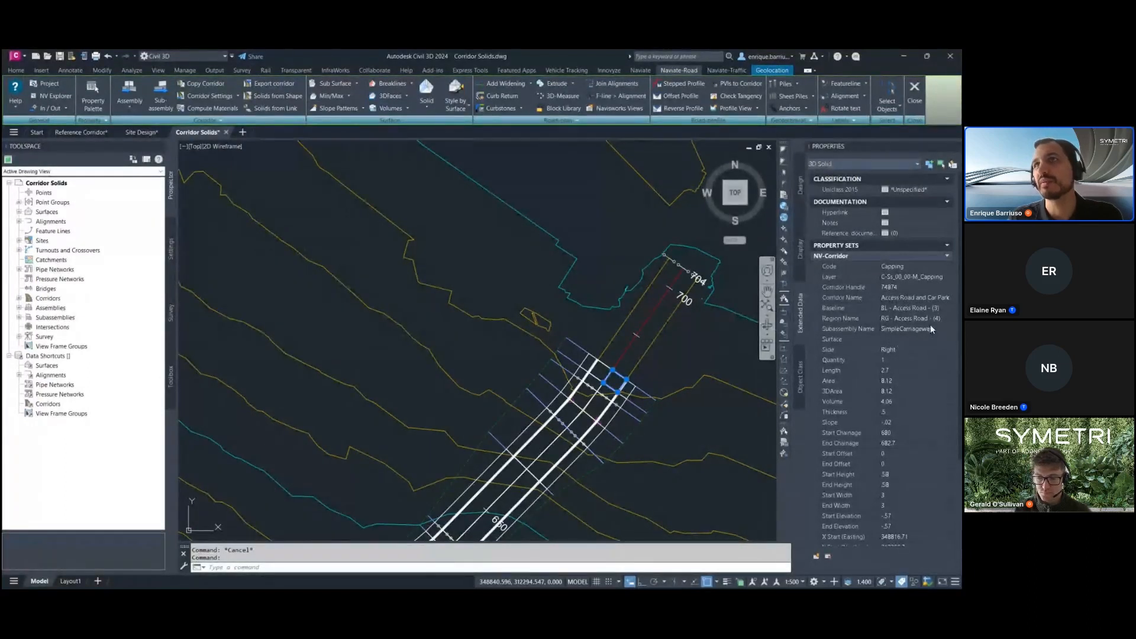
pyautogui.click(900, 349)
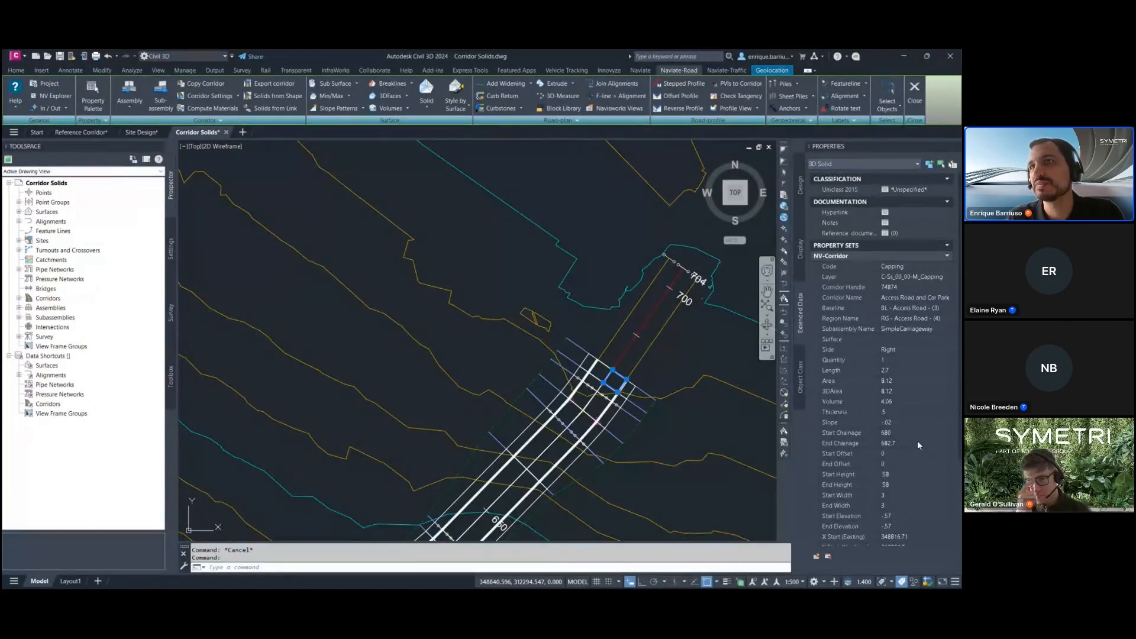
pyautogui.scroll(-6, 918, 444)
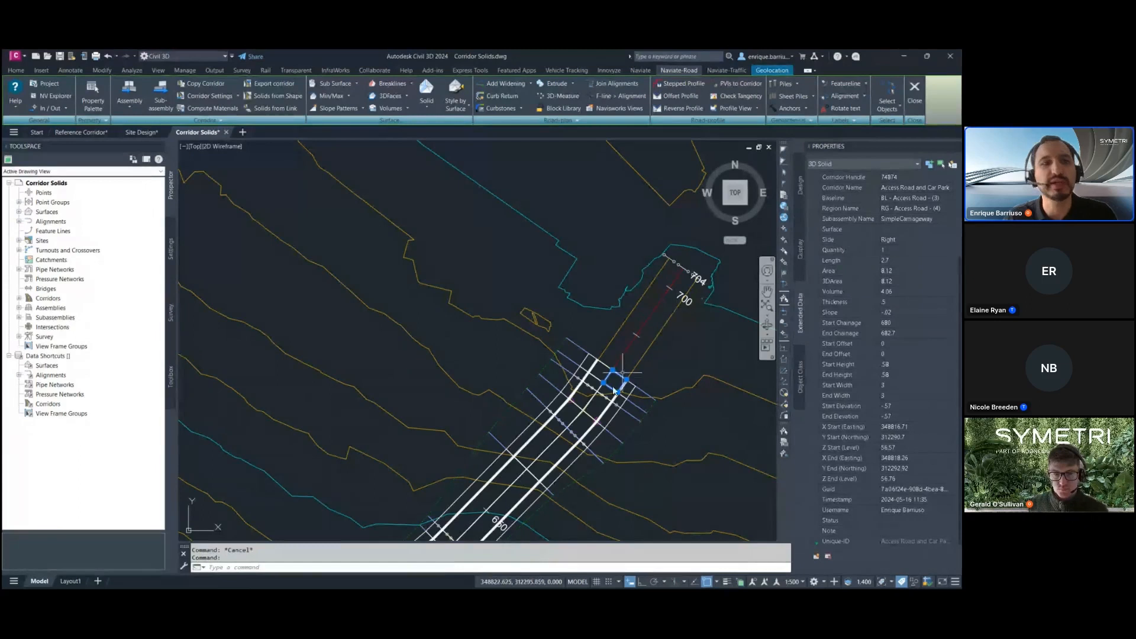
pyautogui.press('Escape')
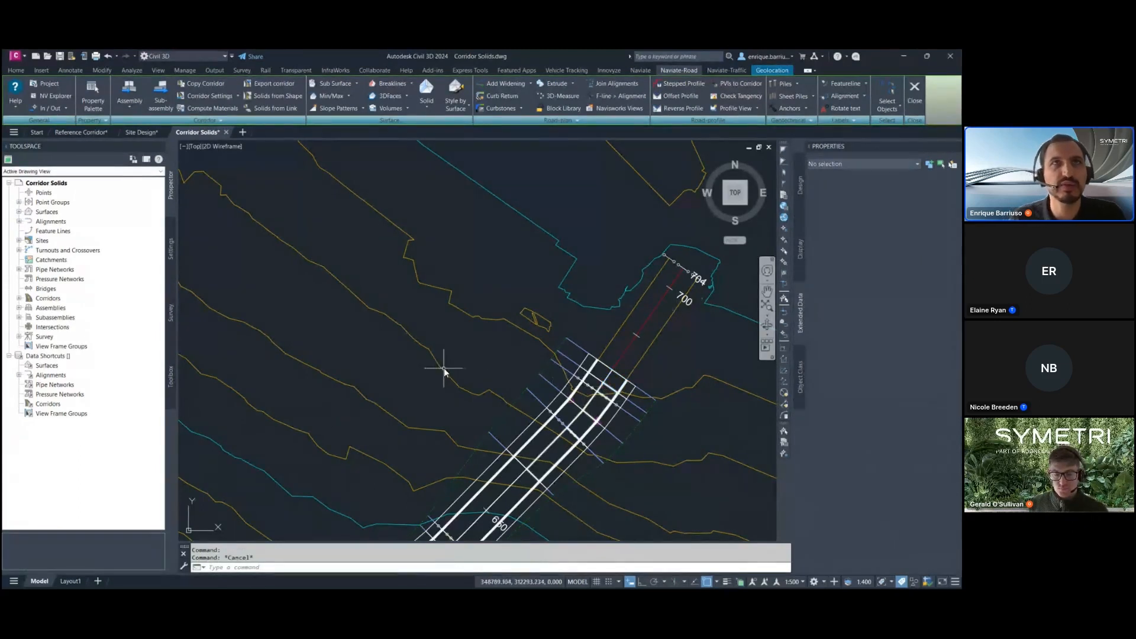
# Switch to Access Road and Car Park Solids.csv in Excel, dismiss the data loss warning and fit all column widths to their contents
pyautogui.scroll(-5, 454, 381)
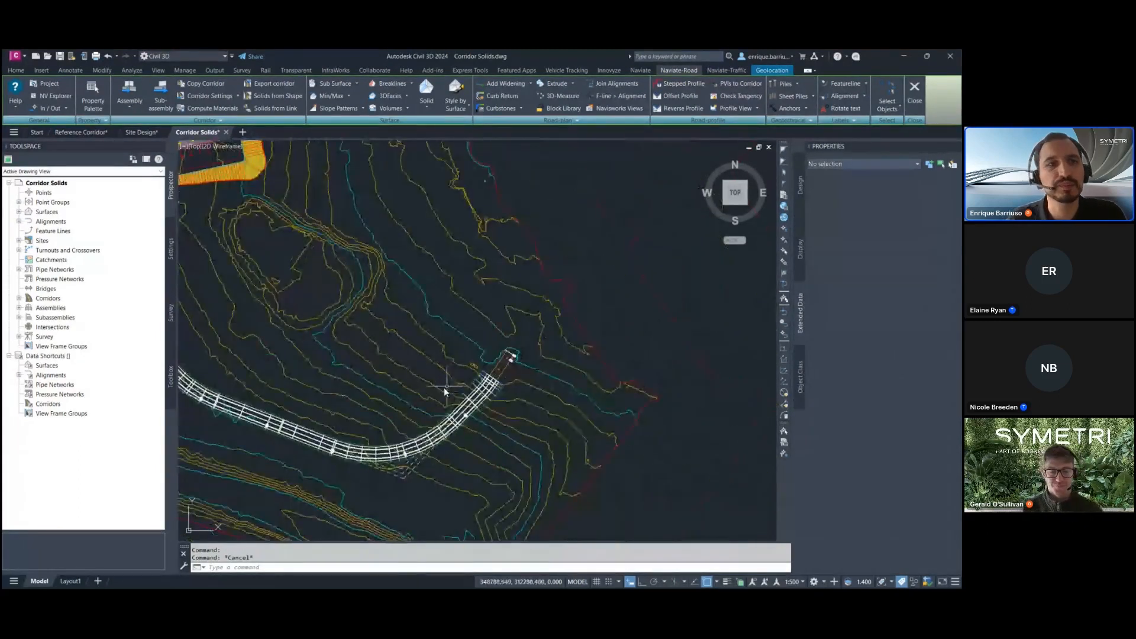
pyautogui.scroll(-3, 444, 389)
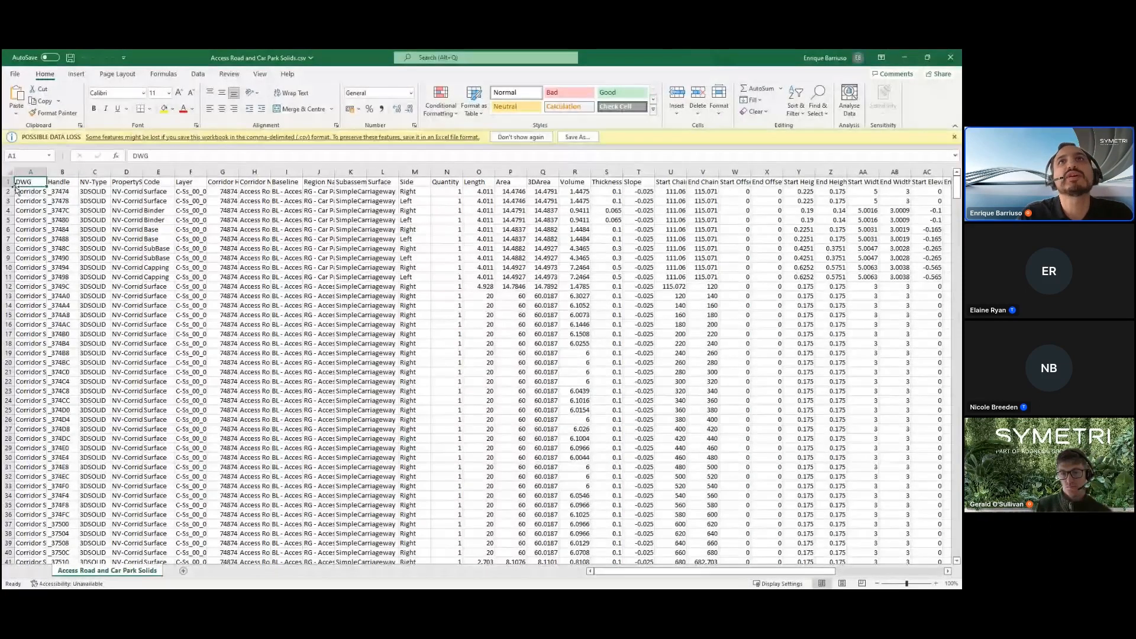
pyautogui.click(955, 137)
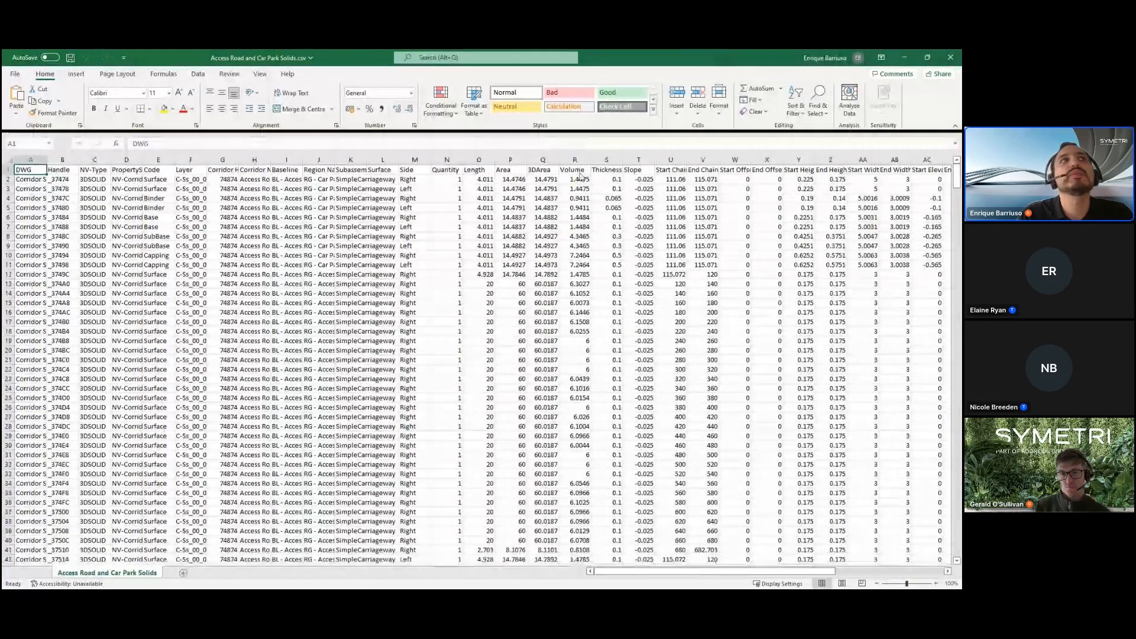
pyautogui.hotkey('ctrl', 'a')
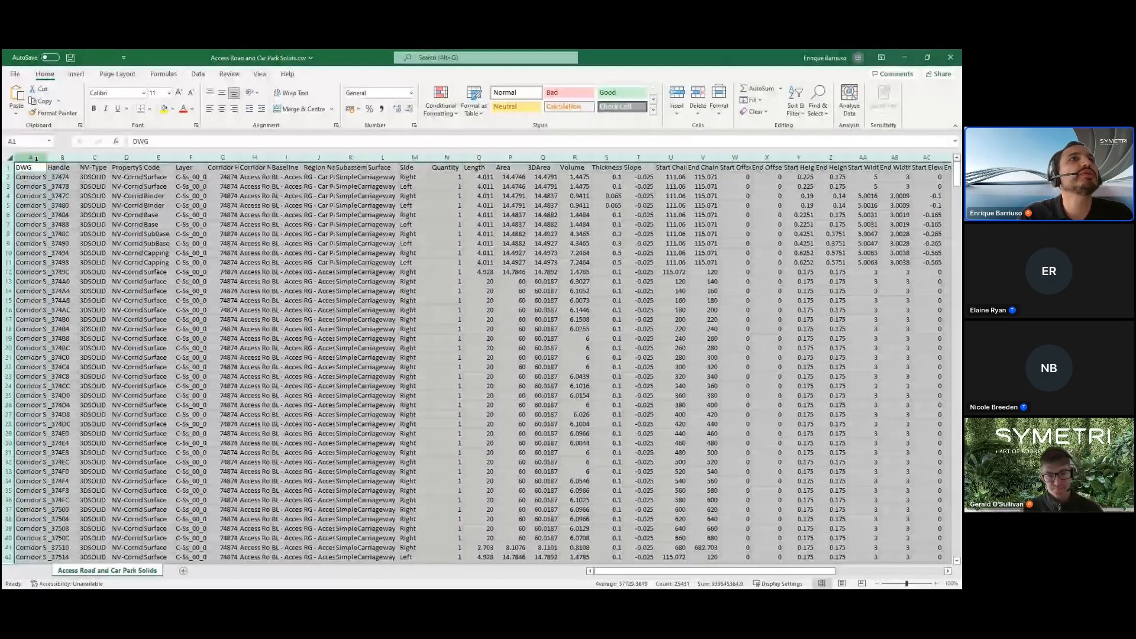
pyautogui.doubleClick(46, 157)
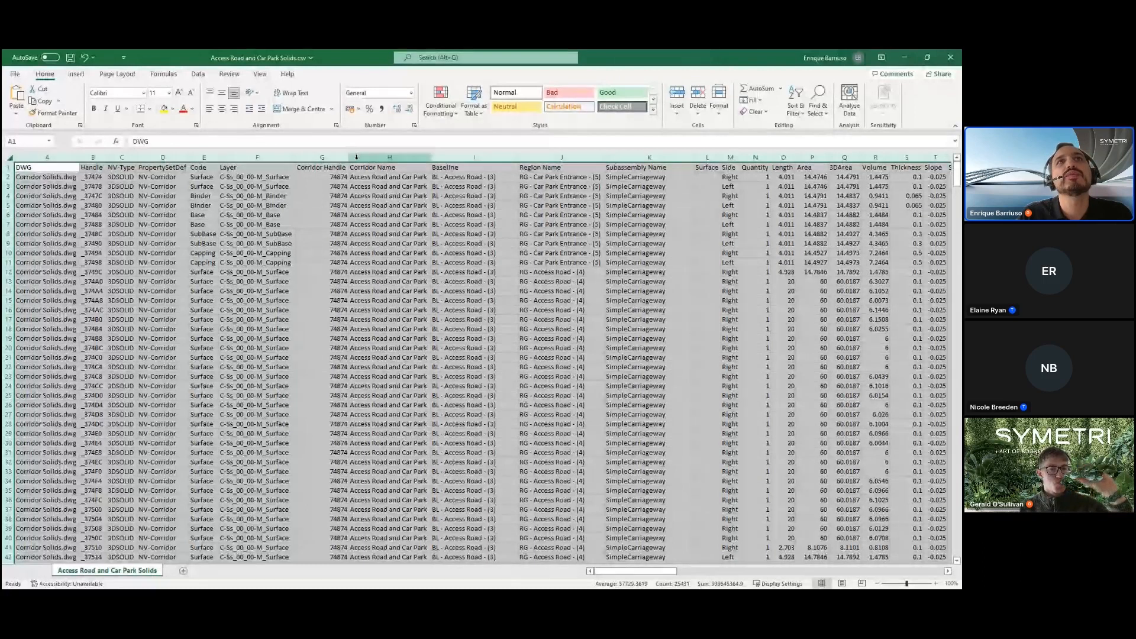
# Review the Corridor Name, Baseline, Region Name, Volume and coordinate columns of the exported solids data, then close the CSV file
pyautogui.click(377, 155)
pyautogui.click(486, 157)
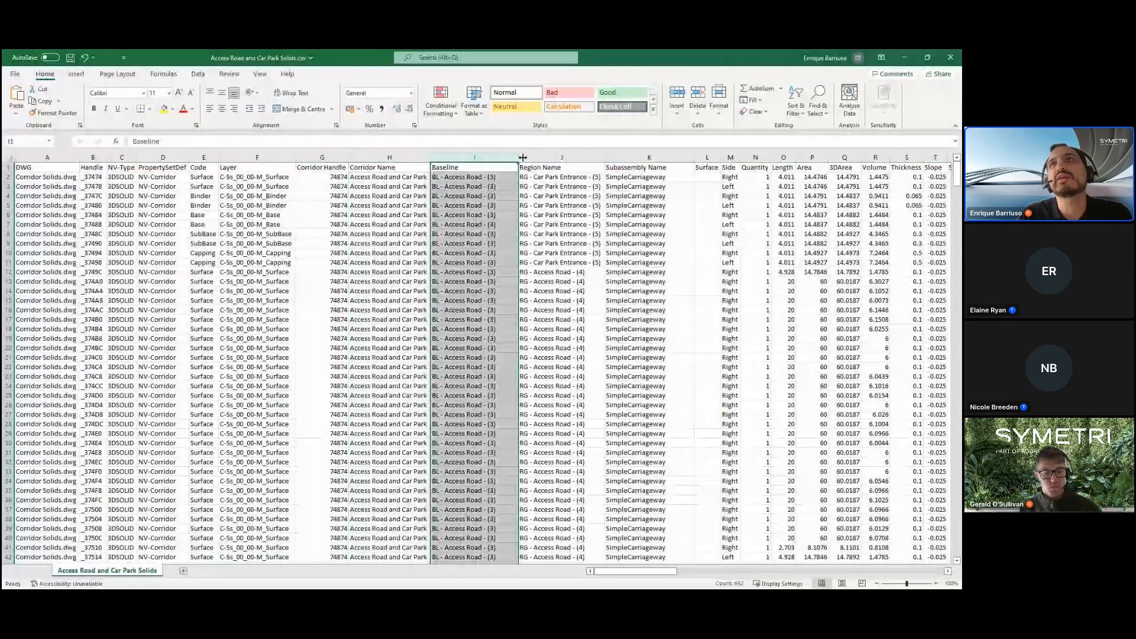
pyautogui.click(525, 157)
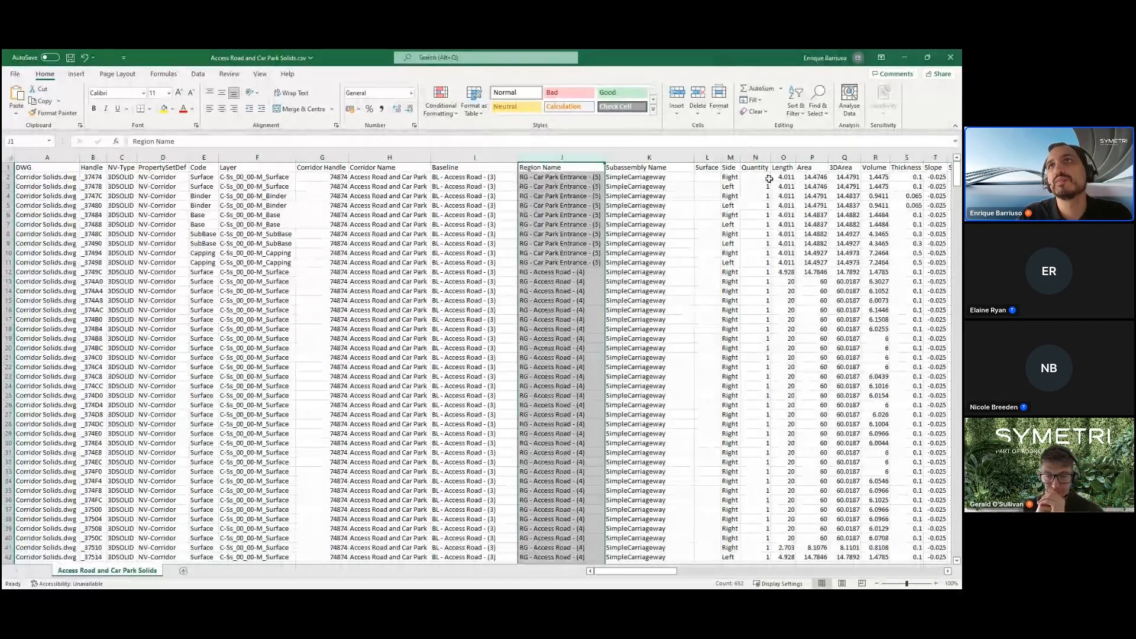
pyautogui.click(878, 157)
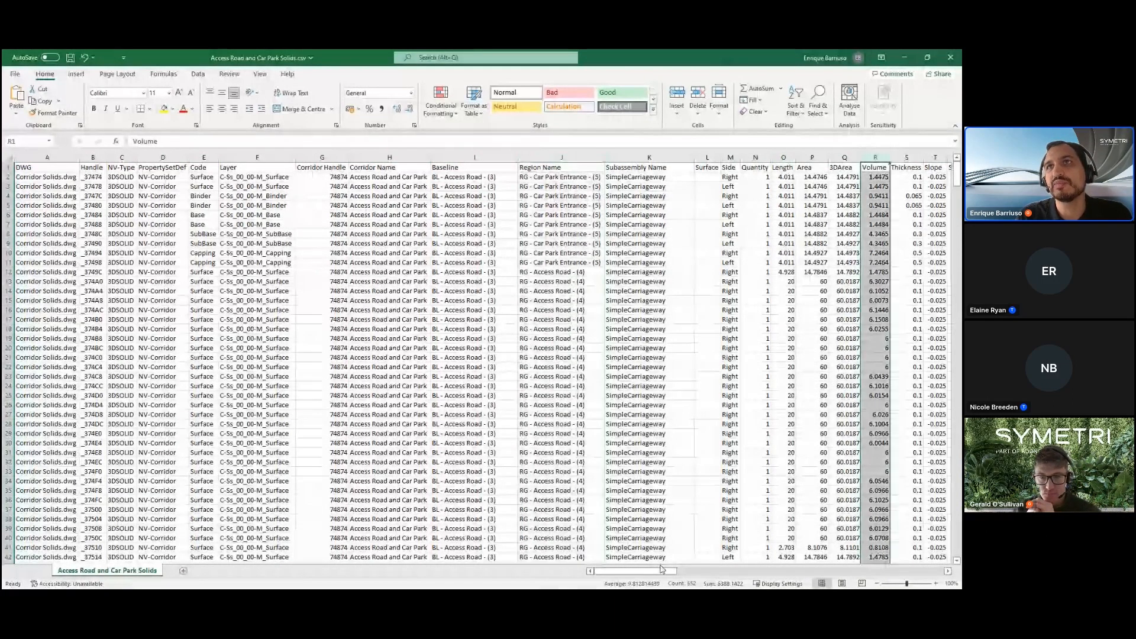
pyautogui.moveTo(662, 570); pyautogui.dragTo(756, 573)
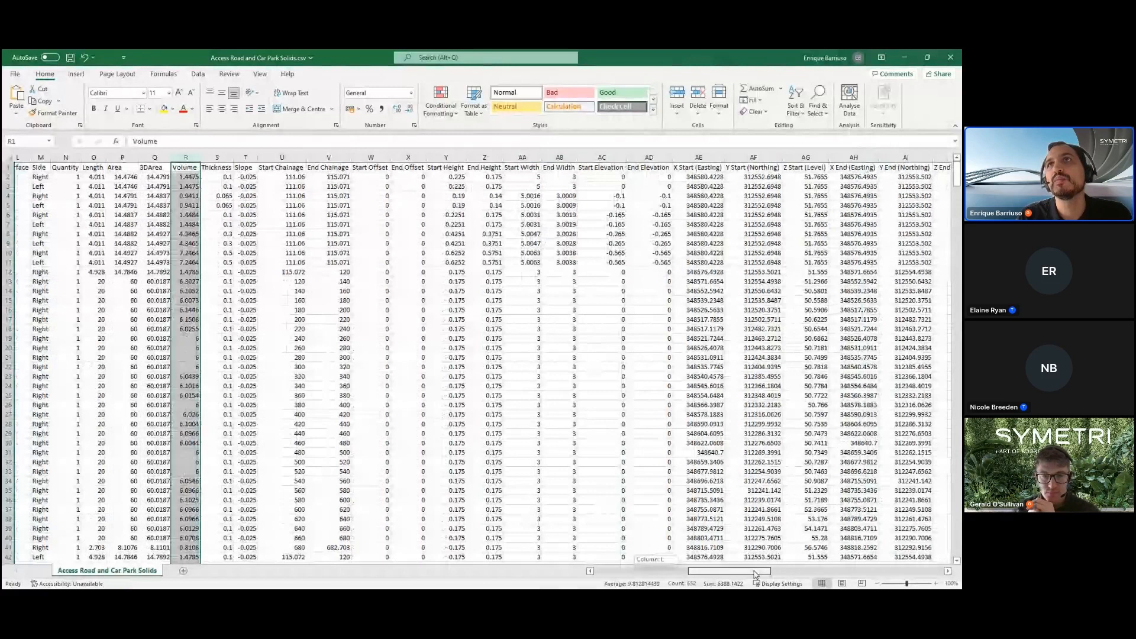
pyautogui.moveTo(756, 574); pyautogui.dragTo(649, 585)
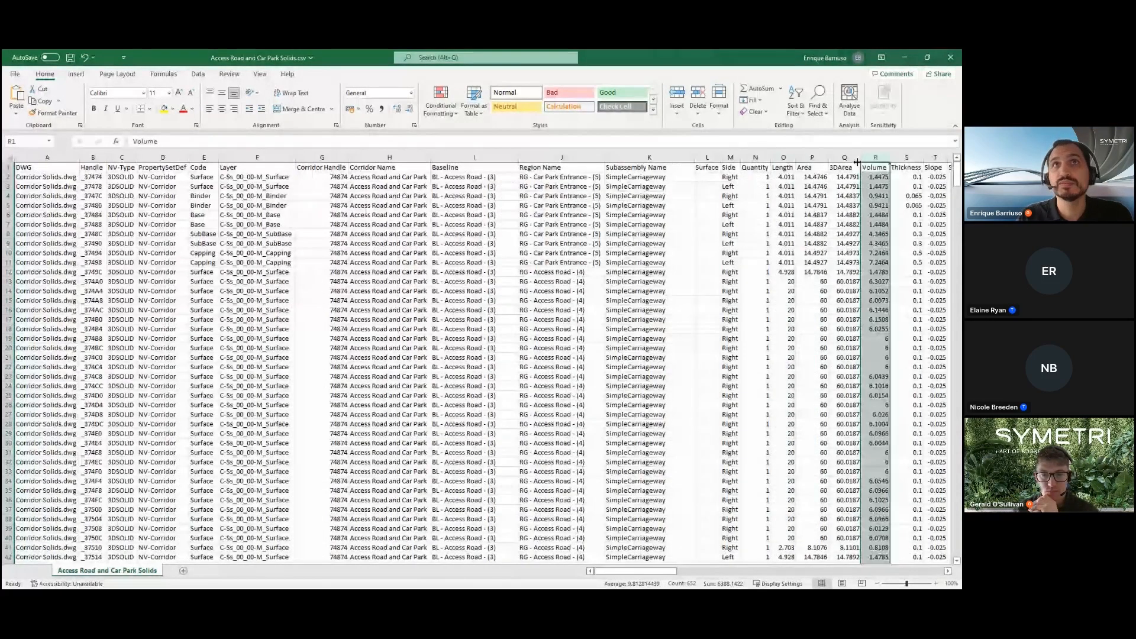
pyautogui.click(950, 57)
pyautogui.click(484, 338)
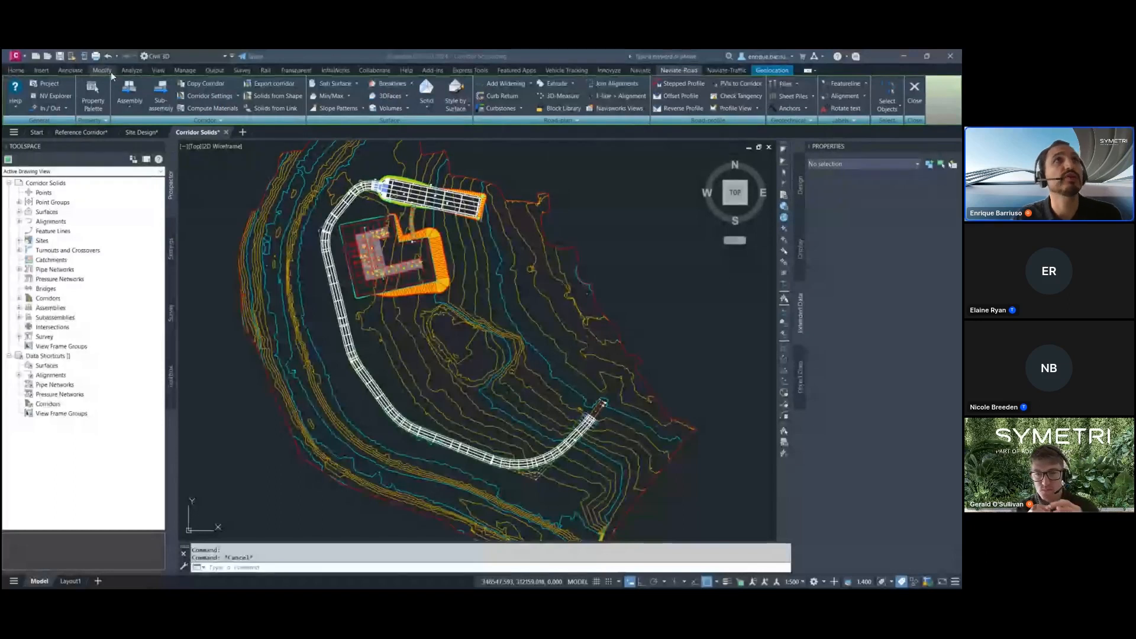
# Open the Naviate Property Data palette in Civil 3D and choose the NV-Corridor property set
pyautogui.click(95, 94)
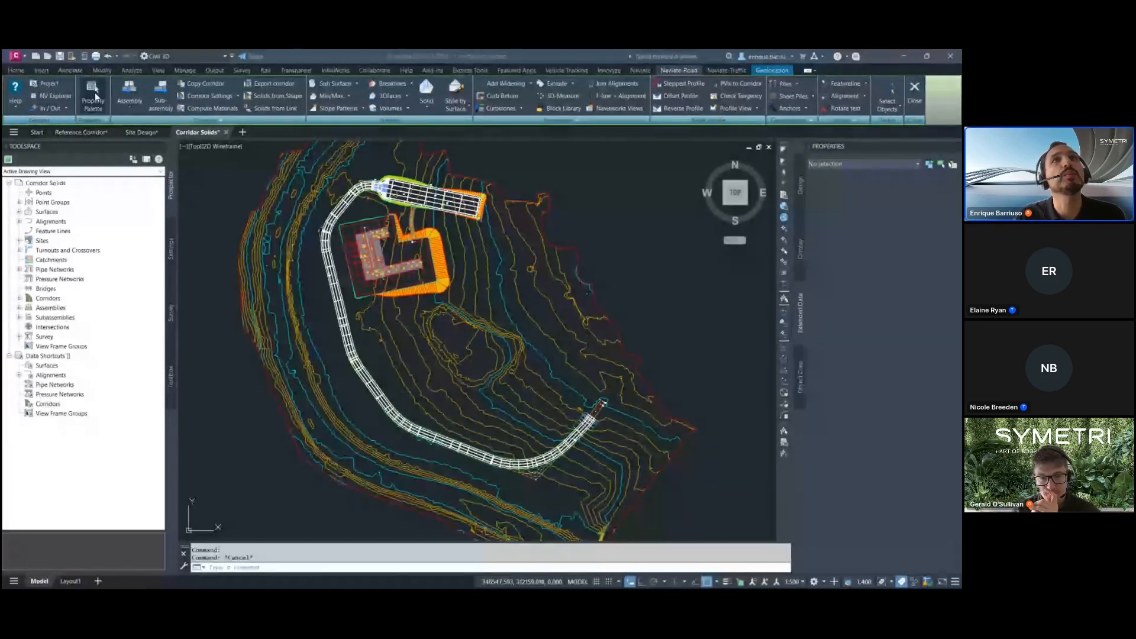
pyautogui.moveTo(342, 282)
pyautogui.mouseDown(button='middle')
pyautogui.moveTo(517, 287)
pyautogui.moveTo(467, 278)
pyautogui.mouseUp(button='middle')
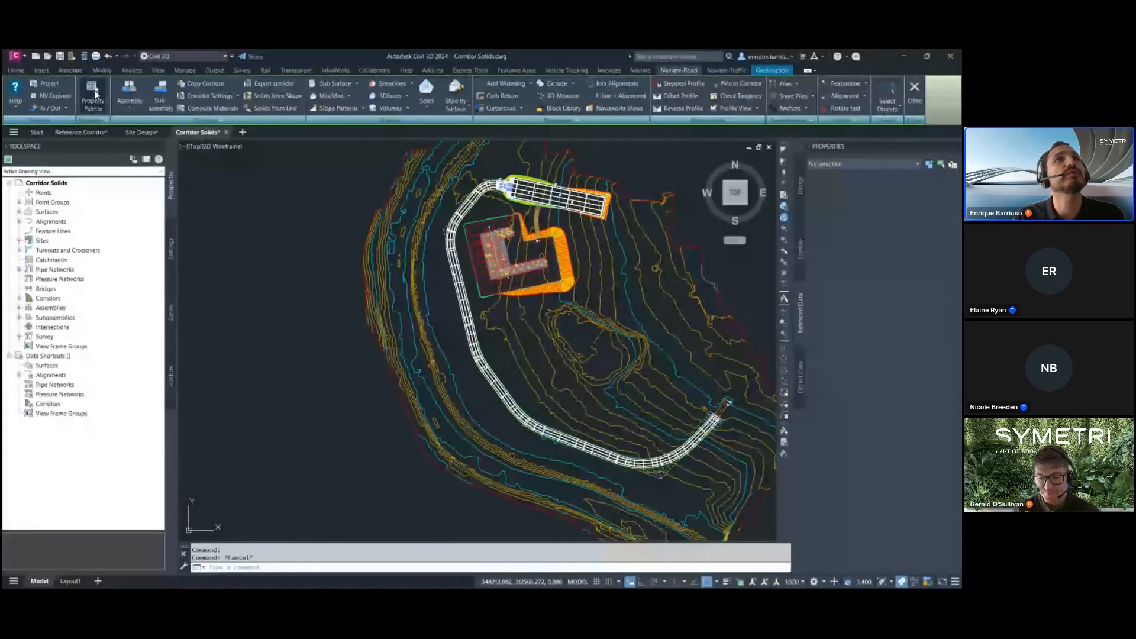
pyautogui.click(93, 95)
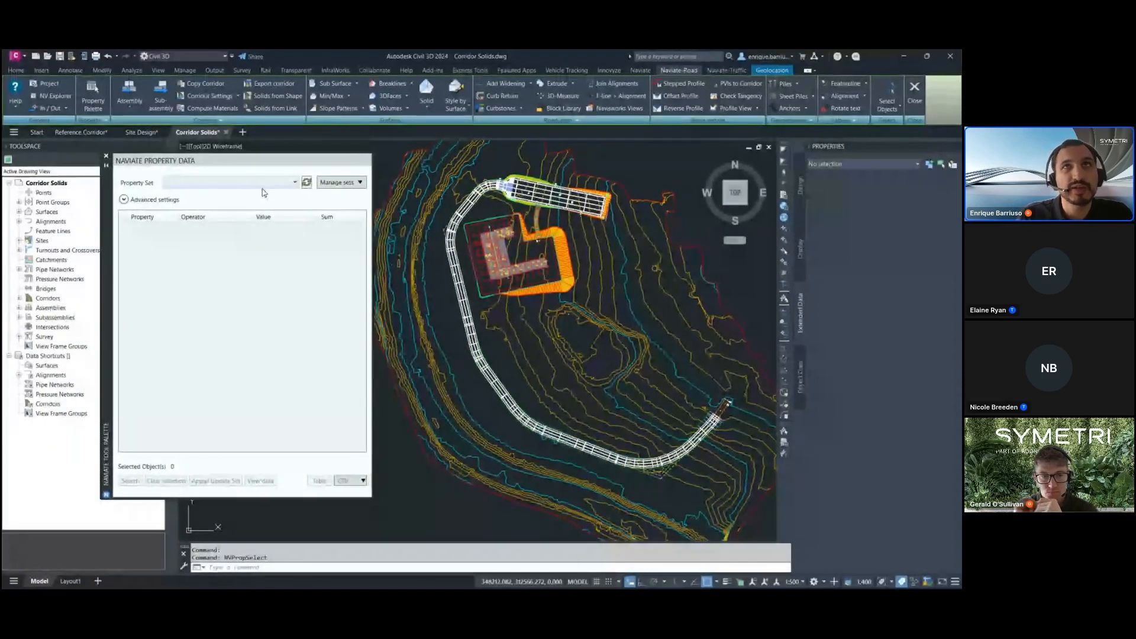
pyautogui.click(267, 183)
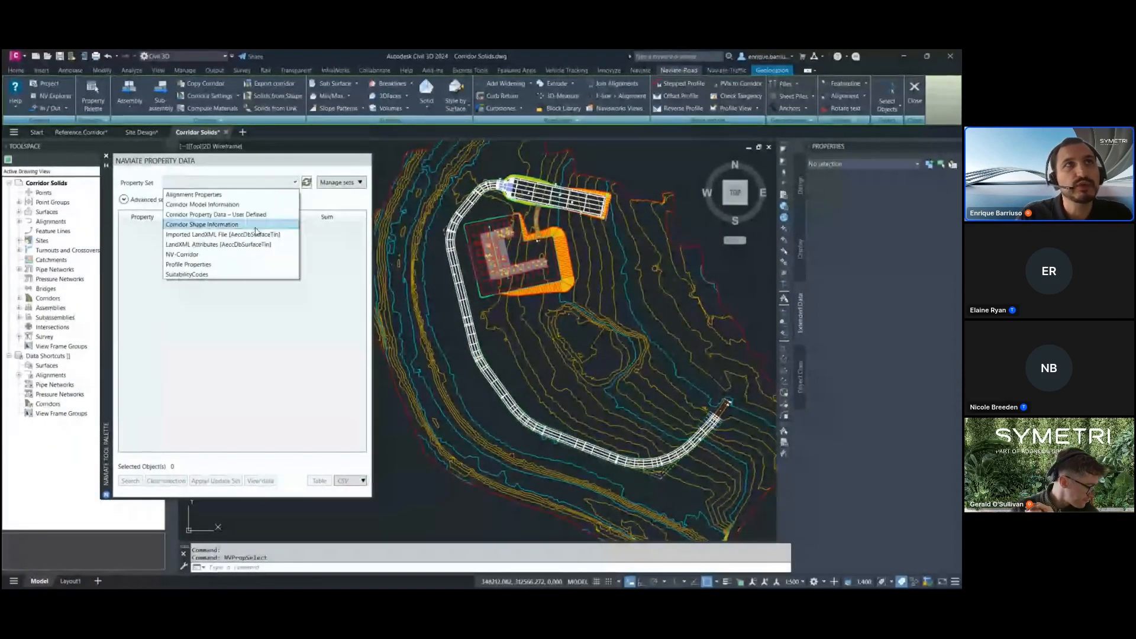
pyautogui.click(212, 254)
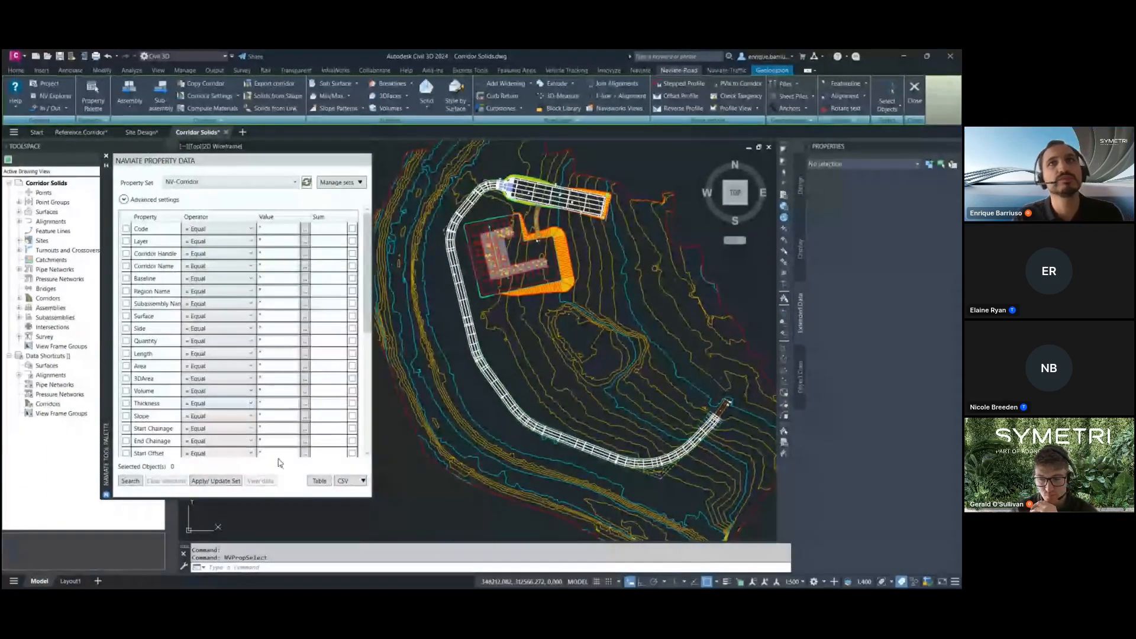
# Search for all NV-Corridor solids and set the Start Chainage filter to Greater or Equal to 300
pyautogui.click(130, 482)
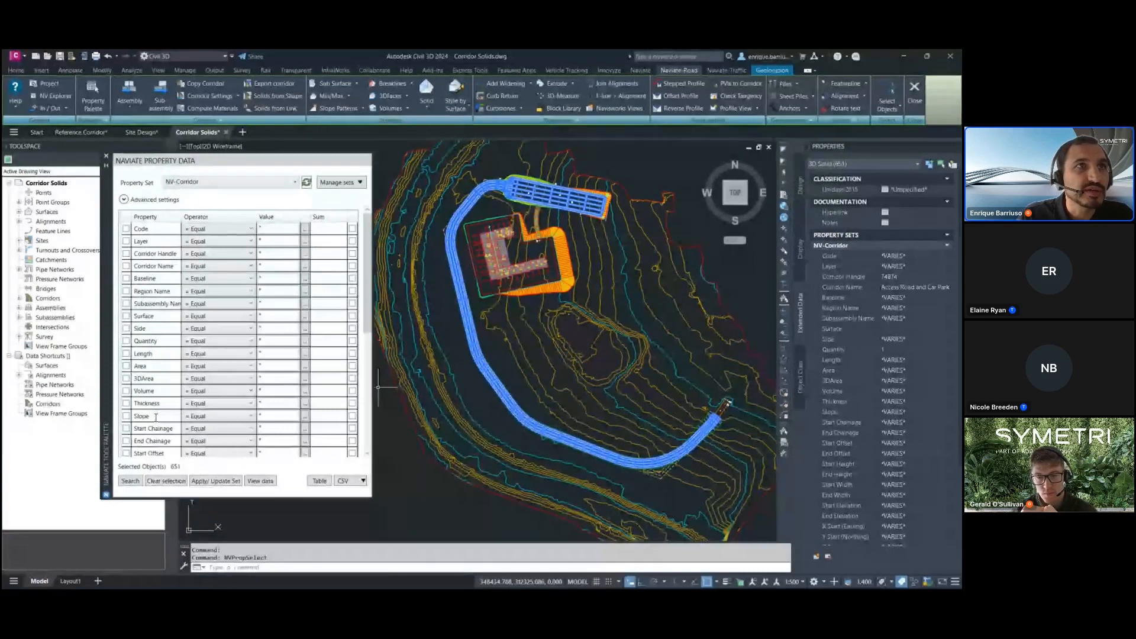
pyautogui.scroll(-1, 156, 417)
pyautogui.click(251, 404)
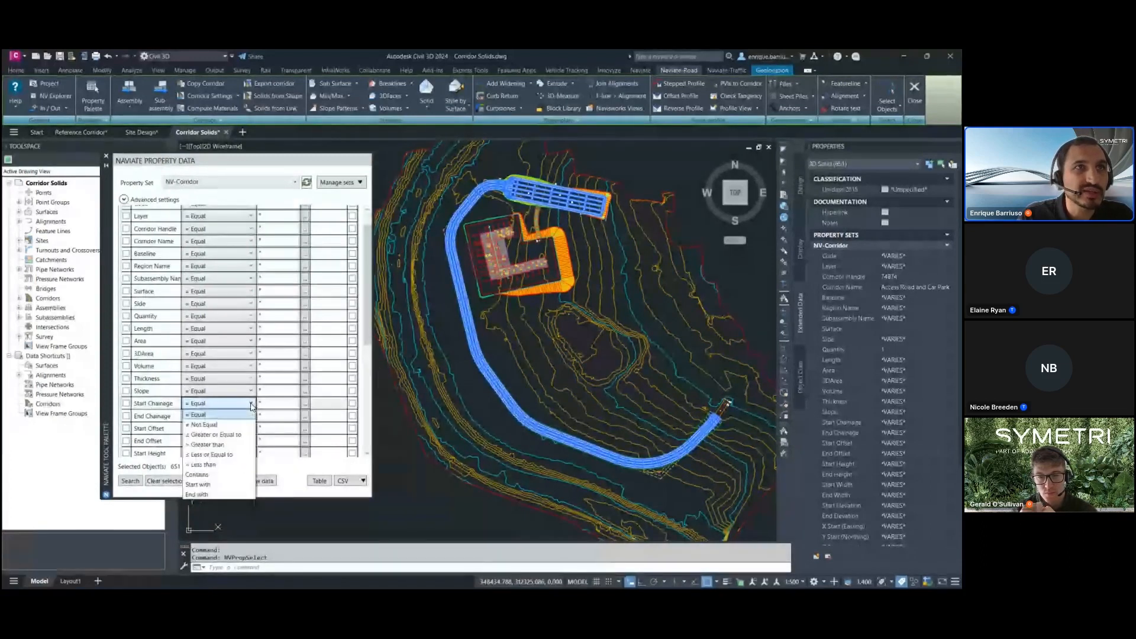
pyautogui.click(235, 441)
pyautogui.write('300')
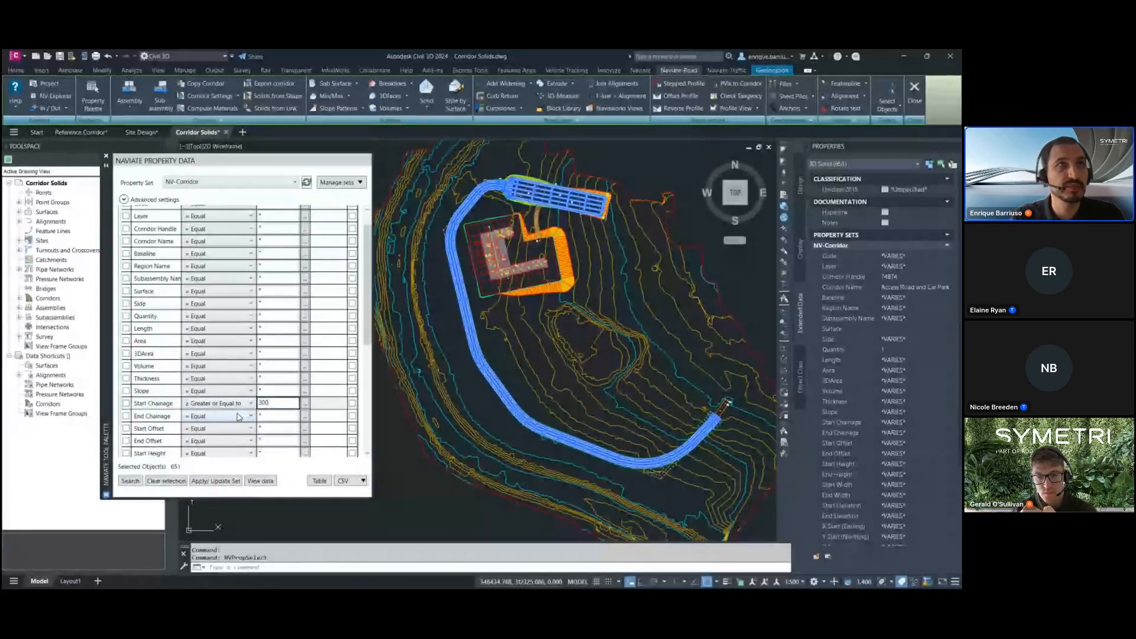
# Set the End Chainage filter to Less or Equal to 400 and search for the matching corridor solids
pyautogui.click(239, 417)
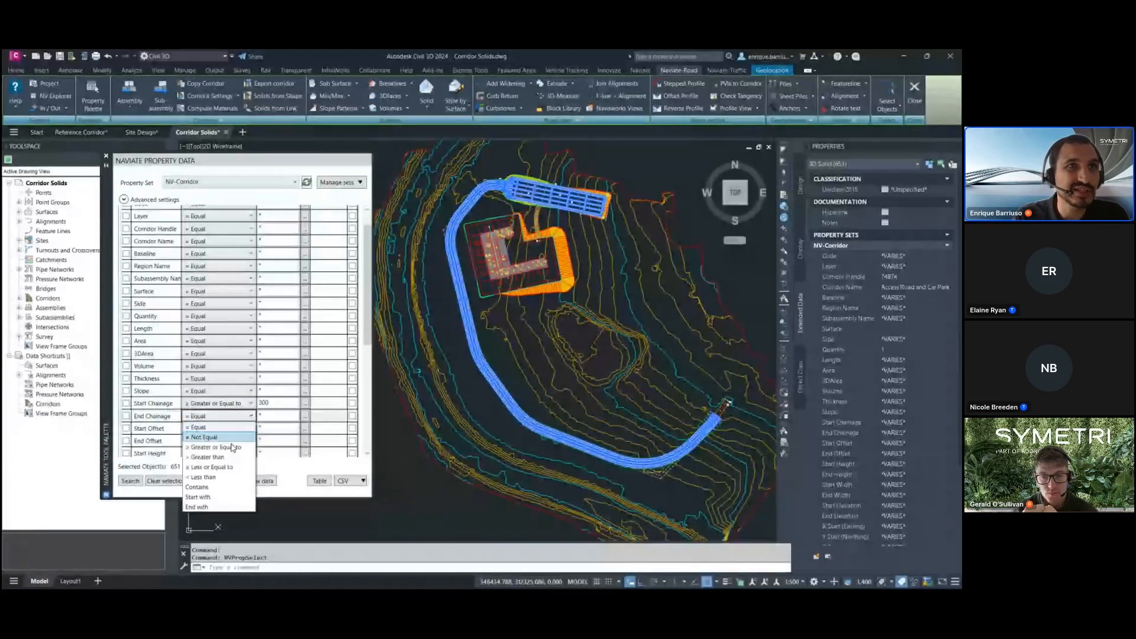
pyautogui.click(212, 467)
pyautogui.click(261, 417)
pyautogui.write('40')
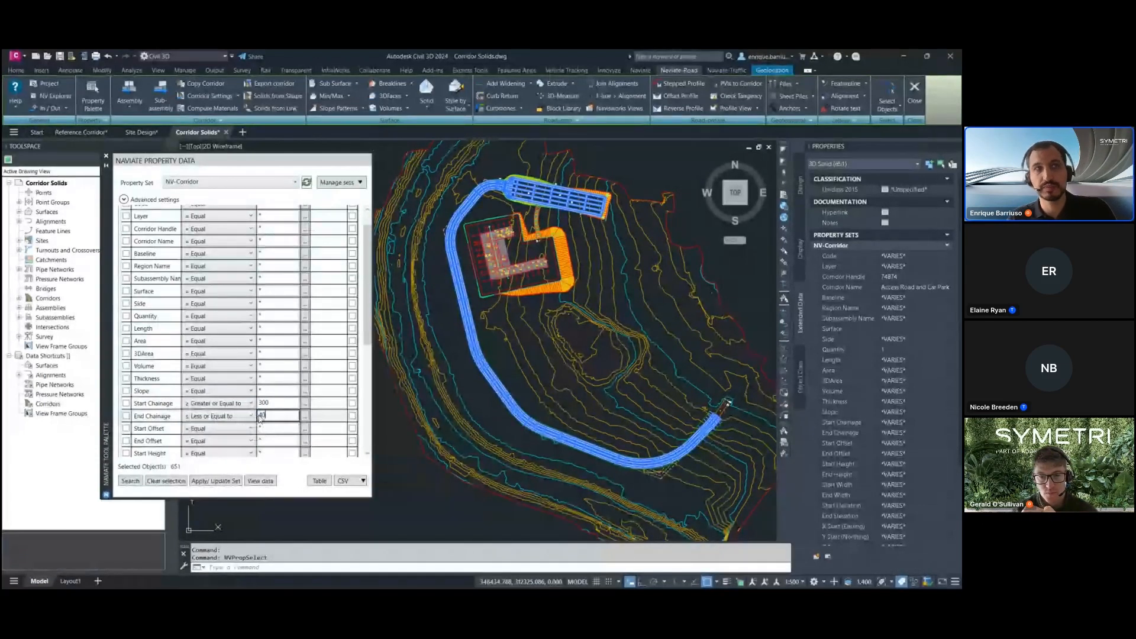
pyautogui.write('0')
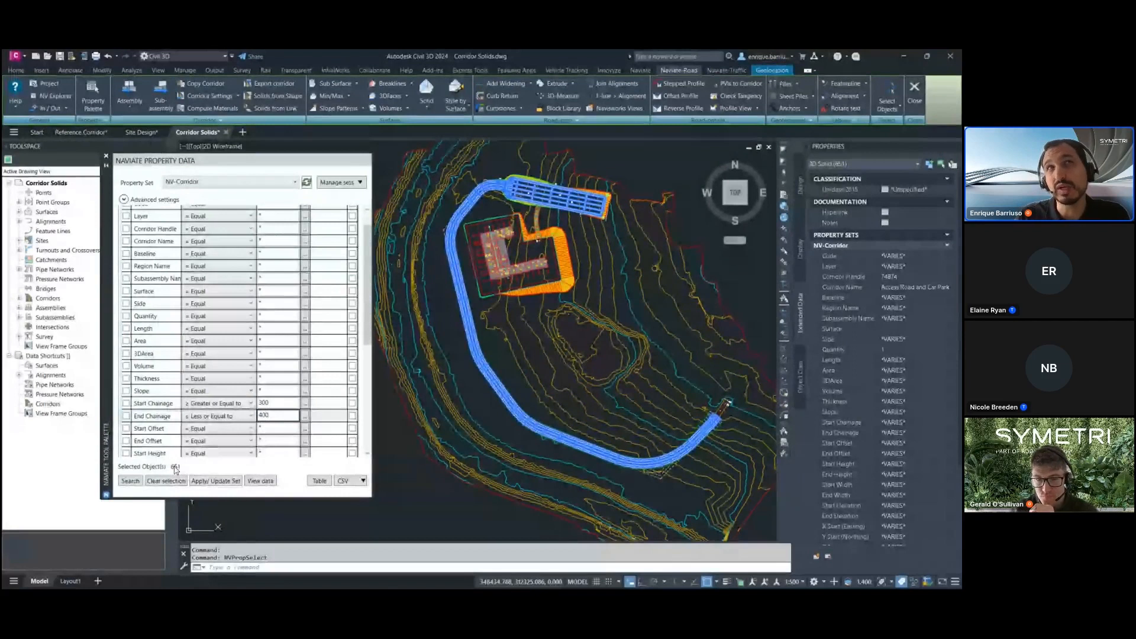
pyautogui.click(133, 482)
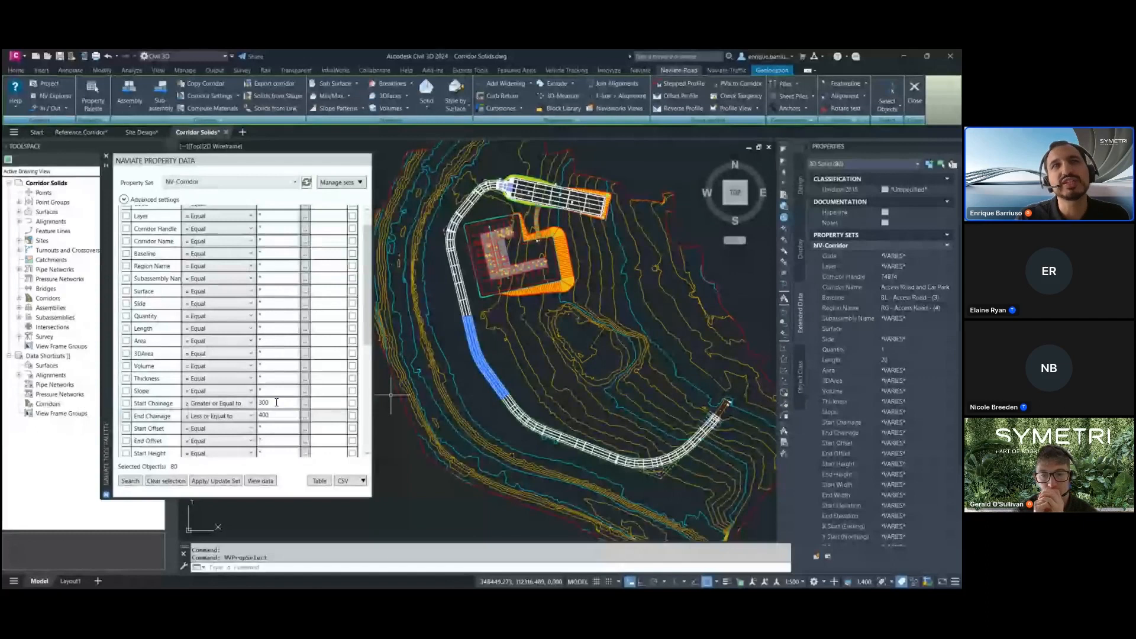
# Restrict the property search to the Code value Surface and search again within the filtered chainage range
pyautogui.scroll(1, 135, 253)
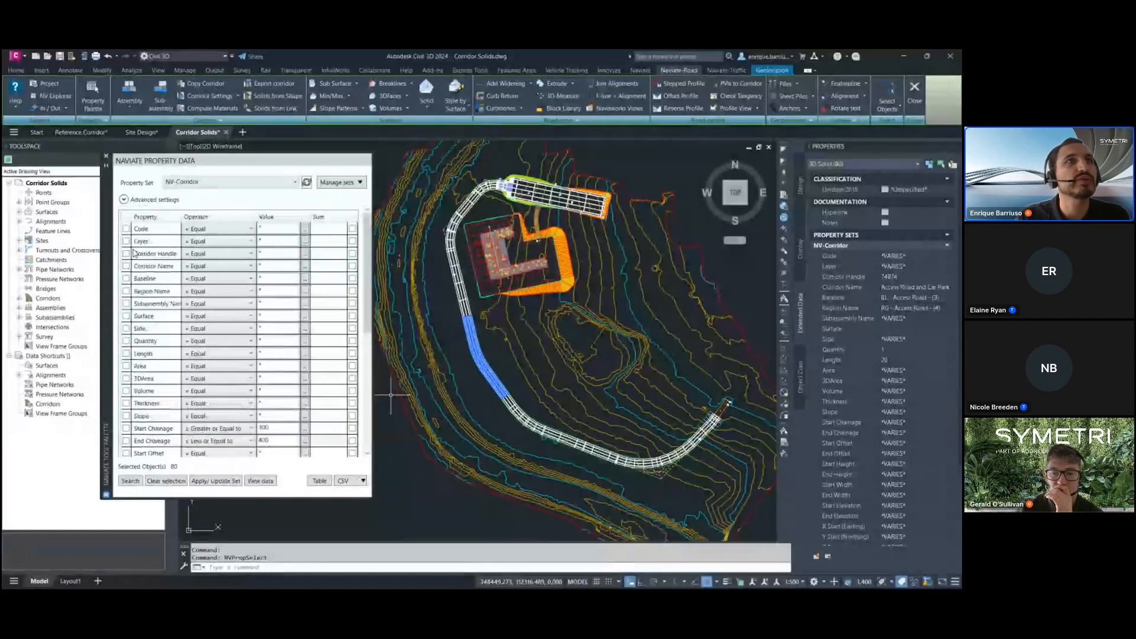
pyautogui.click(126, 228)
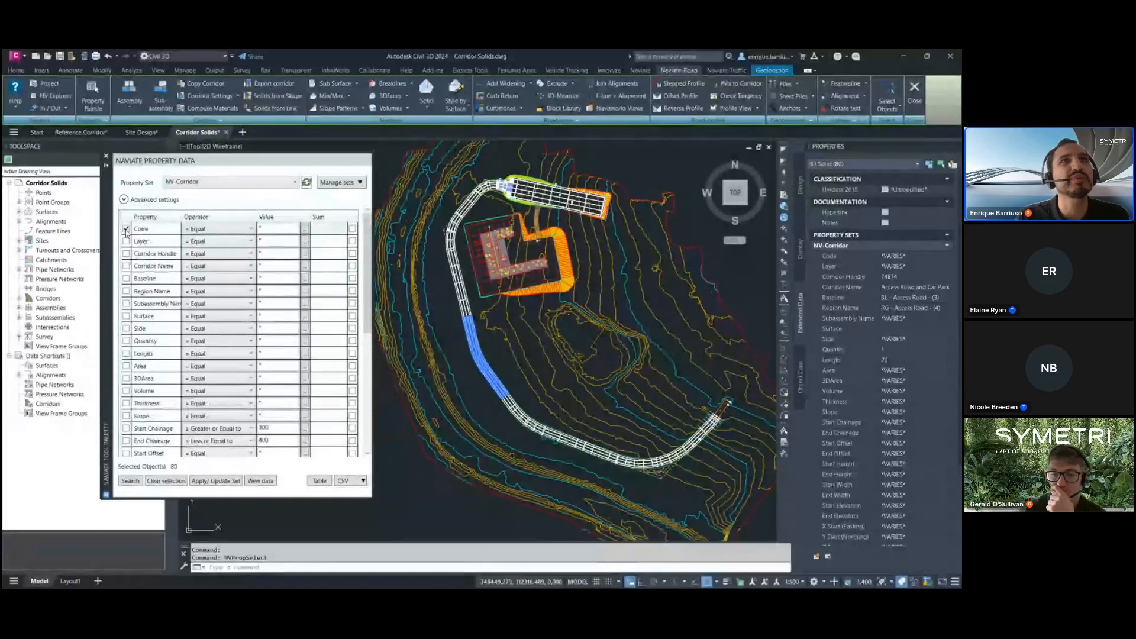
pyautogui.click(304, 229)
pyautogui.click(449, 354)
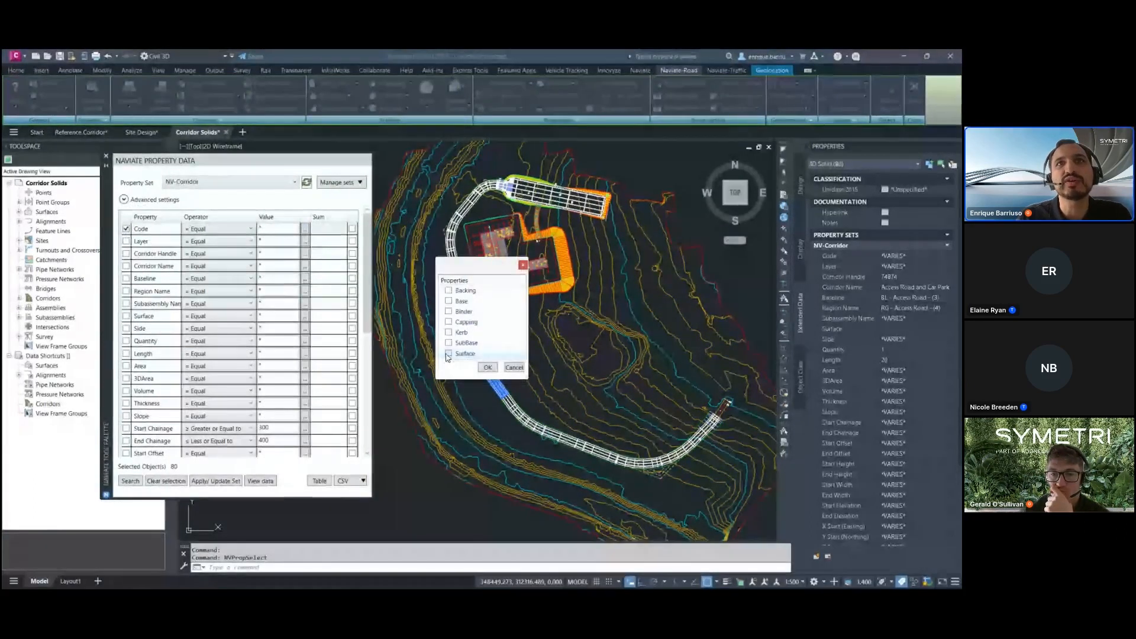
pyautogui.click(487, 368)
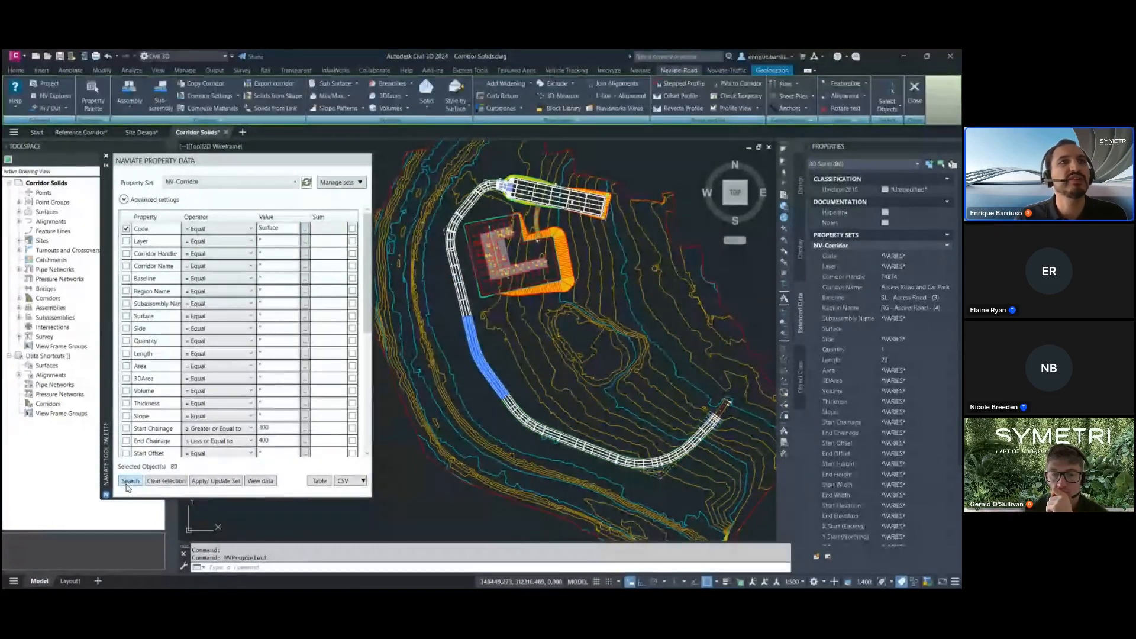
pyautogui.click(127, 482)
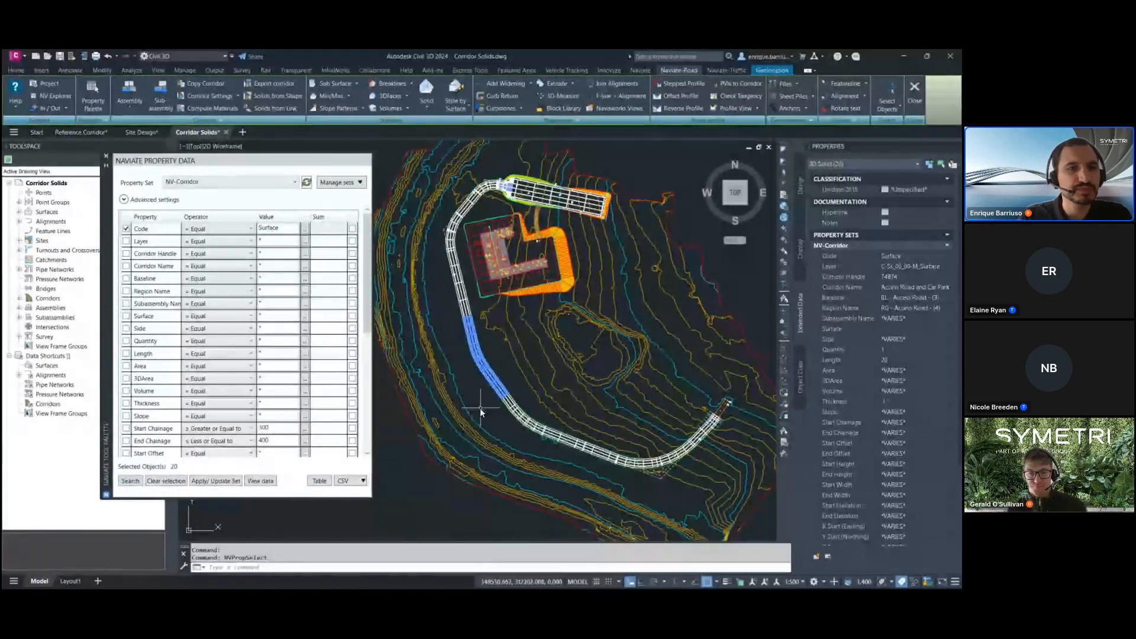
# Sum the Volume property of the selected Surface solids
pyautogui.moveTo(480, 408)
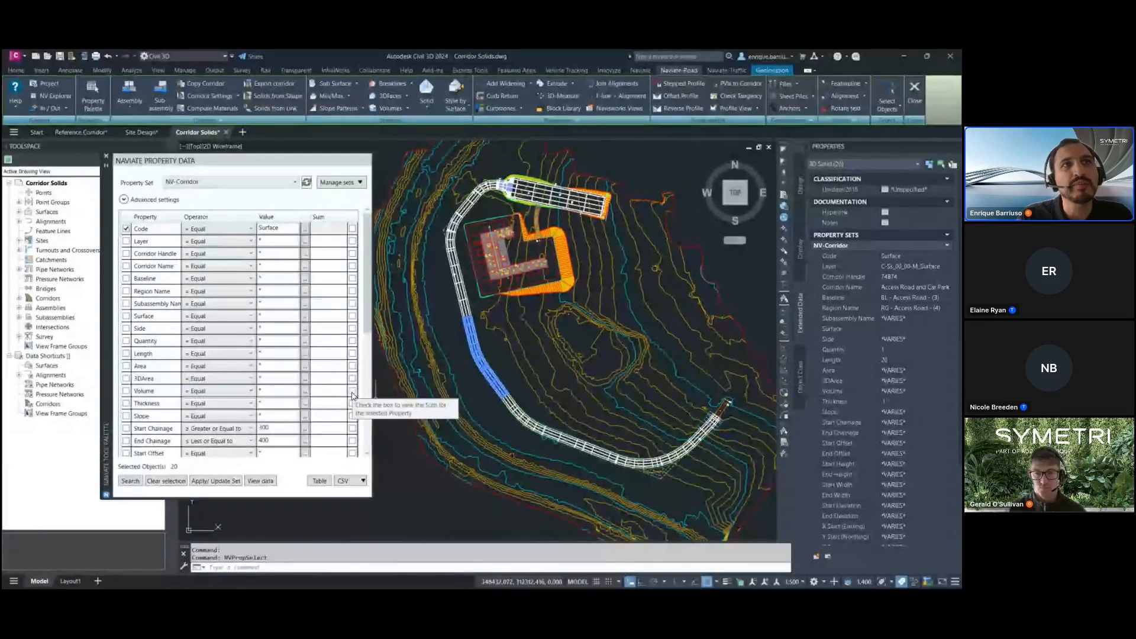
pyautogui.click(352, 394)
pyautogui.click(352, 392)
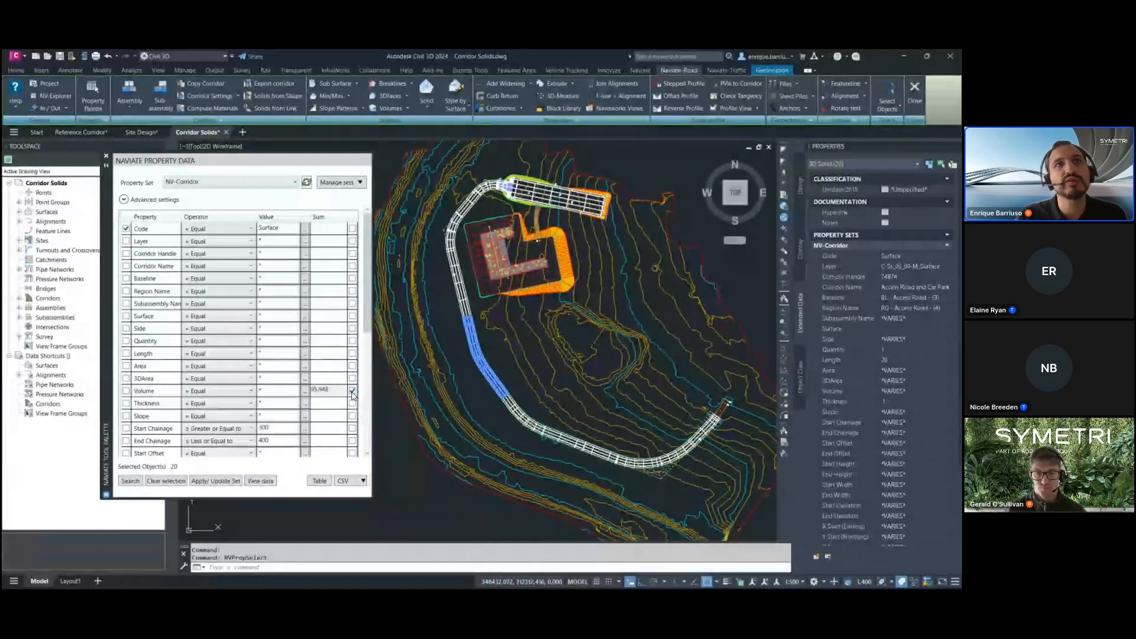
pyautogui.press('ctrl')
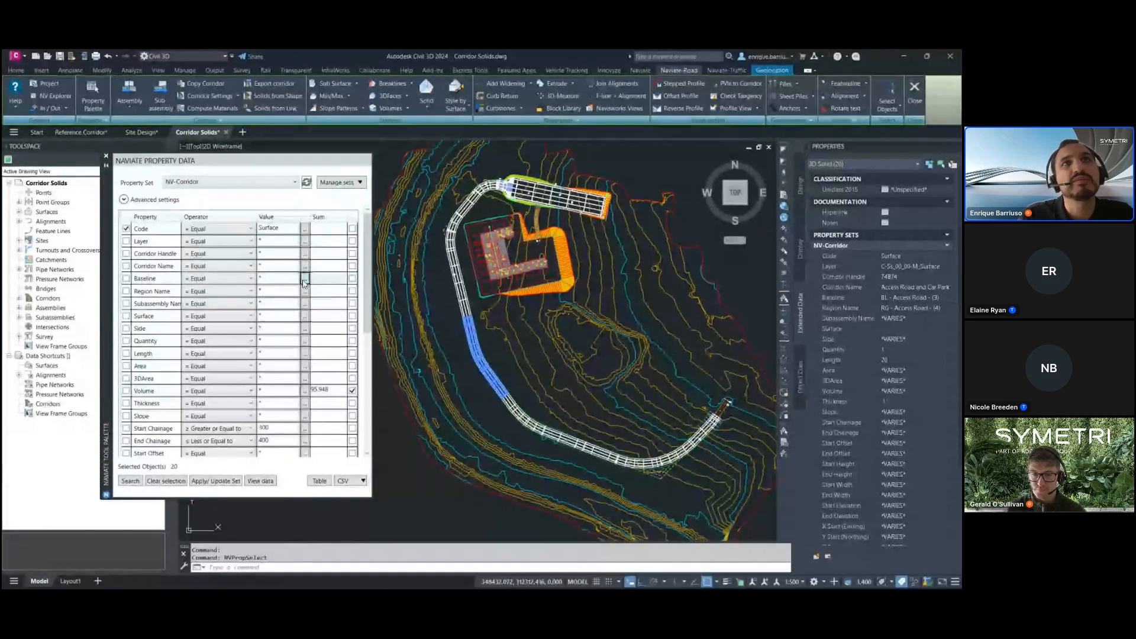
# Set the Baseline filter to BL - Access Road - (3) and clear the current selection with its search filters
pyautogui.click(304, 280)
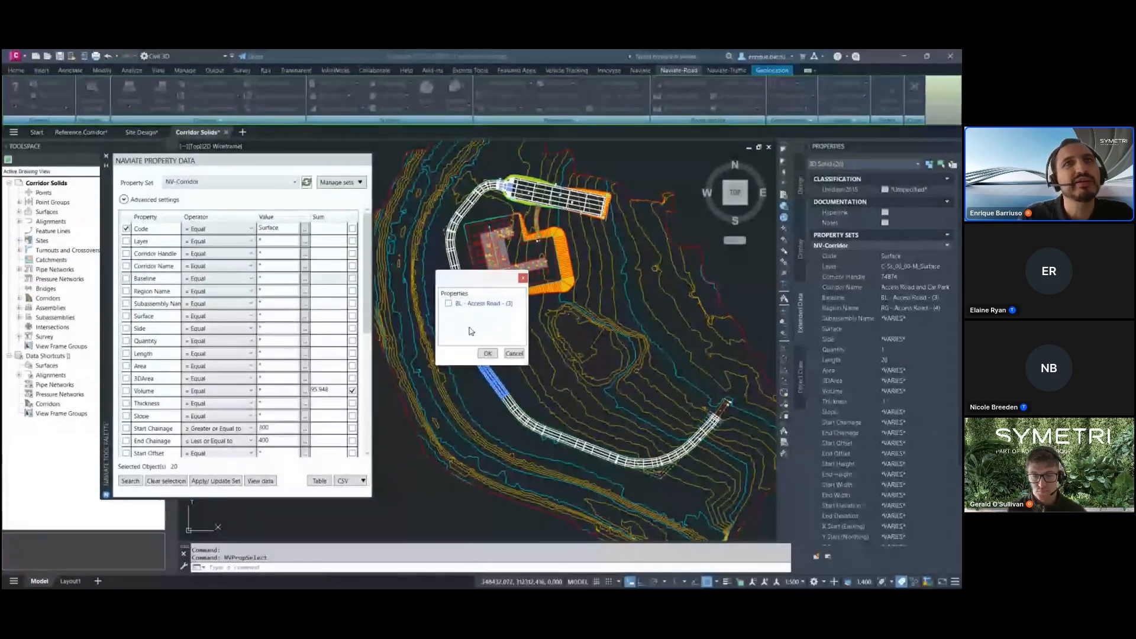
pyautogui.click(448, 303)
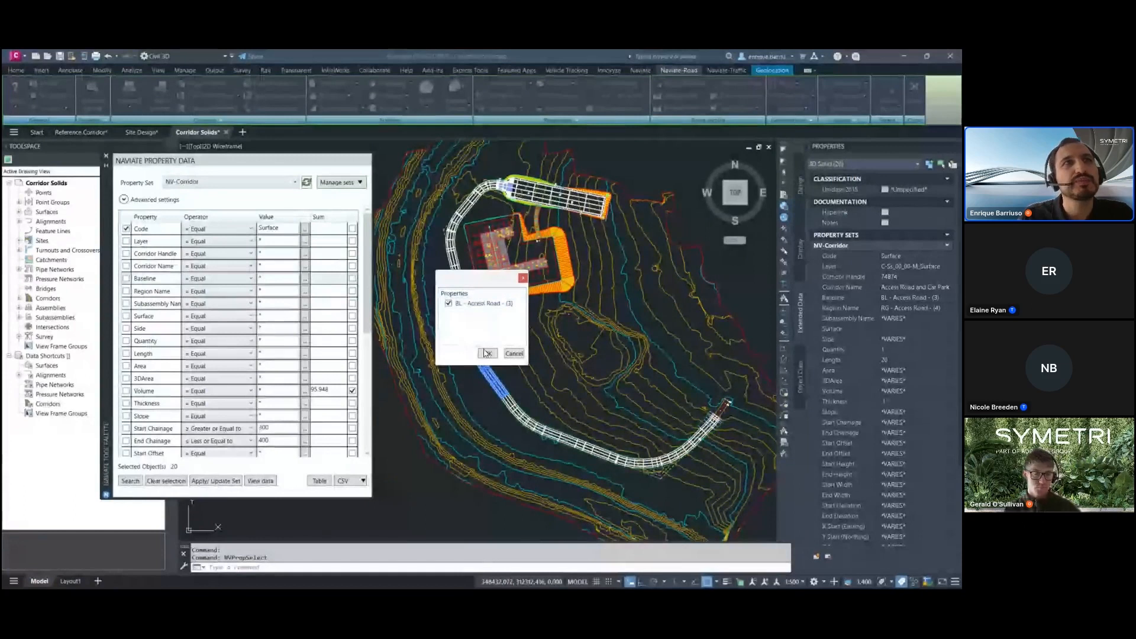
pyautogui.click(487, 353)
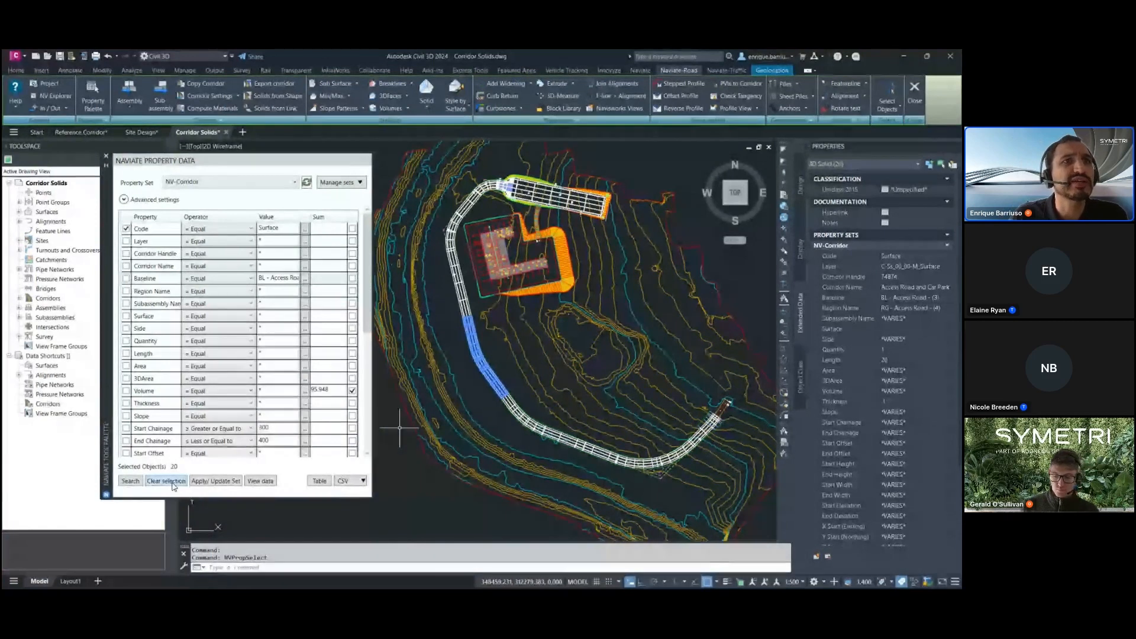
pyautogui.click(167, 481)
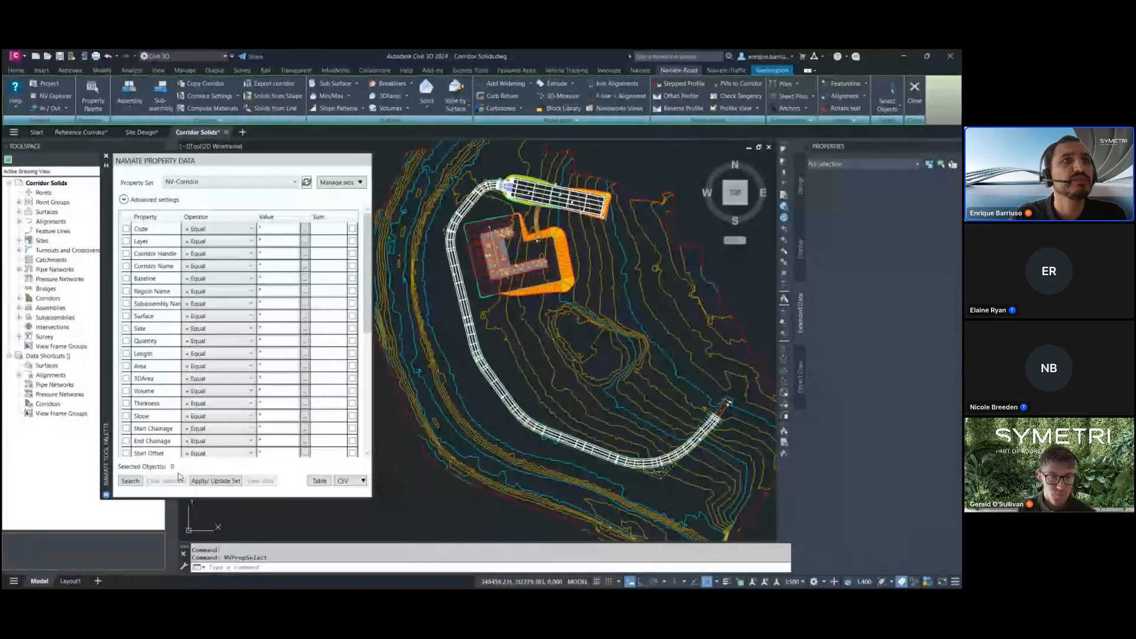
# Create a new blank drawing and return to the Corridor Solids drawing
pyautogui.click(129, 481)
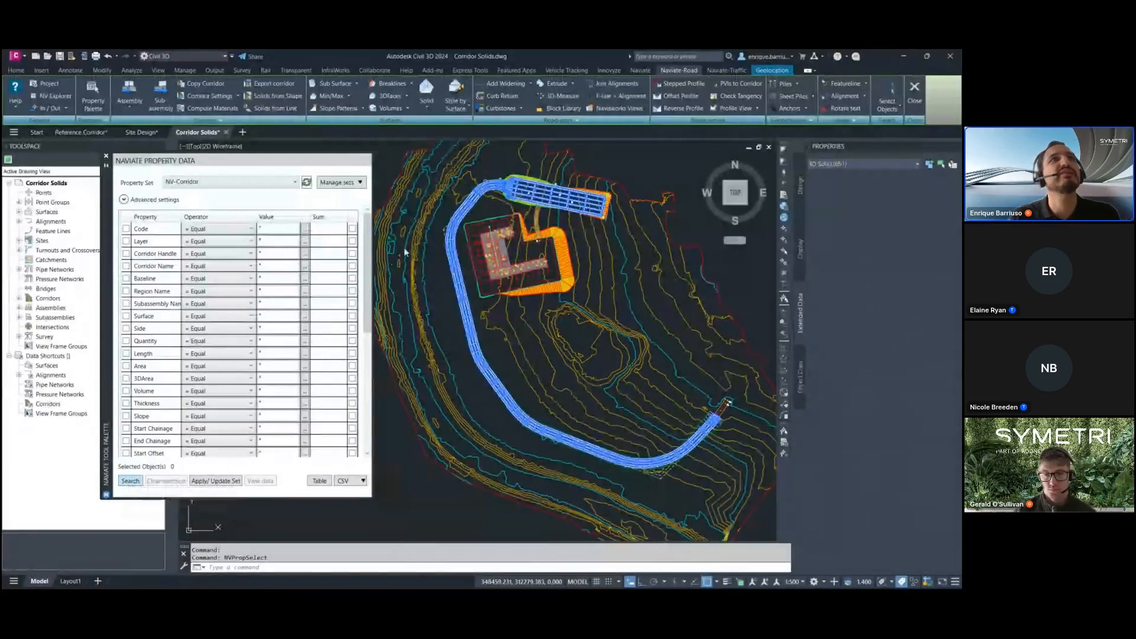
pyautogui.click(35, 58)
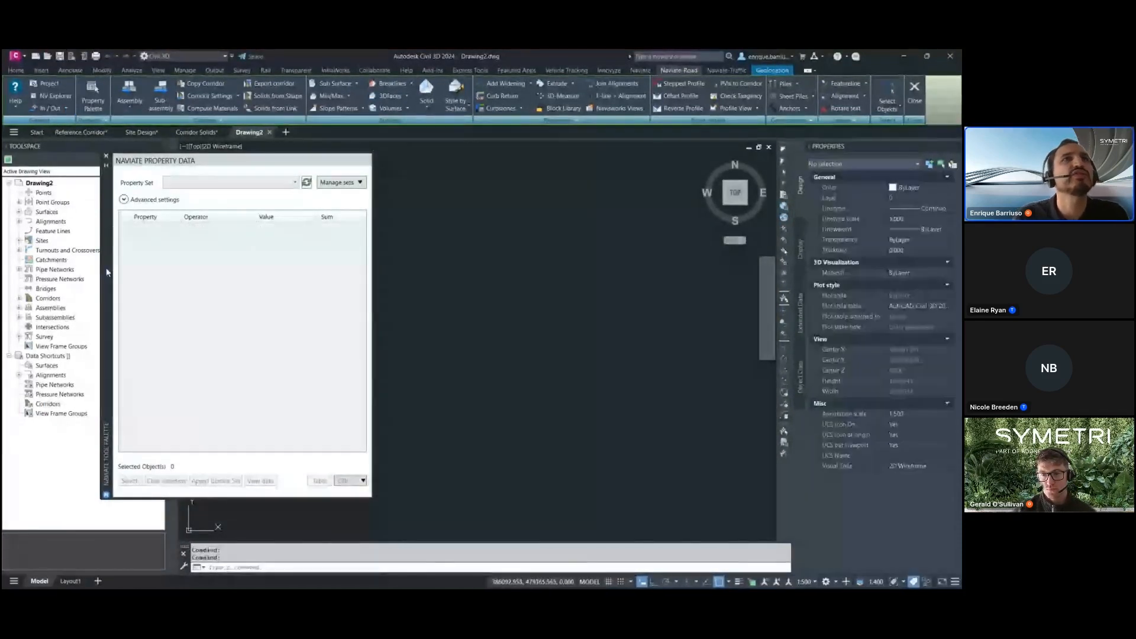
pyautogui.click(197, 132)
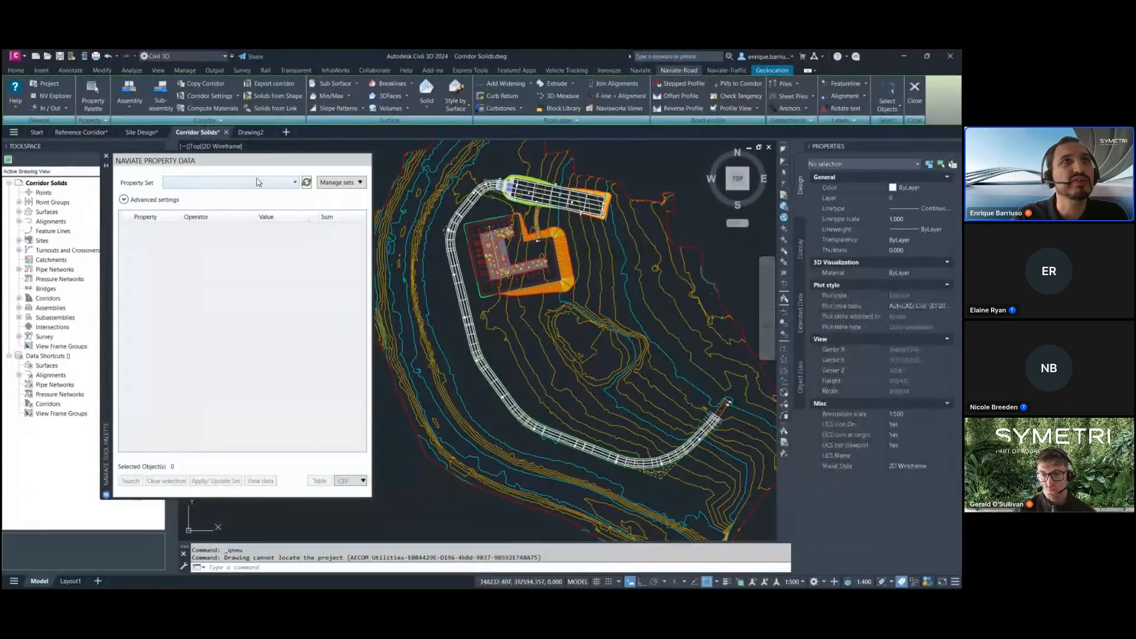
# Select all solids carrying the NV-Corridor property set through a property search and copy them to the clipboard
pyautogui.click(258, 182)
pyautogui.click(178, 255)
pyautogui.click(131, 481)
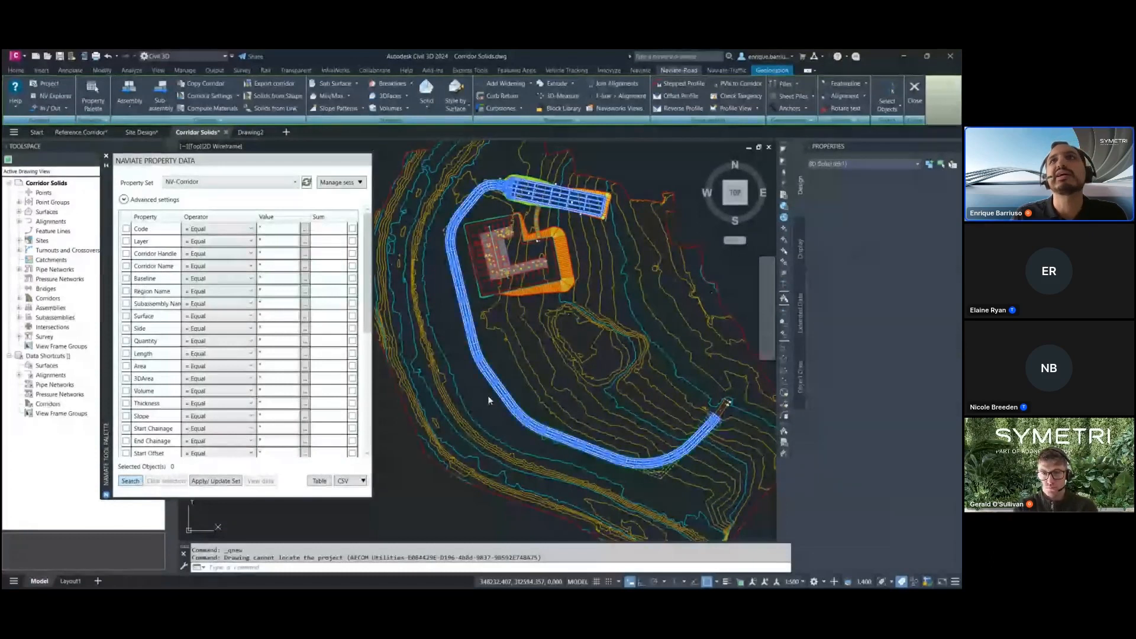
pyautogui.rightClick(657, 177)
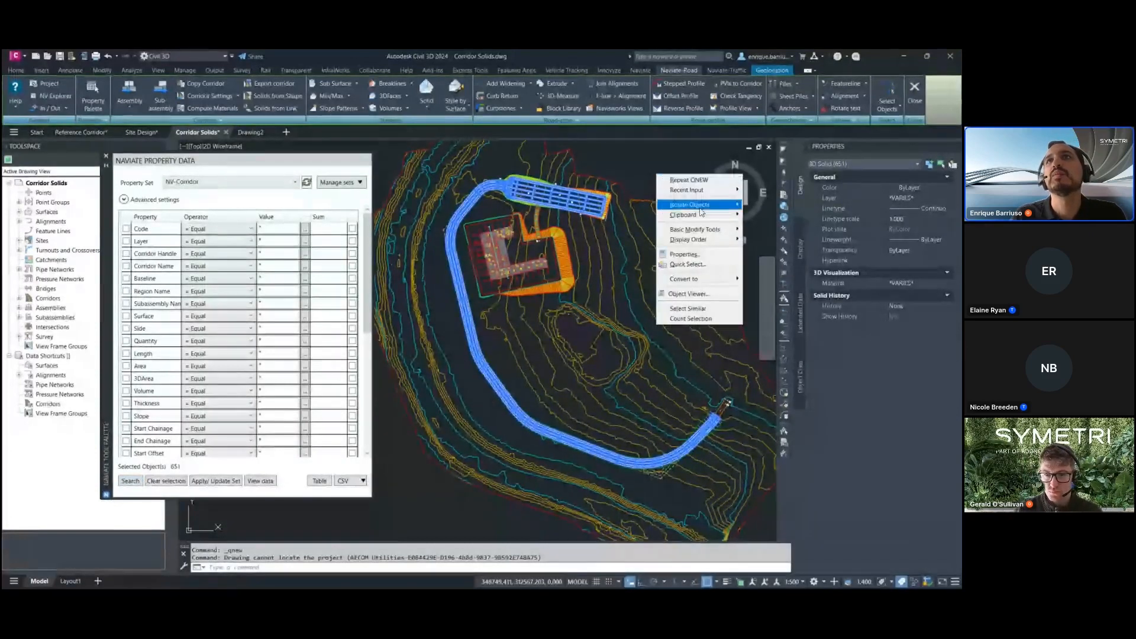
pyautogui.moveTo(702, 217)
pyautogui.click(762, 224)
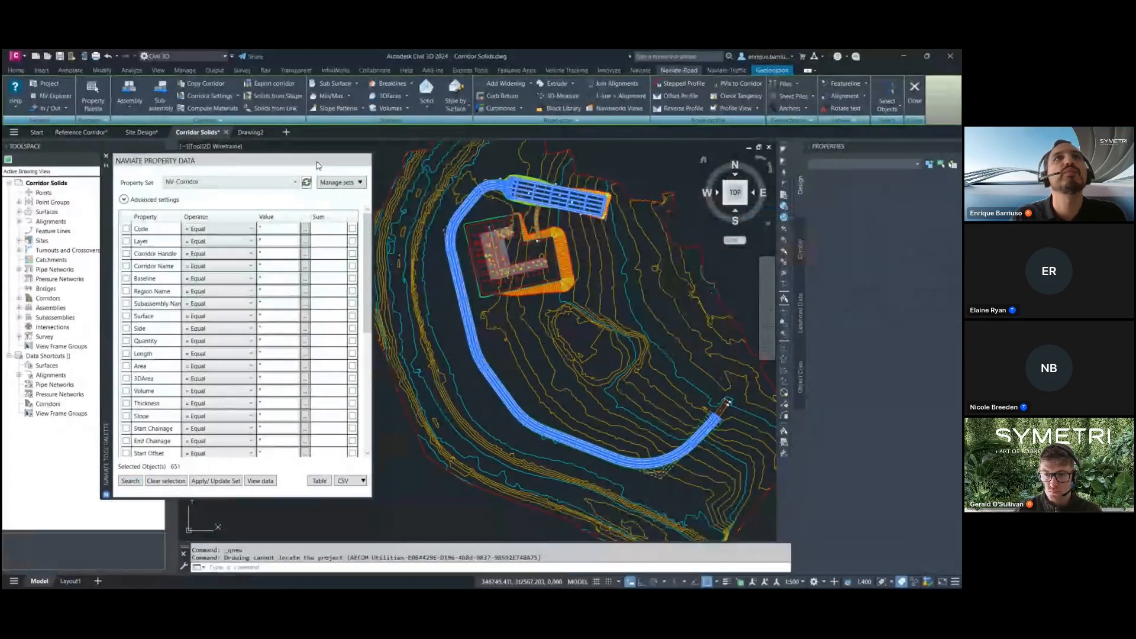
# Paste the corridor solids into the new drawing at their original coordinates and zoom to their extents
pyautogui.click(255, 132)
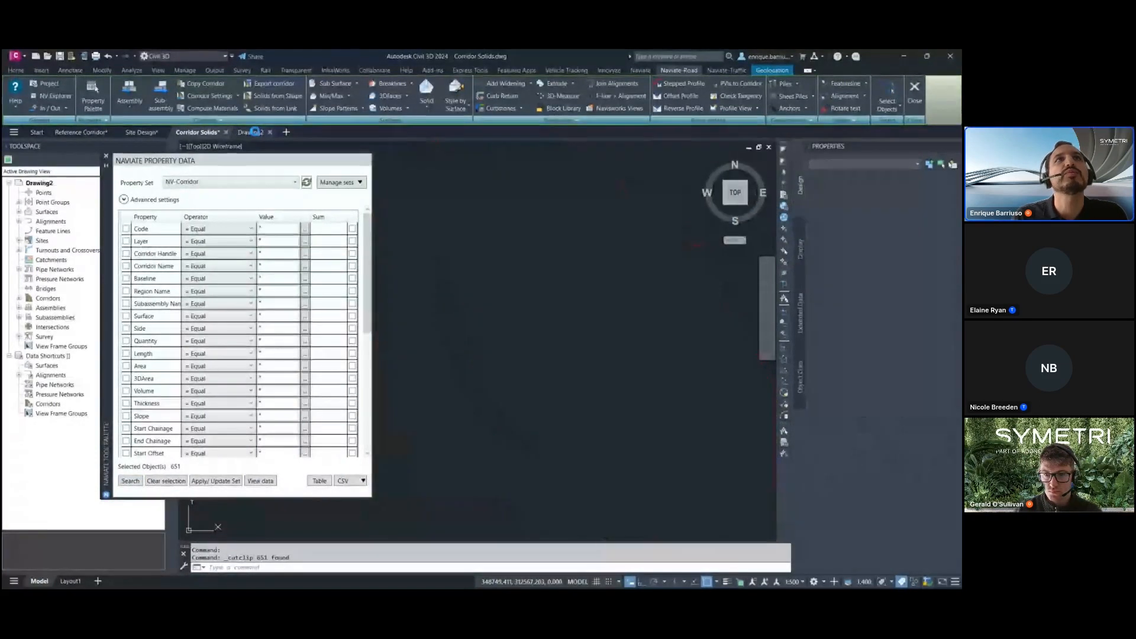
pyautogui.rightClick(534, 218)
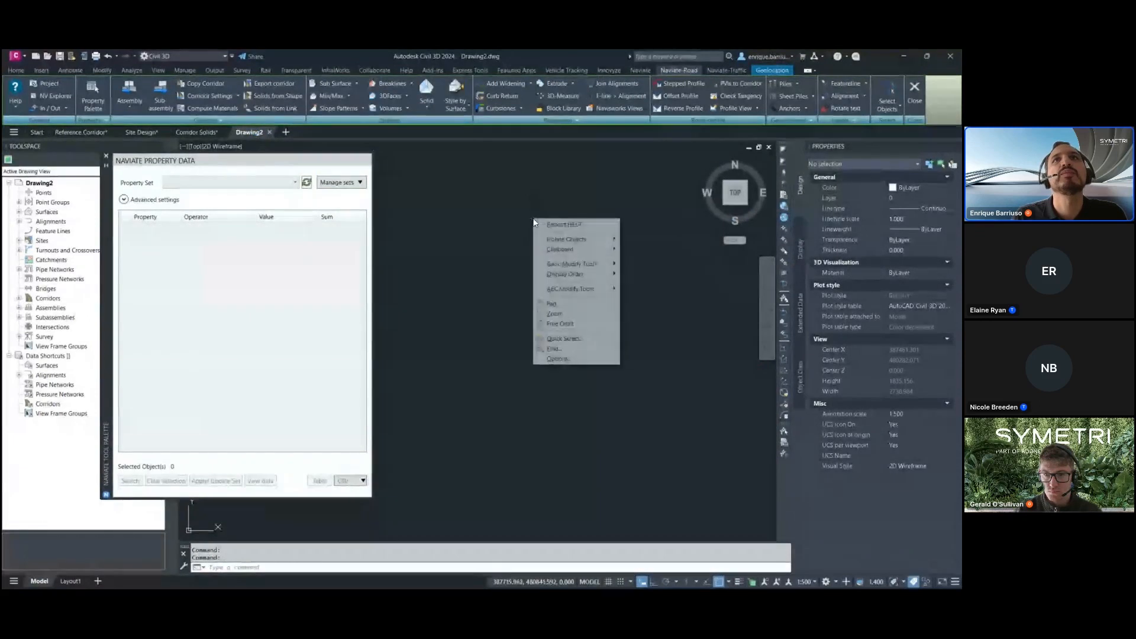
pyautogui.moveTo(567, 262)
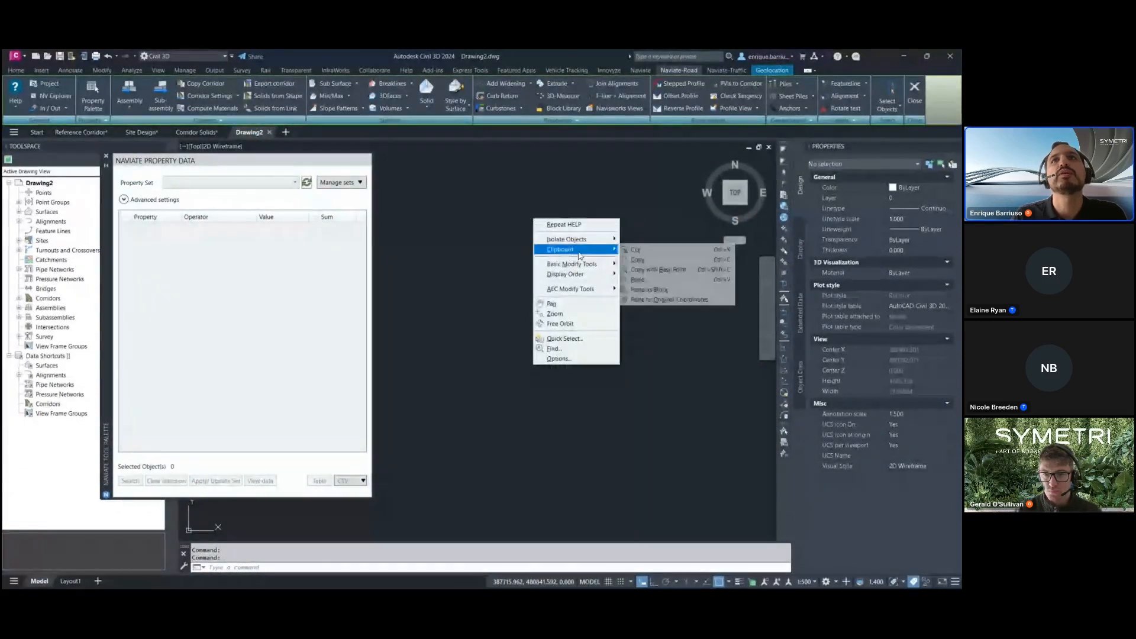
pyautogui.click(674, 301)
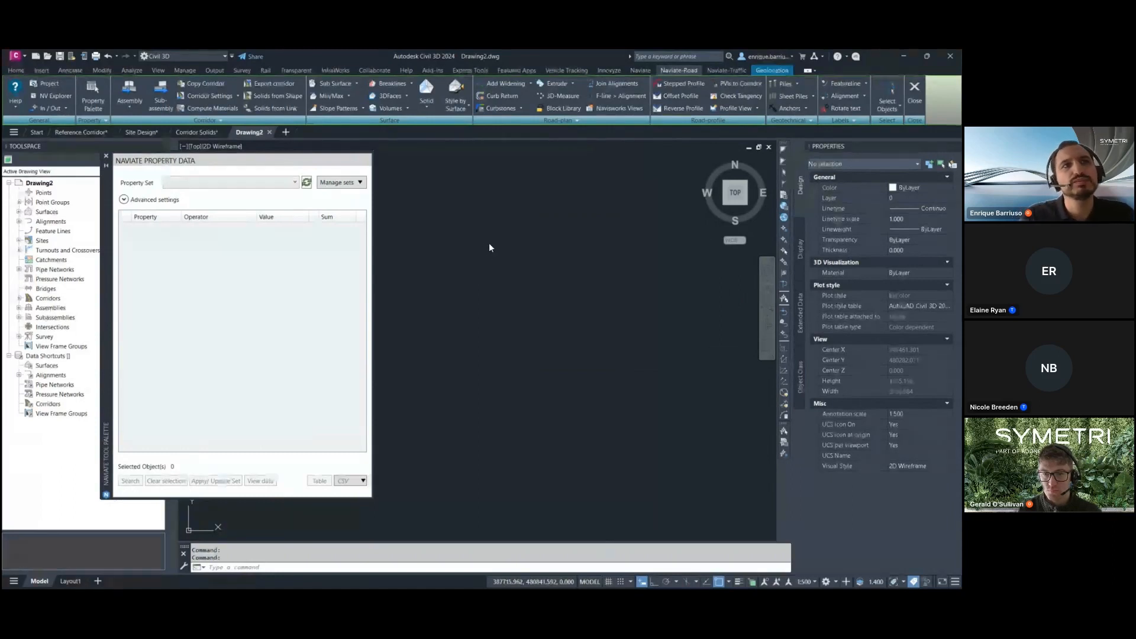
pyautogui.middleClick(459, 313)
pyautogui.middleClick(459, 314)
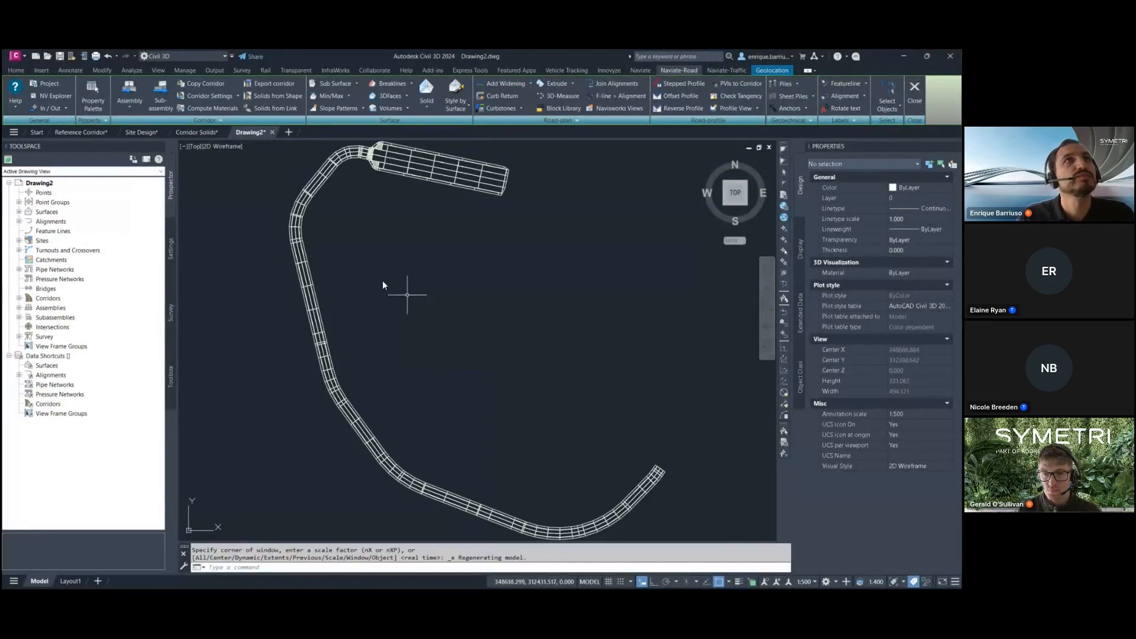
# Save the new drawing as Solids in the Webinar folder and export it with NWCOUT as a Navisworks NWC file
pyautogui.click(59, 57)
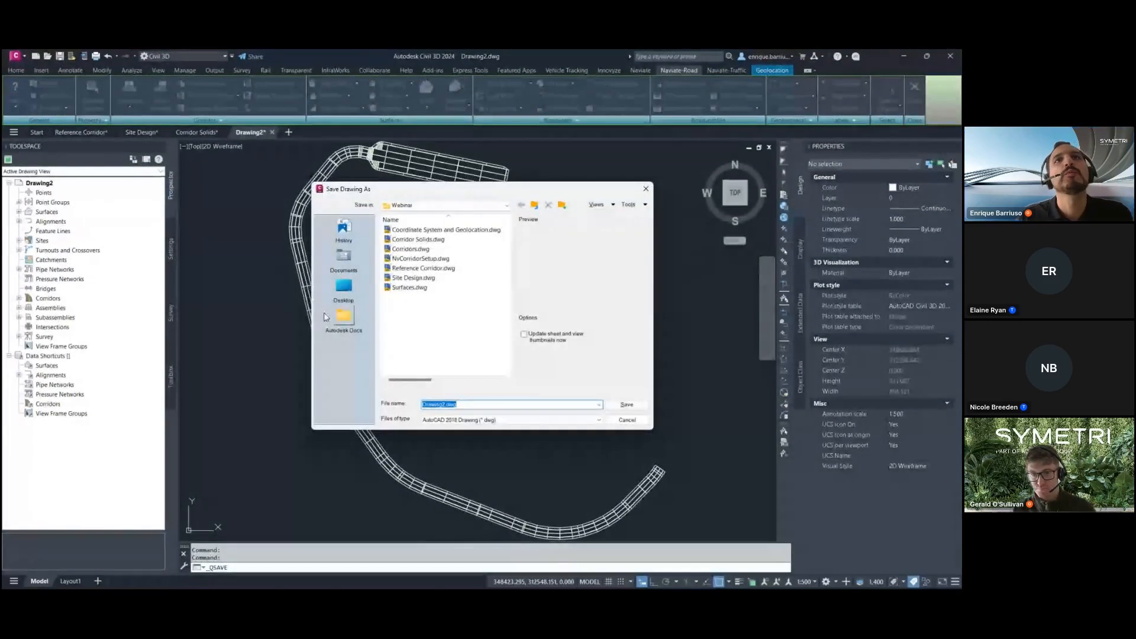
pyautogui.write('Solids')
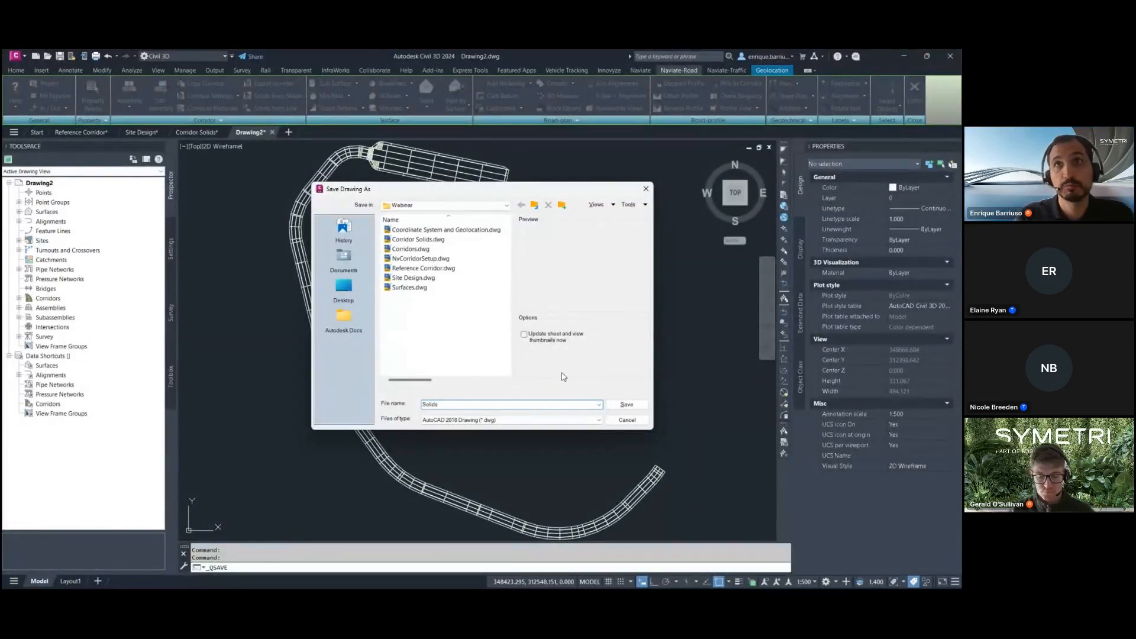
pyautogui.click(621, 406)
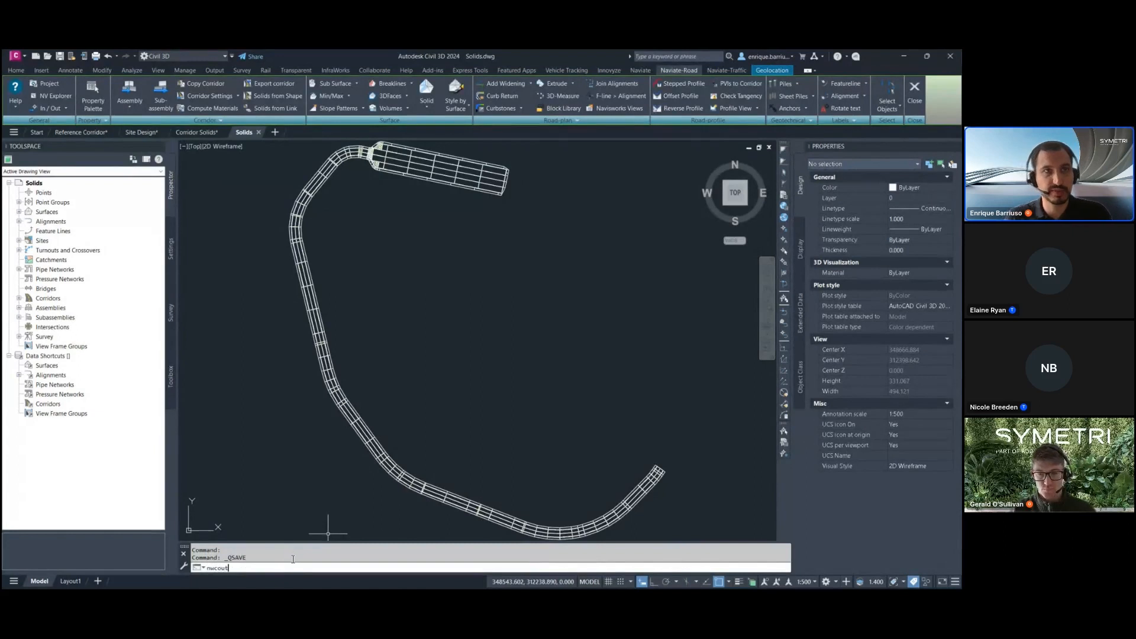
pyautogui.press('Return')
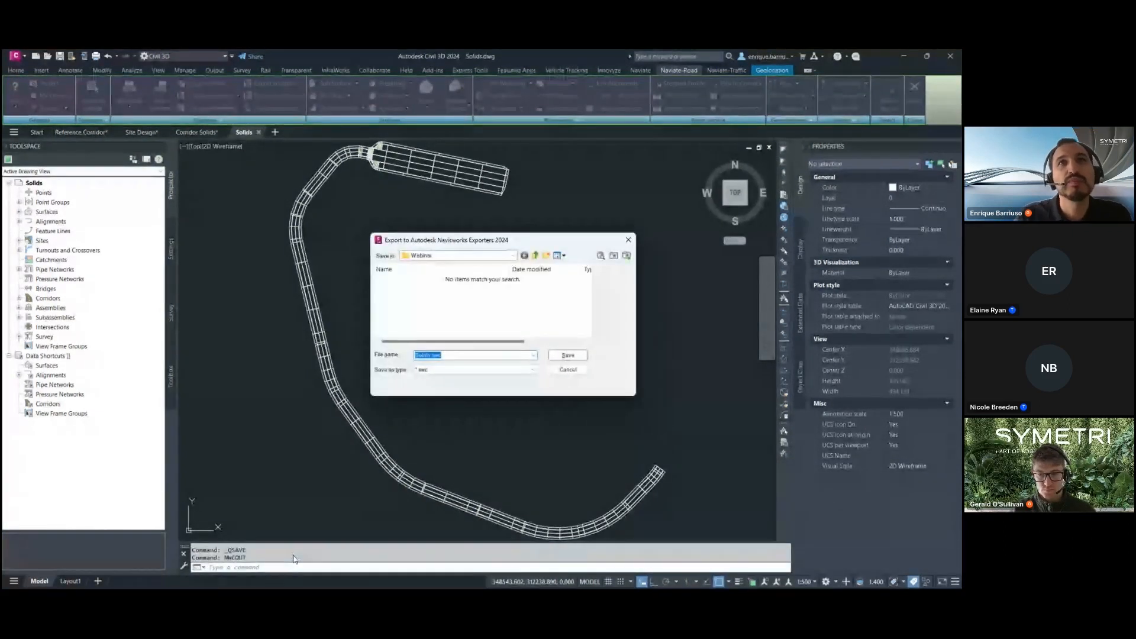
pyautogui.click(569, 356)
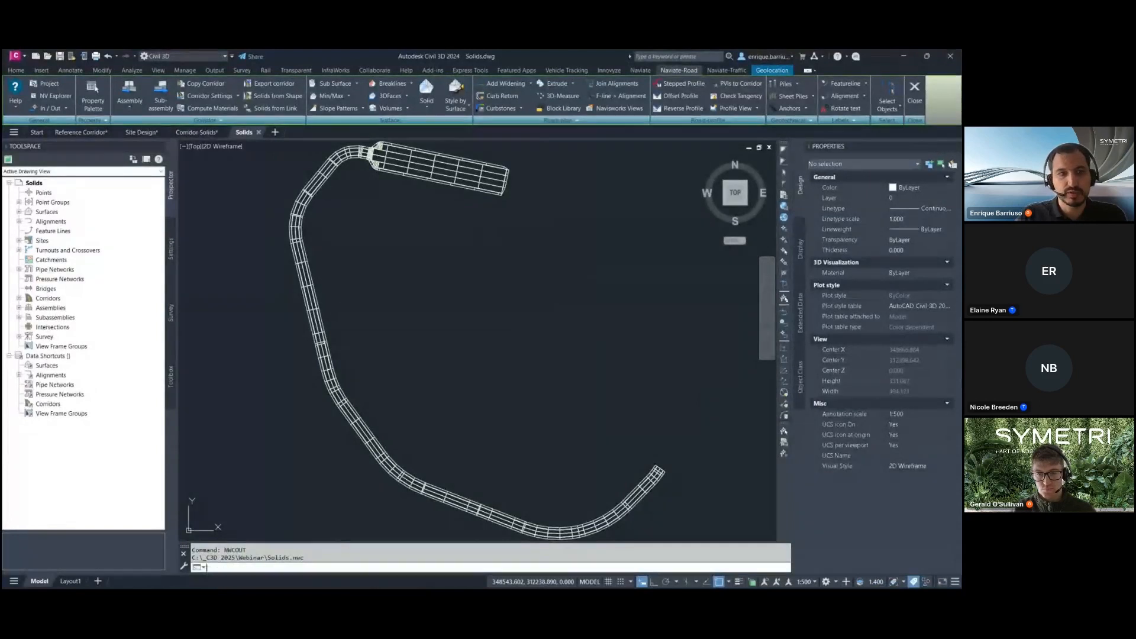
# Switch to Navisworks and examine the exported Solids model from several angles, closing in on the pavement layers at the access road's end
pyautogui.hotkey('alt', 'Tab')
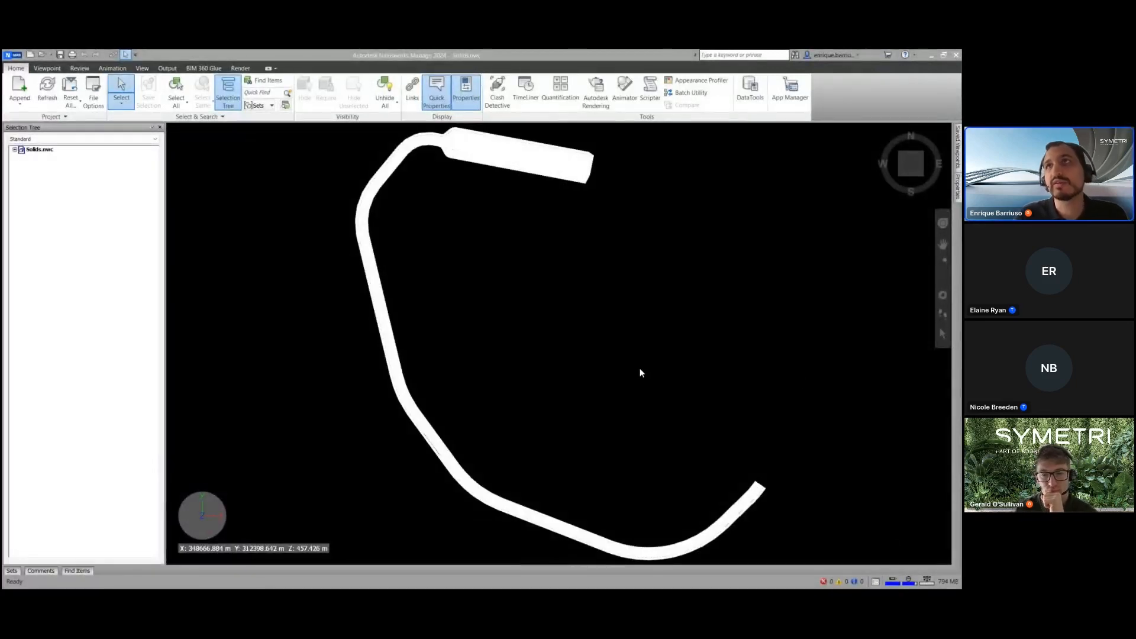
pyautogui.scroll(-5, 547, 455)
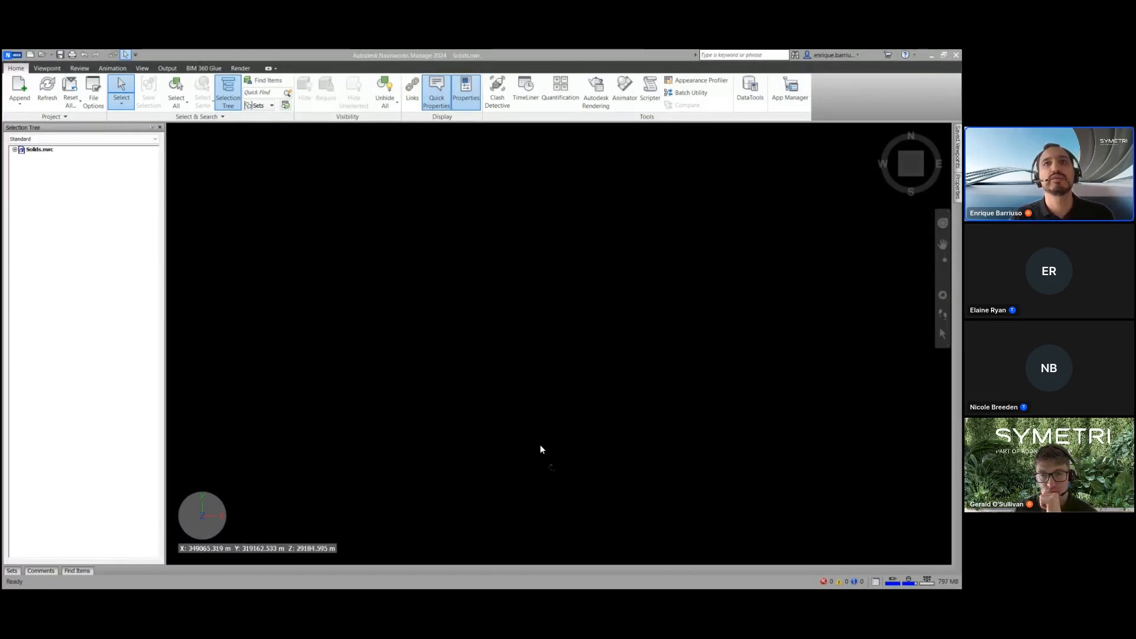
pyautogui.click(902, 176)
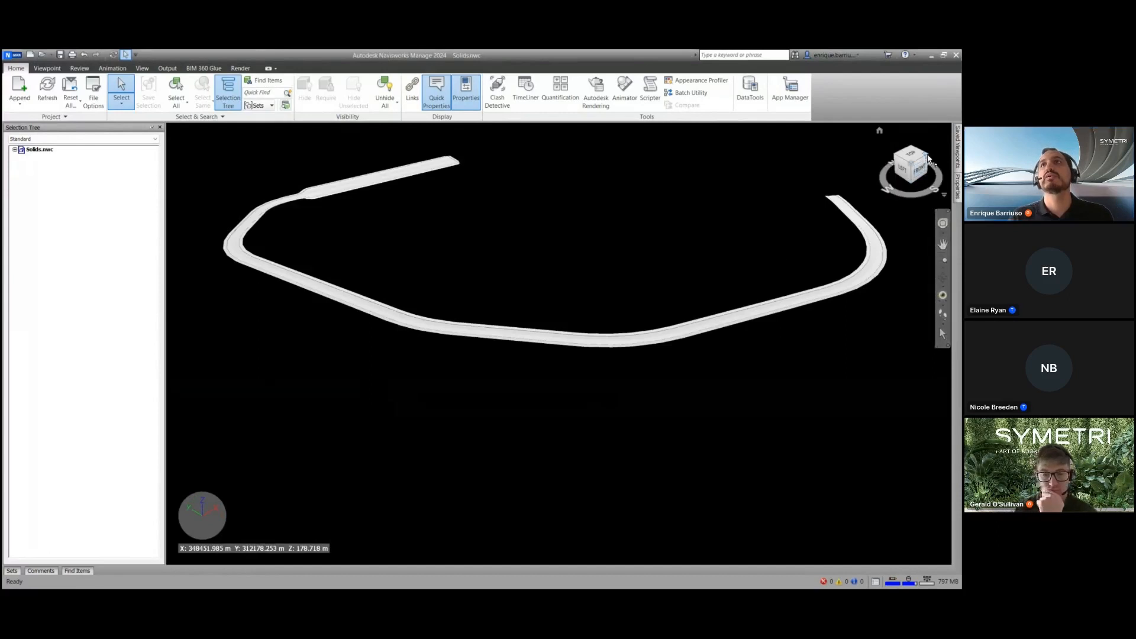
pyautogui.click(925, 170)
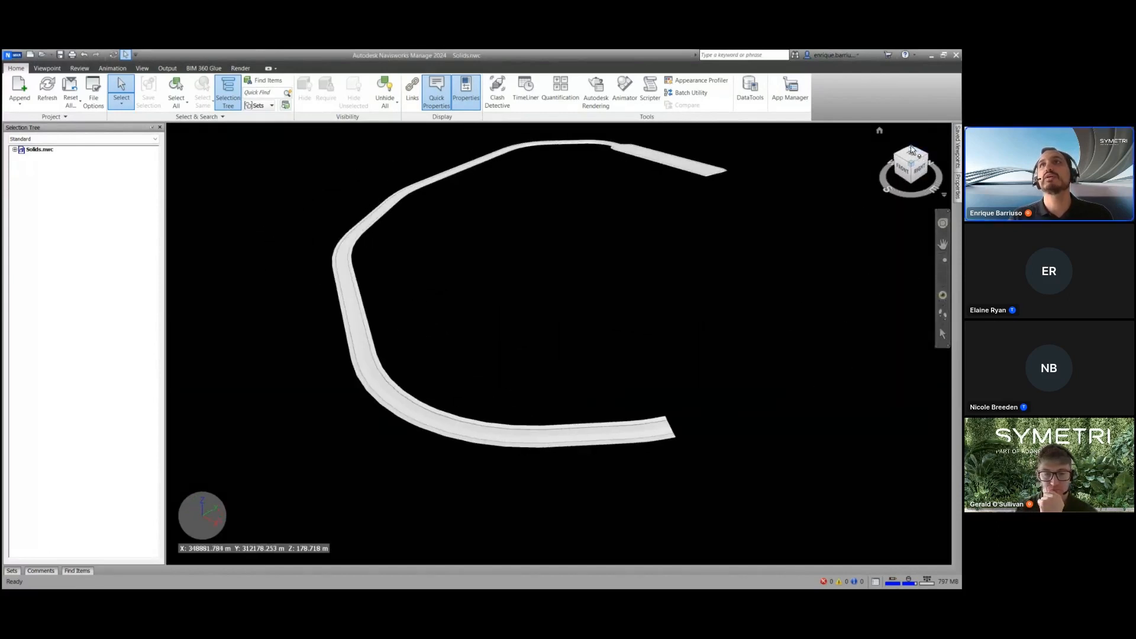
pyautogui.click(912, 147)
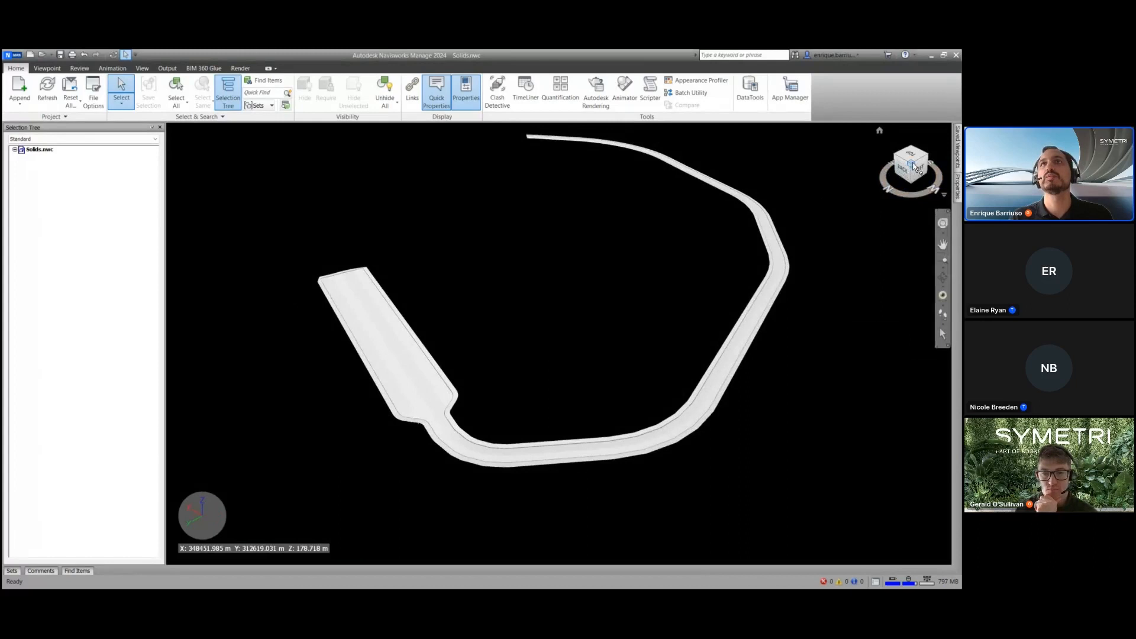
pyautogui.keyDown('shift'); pyautogui.moveTo(723, 293); pyautogui.dragTo(388, 298, button='middle'); pyautogui.keyUp('shift')
pyautogui.keyDown('shift'); pyautogui.moveTo(683, 299); pyautogui.dragTo(329, 271, button='middle'); pyautogui.keyUp('shift')
pyautogui.scroll(4, 328, 367)
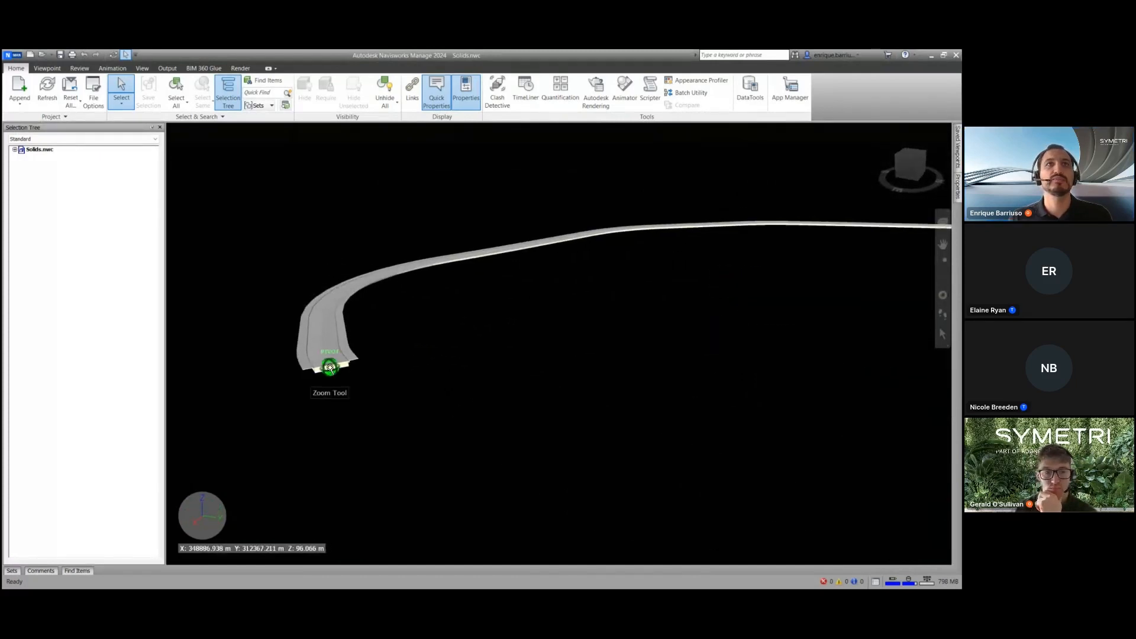
pyautogui.scroll(3, 321, 357)
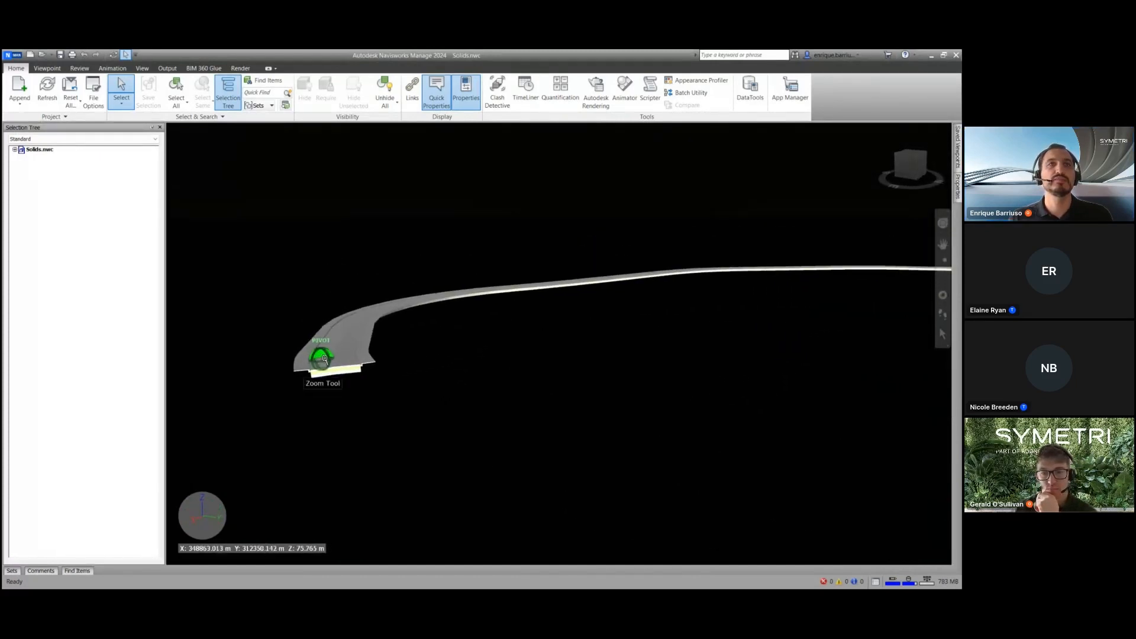
pyautogui.keyDown('shift'); pyautogui.moveTo(320, 354); pyautogui.dragTo(366, 356, button='middle'); pyautogui.keyUp('shift')
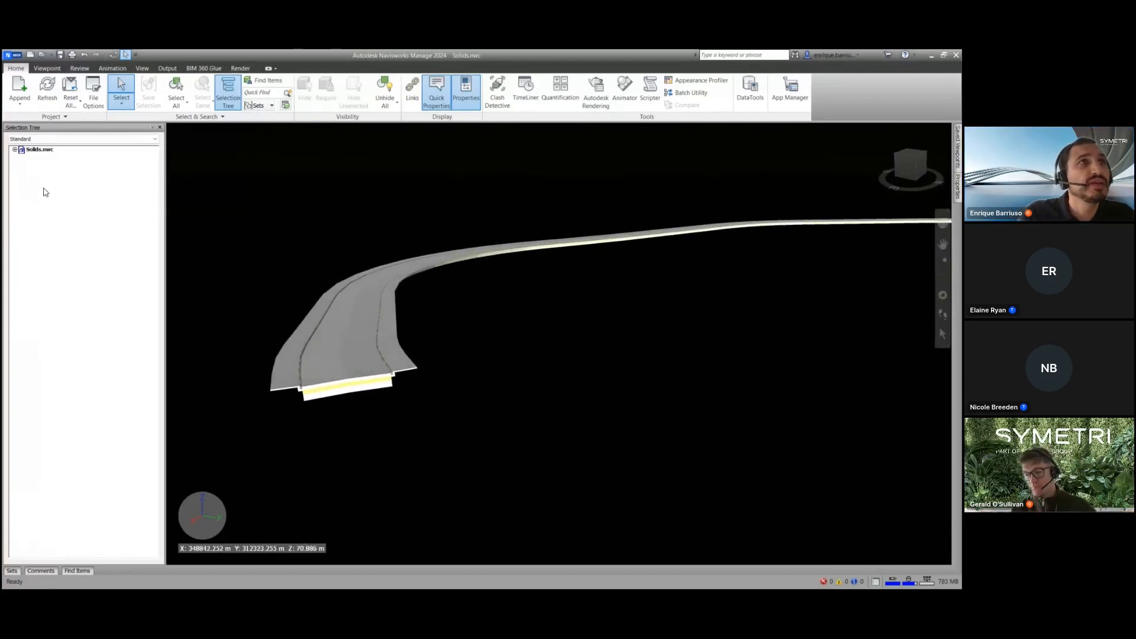
# Expand Solids.nwc and highlight its Backing, Base, Binder, Capping, Kerb, SubBase and Surface layers in turn, then clear the selection
pyautogui.click(14, 149)
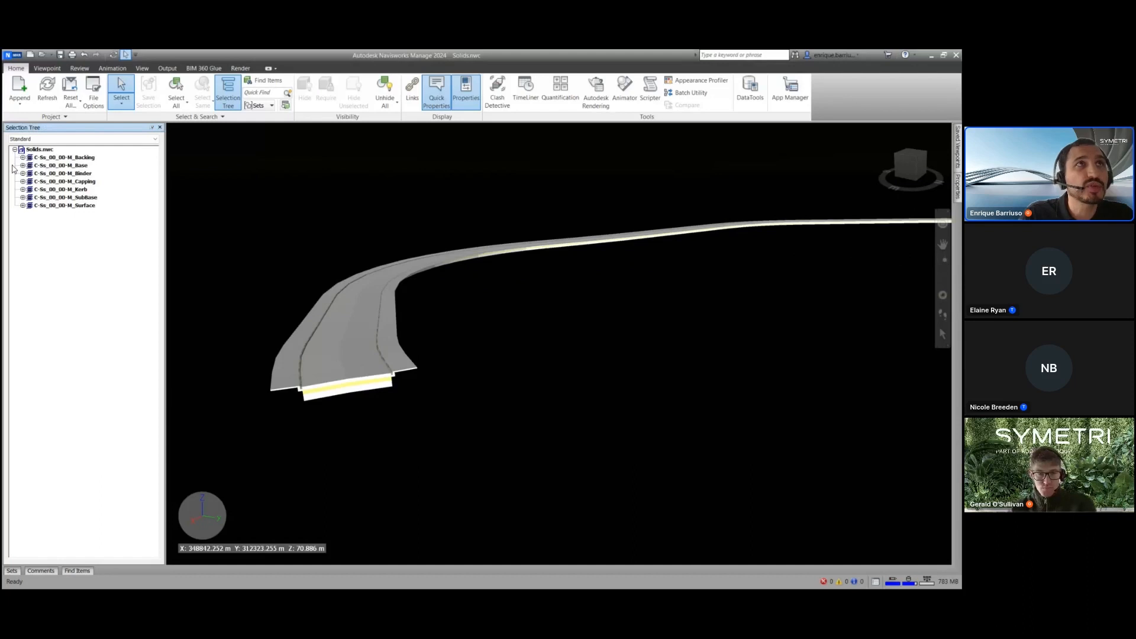
pyautogui.click(54, 157)
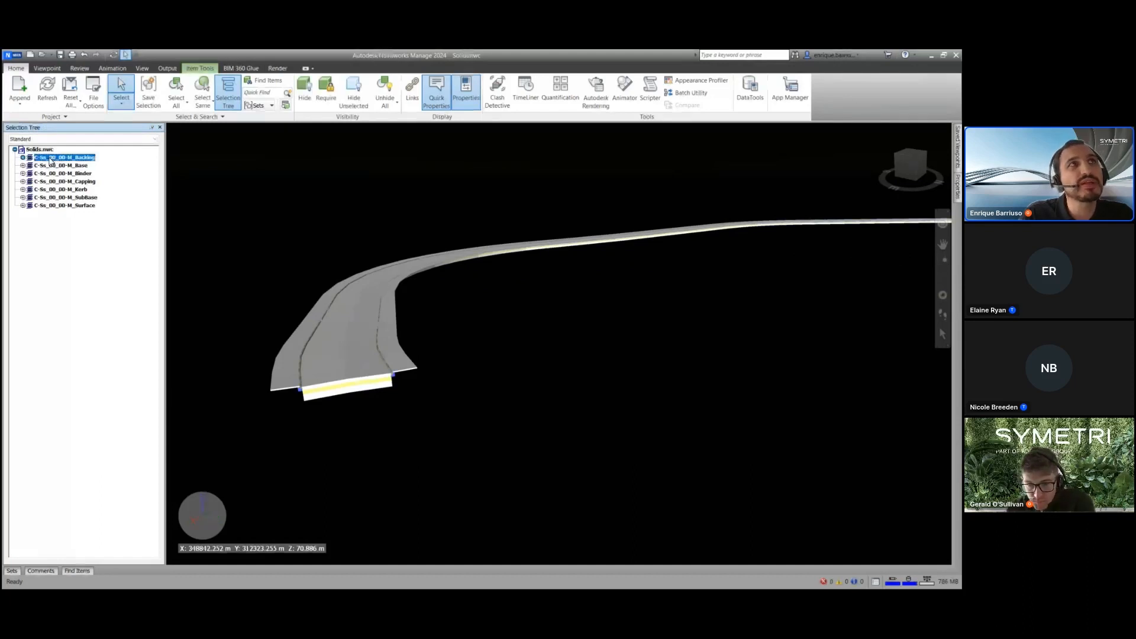
pyautogui.click(48, 167)
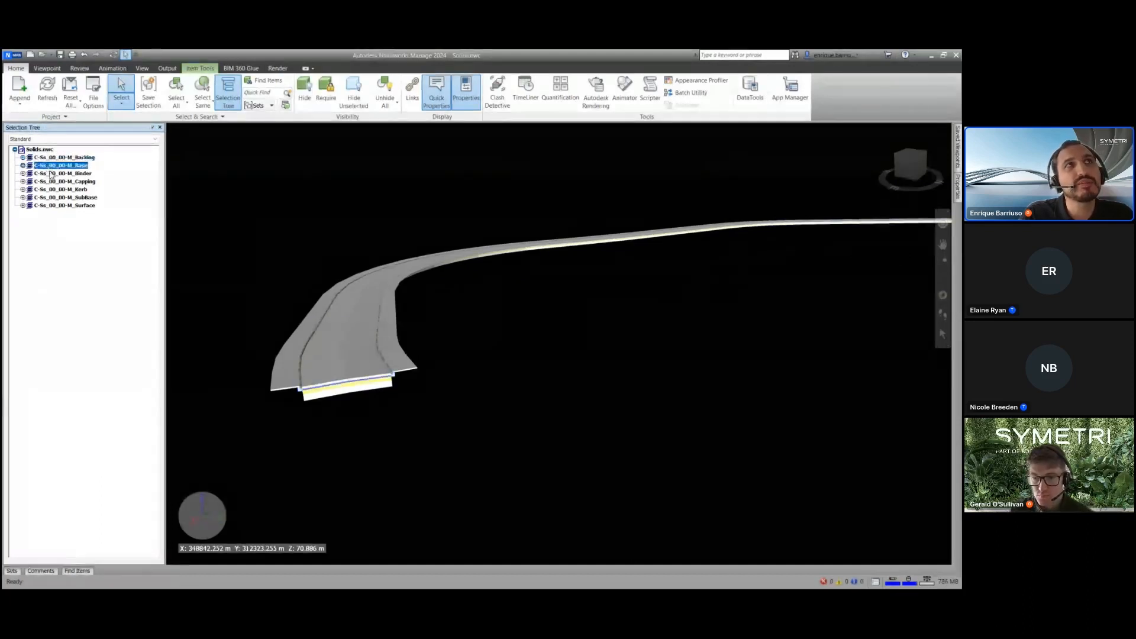
pyautogui.click(52, 173)
pyautogui.click(50, 182)
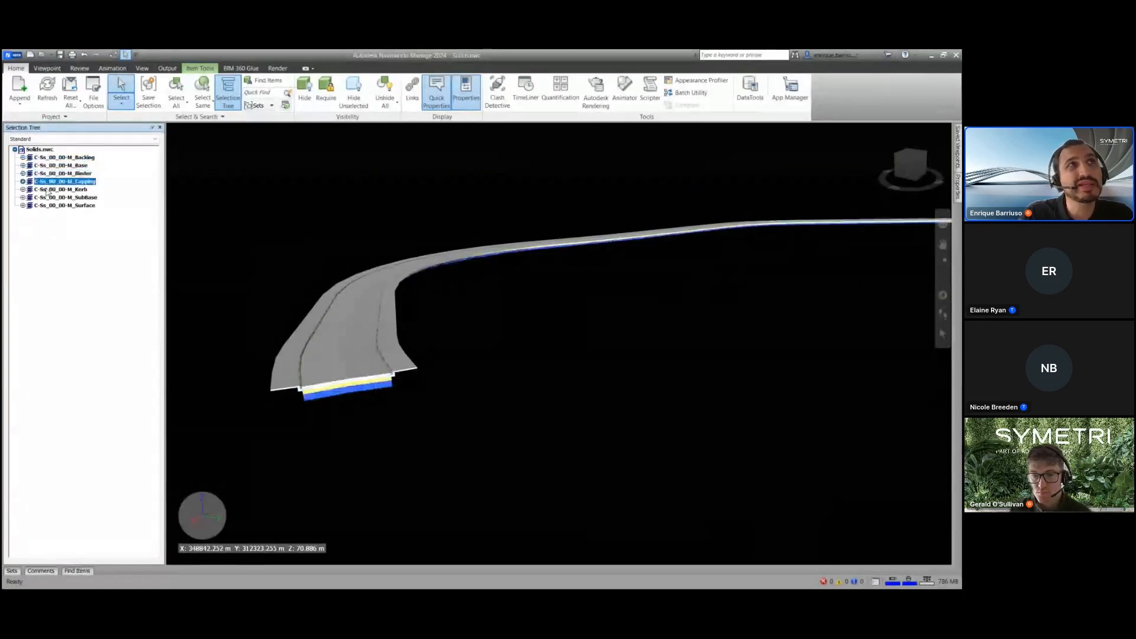
pyautogui.click(48, 190)
pyautogui.click(48, 198)
pyautogui.click(50, 206)
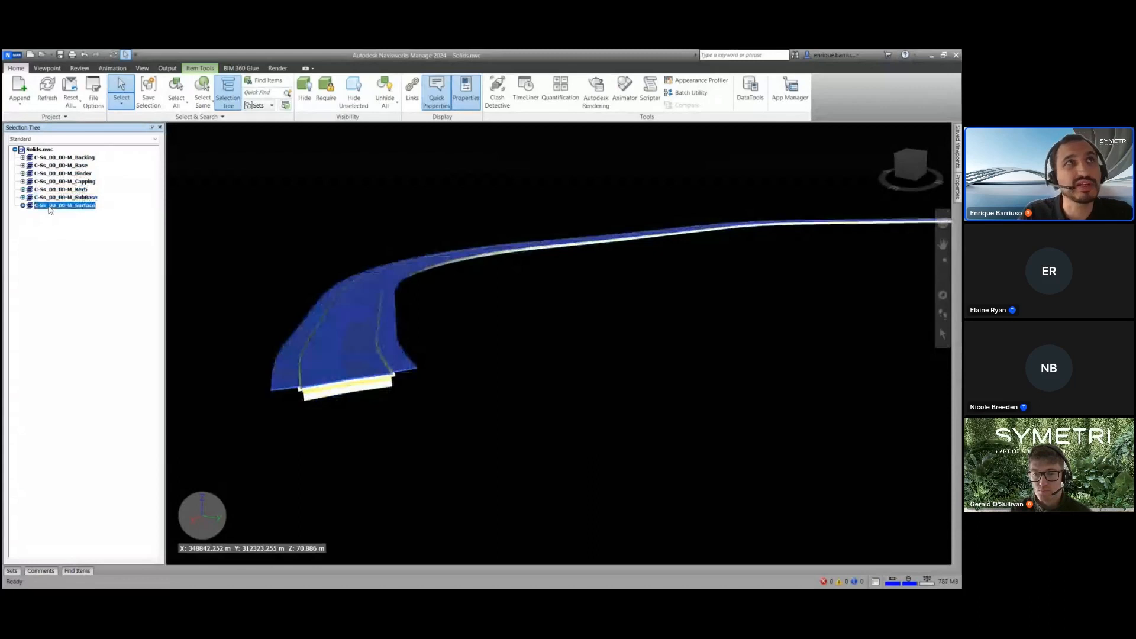
pyautogui.click(54, 198)
pyautogui.click(59, 190)
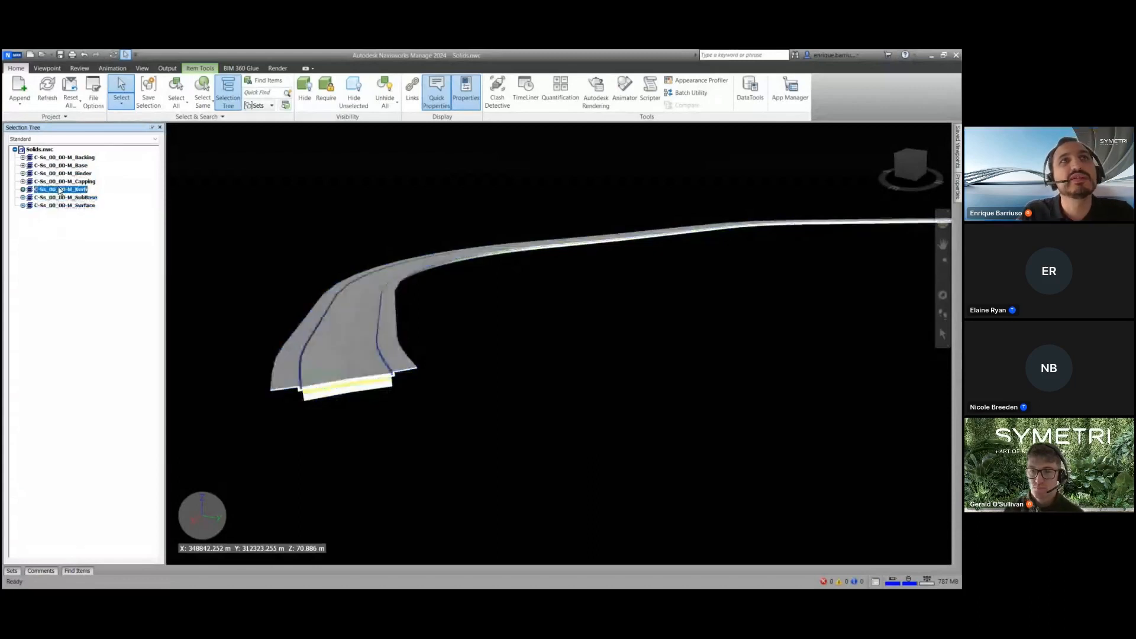
pyautogui.click(60, 182)
pyautogui.click(61, 175)
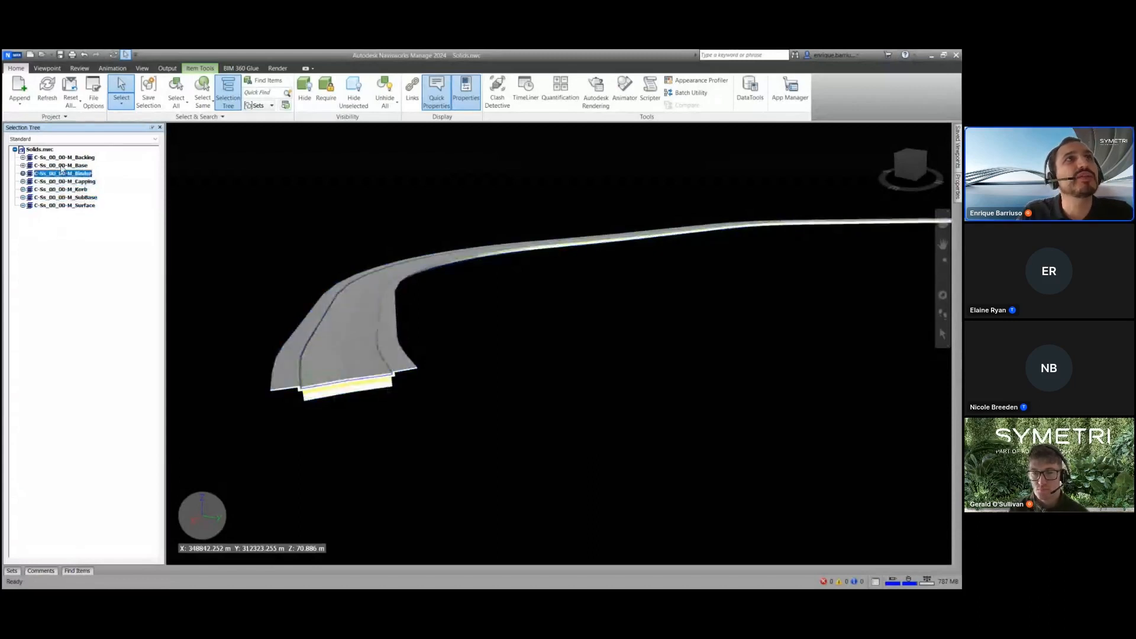
pyautogui.click(62, 167)
pyautogui.click(39, 149)
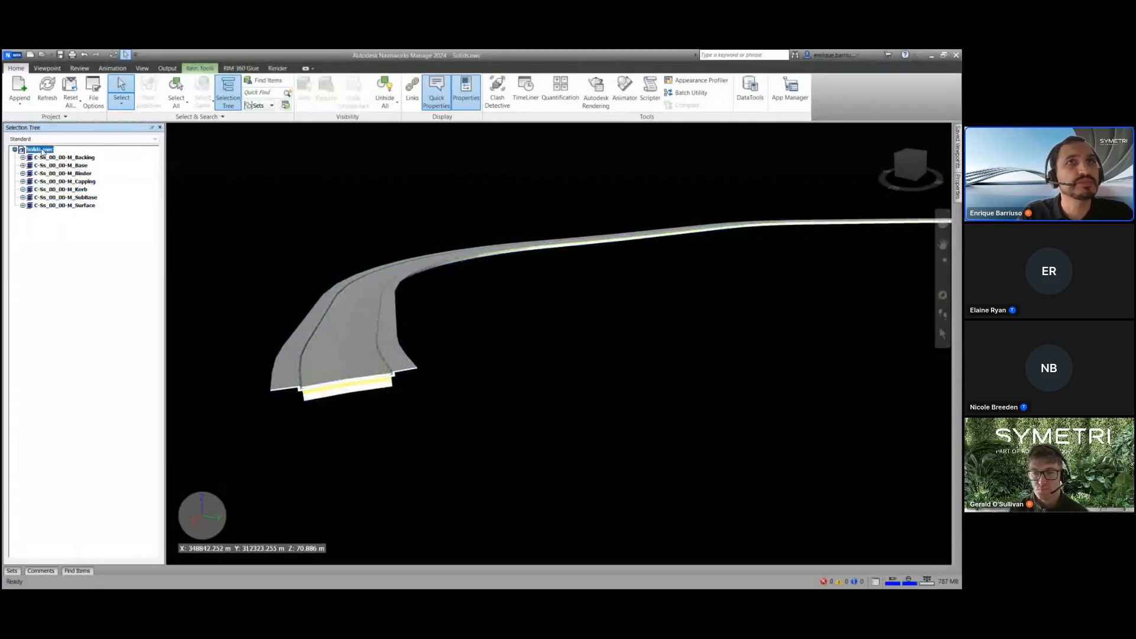
pyautogui.click(682, 377)
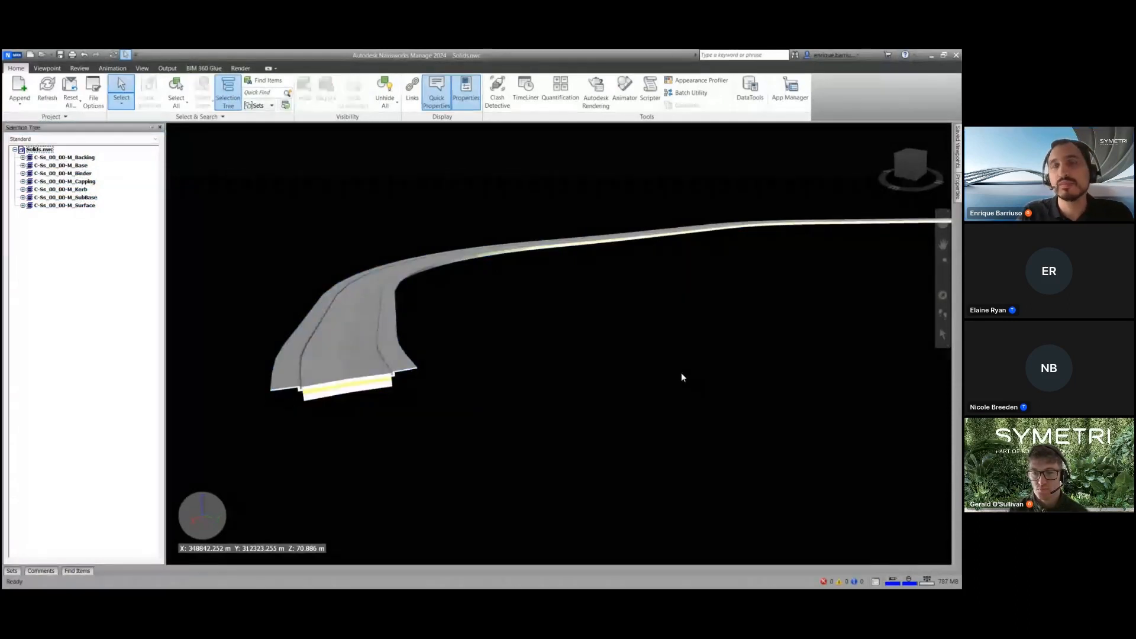
# Inspect the NV-Corridor properties of a surface solid at the access road's end, keep the properties permanently displayed, and deselect the solid
pyautogui.click(374, 376)
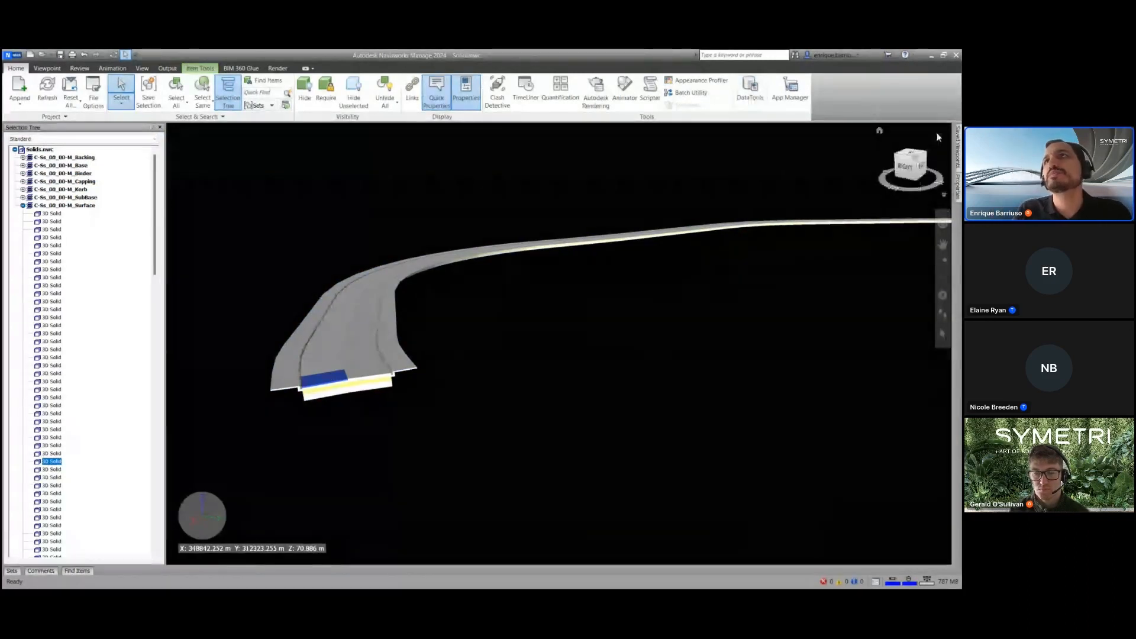
pyautogui.moveTo(955, 187)
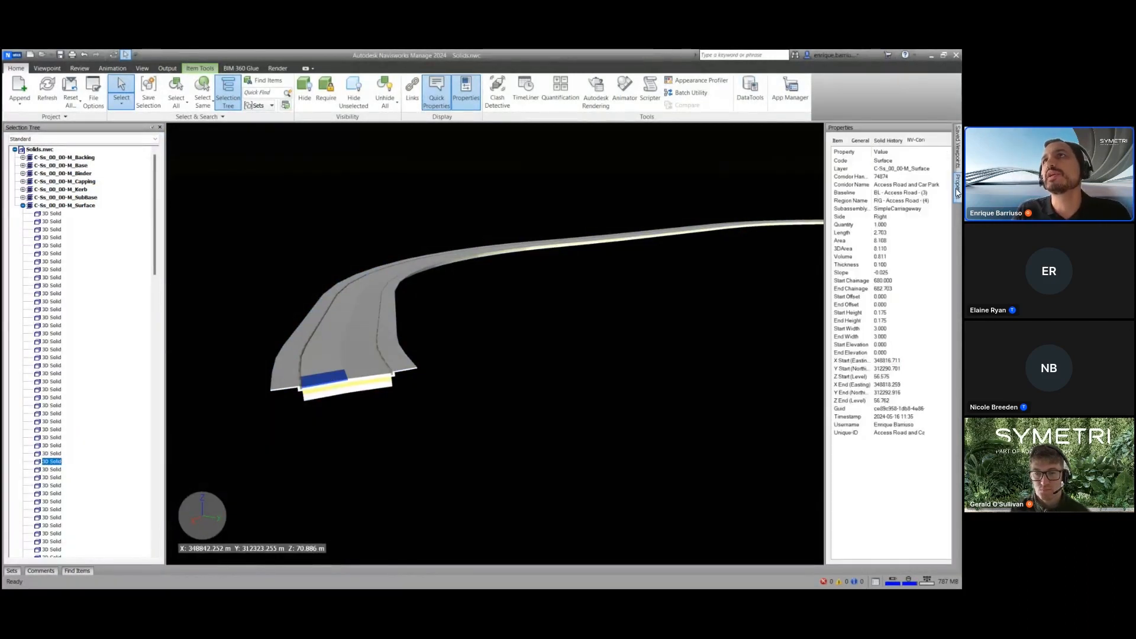
pyautogui.click(939, 128)
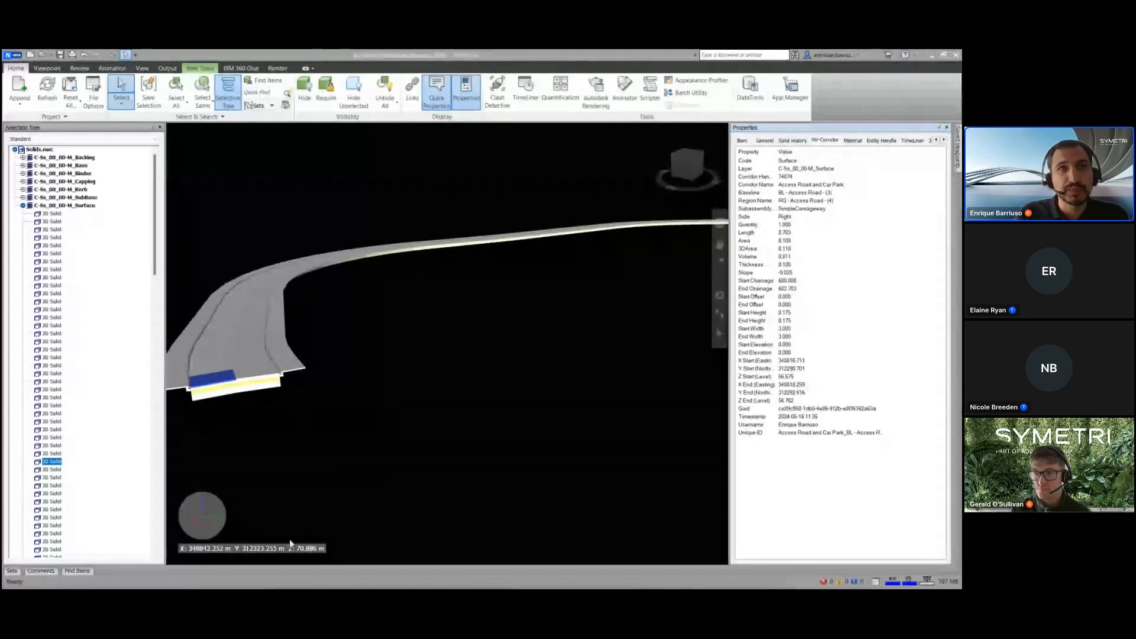
pyautogui.click(431, 409)
pyautogui.moveTo(367, 411); pyautogui.dragTo(465, 398, button='middle')
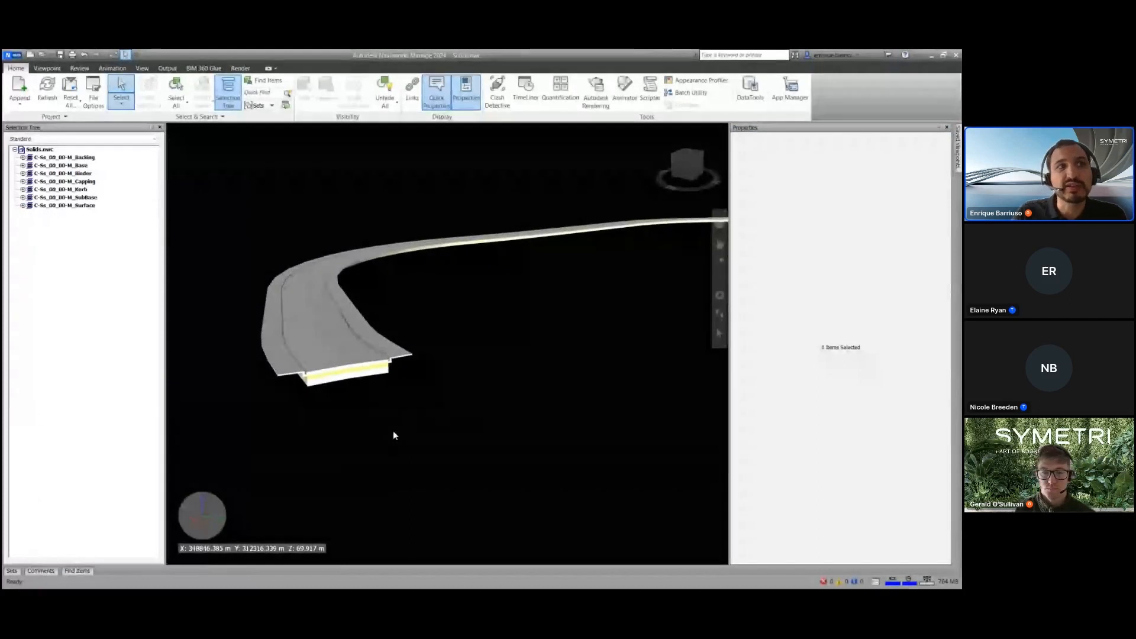
# Keep Find Items permanently displayed and start a search criterion on the NV-Corridor category with the Code property
pyautogui.click(82, 575)
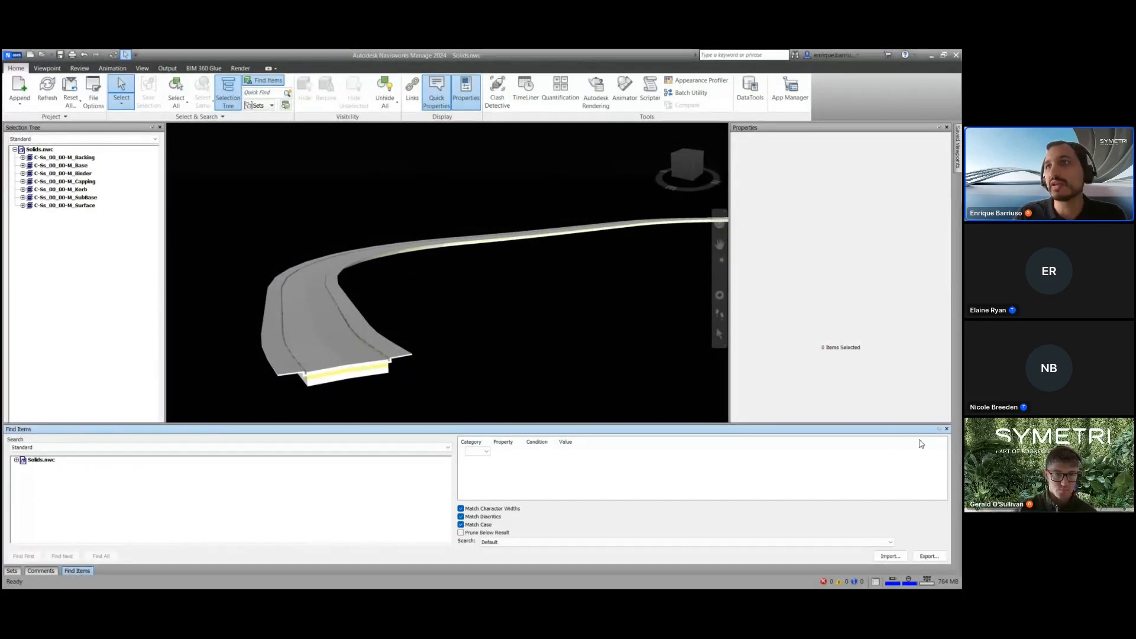
pyautogui.click(939, 429)
pyautogui.moveTo(492, 439); pyautogui.dragTo(592, 438)
pyautogui.click(503, 452)
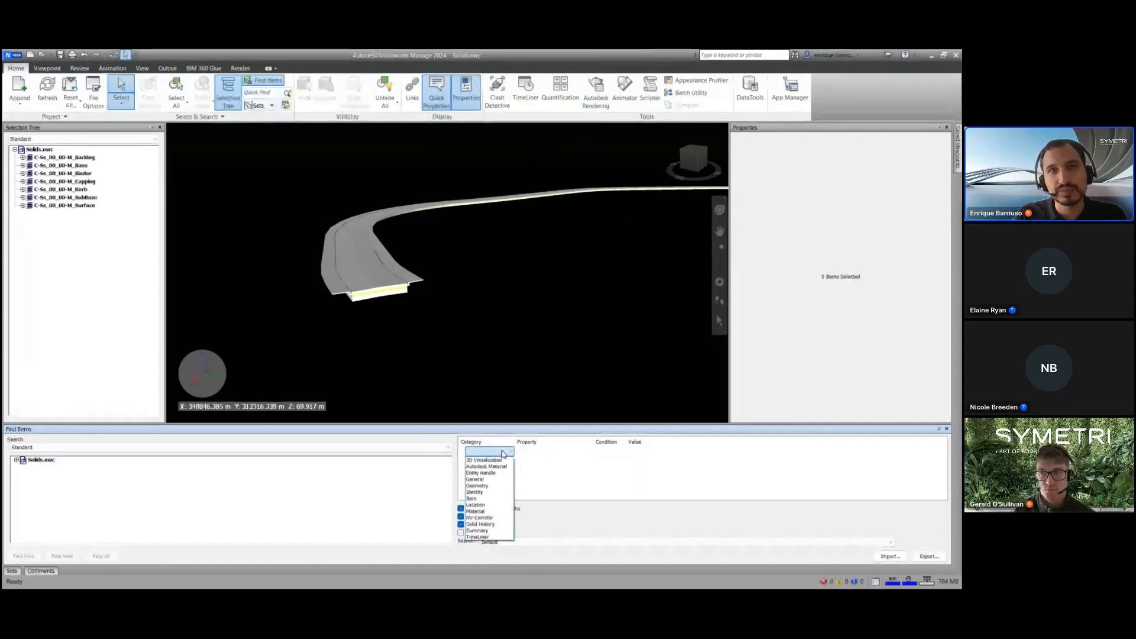
pyautogui.click(494, 518)
pyautogui.click(589, 454)
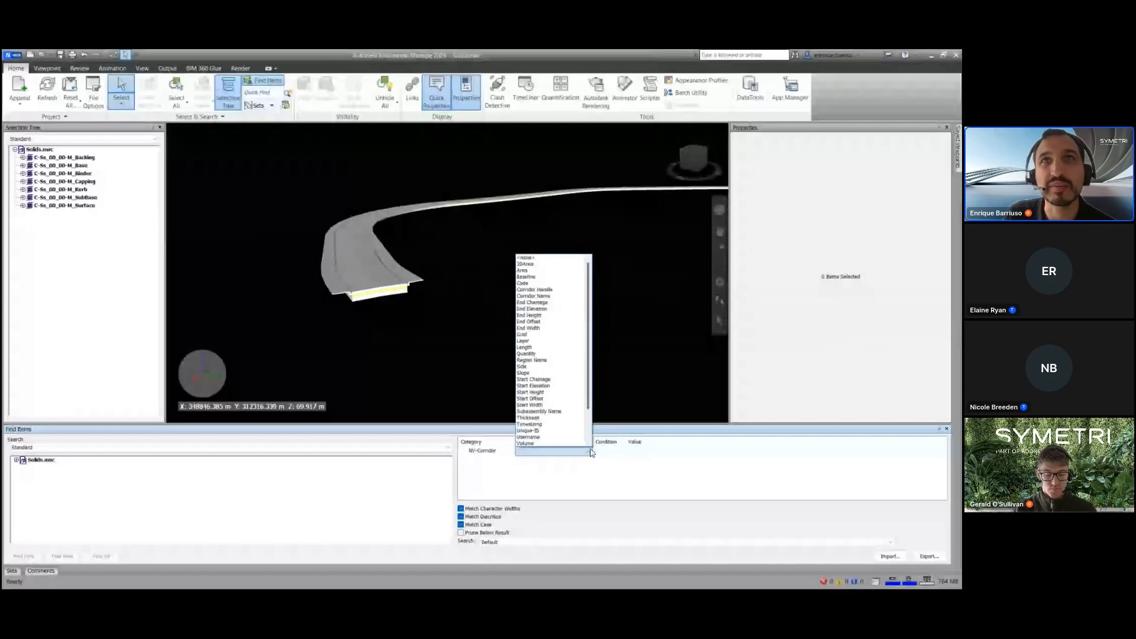
pyautogui.click(526, 282)
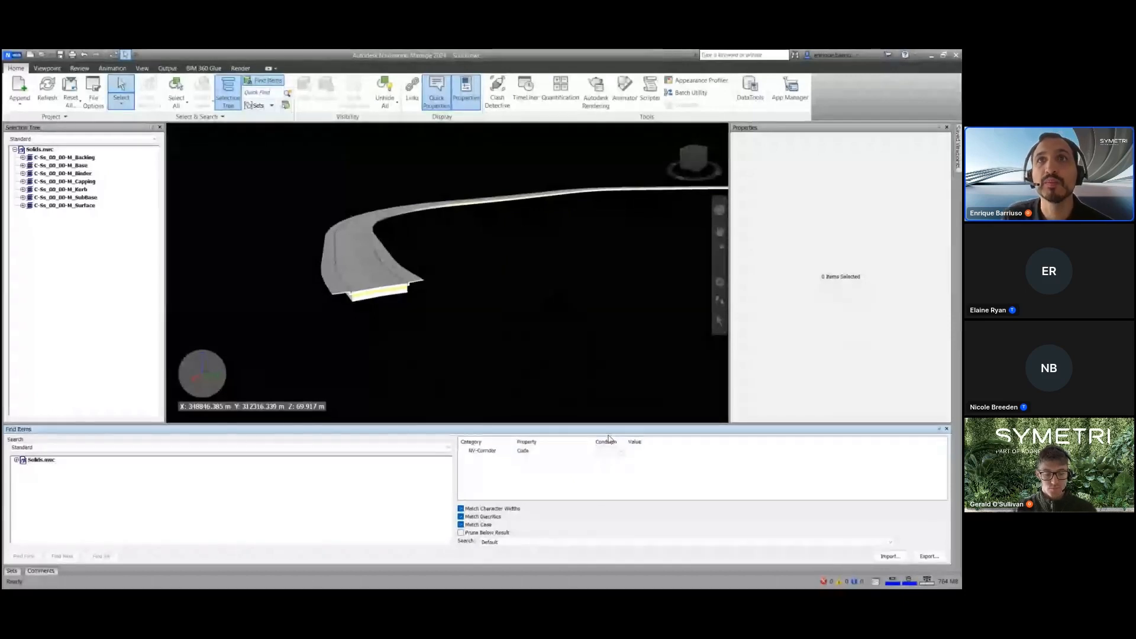
# Complete the Code criterion with the condition = and the value Surface, and find all matching solids
pyautogui.click(610, 451)
pyautogui.click(606, 460)
pyautogui.click(639, 451)
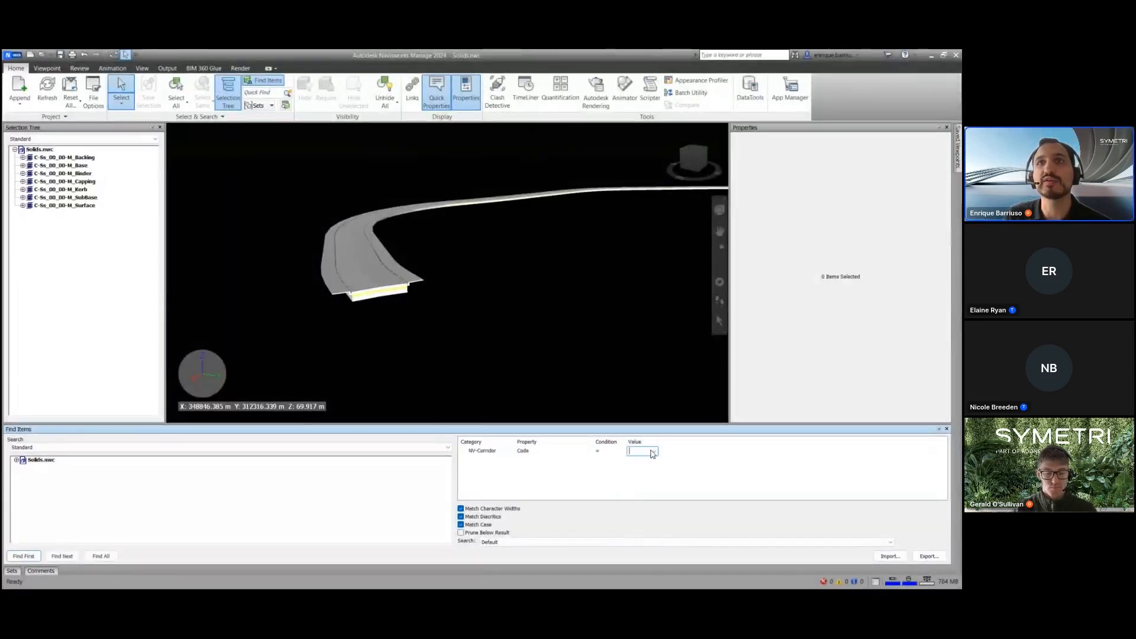
pyautogui.click(654, 451)
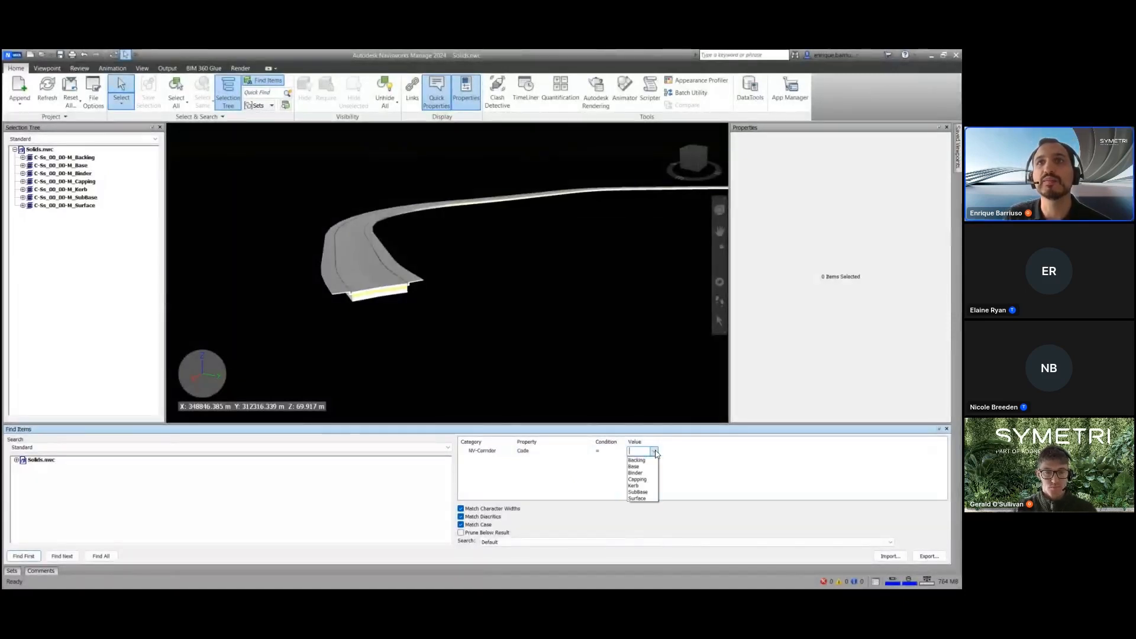
pyautogui.click(635, 498)
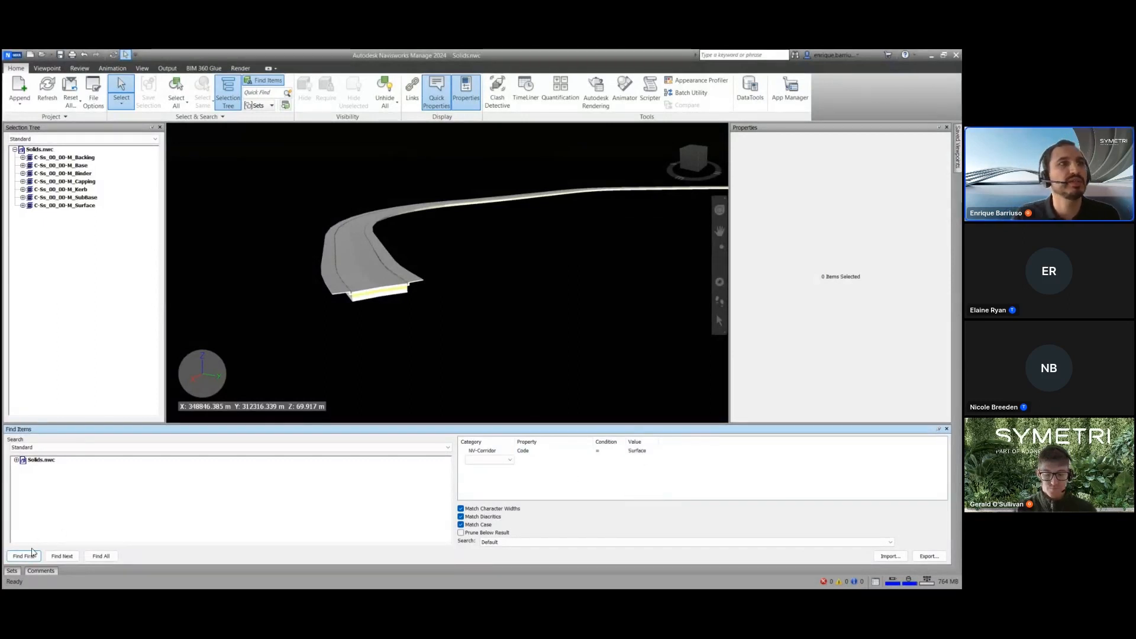
pyautogui.click(101, 557)
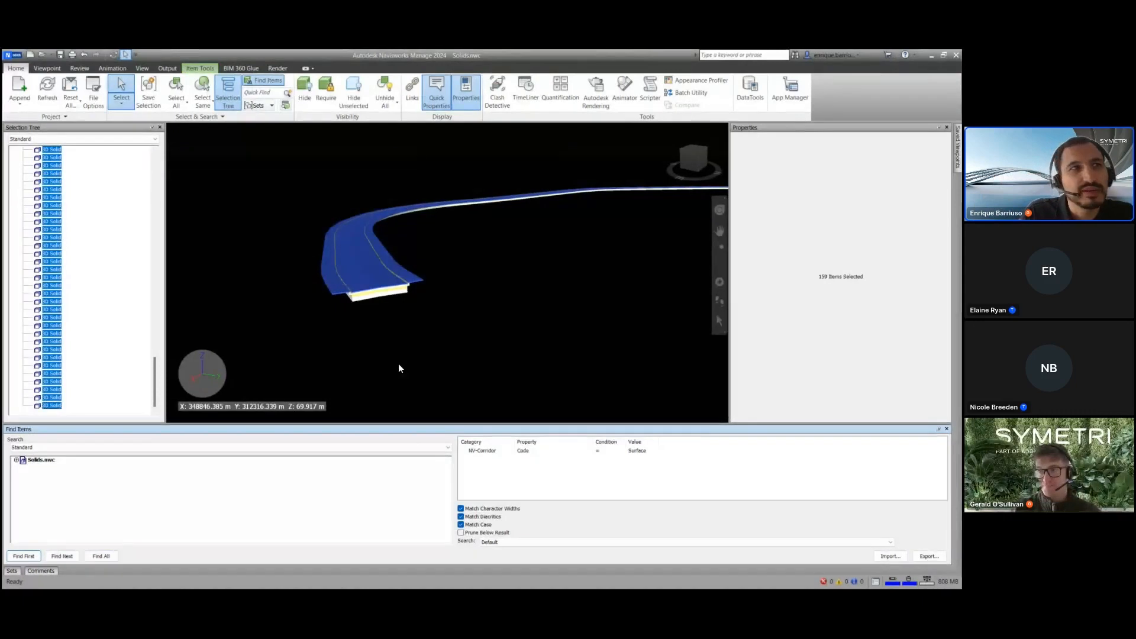
# Save the current search as a search set named Surface and clear the selection in the model
pyautogui.click(11, 571)
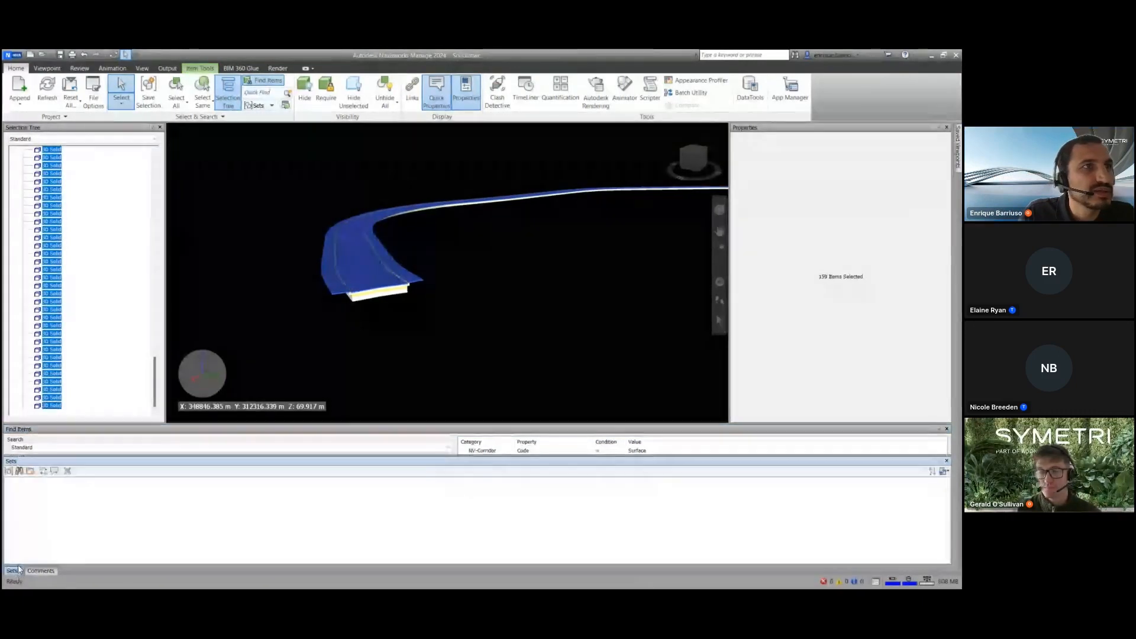
pyautogui.click(20, 473)
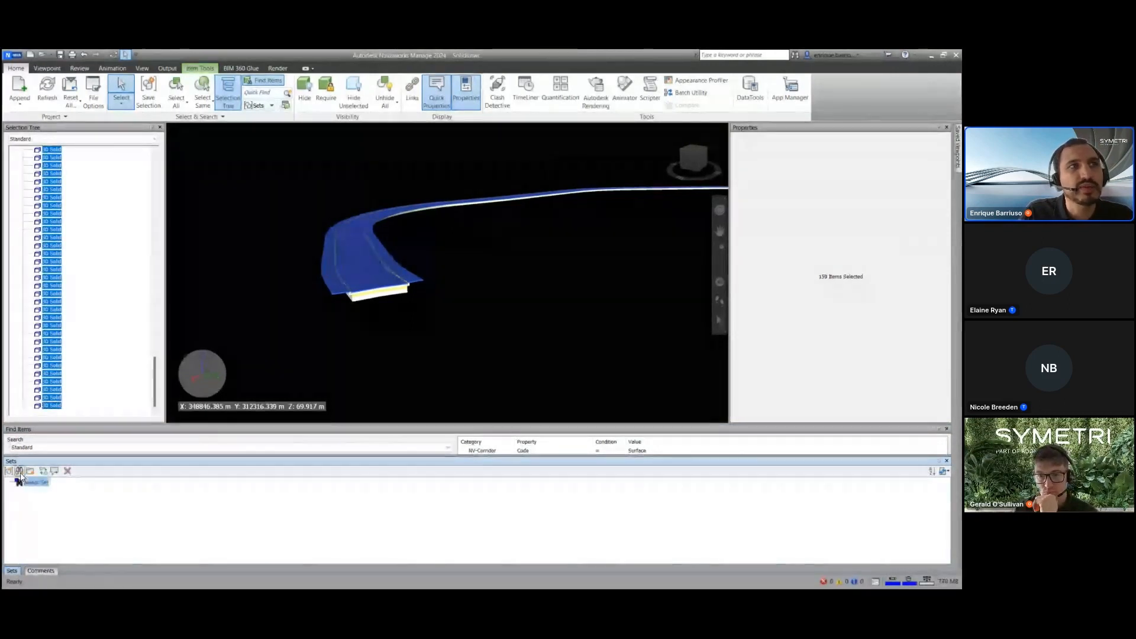
pyautogui.write('Surface')
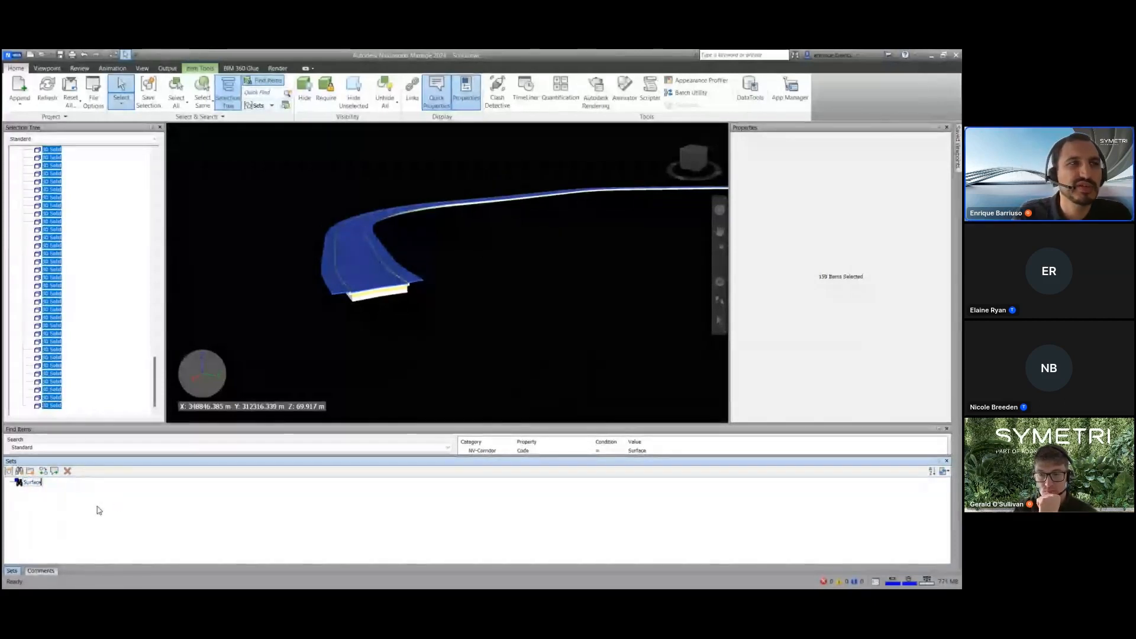
pyautogui.press('Return')
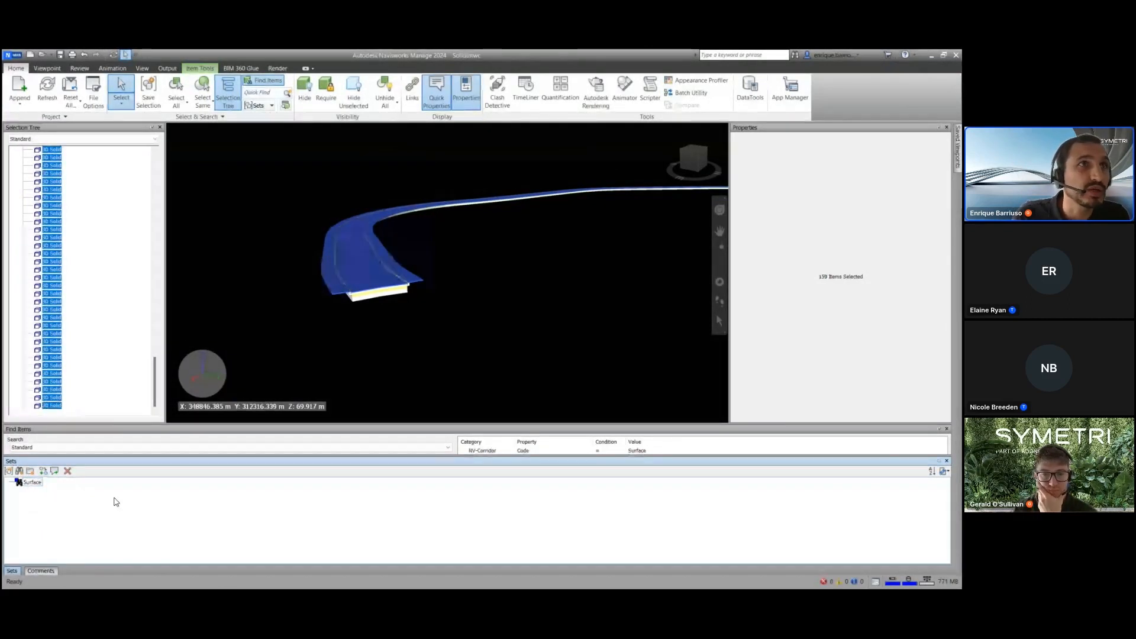
pyautogui.click(19, 482)
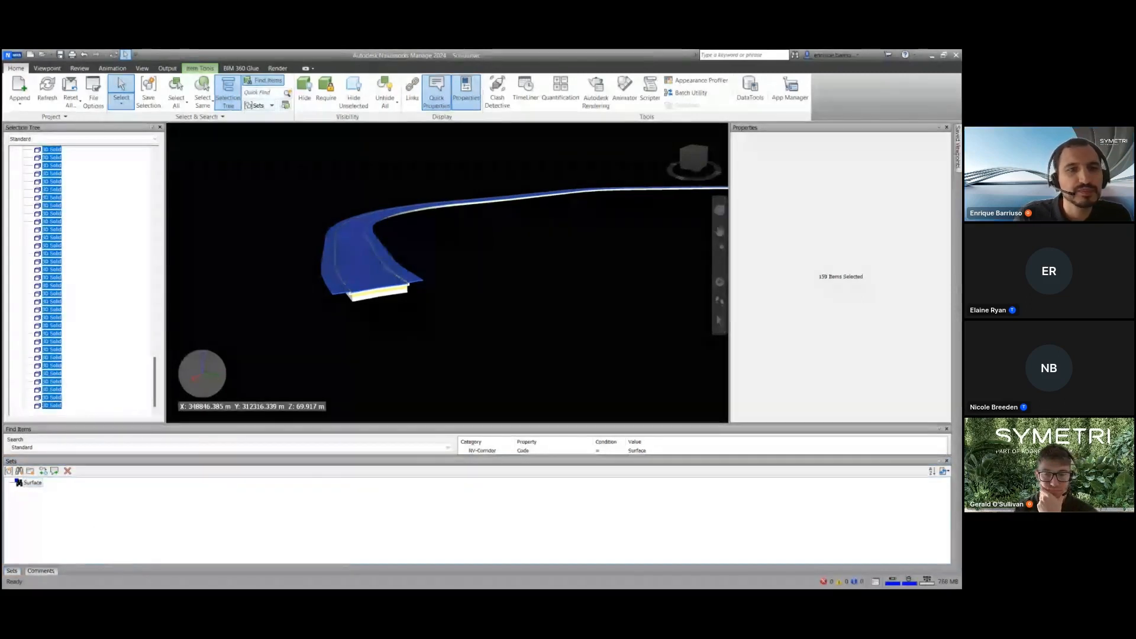
pyautogui.click(508, 358)
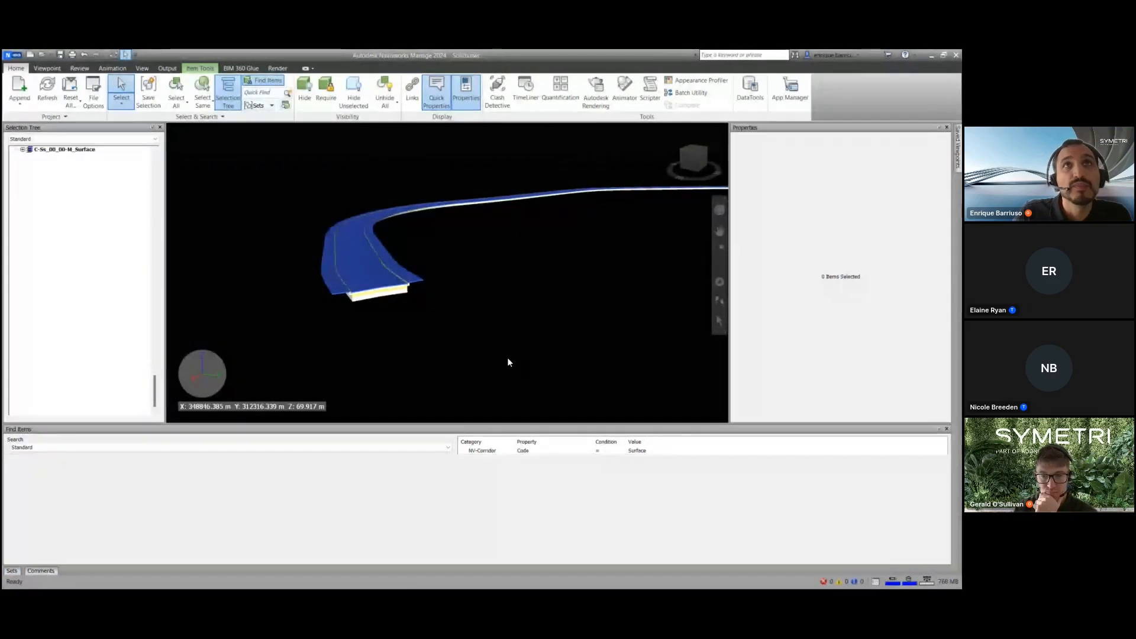
# Unpin Find Items and choose the saved Surface search set as the selector in the Appearance Profiler
pyautogui.click(940, 429)
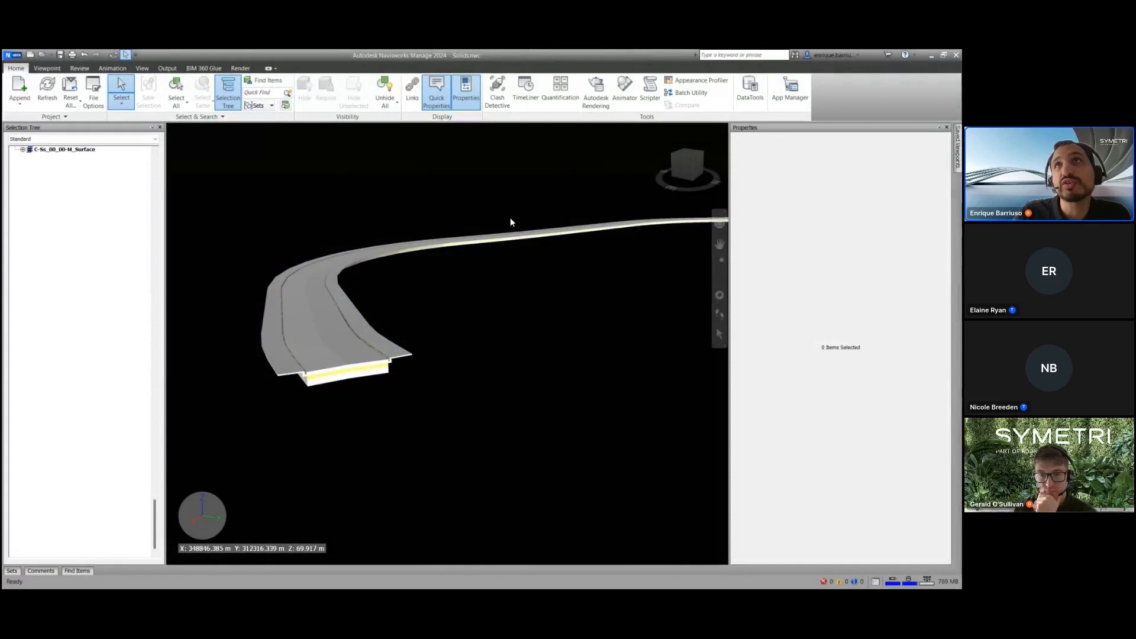
pyautogui.click(692, 81)
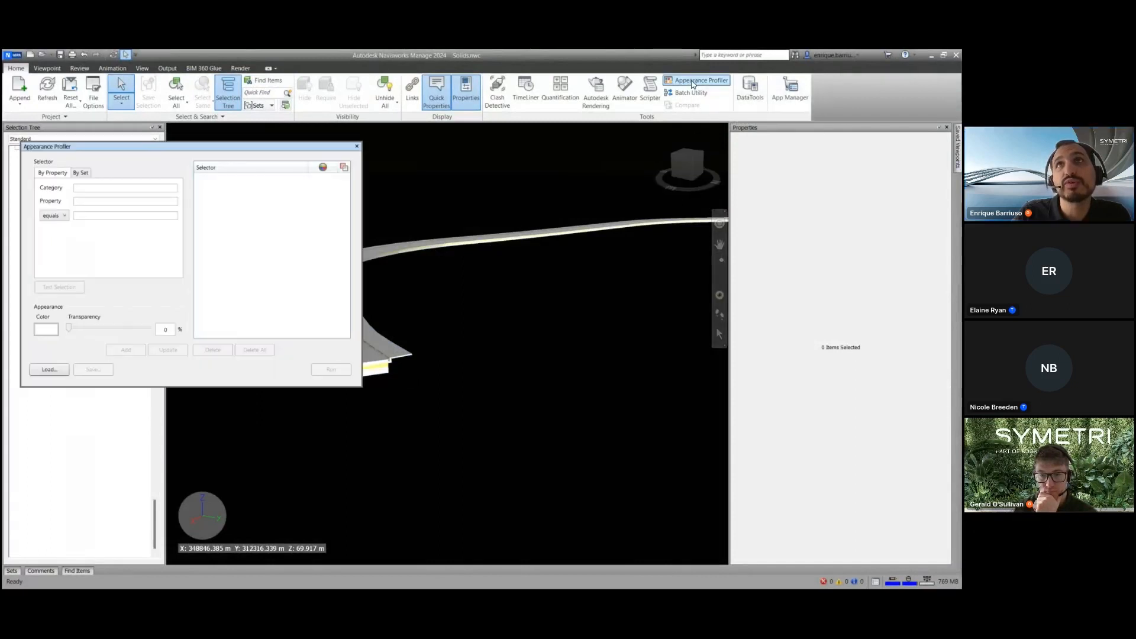
pyautogui.click(80, 172)
pyautogui.click(63, 185)
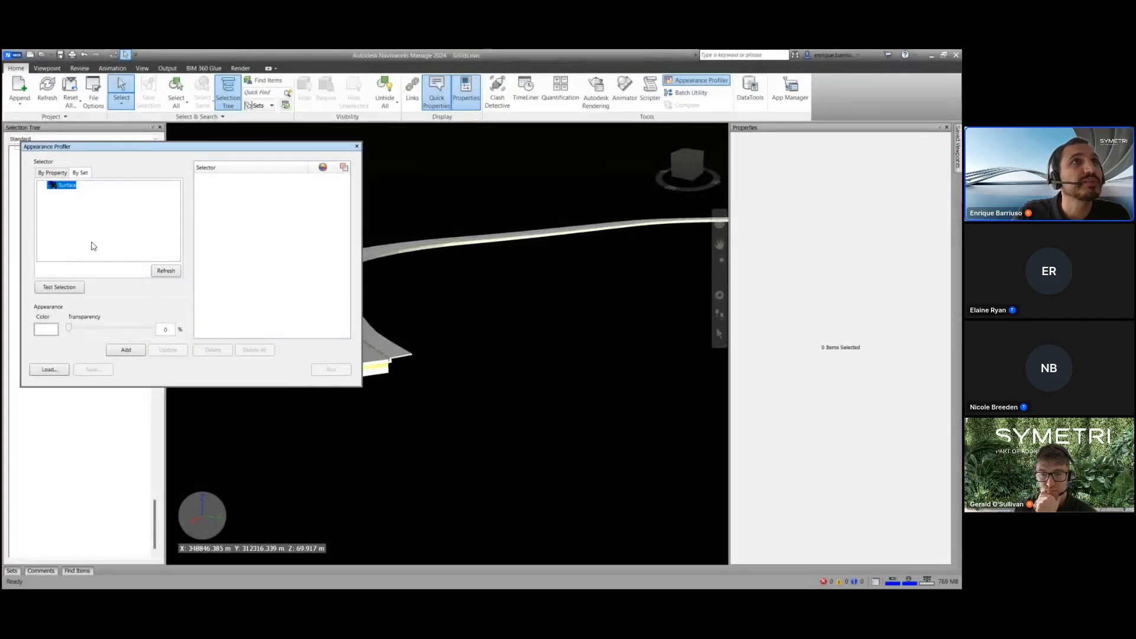
# Add a red appearance for the Surface set to the profile and run it on the model
pyautogui.click(44, 330)
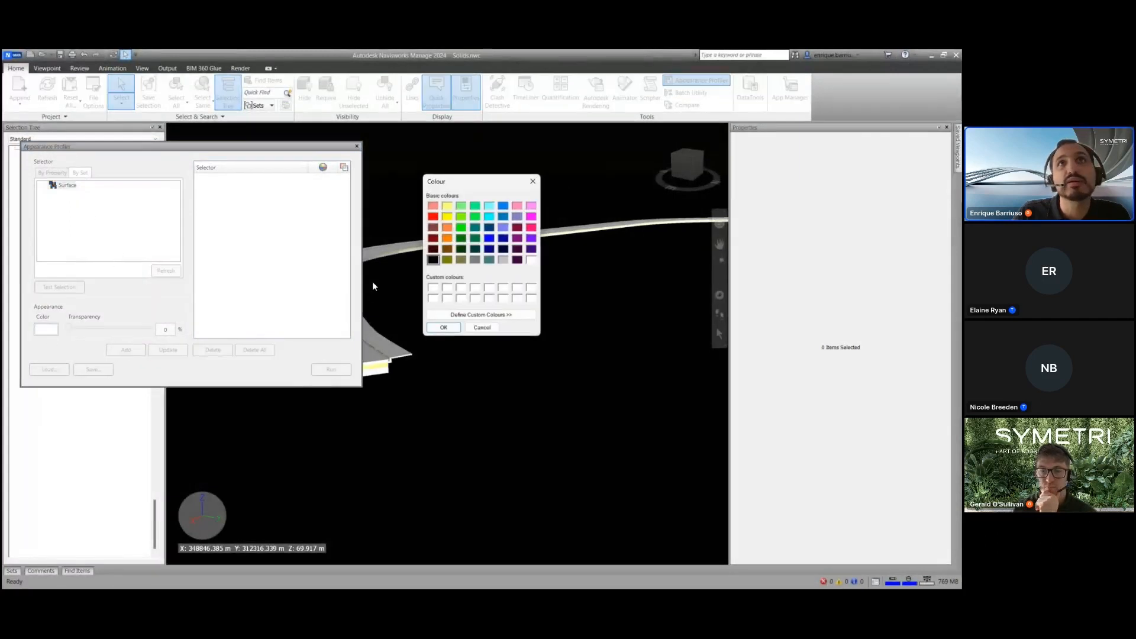
pyautogui.click(432, 217)
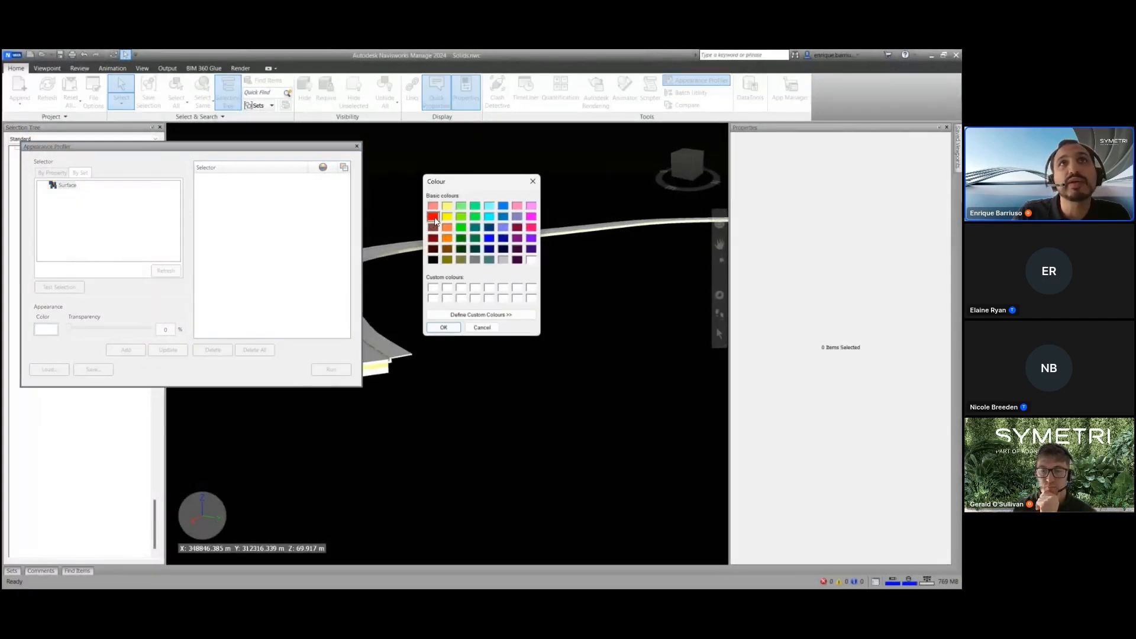
pyautogui.click(443, 327)
pyautogui.click(126, 350)
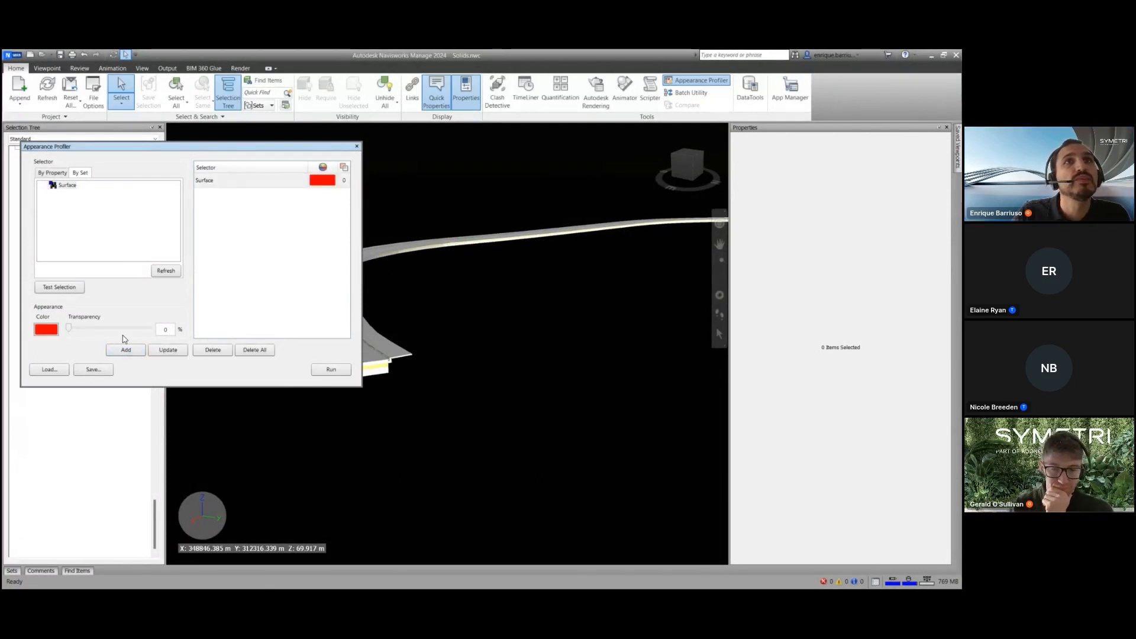
pyautogui.moveTo(279, 148); pyautogui.dragTo(787, 249)
pyautogui.click(838, 474)
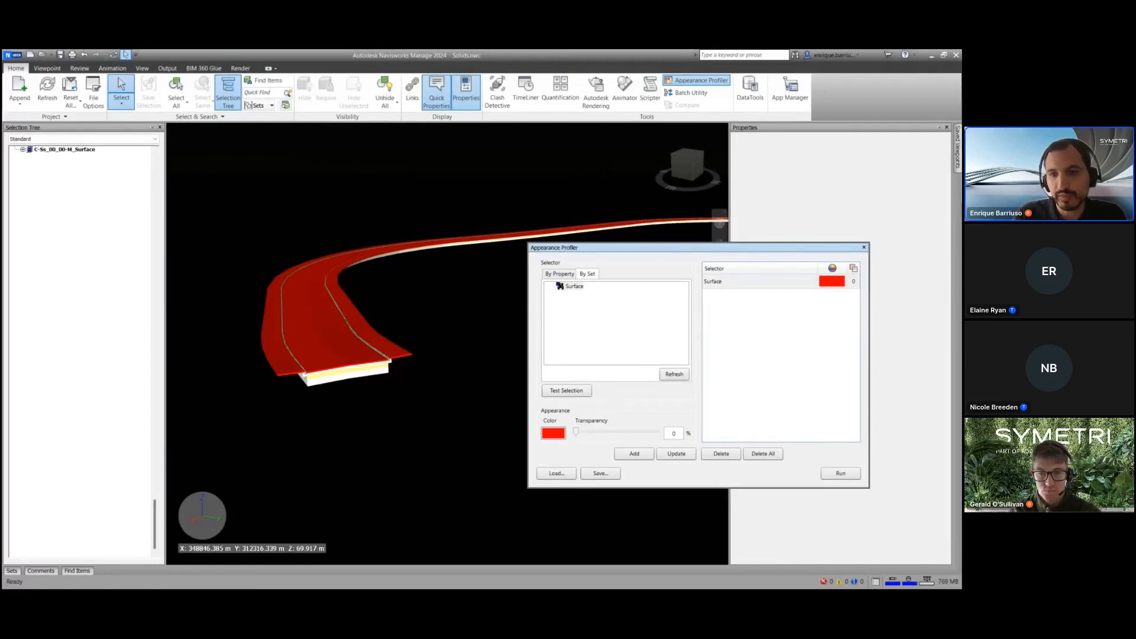
pyautogui.hotkey('alt', 'Tab')
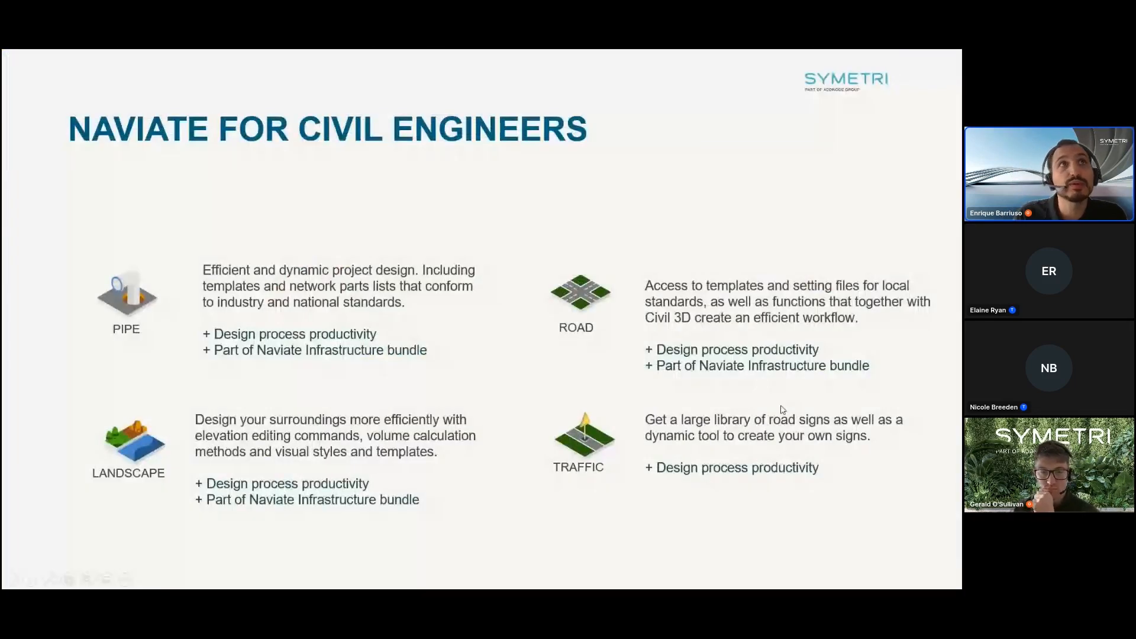
pyautogui.click(801, 346)
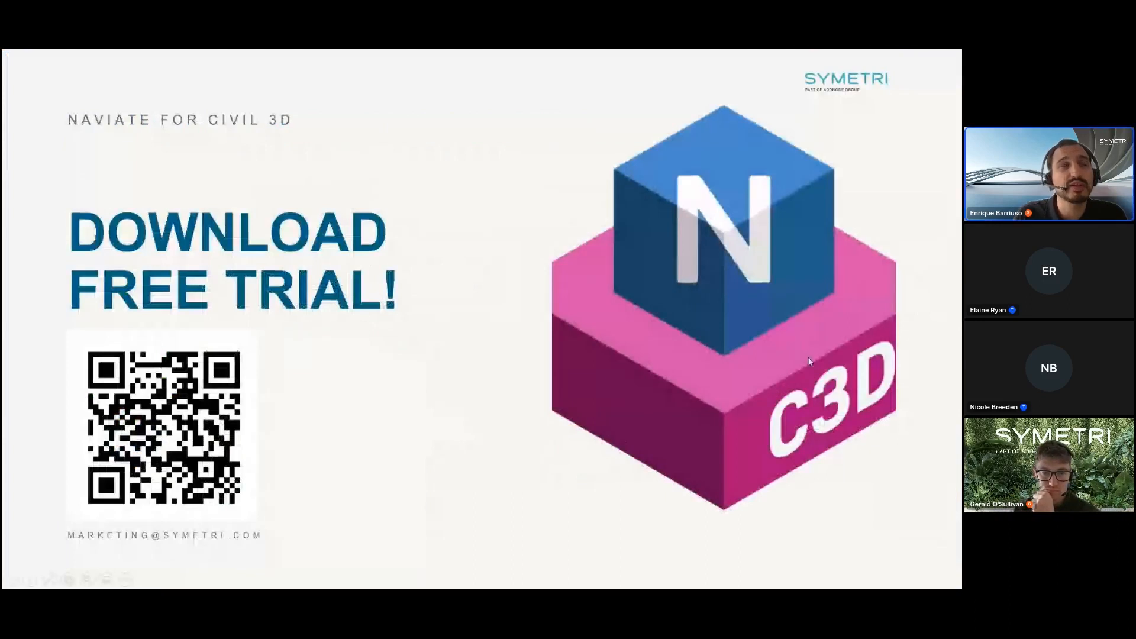